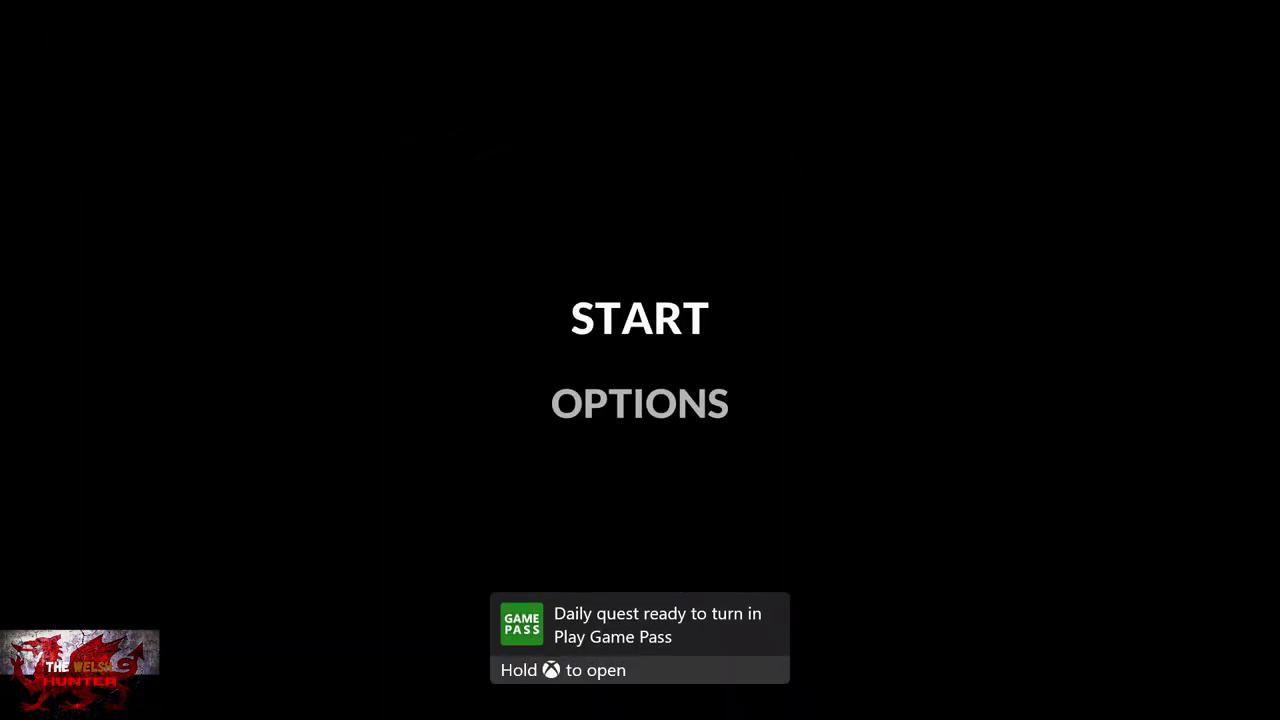
Check the Options screen, then start a new game to reach the in-game desktop.
key("Down")
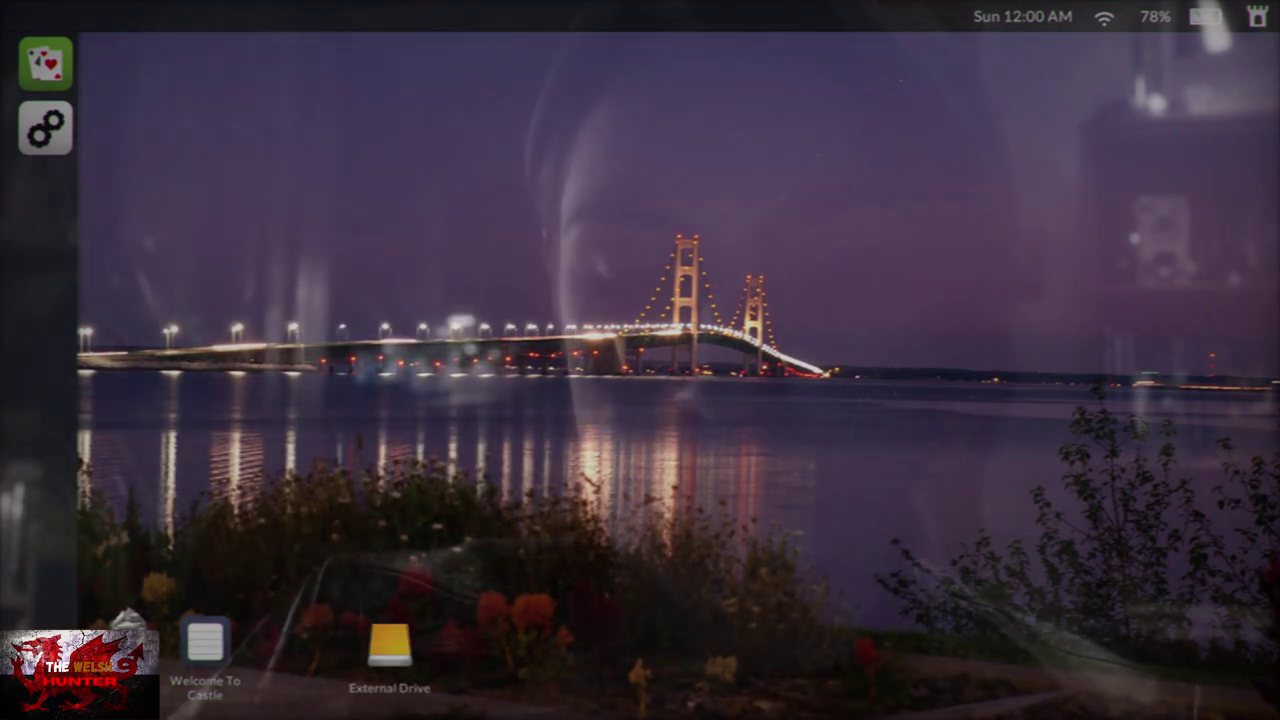
Launch Database Server from the External Drive and clear its search box to enter LOVE.
double_click(393, 650)
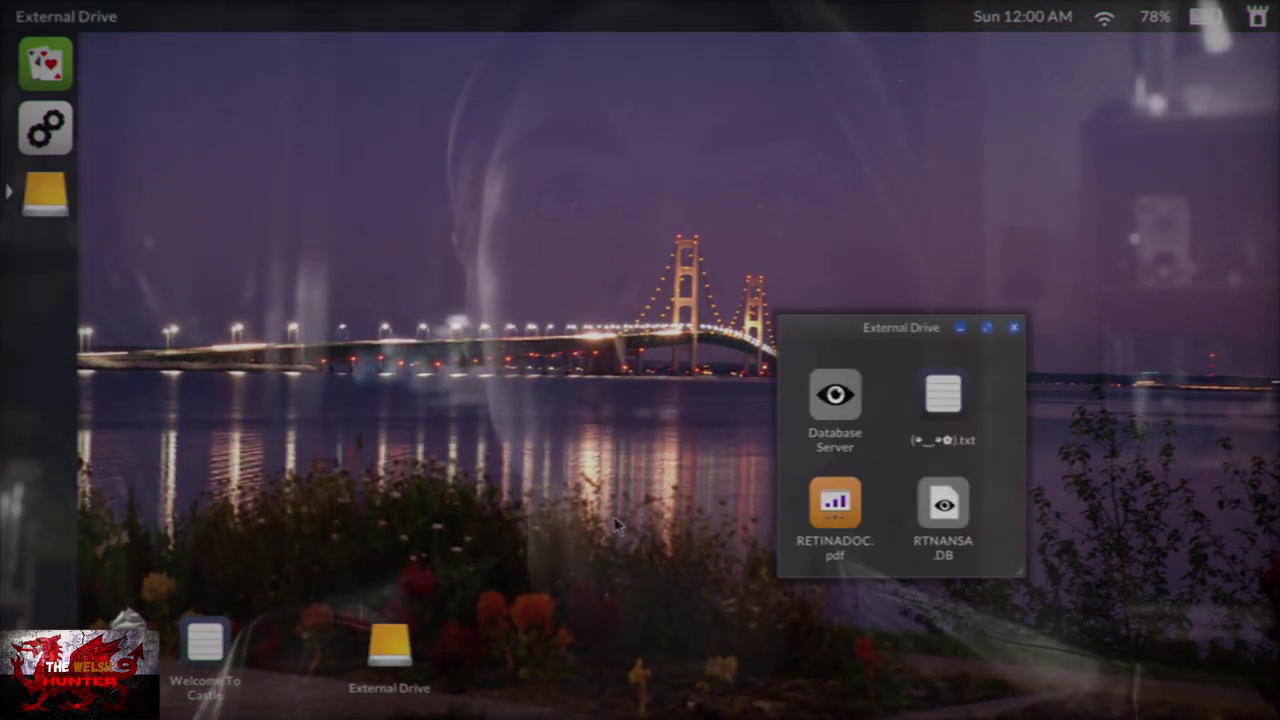
double_click(840, 400)
left_click(600, 287)
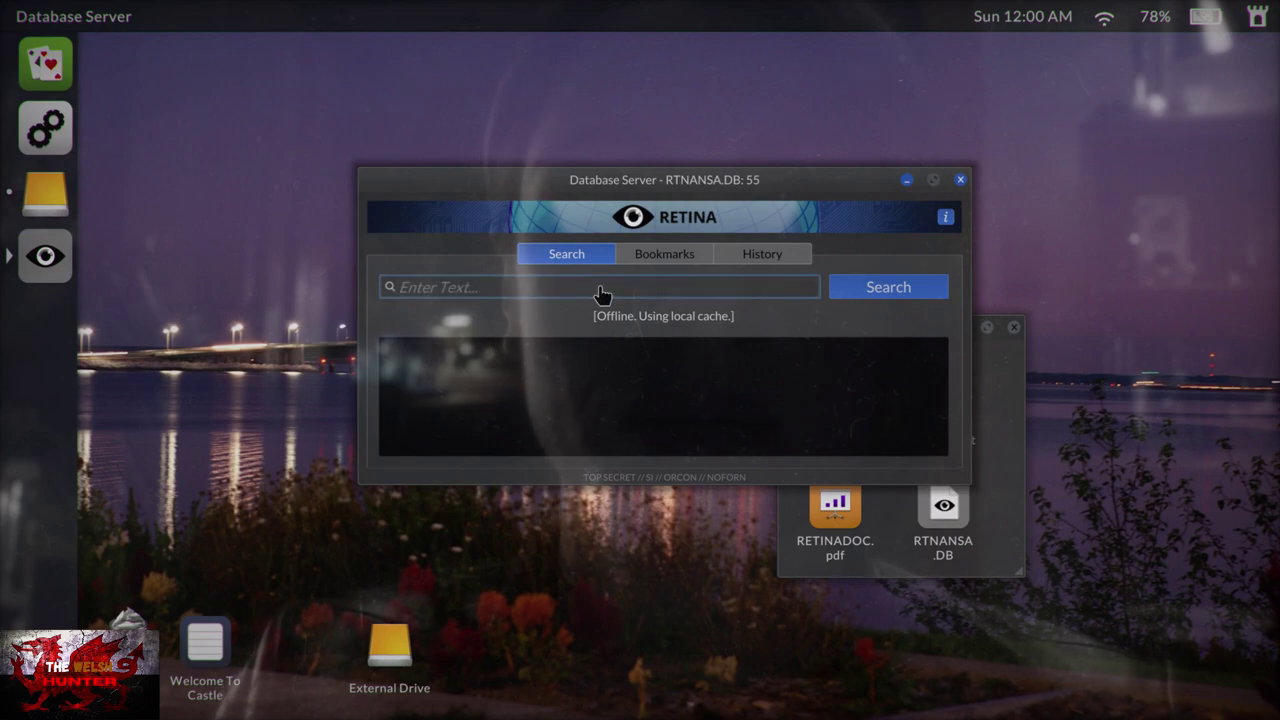
type("BR")
key("BackSpace")
key("BackSpace")
type("LOVE")
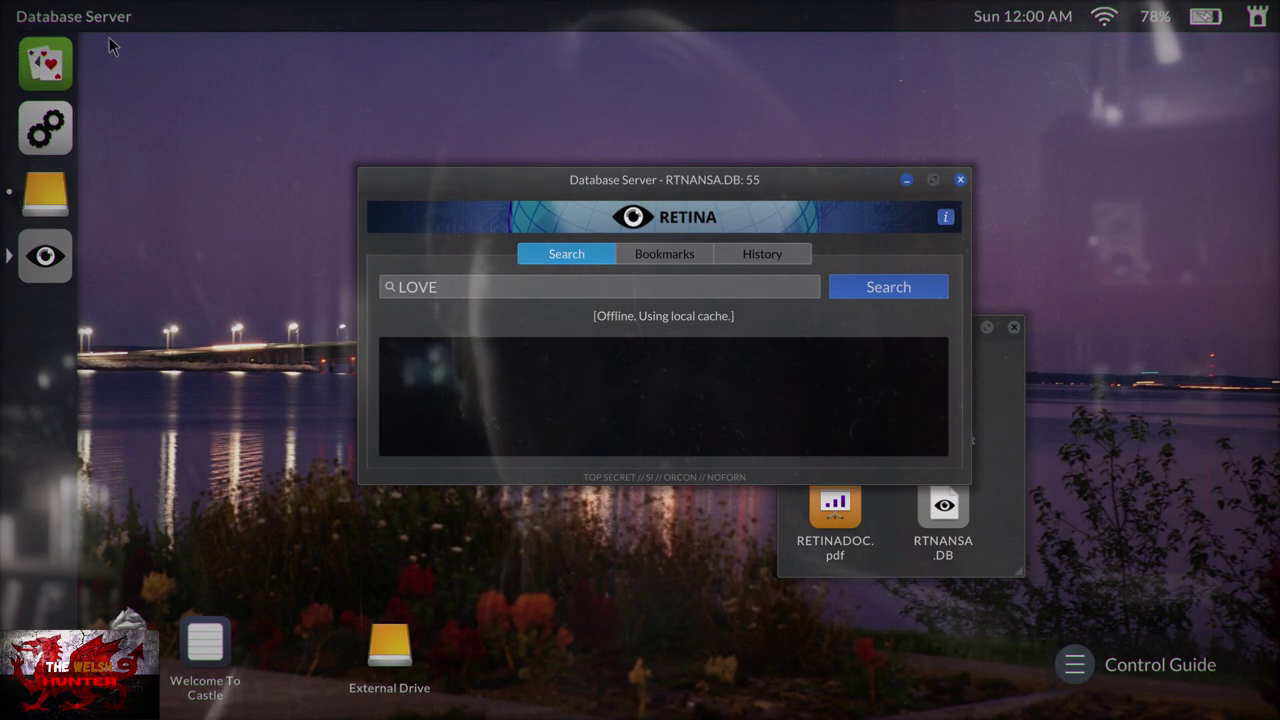
Start Solitaire and play the ace of diamonds, 3 of clubs and 4 of spades.
left_click(57, 70)
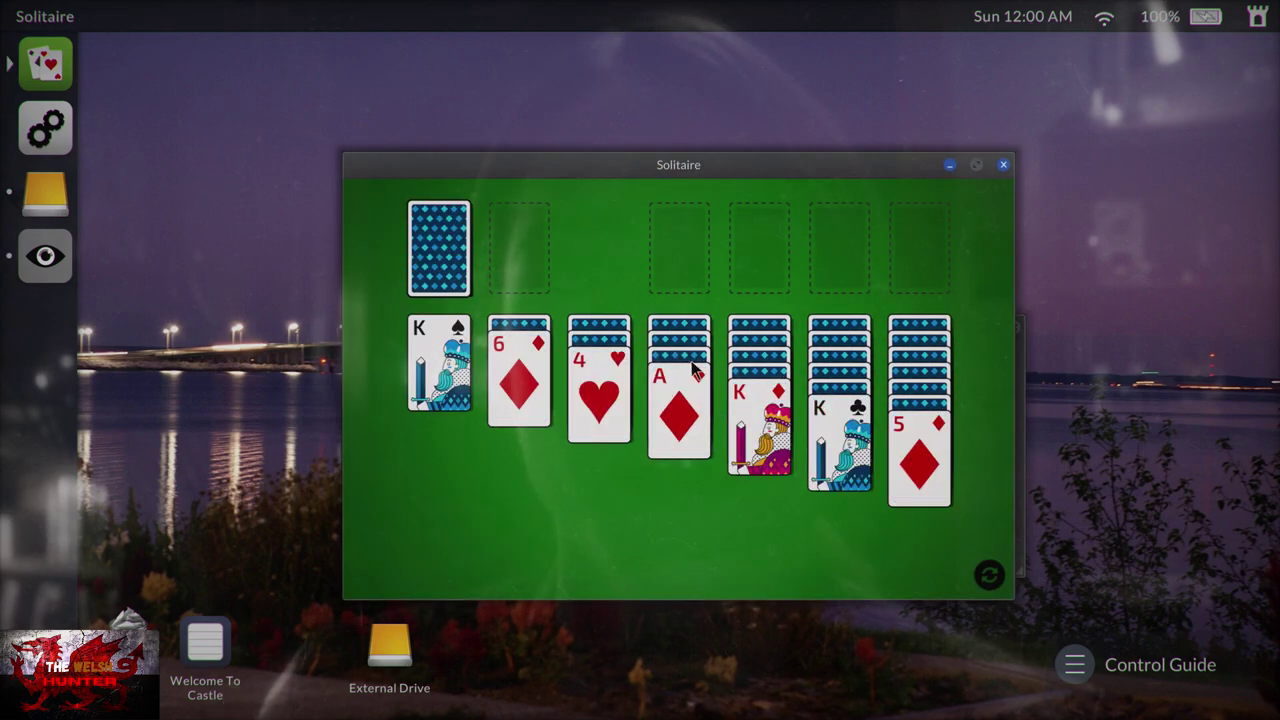
double_click(684, 400)
left_click_drag(680, 390, 603, 380)
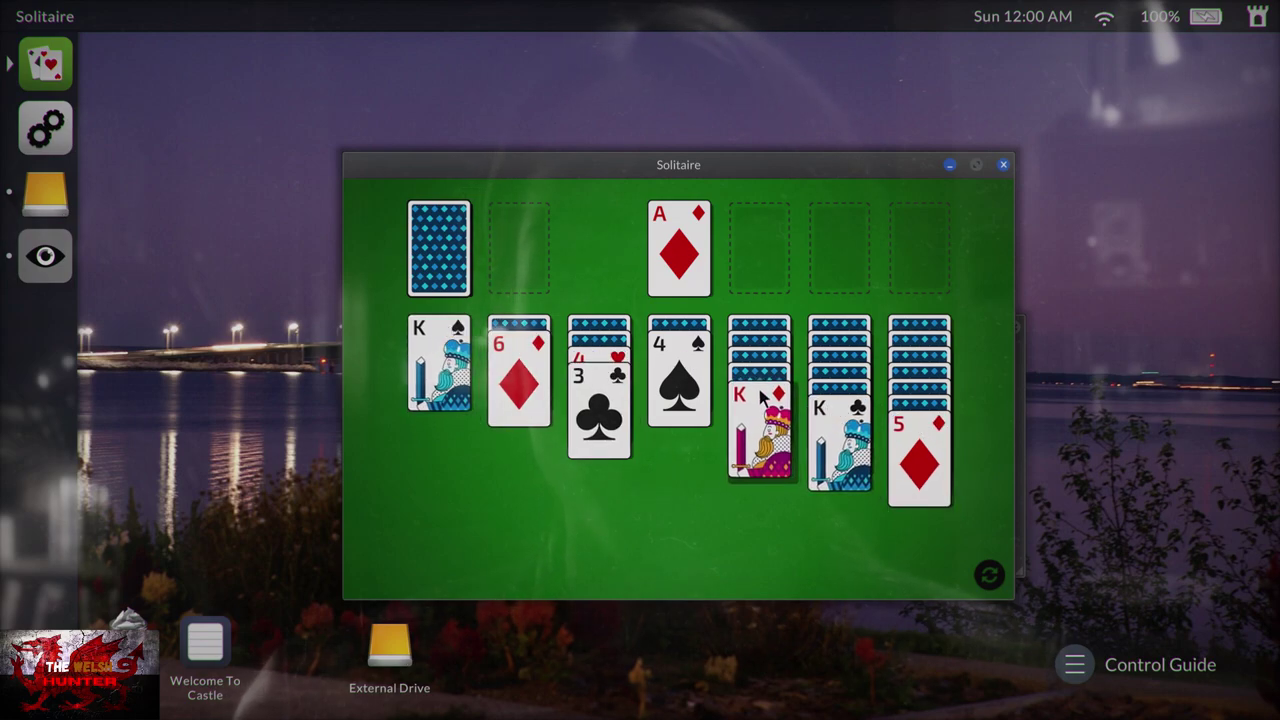
left_click_drag(678, 380, 668, 388)
double_click(678, 385)
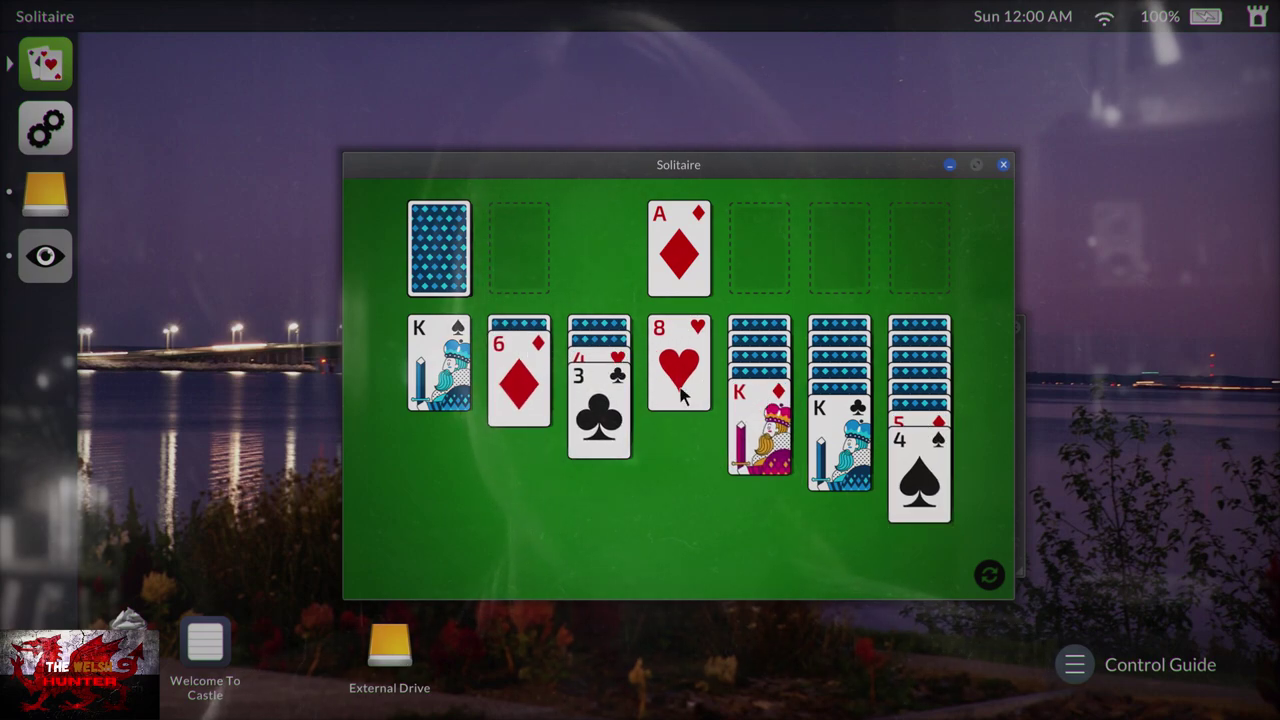
Draw from the stock, placing the 3 of hearts, 5 of spades and 4-3 run.
left_click(439, 248)
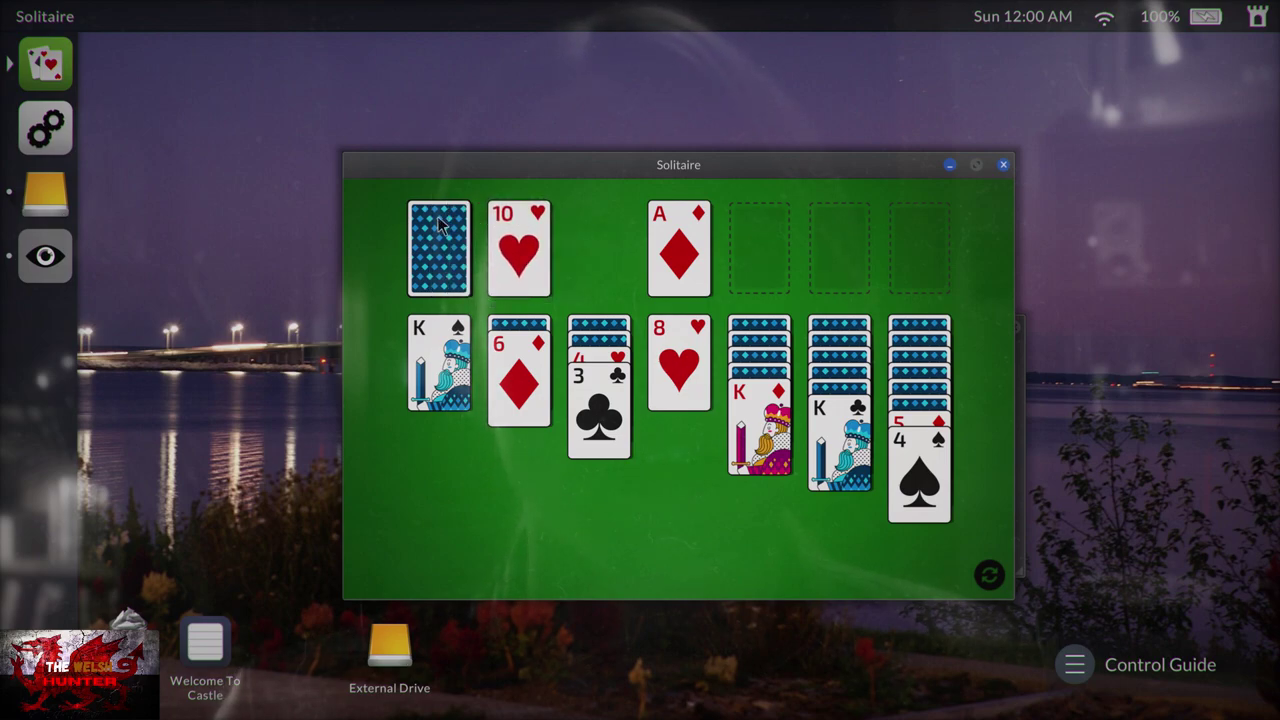
left_click(439, 248)
left_click(439, 248)
double_click(520, 248)
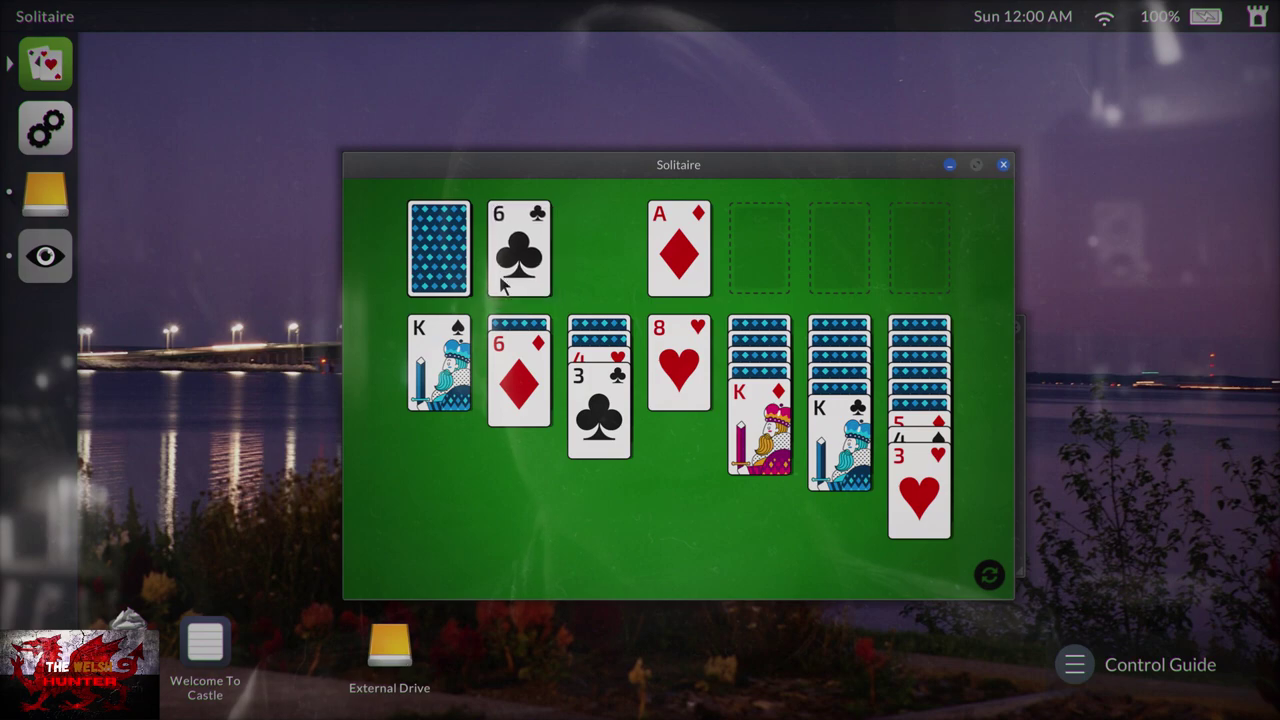
left_click(439, 248)
double_click(520, 250)
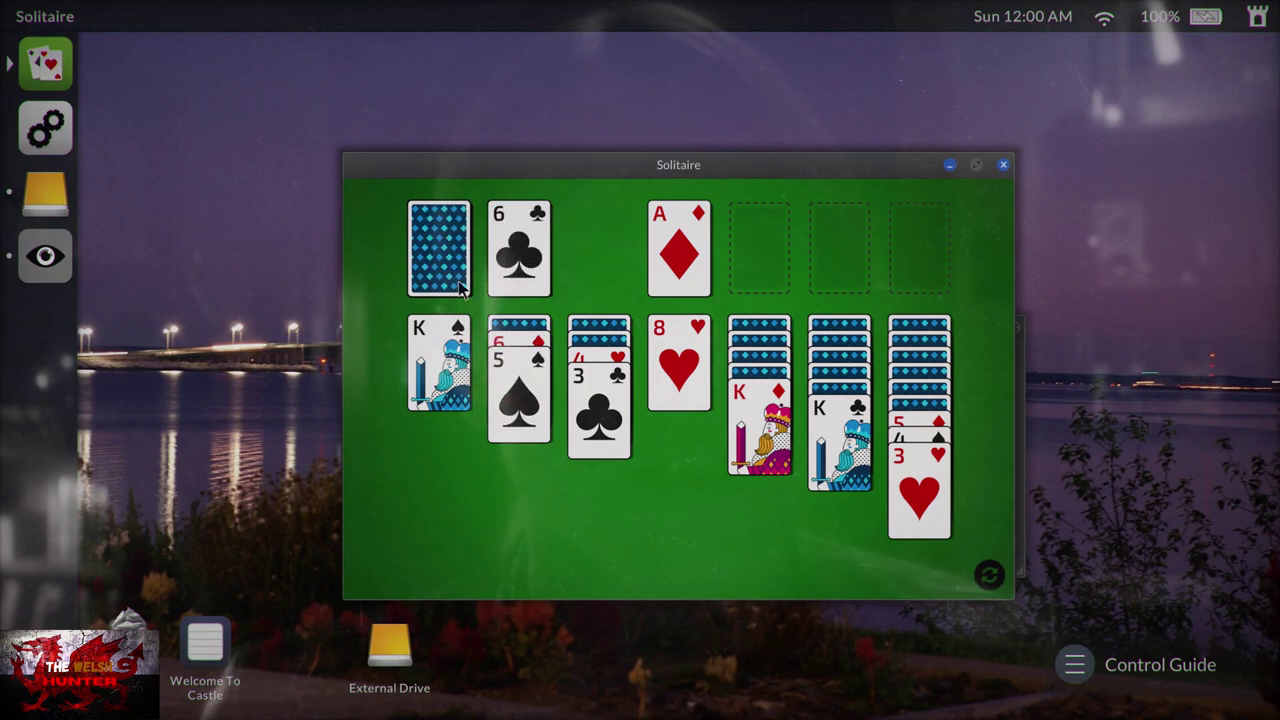
double_click(598, 380)
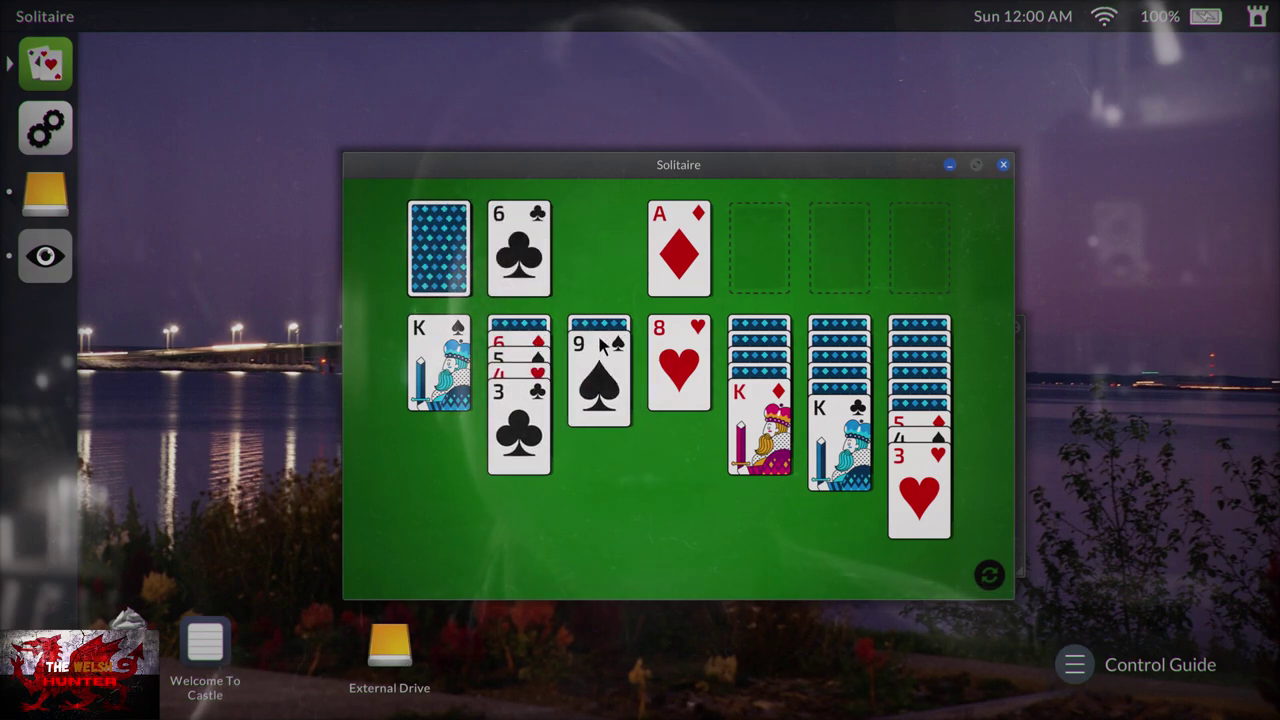
Move the 8 of hearts, king of clubs, queen of diamonds, 6 of clubs and 2 of spades.
double_click(690, 366)
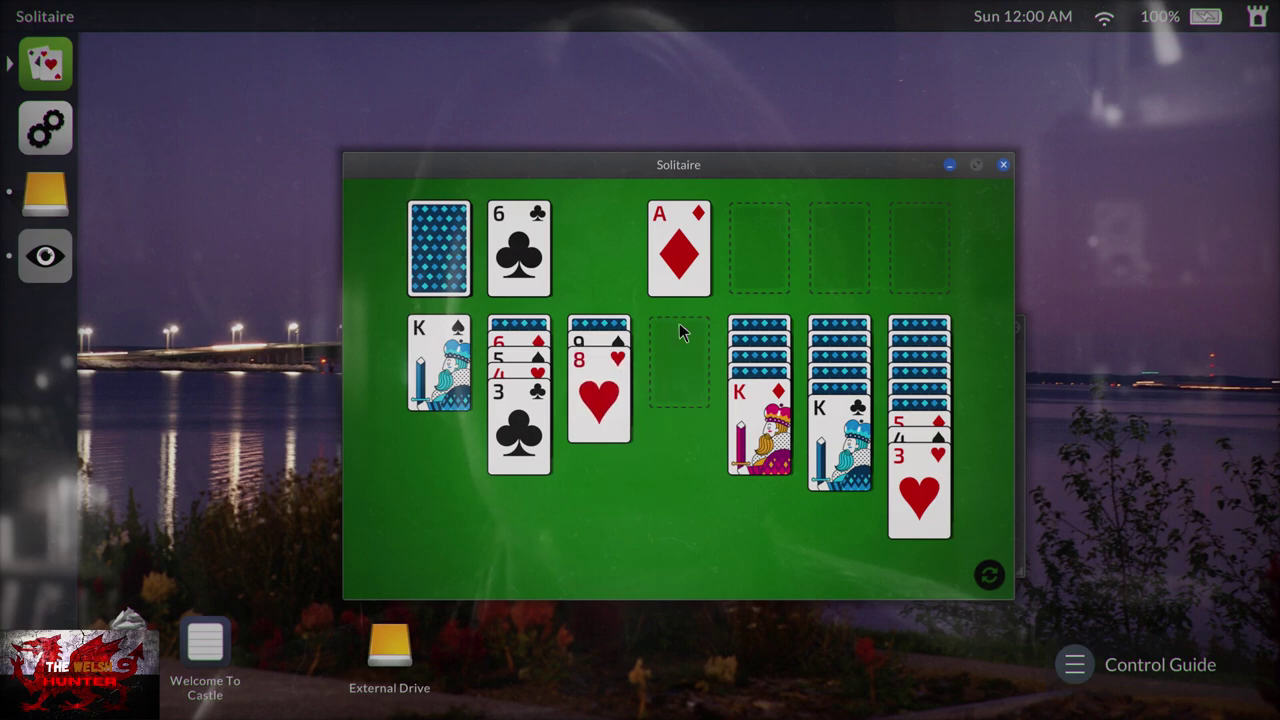
double_click(840, 450)
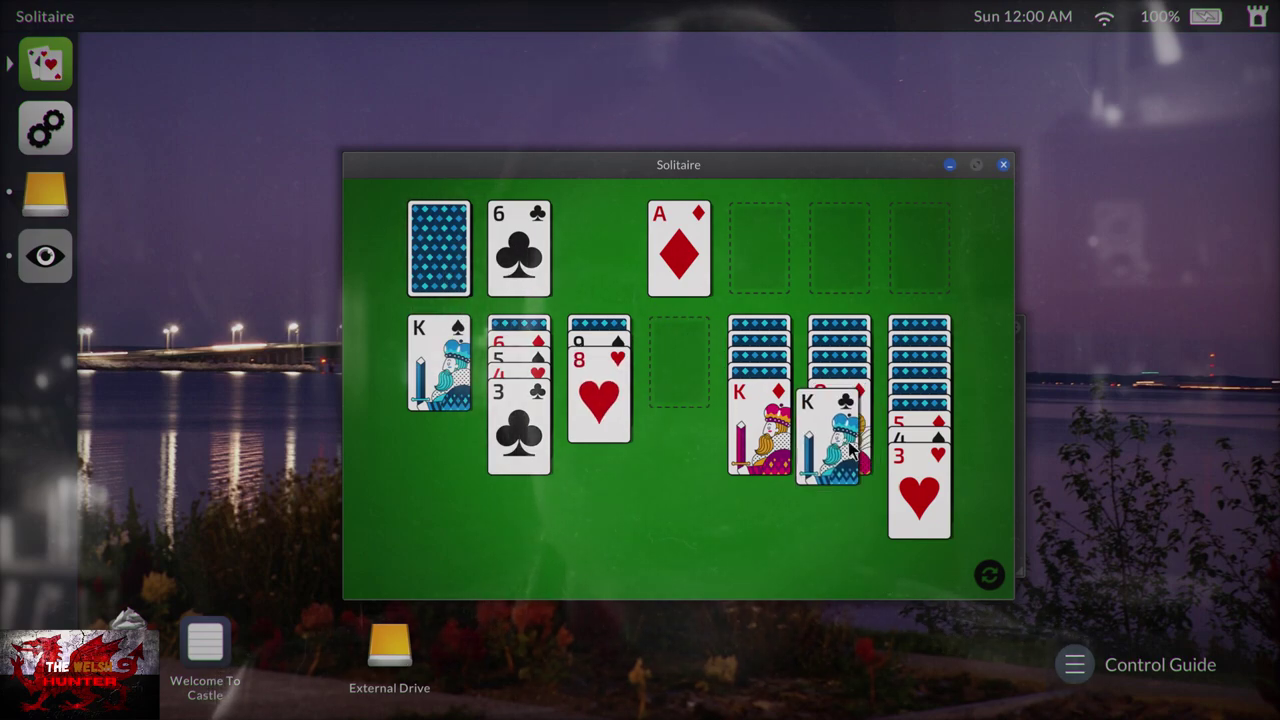
double_click(840, 430)
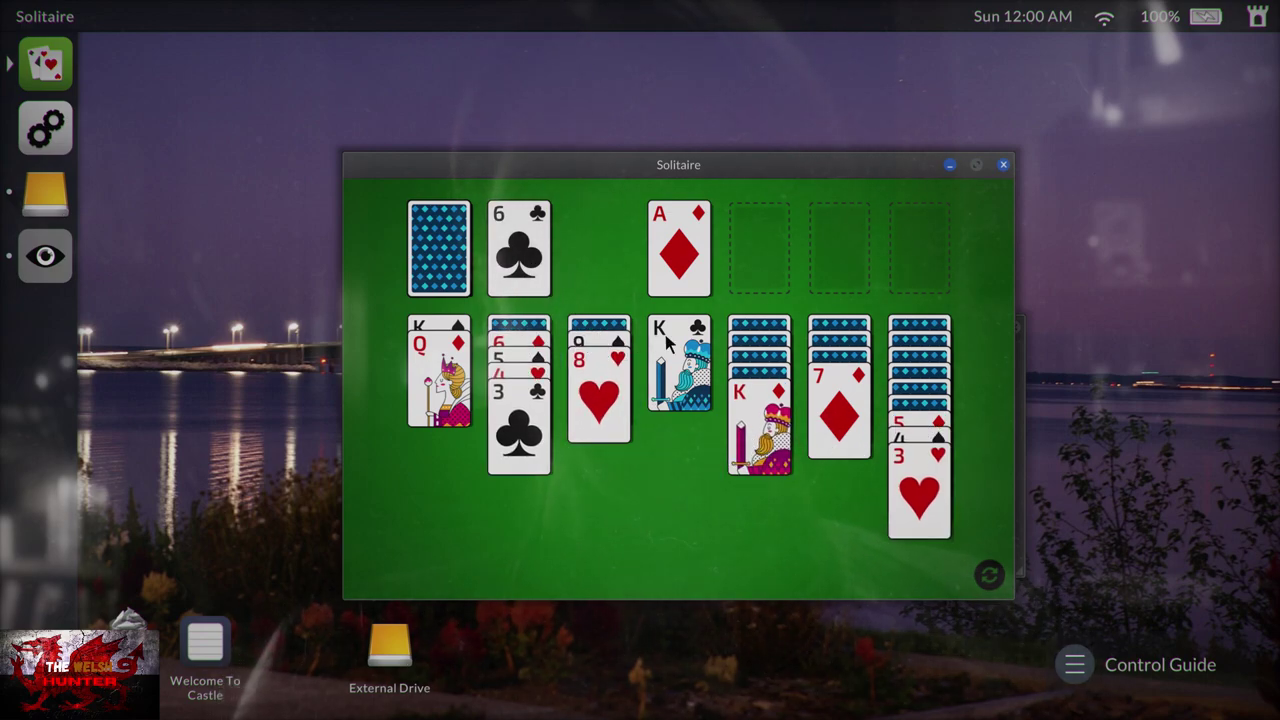
left_click_drag(519, 249, 839, 415)
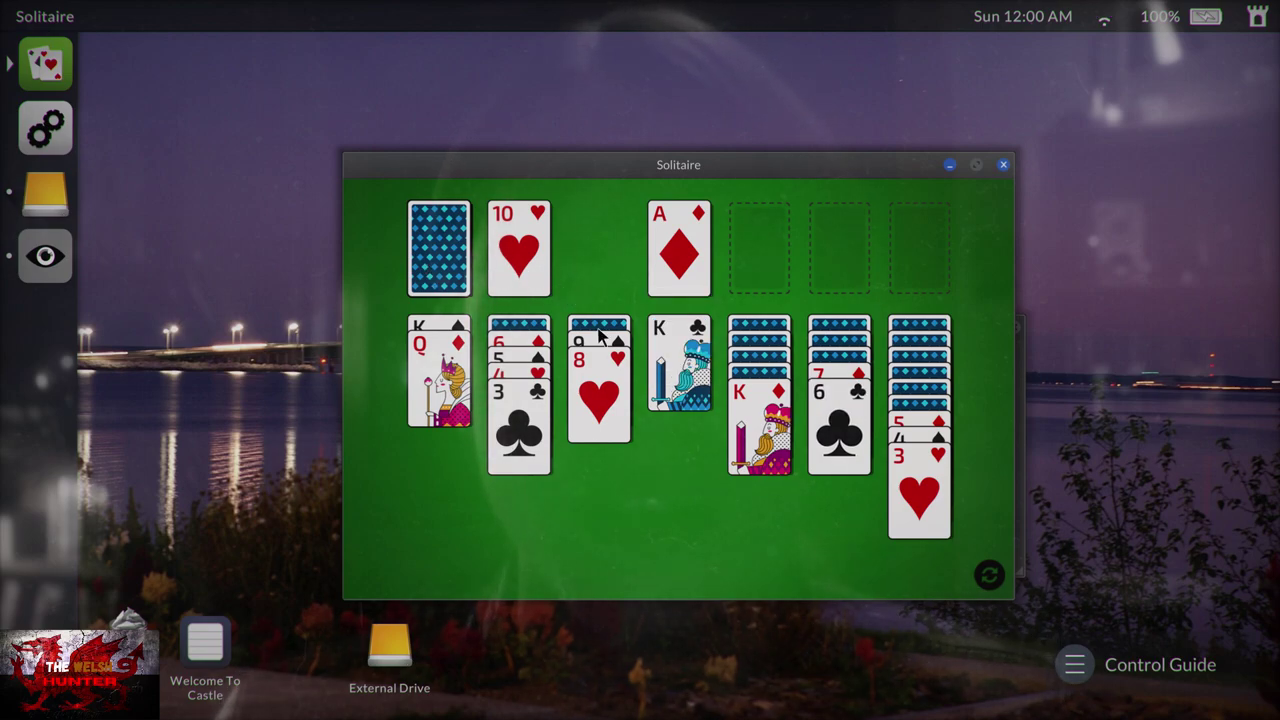
left_click(936, 407)
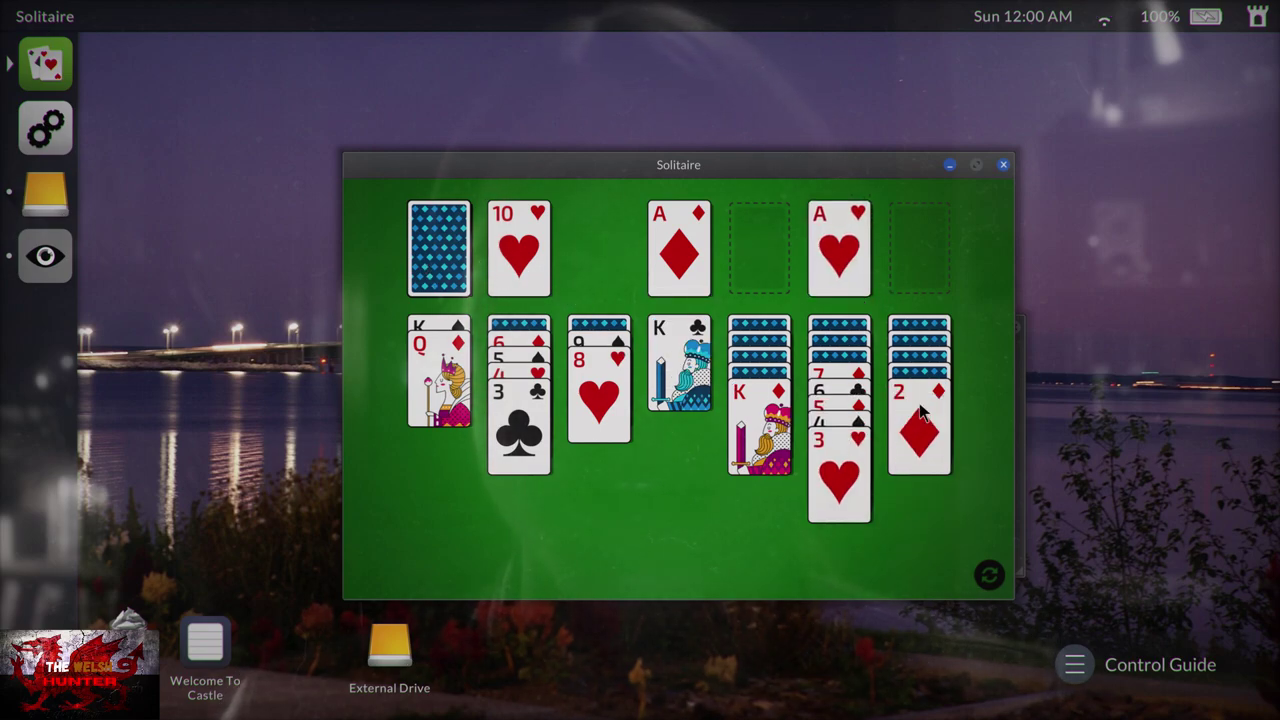
left_click(924, 378)
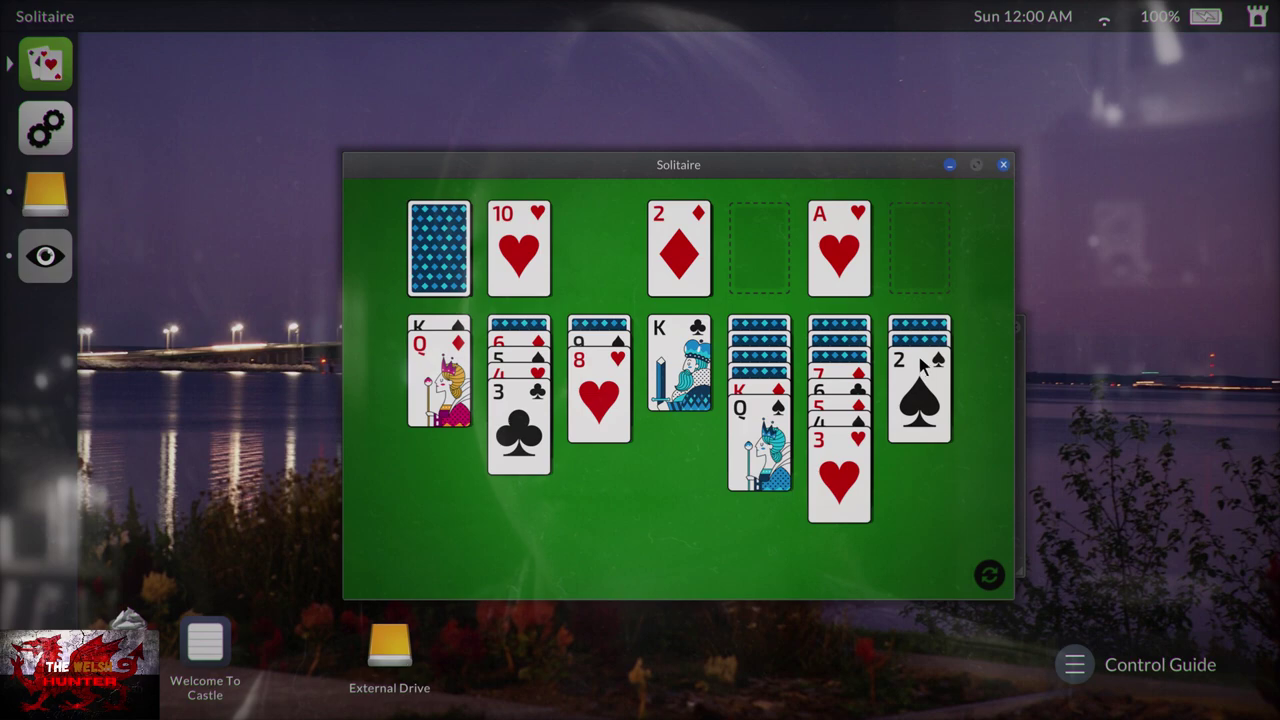
left_click(924, 365)
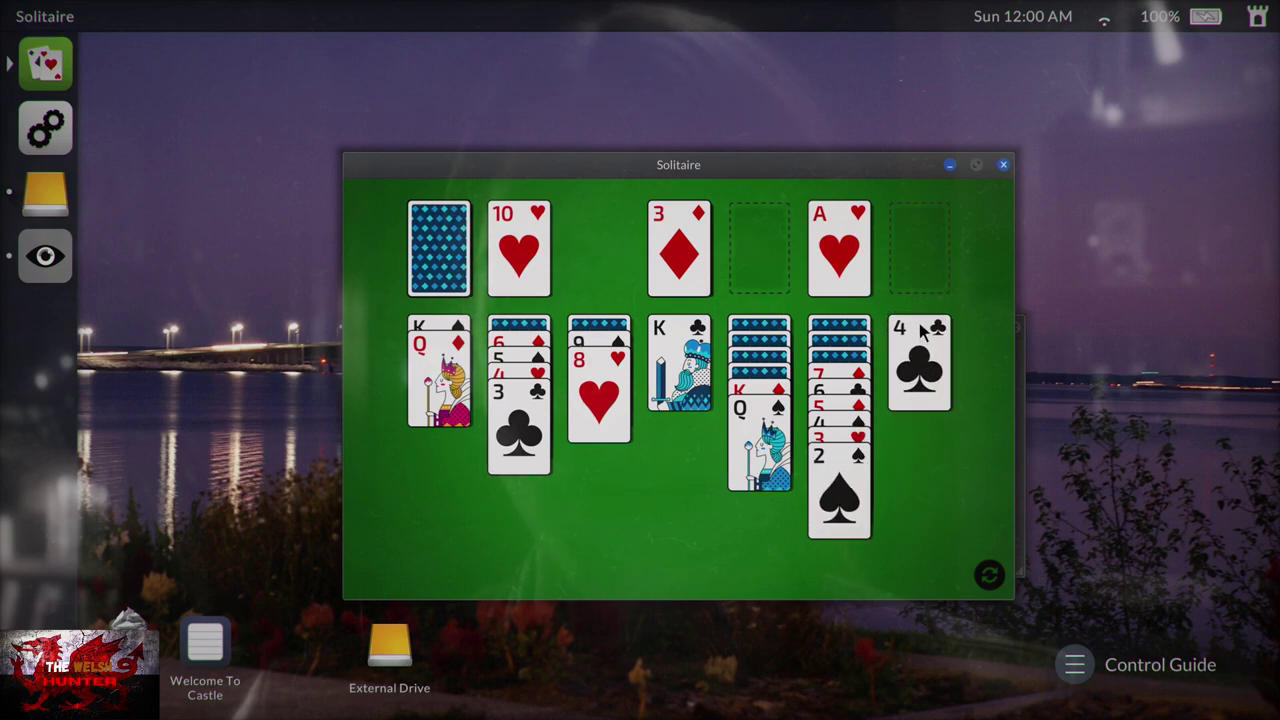
Draw more cards, placing the jack of spades, jack of diamonds and the 9-8 and 5-4-3 runs.
left_click(438, 248)
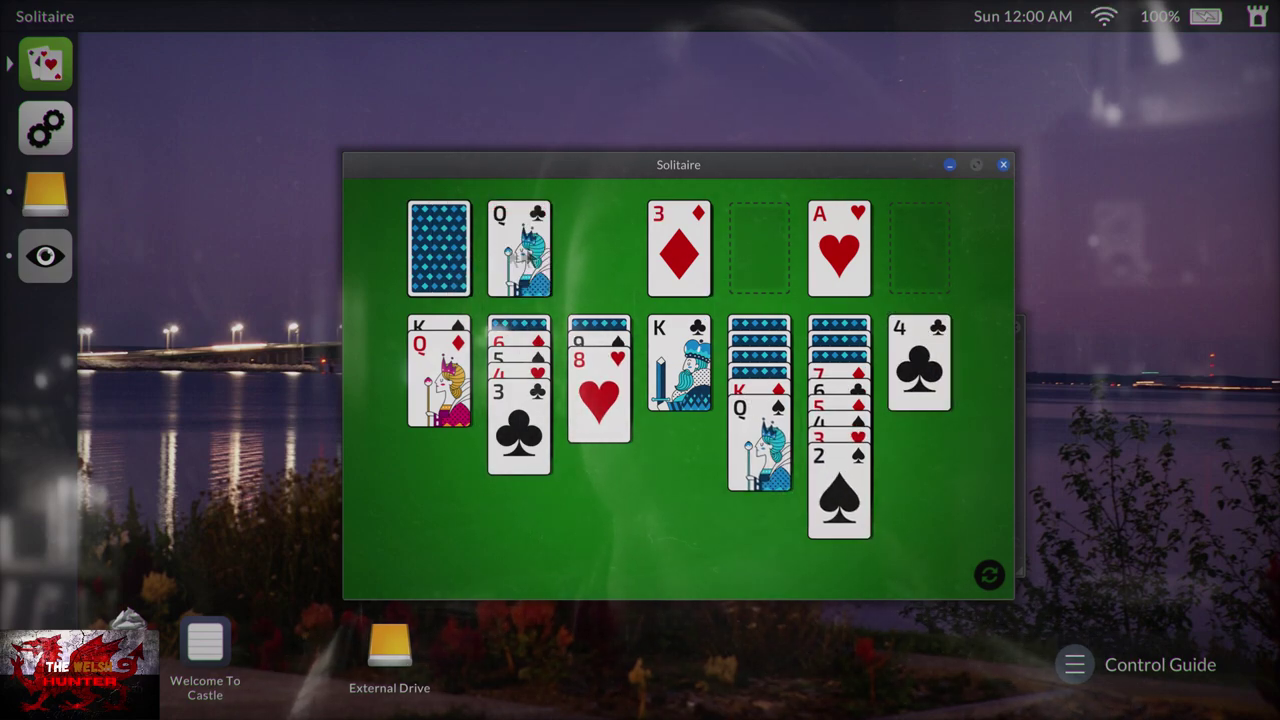
left_click(438, 248)
left_click(519, 248)
left_click(438, 248)
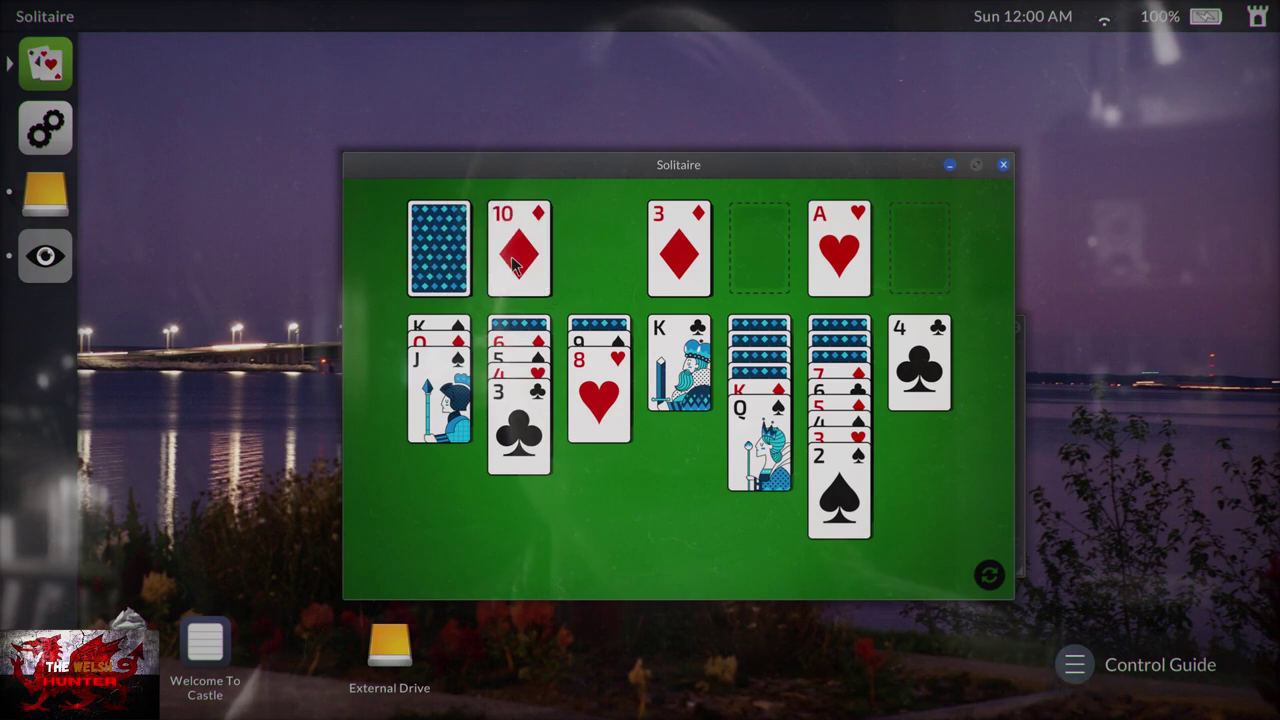
left_click(603, 345)
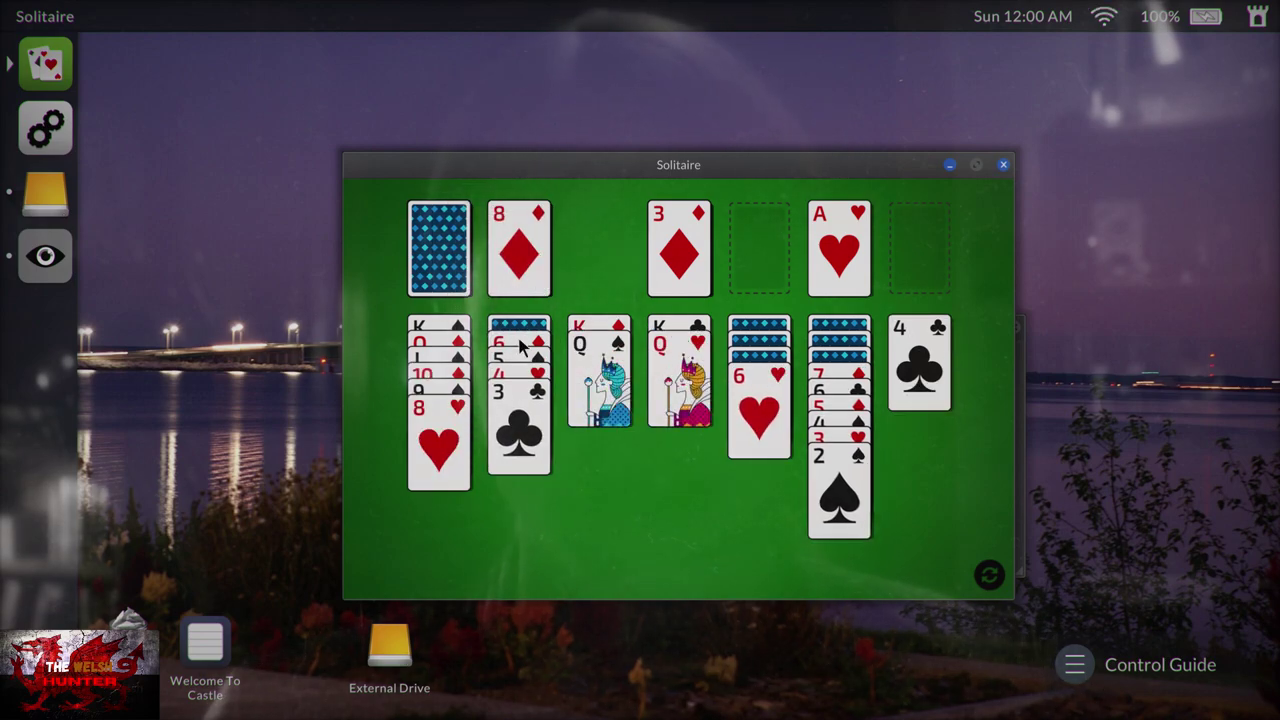
left_click(519, 248)
left_click(438, 250)
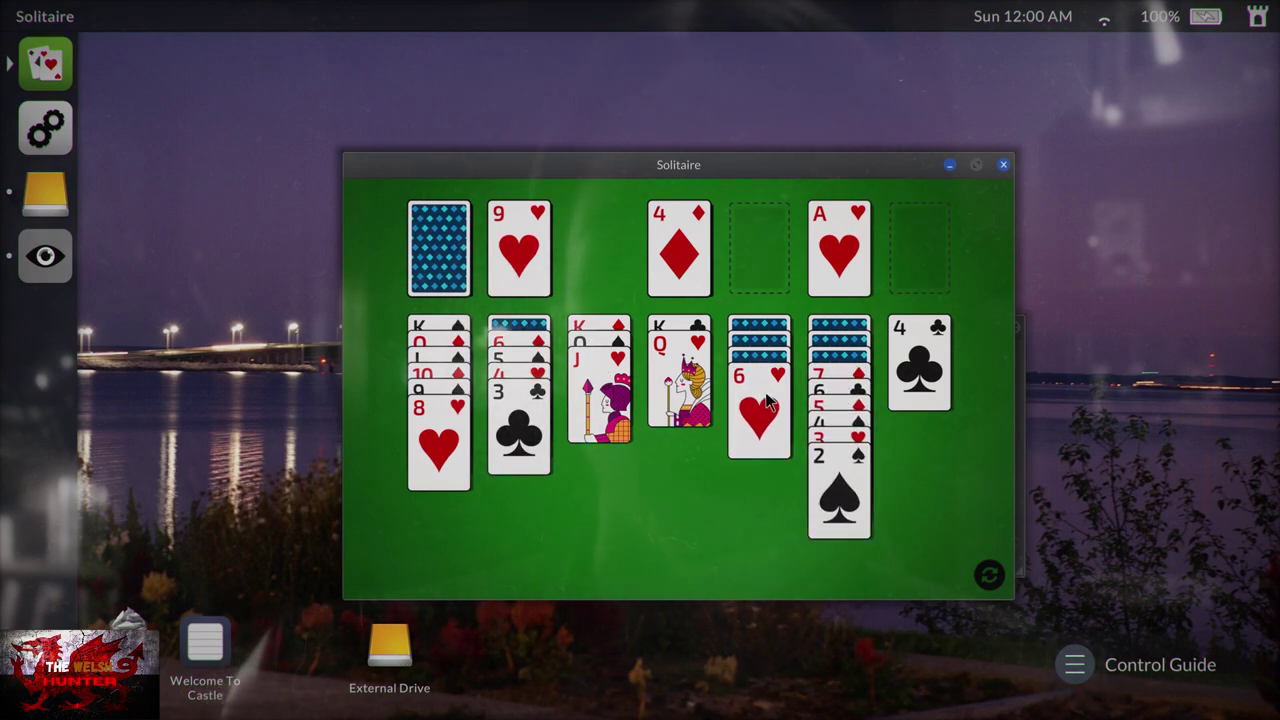
left_click_drag(519, 350, 760, 420)
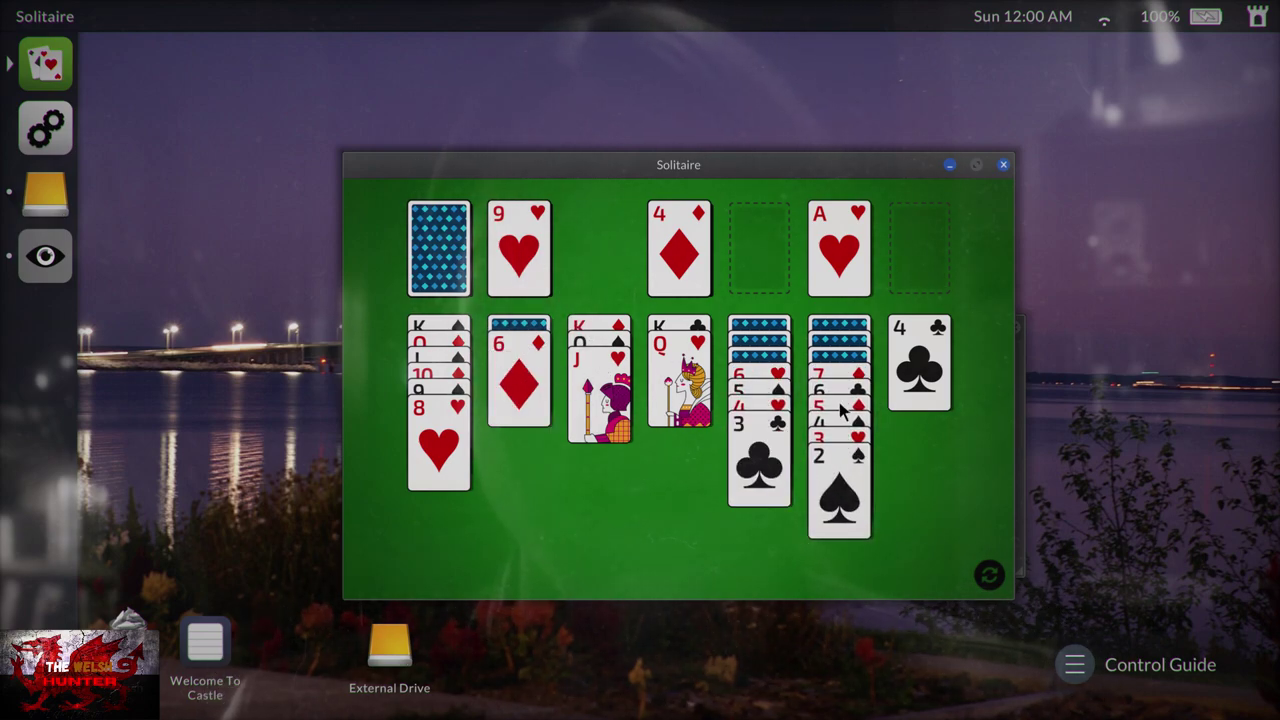
Undo recent moves, then play the 9 of hearts and send the ace and 2 of spades up.
key("ctrl+z")
key("ctrl+z")
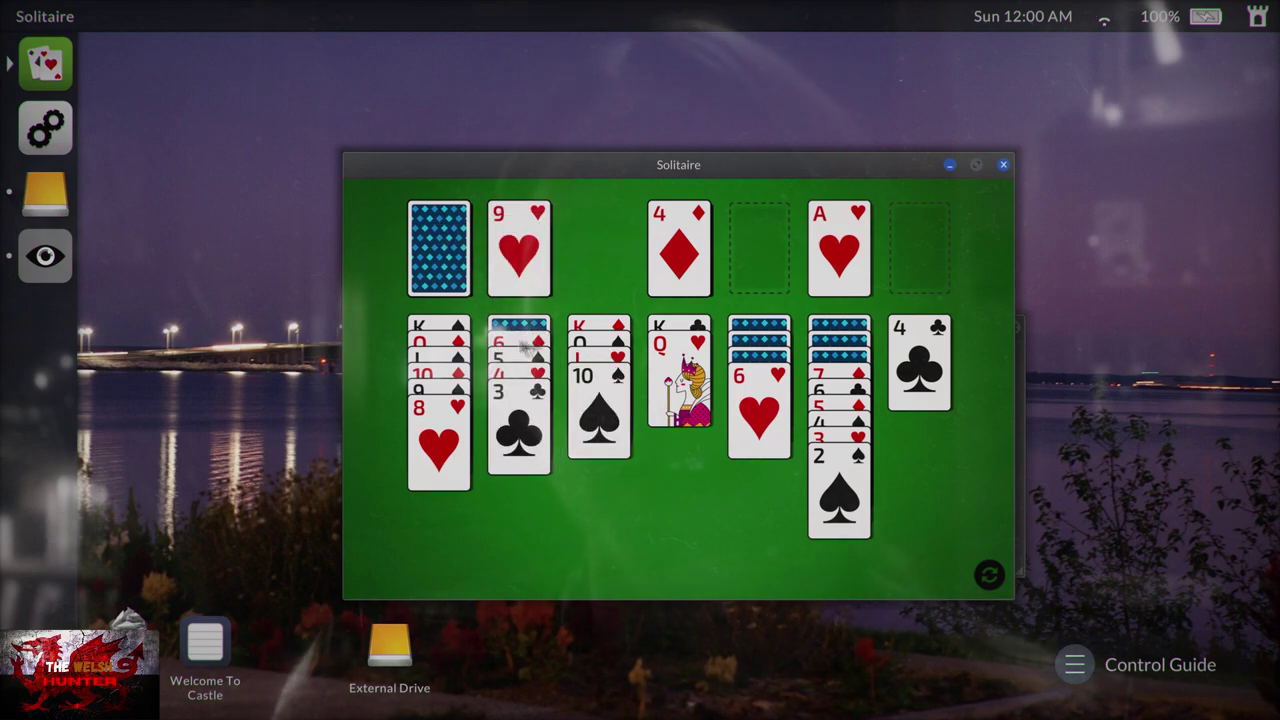
left_click_drag(519, 249, 598, 400)
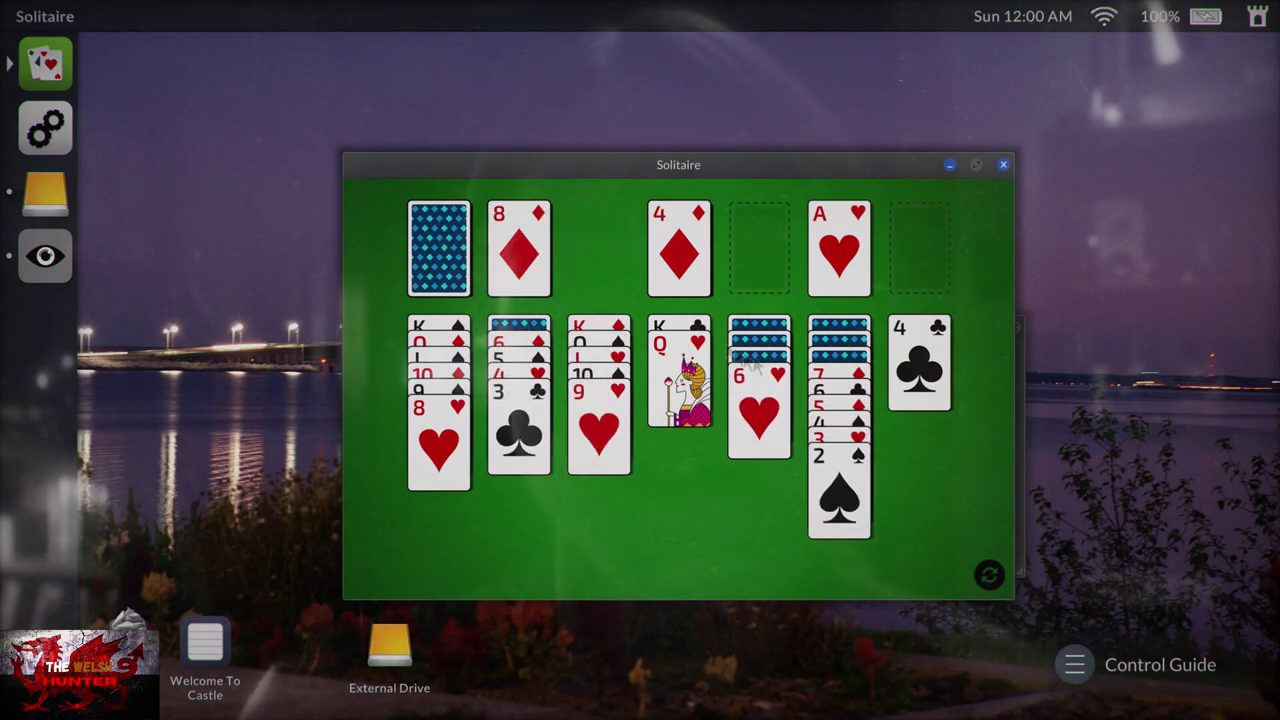
left_click(437, 248)
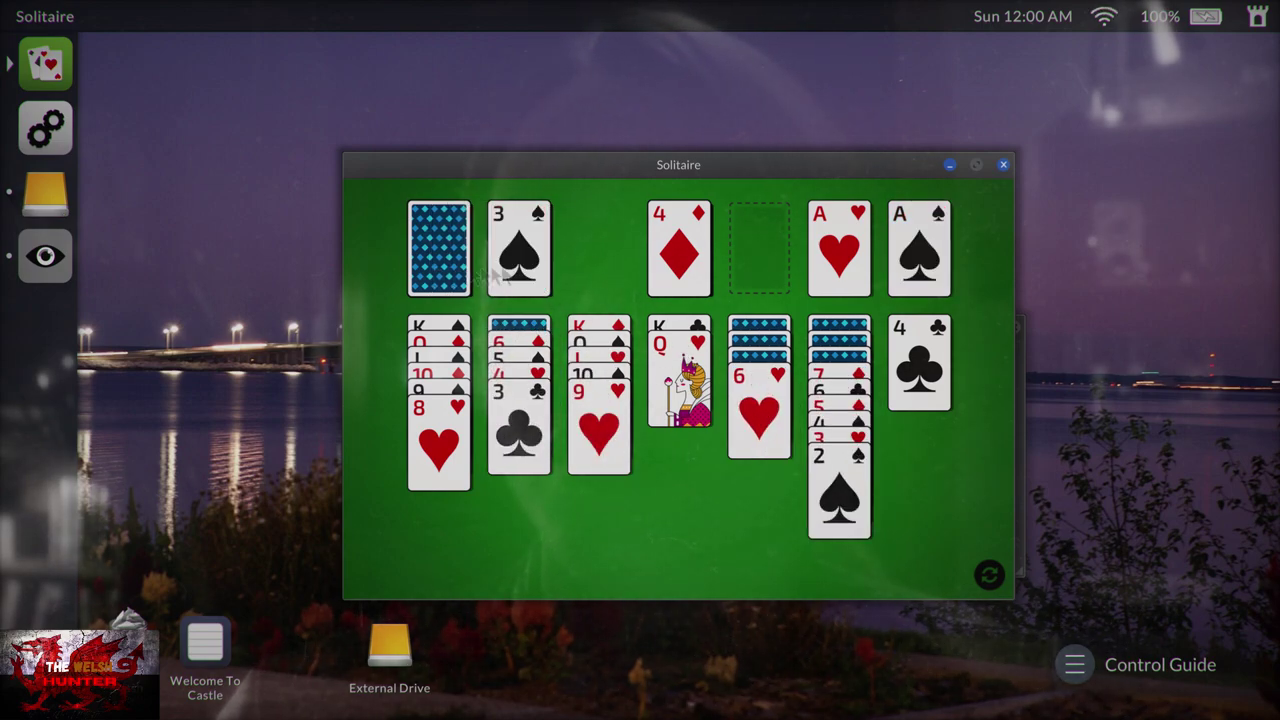
left_click(437, 248)
left_click(759, 410)
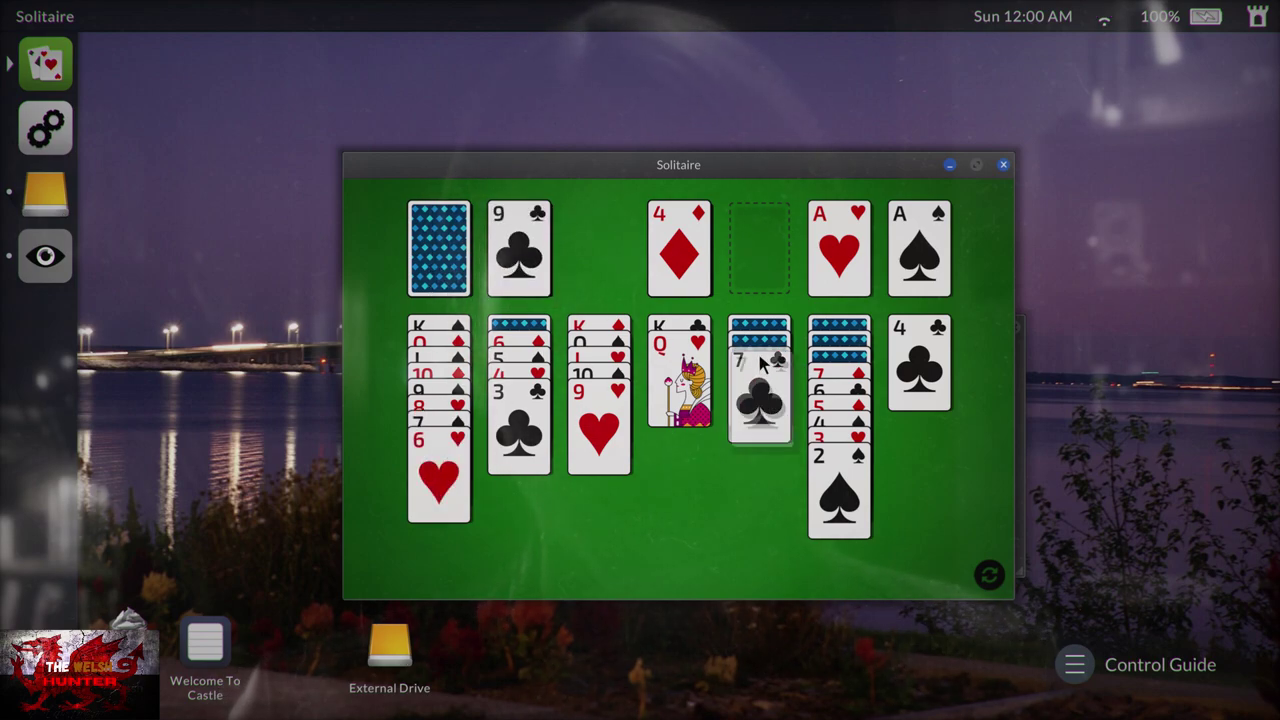
left_click(519, 350)
left_click(839, 385)
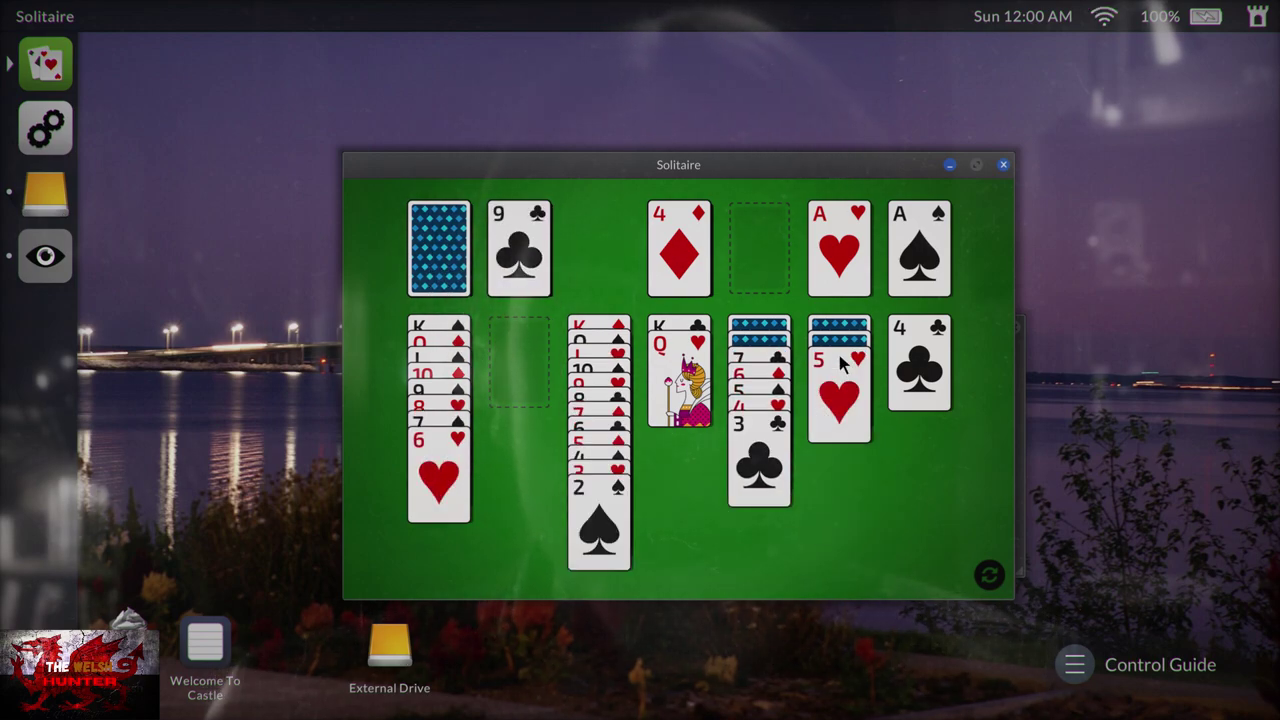
left_click(599, 490)
Send the 5 of diamonds up and shift the 3♥, 5♥-4♠, 4♥-3♣ and 3♥-2♣ runs.
left_click(599, 450)
left_click(599, 435)
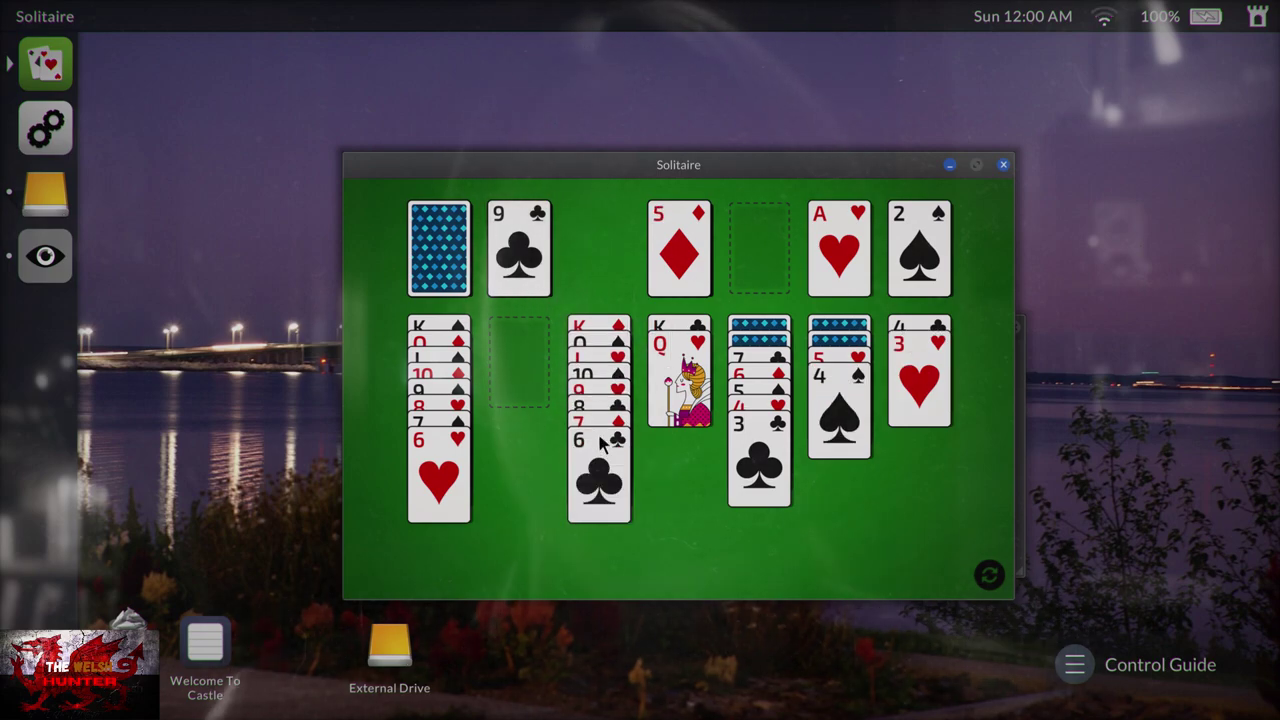
left_click(839, 360)
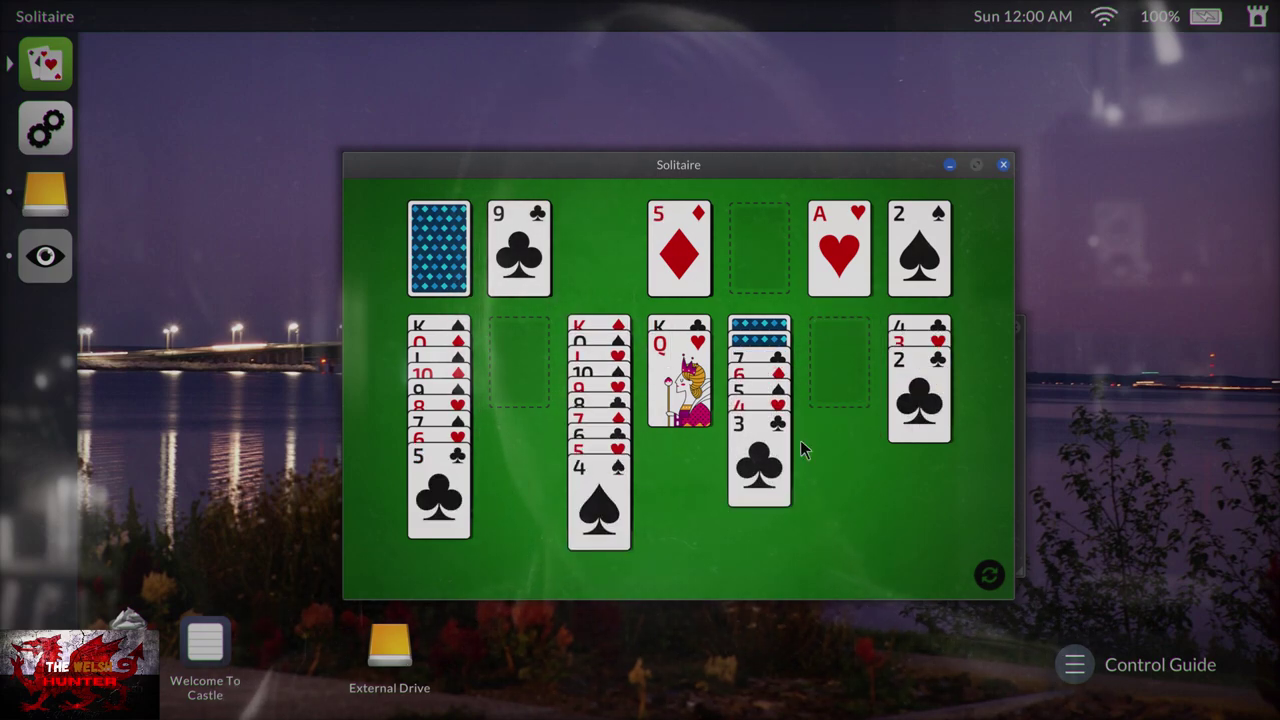
left_click(760, 410)
left_click(438, 248)
left_click(438, 260)
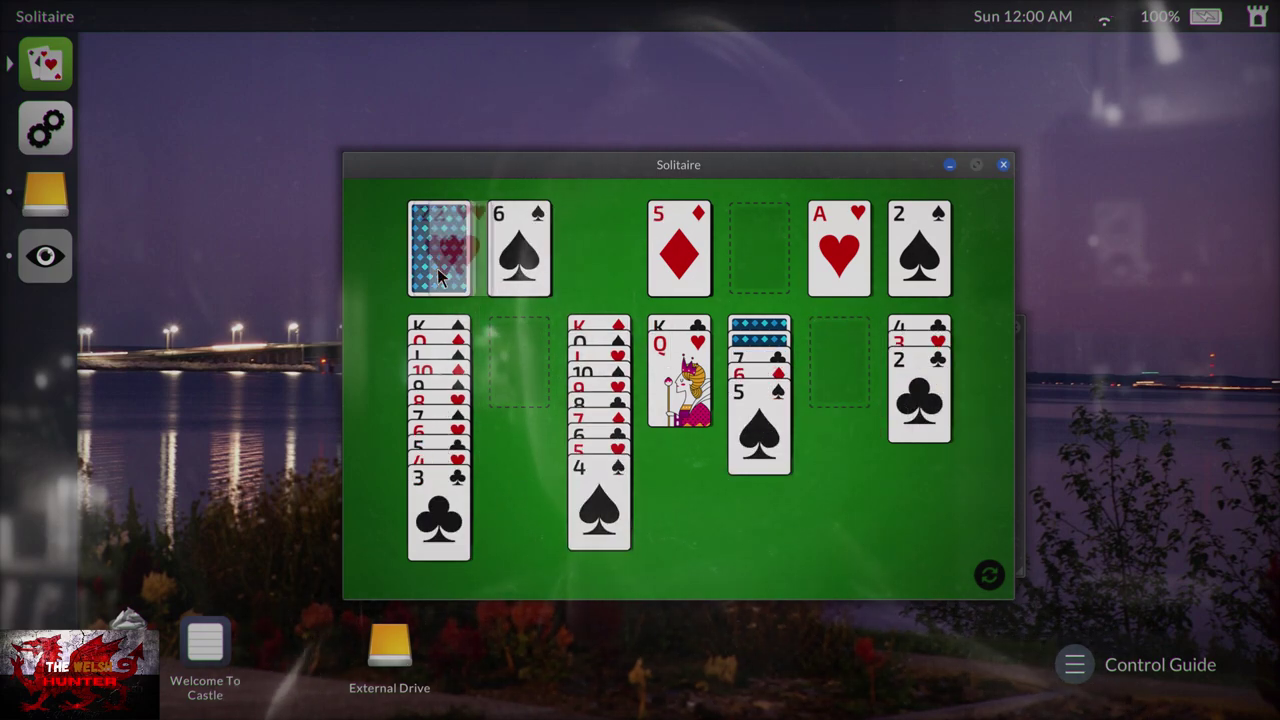
left_click(918, 345)
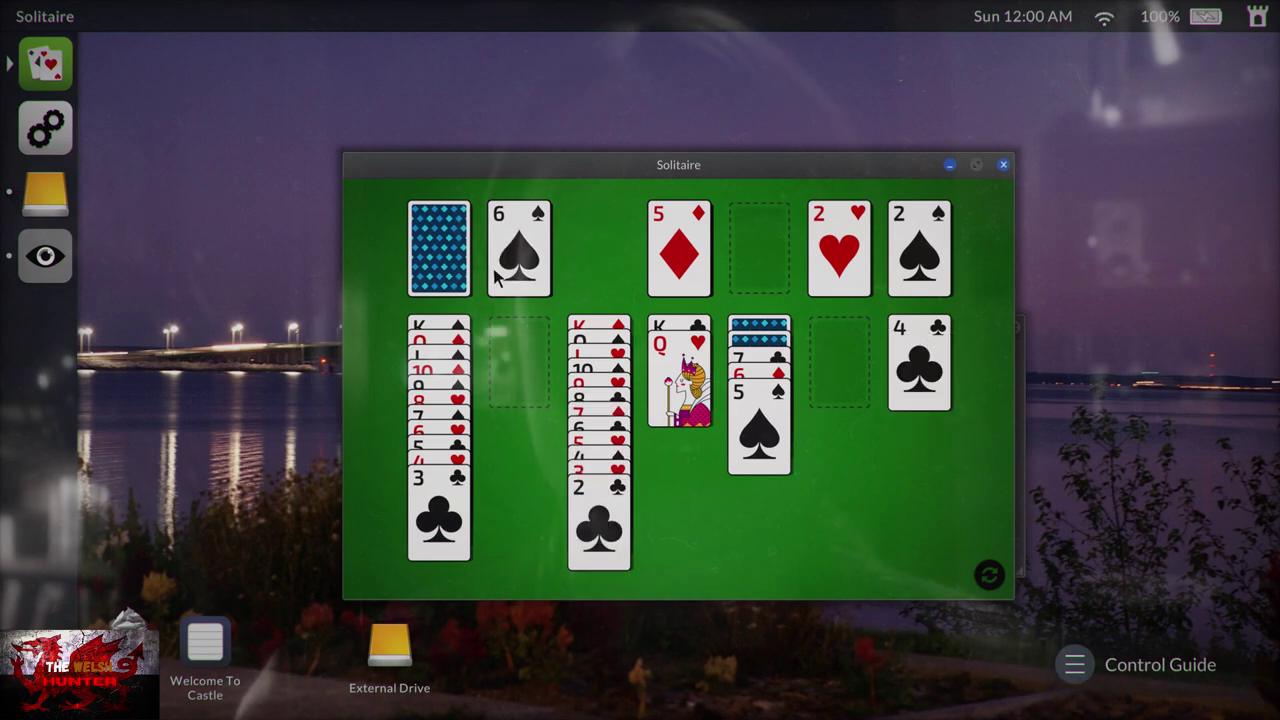
left_click(438, 248)
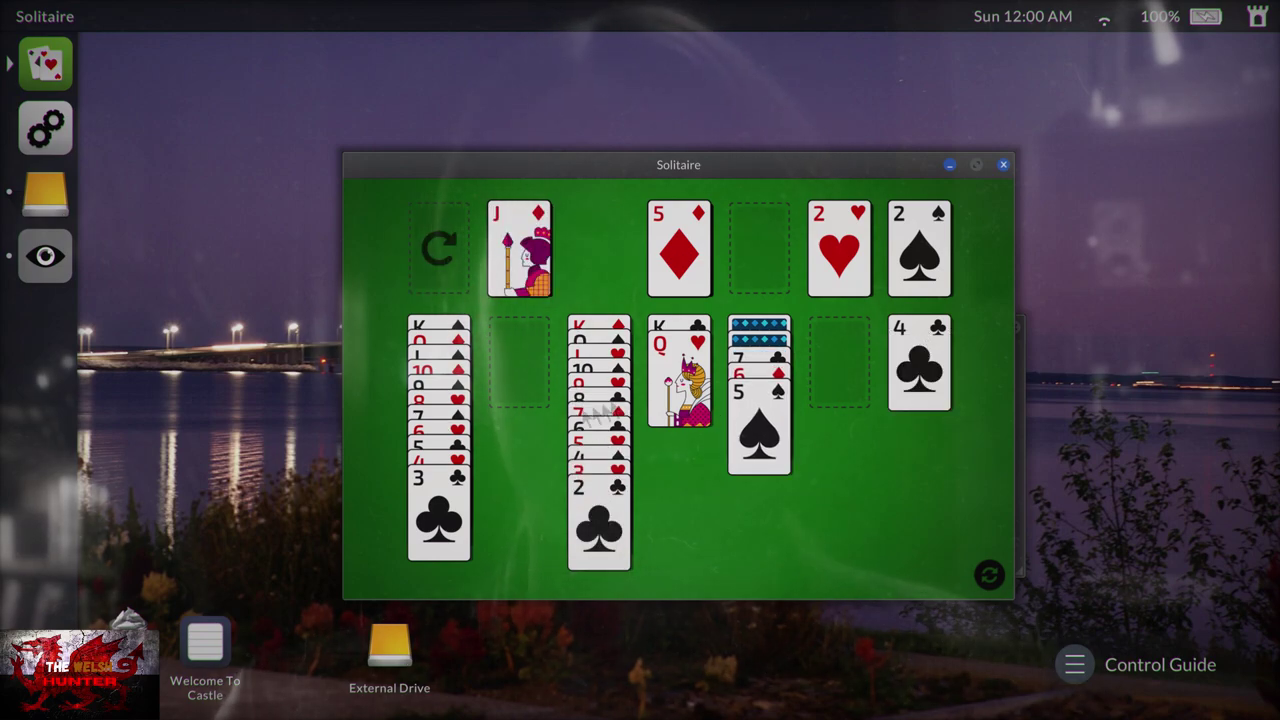
Shift the K♥ stack and K♣-Q♥ pair, recycle the stock and turn up the 10♥.
left_click(598, 326)
left_click(679, 326)
left_click(438, 248)
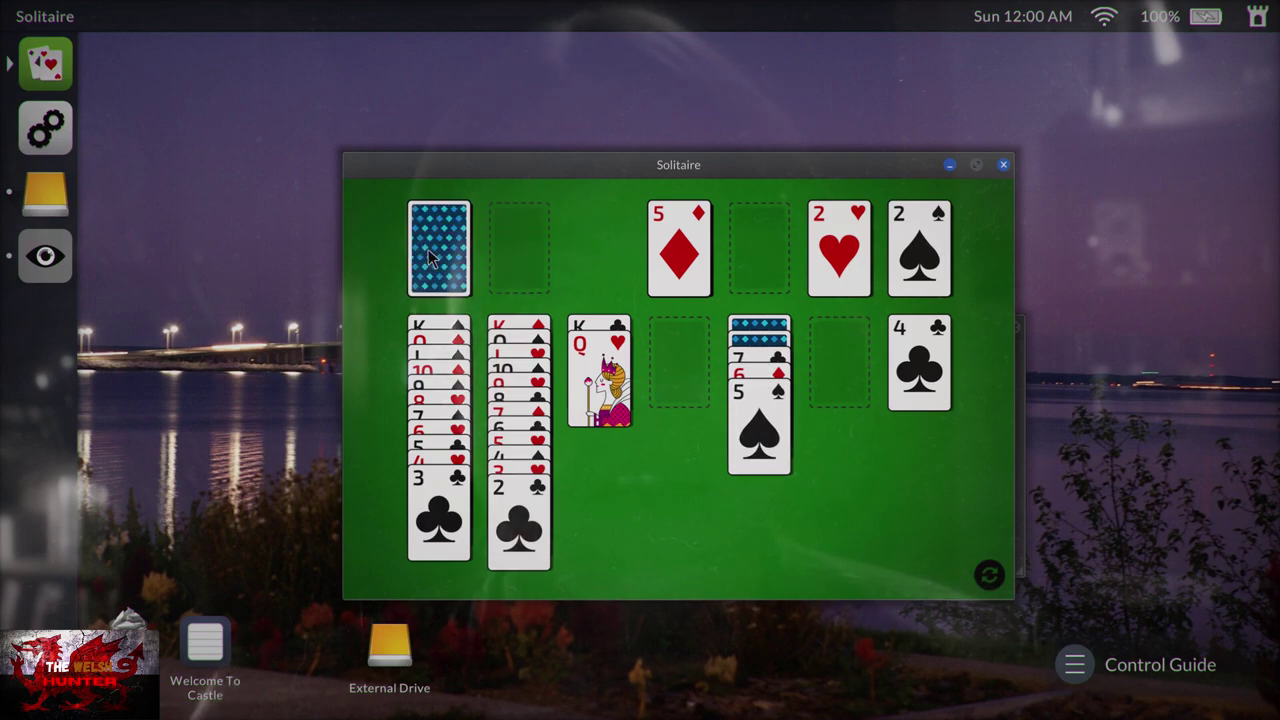
left_click(438, 248)
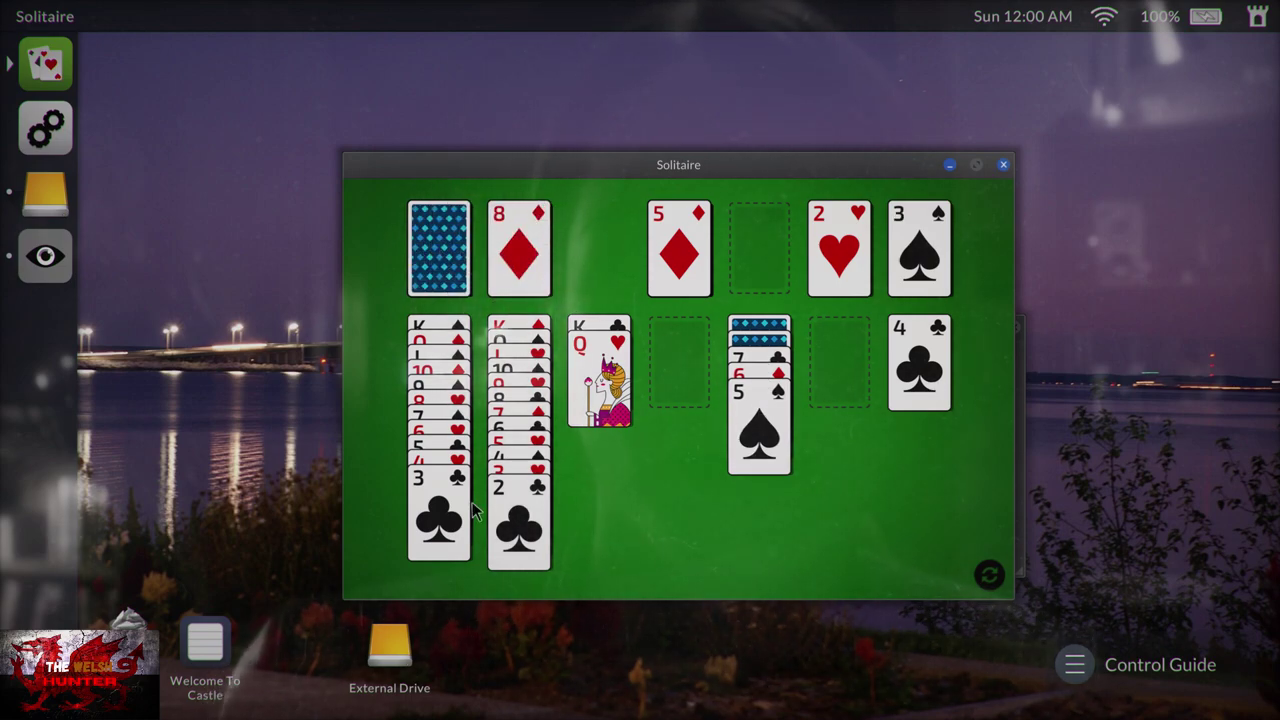
left_click_drag(758, 395, 762, 380)
left_click(438, 248)
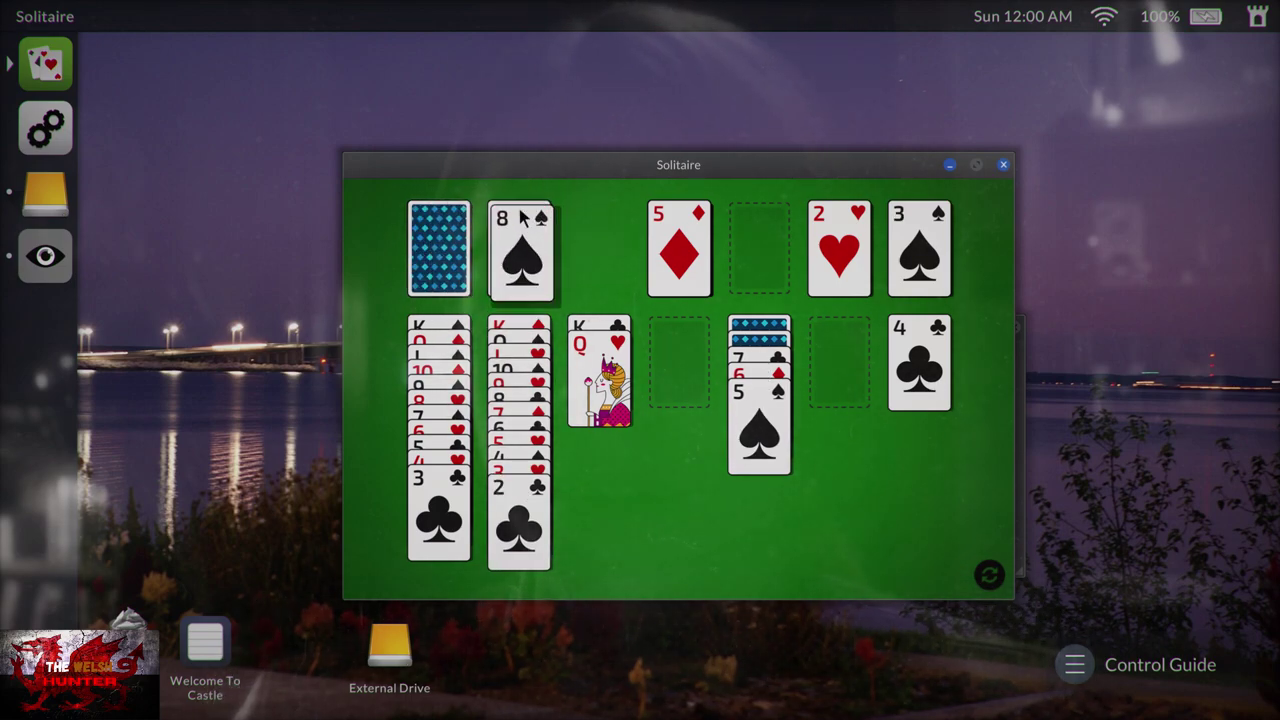
left_click(438, 248)
left_click(440, 218)
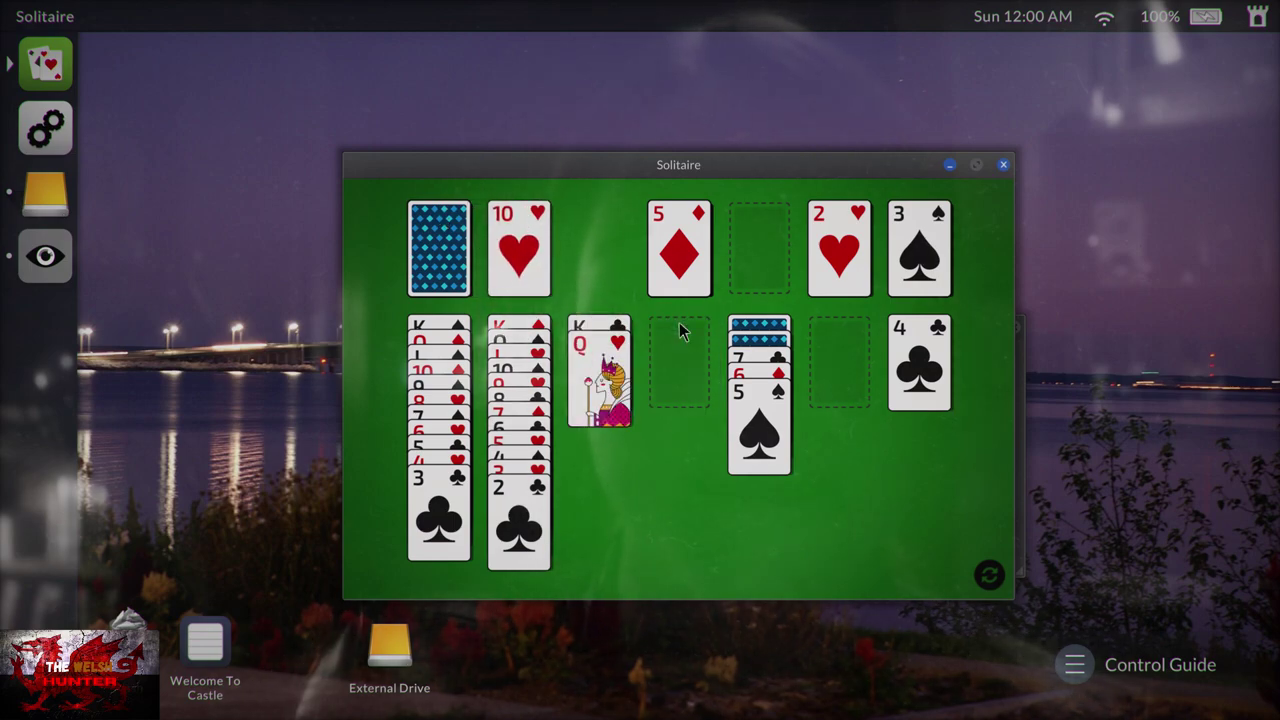
Consolidate the king-led columns, deal the J♦, and move the 4♥-3♣ run onto the 5♠.
left_click_drag(598, 330, 440, 350)
left_click(440, 260)
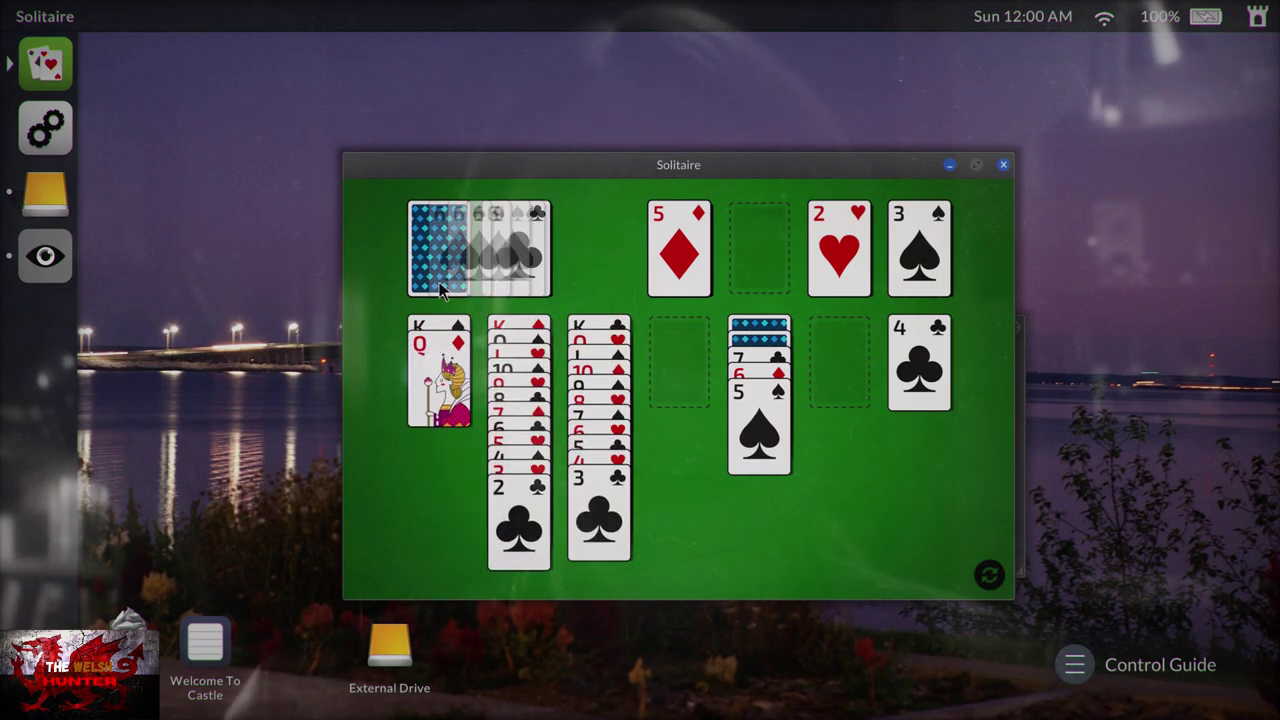
left_click_drag(518, 330, 680, 360)
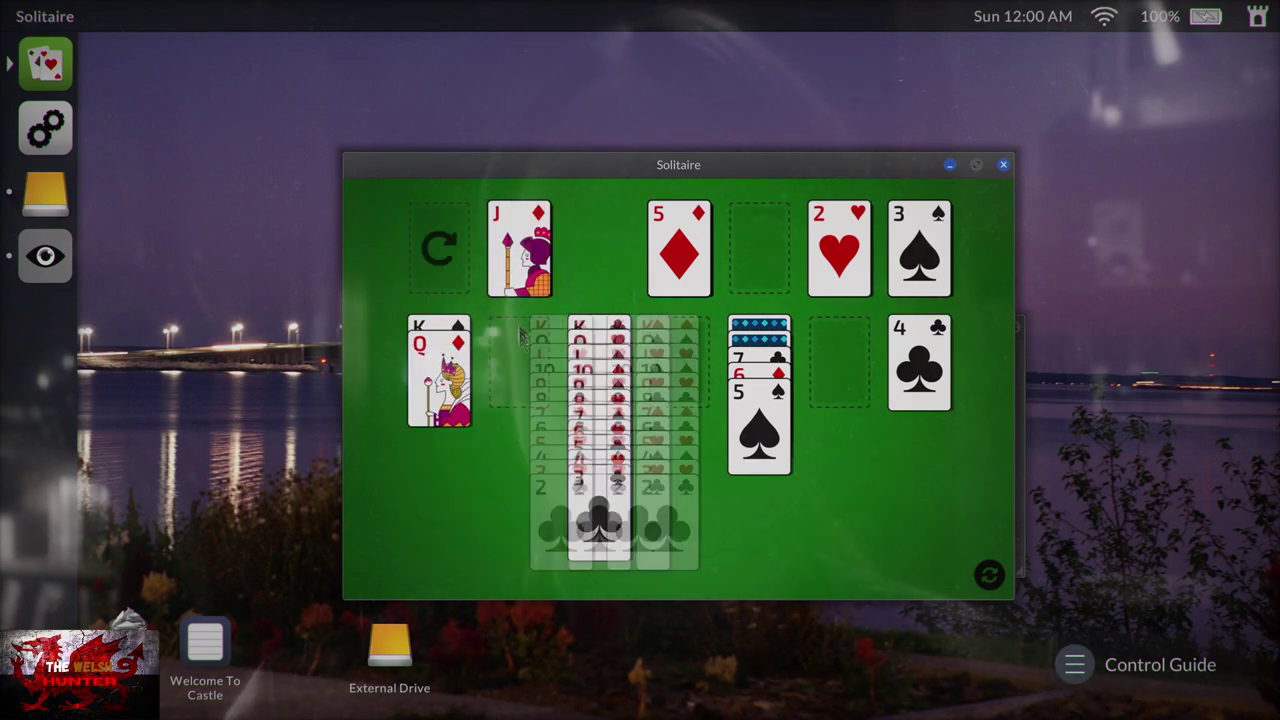
left_click(603, 357)
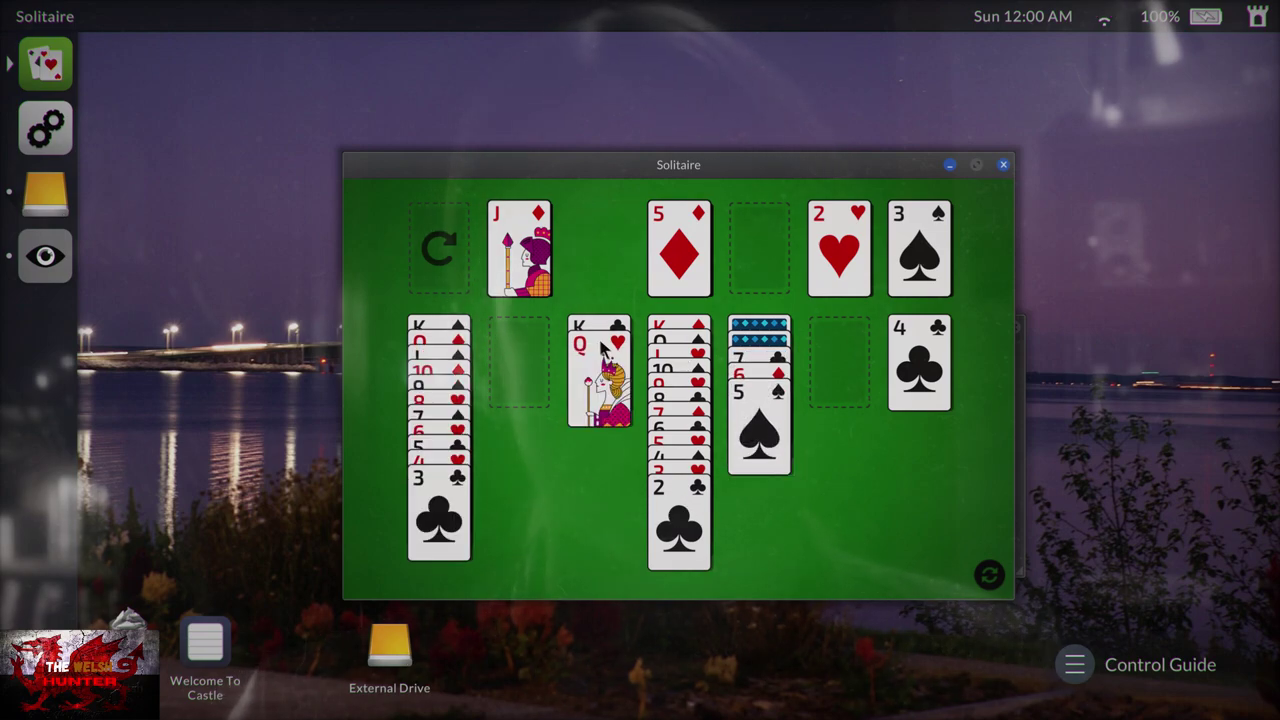
left_click(440, 248)
left_click(440, 248)
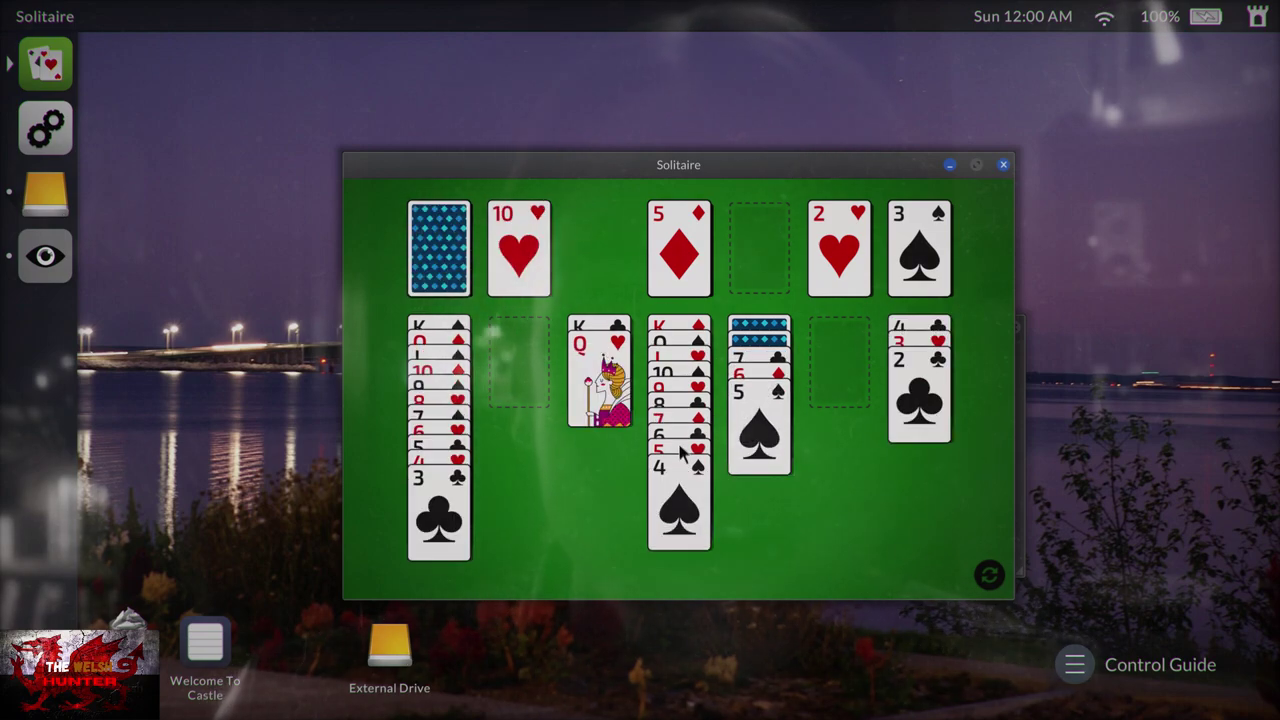
left_click(440, 462)
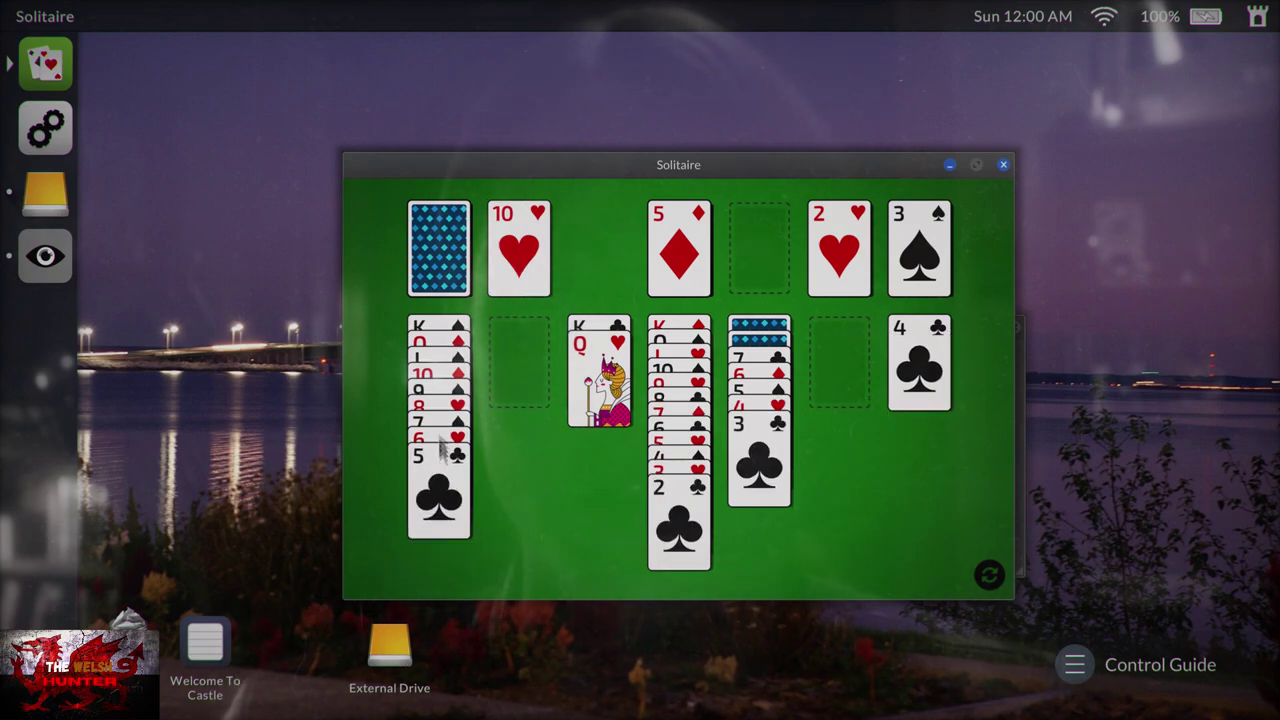
left_click(440, 360)
Rearrange runs onto the 4♣, 5♣, 7♣ and 5♥, then play the 6♠ up.
left_click(680, 330)
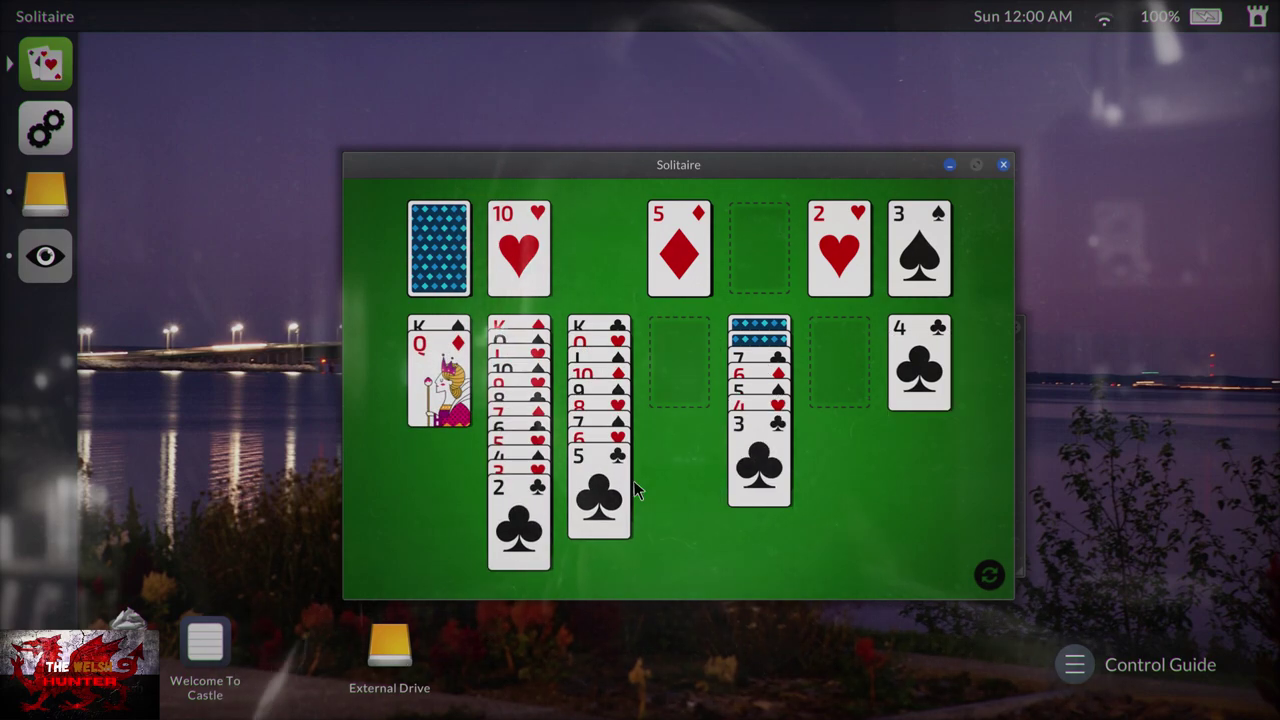
left_click(520, 470)
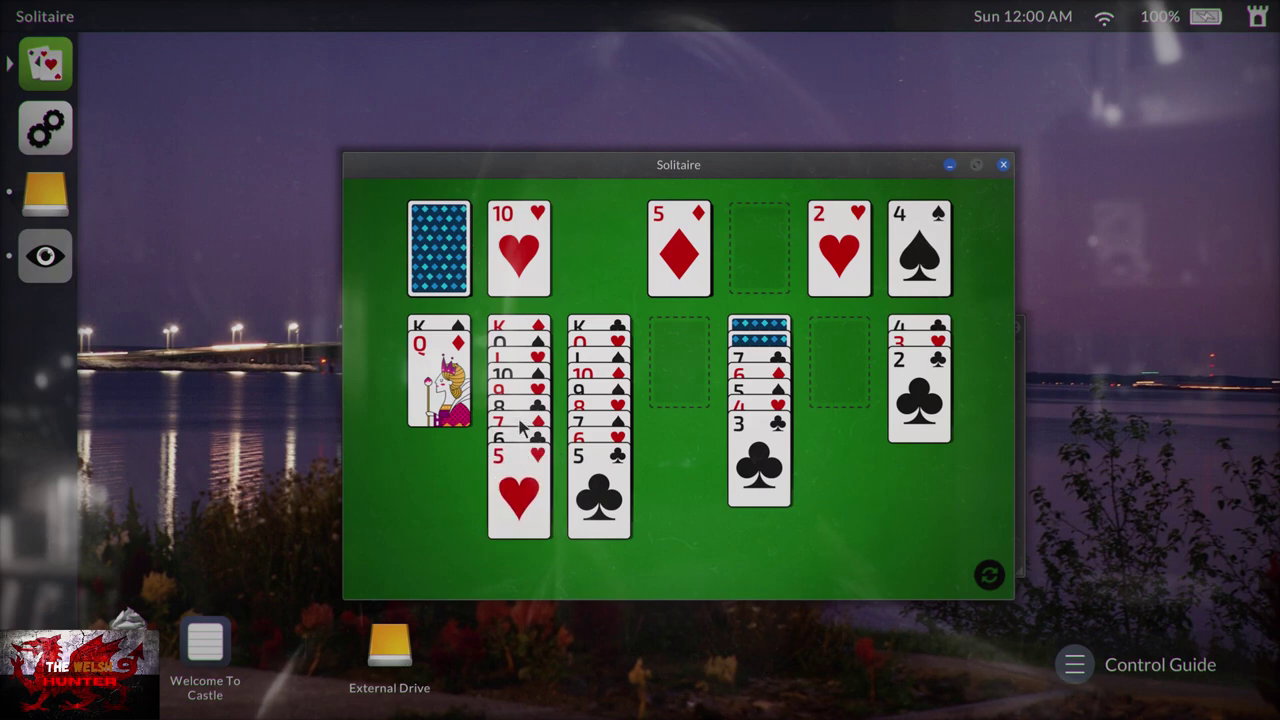
left_click(760, 415)
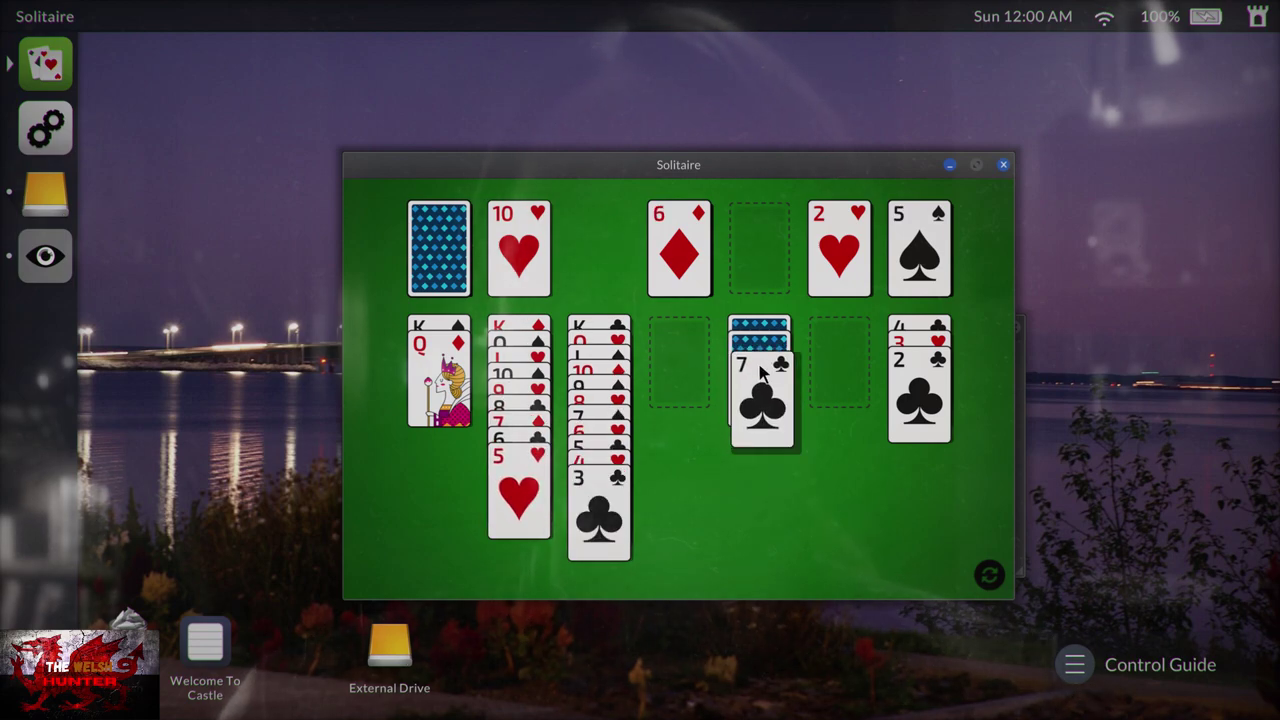
left_click(590, 430)
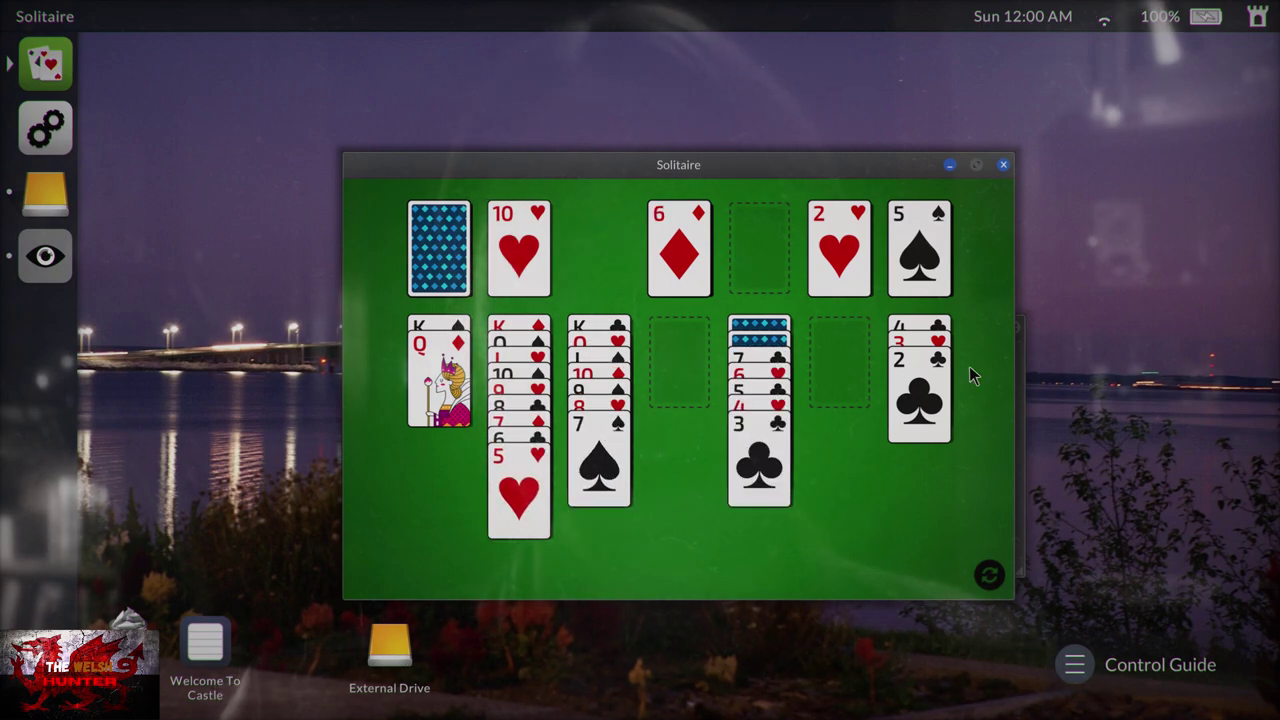
left_click(922, 340)
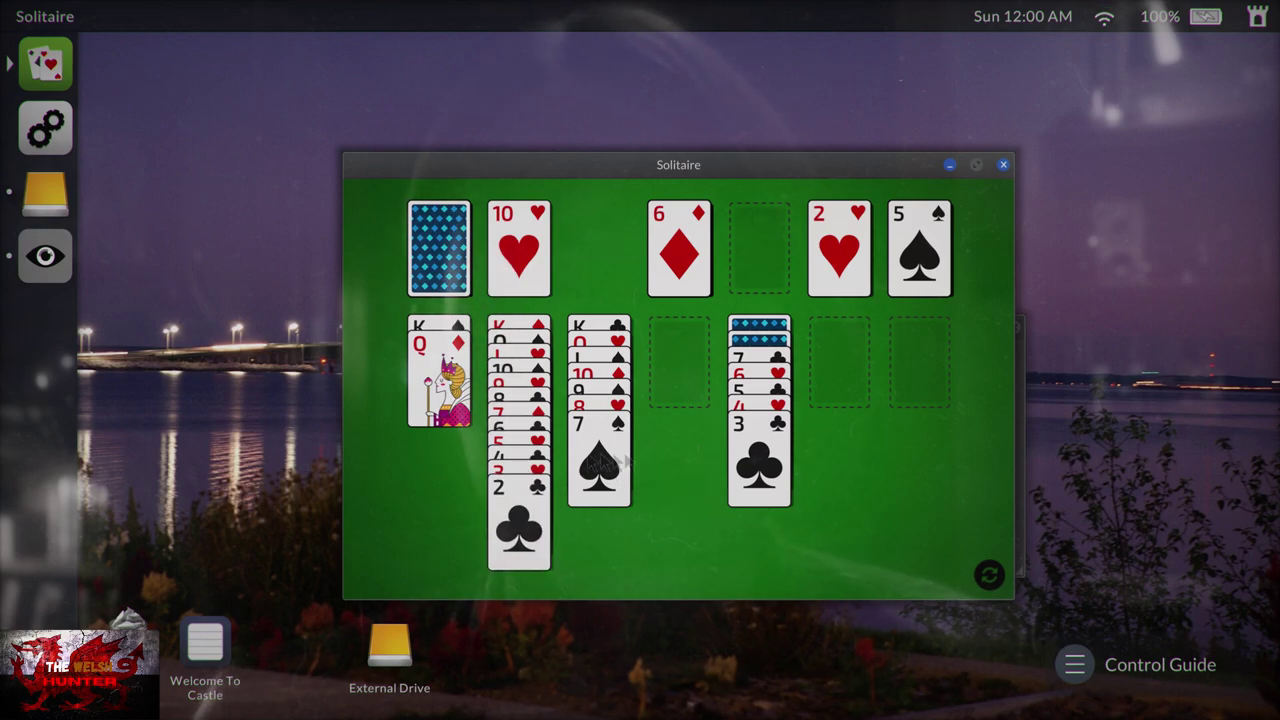
left_click(439, 248)
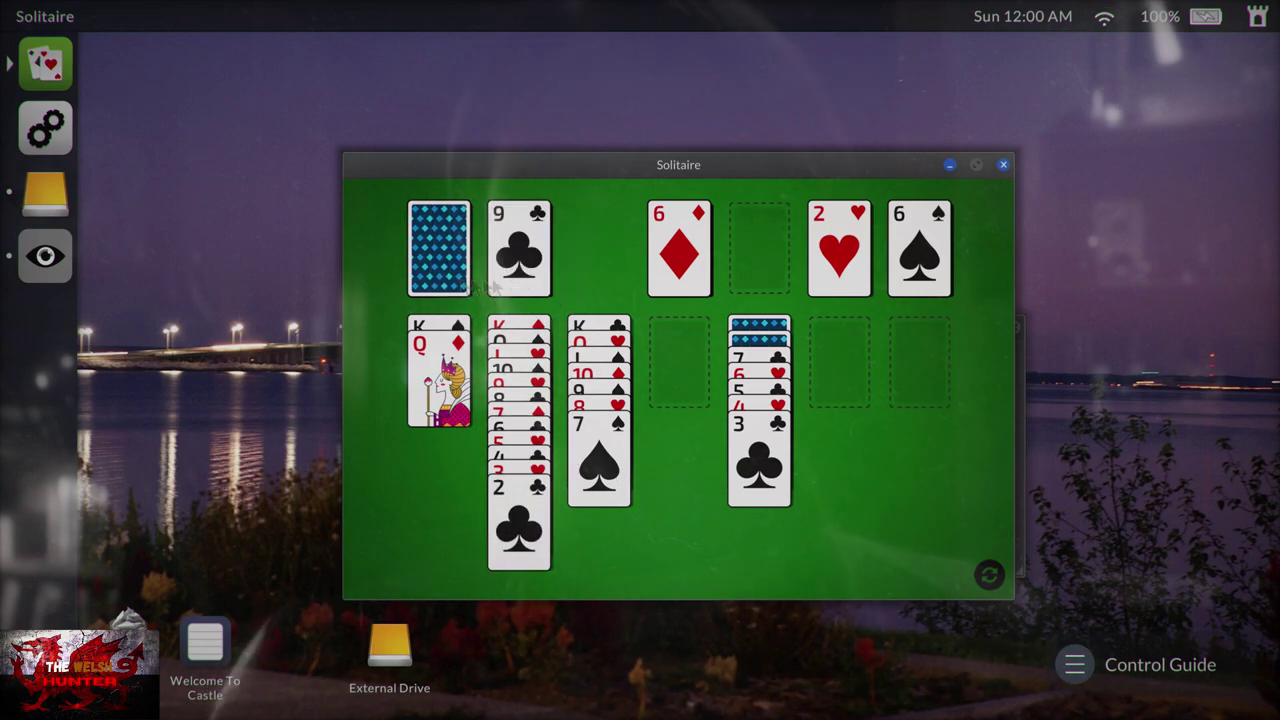
Send the 7♠, 3♣ and 3♥ to the foundations and keep building every suit.
left_click(600, 450)
left_click(760, 400)
left_click(760, 450)
left_click(440, 390)
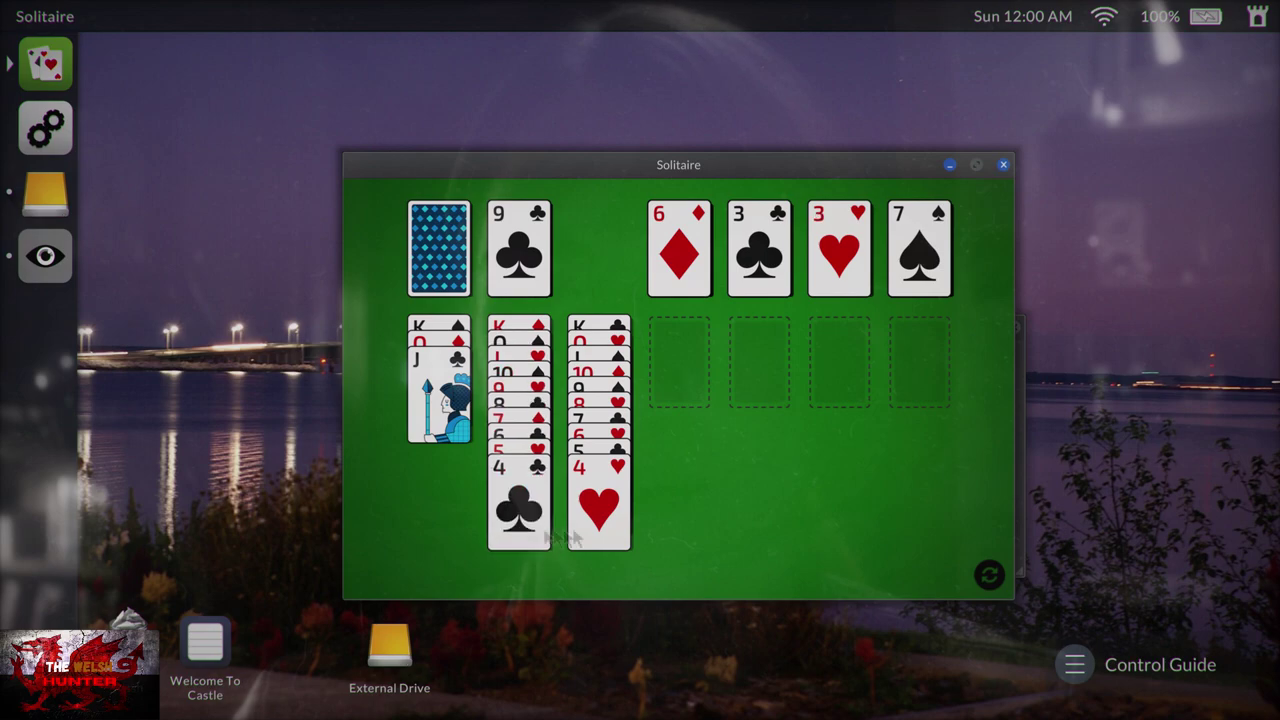
left_click(600, 500)
left_click(520, 500)
left_click(600, 470)
left_click(520, 450)
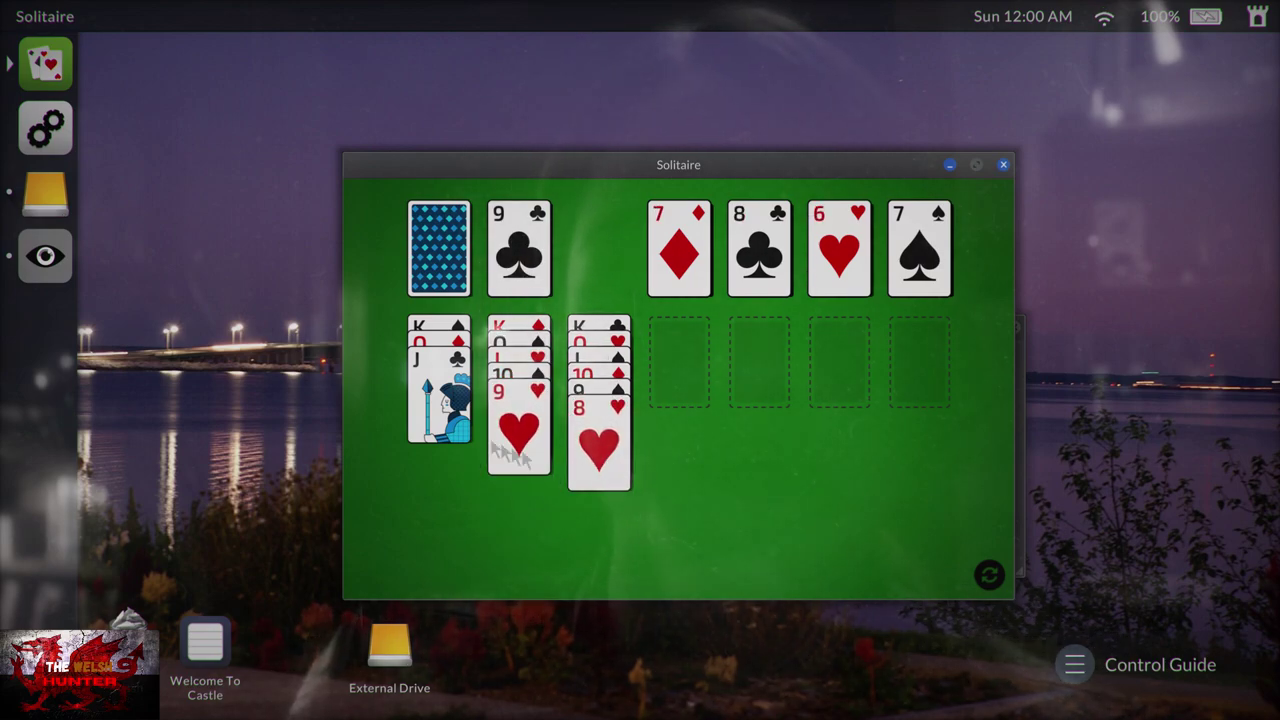
Build the foundations with the 9♣, 8♠, 9♦, 10♥ and 9♠.
left_click(519, 248)
left_click(519, 248)
left_click(438, 248)
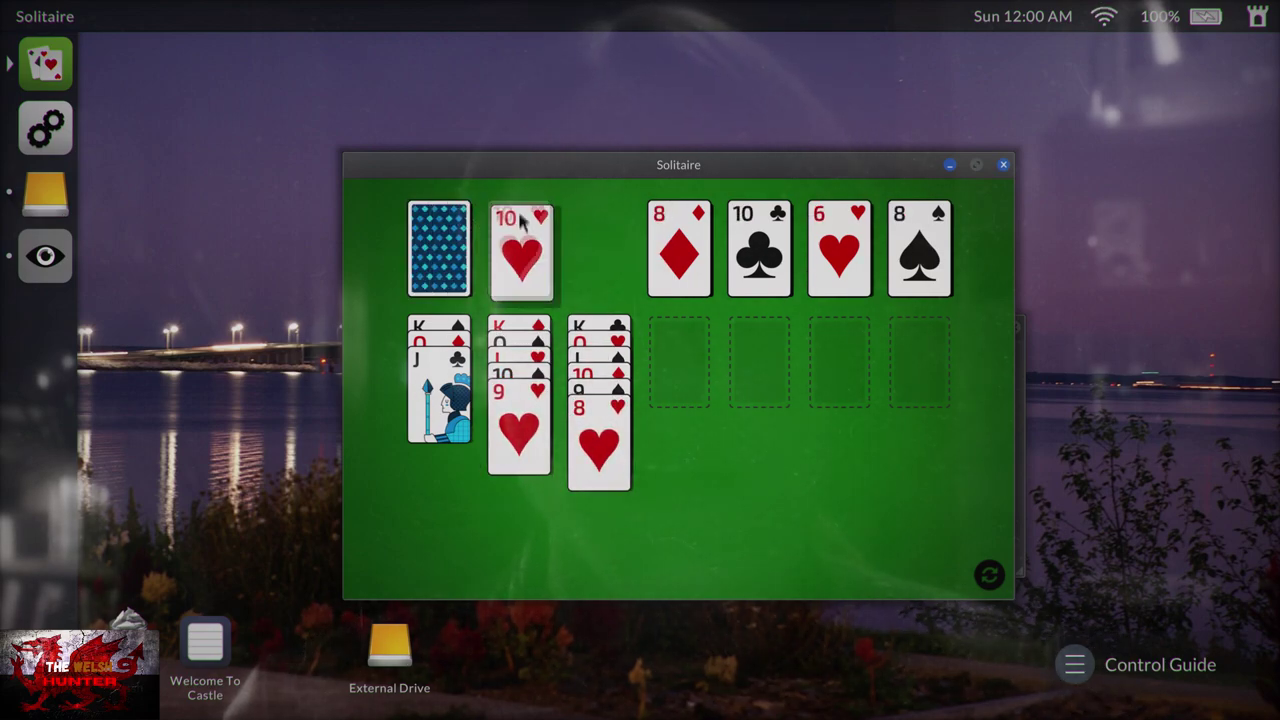
left_click(519, 248)
left_click(600, 450)
left_click(438, 248)
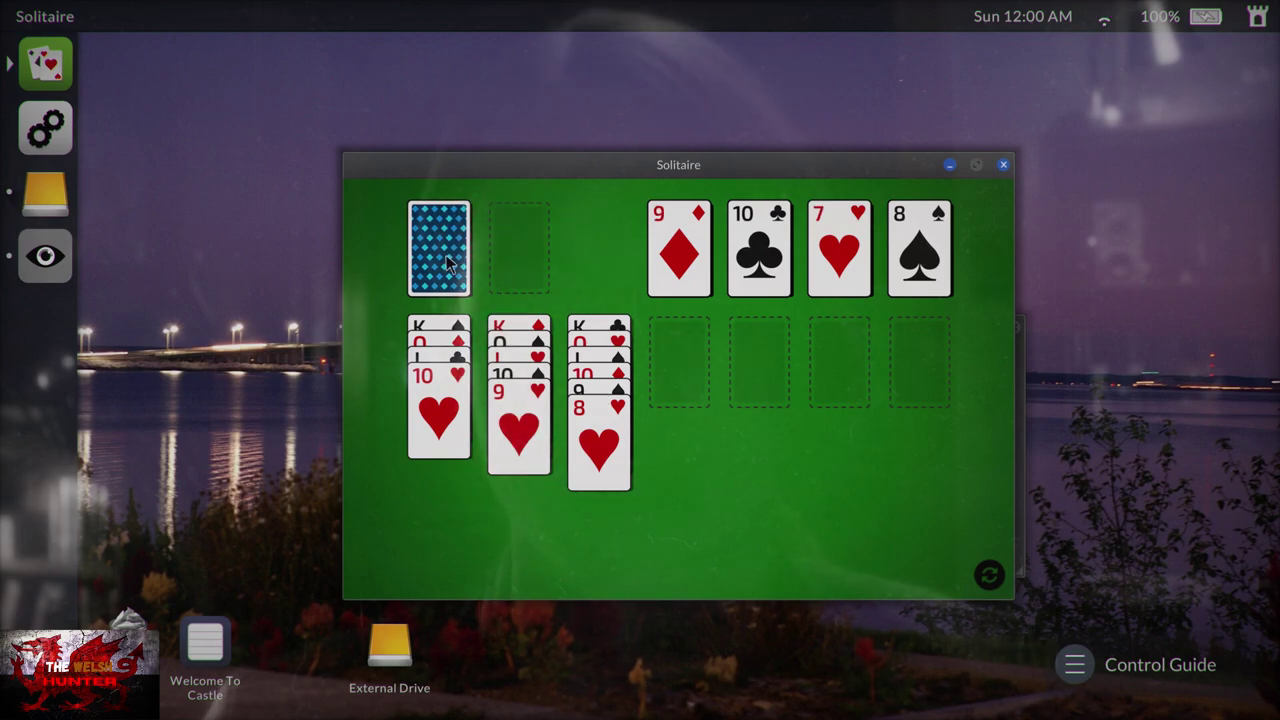
left_click(440, 420)
left_click(600, 430)
Finish the foundations with the tens, jacks, queens and the K♠, K♦ and K♣.
left_click(522, 425)
left_click(600, 425)
left_click(438, 248)
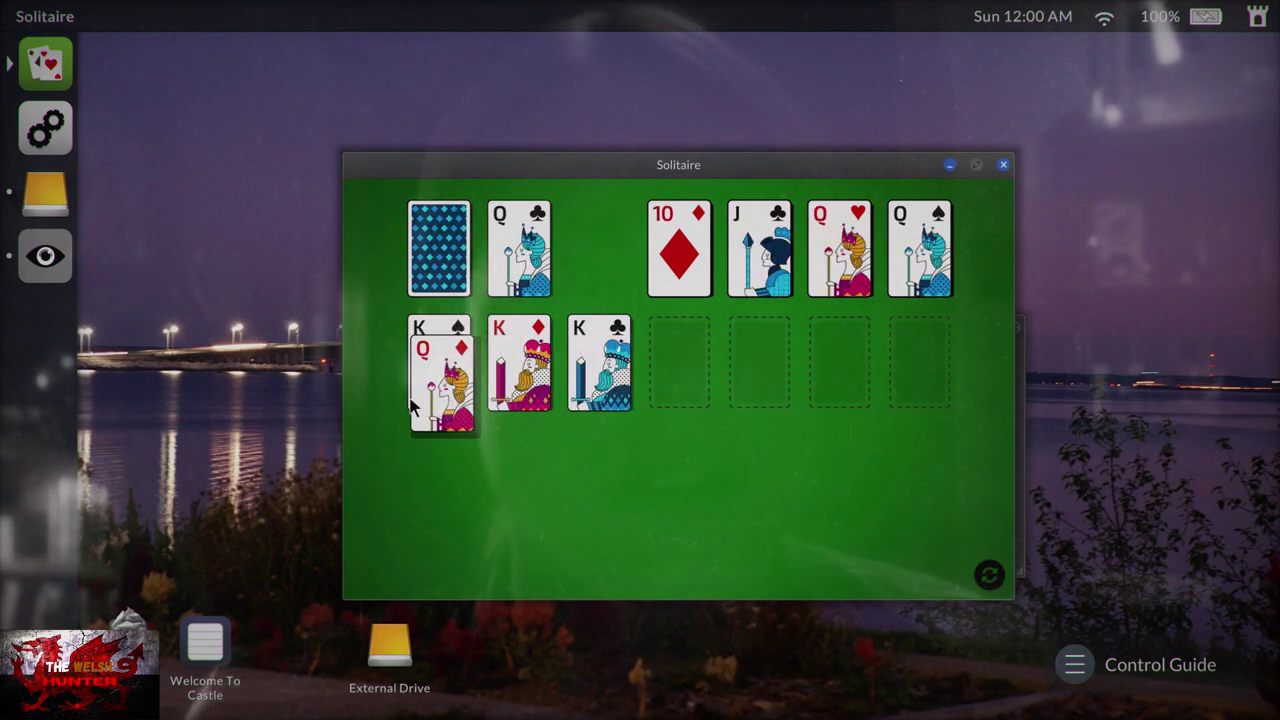
left_click(438, 248)
left_click(519, 248)
left_click(440, 380)
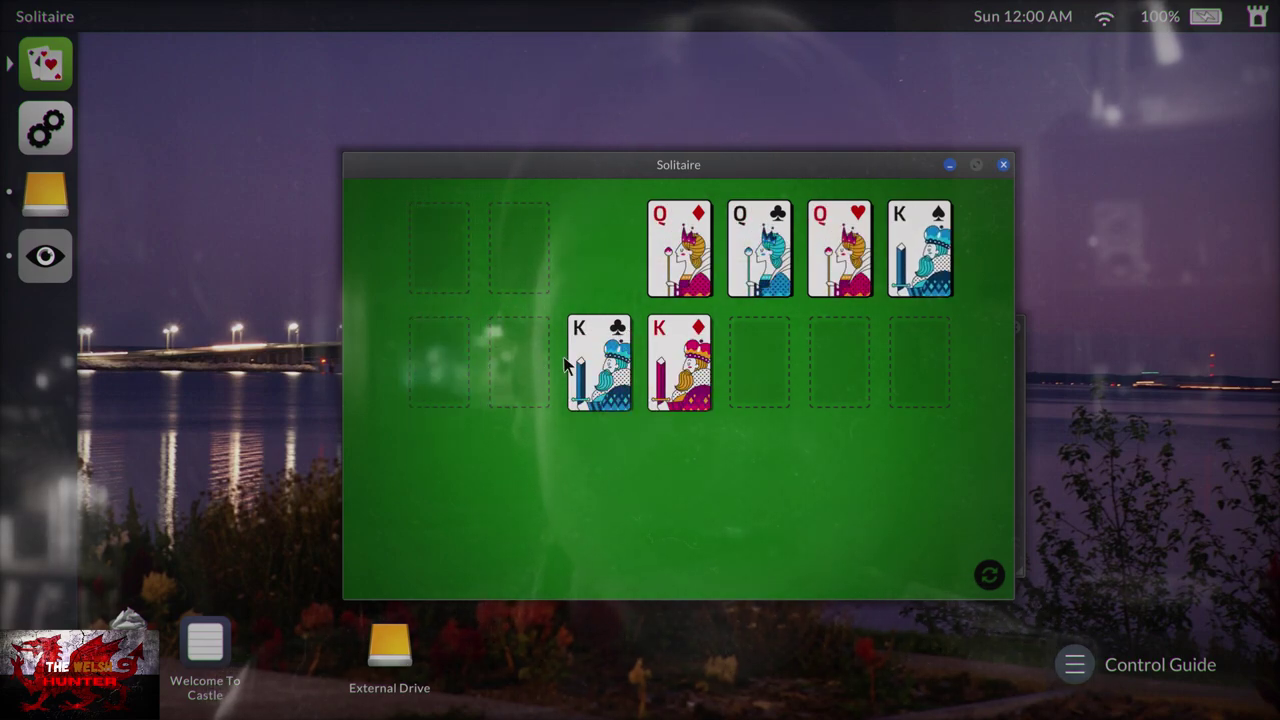
left_click(683, 360)
left_click(600, 360)
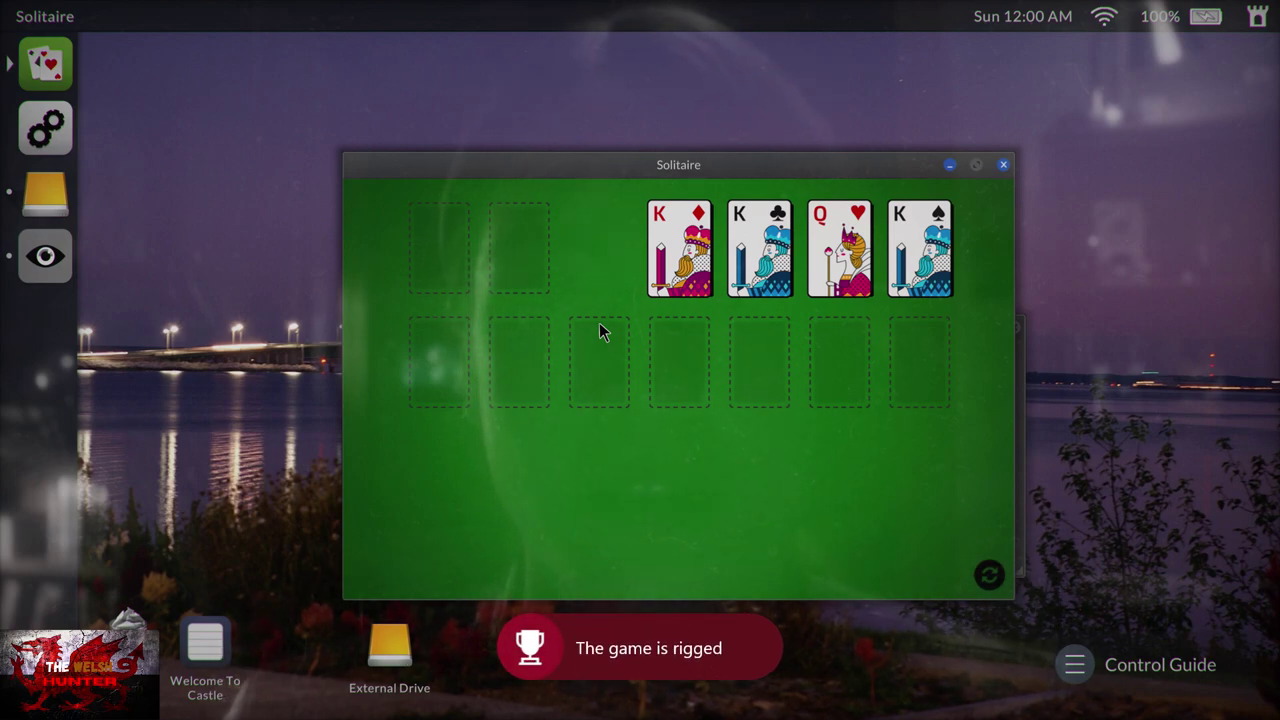
Redeal Solitaire ten times, confirming Deal Again each time.
left_click(990, 578)
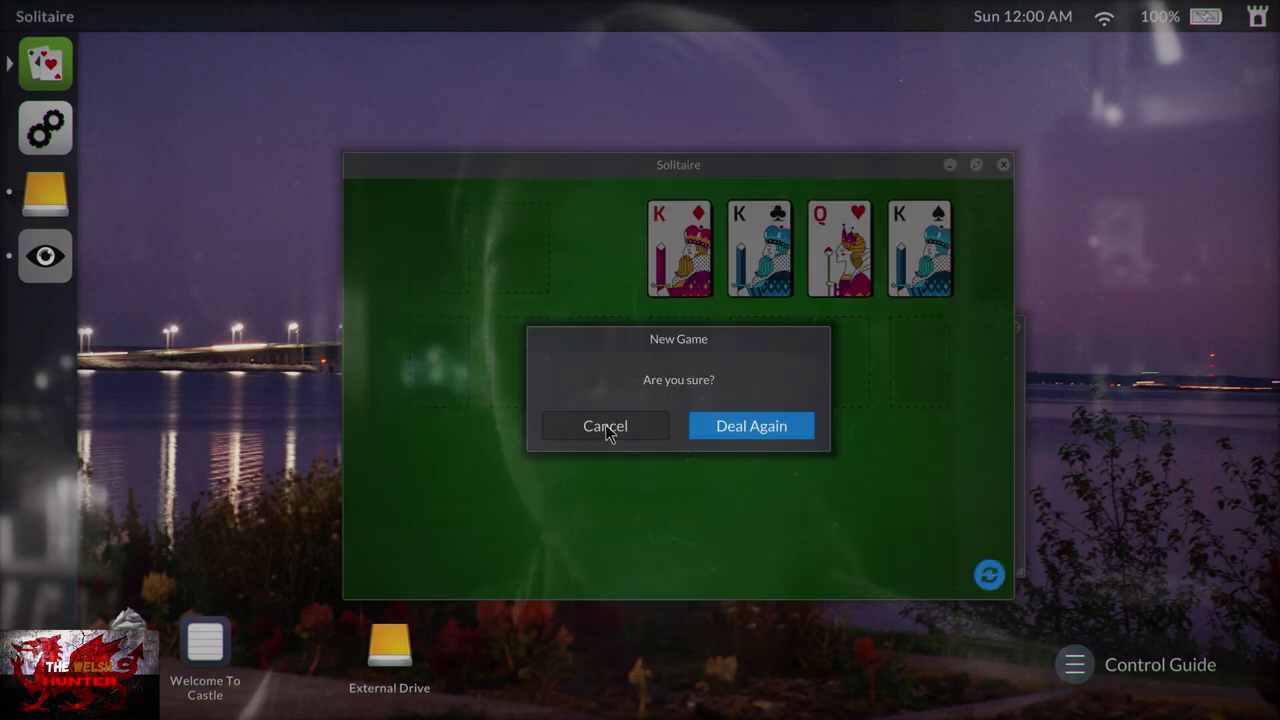
left_click(751, 424)
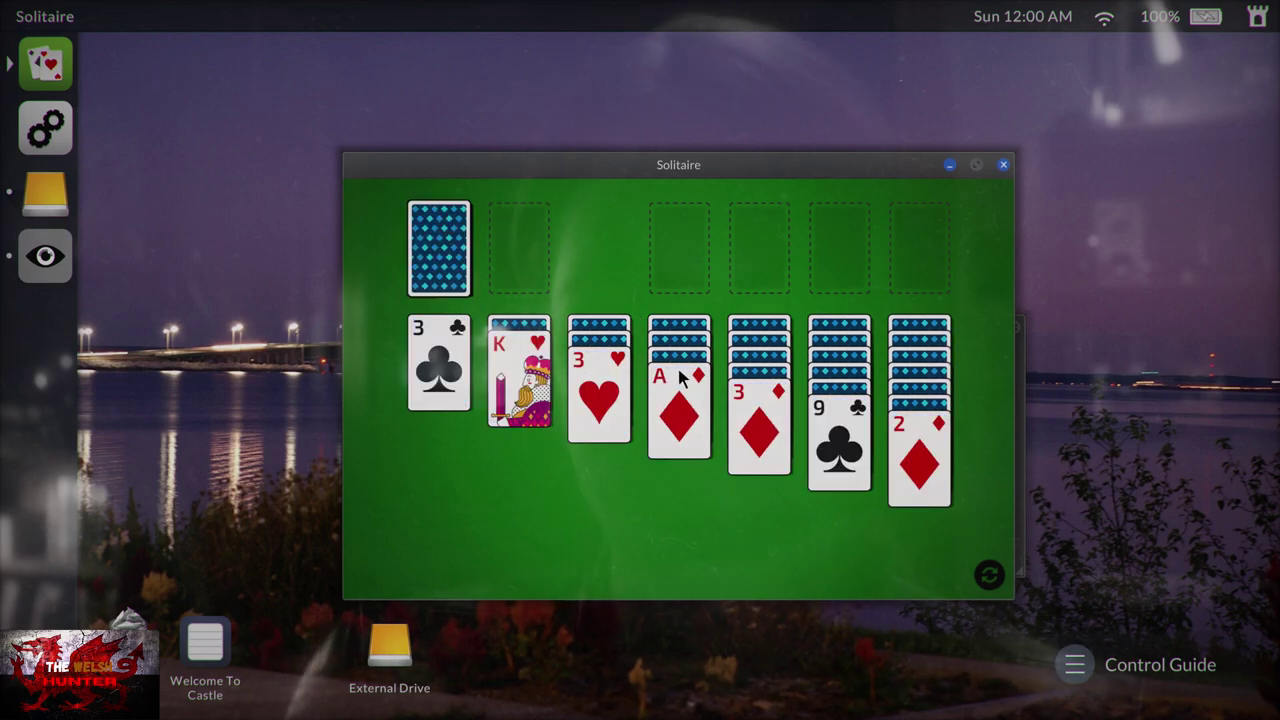
left_click(990, 575)
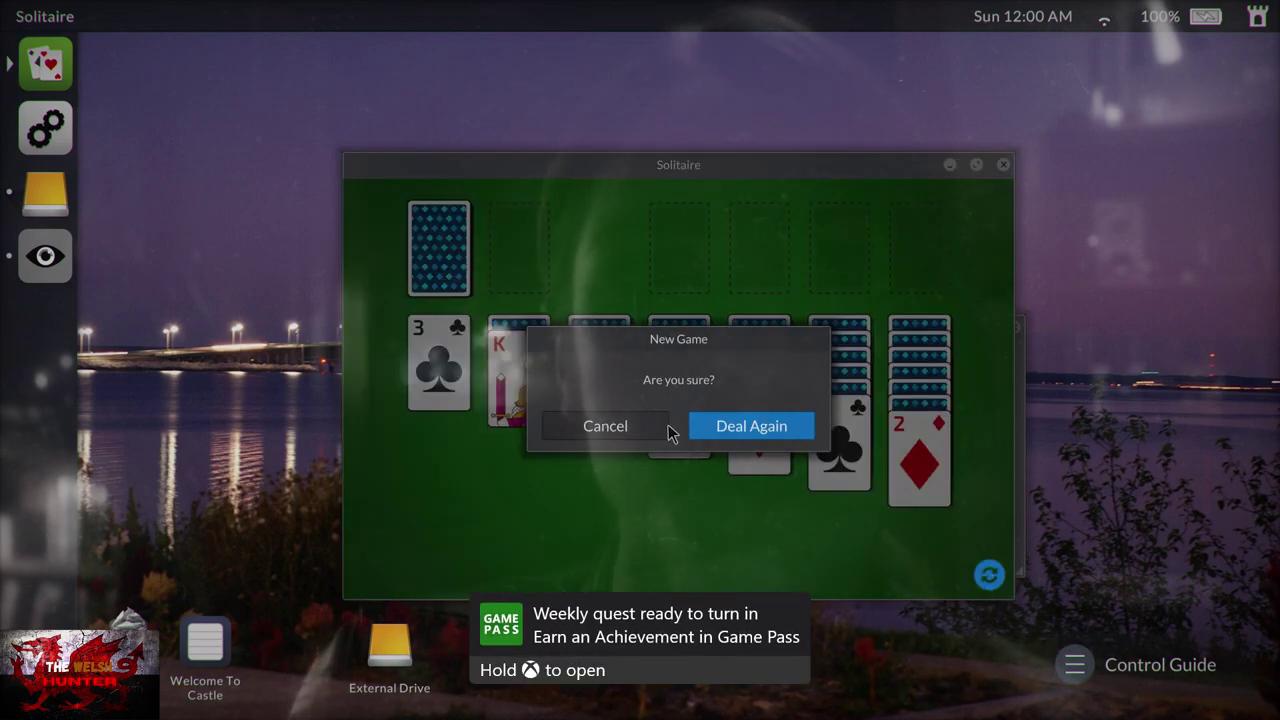
left_click(751, 424)
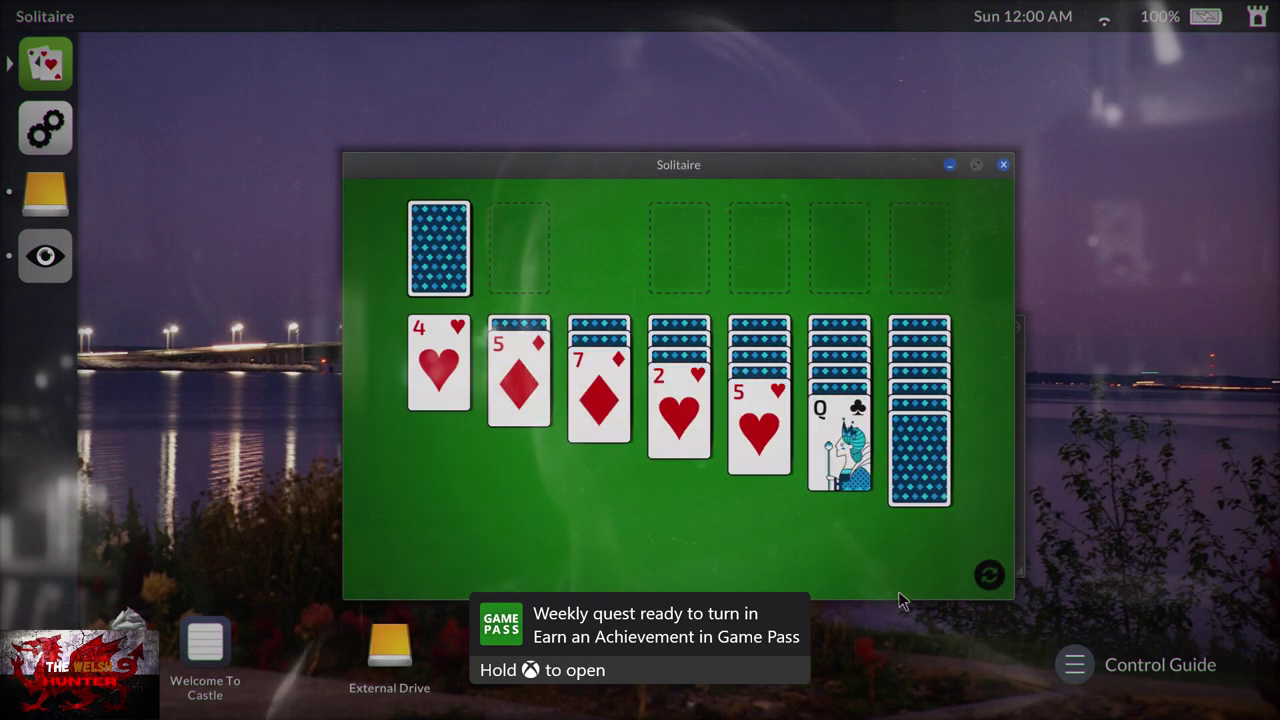
left_click(990, 575)
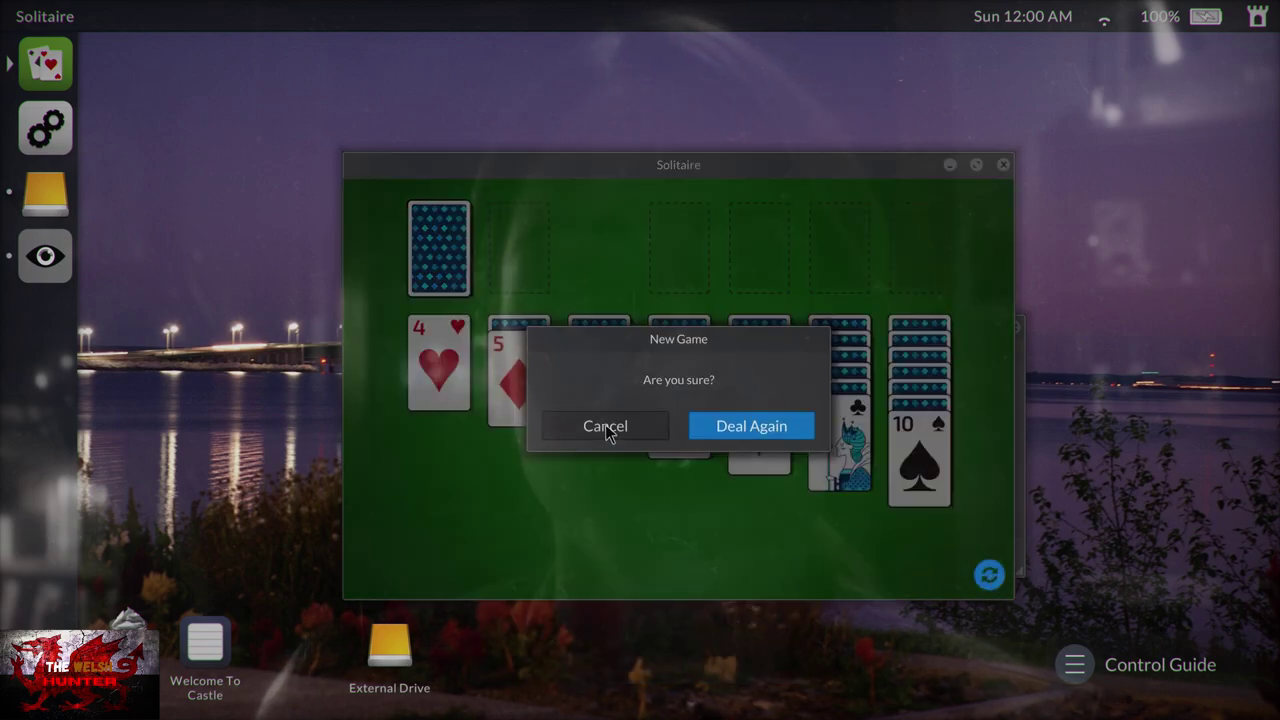
left_click(751, 424)
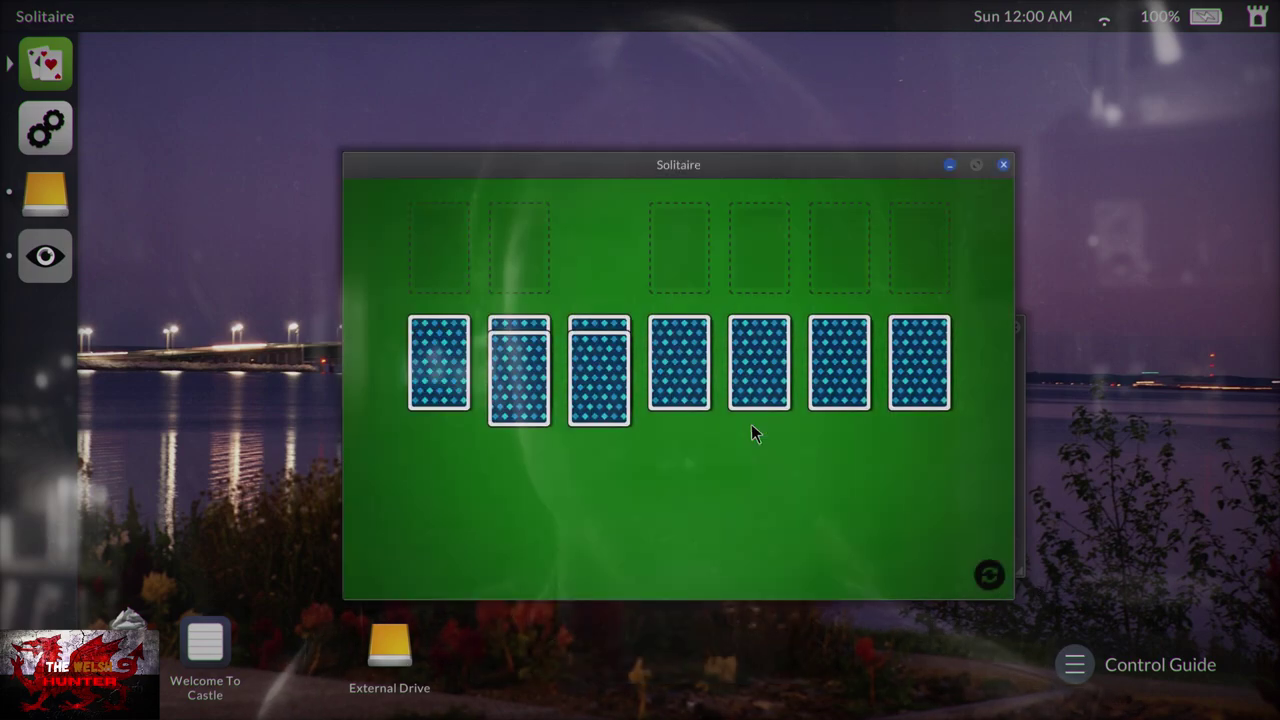
left_click(992, 578)
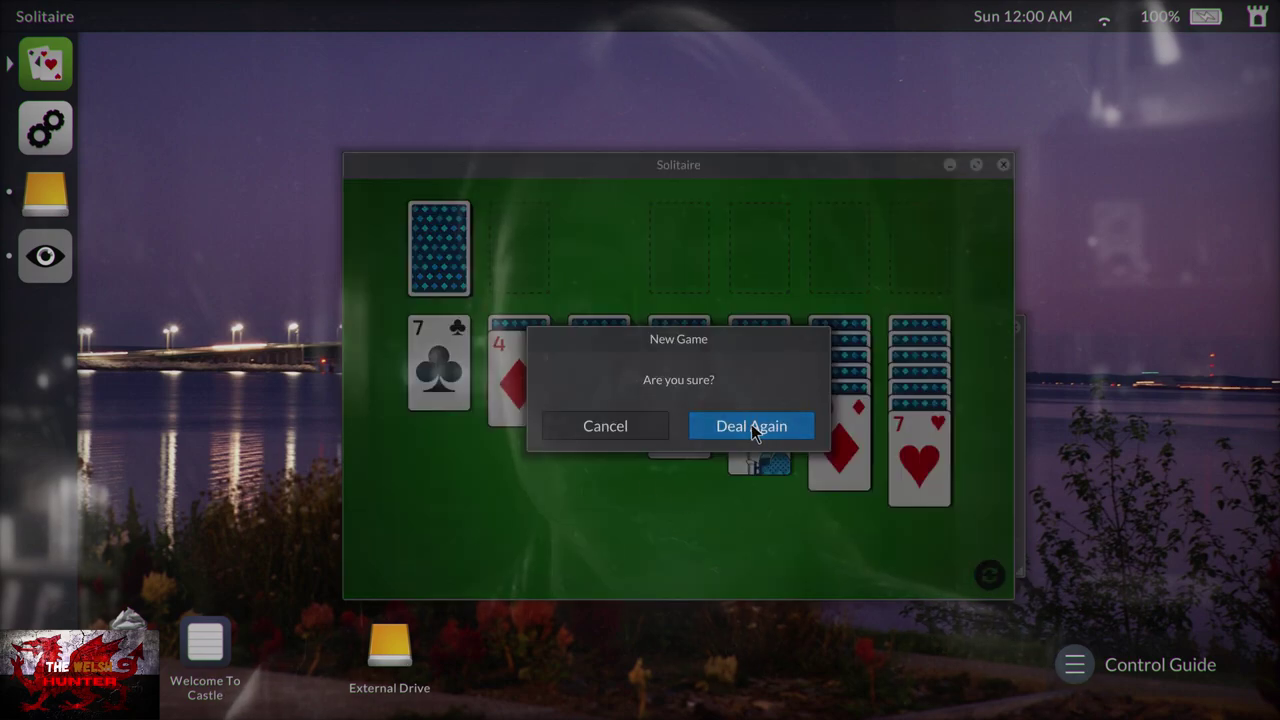
left_click(751, 424)
left_click(992, 578)
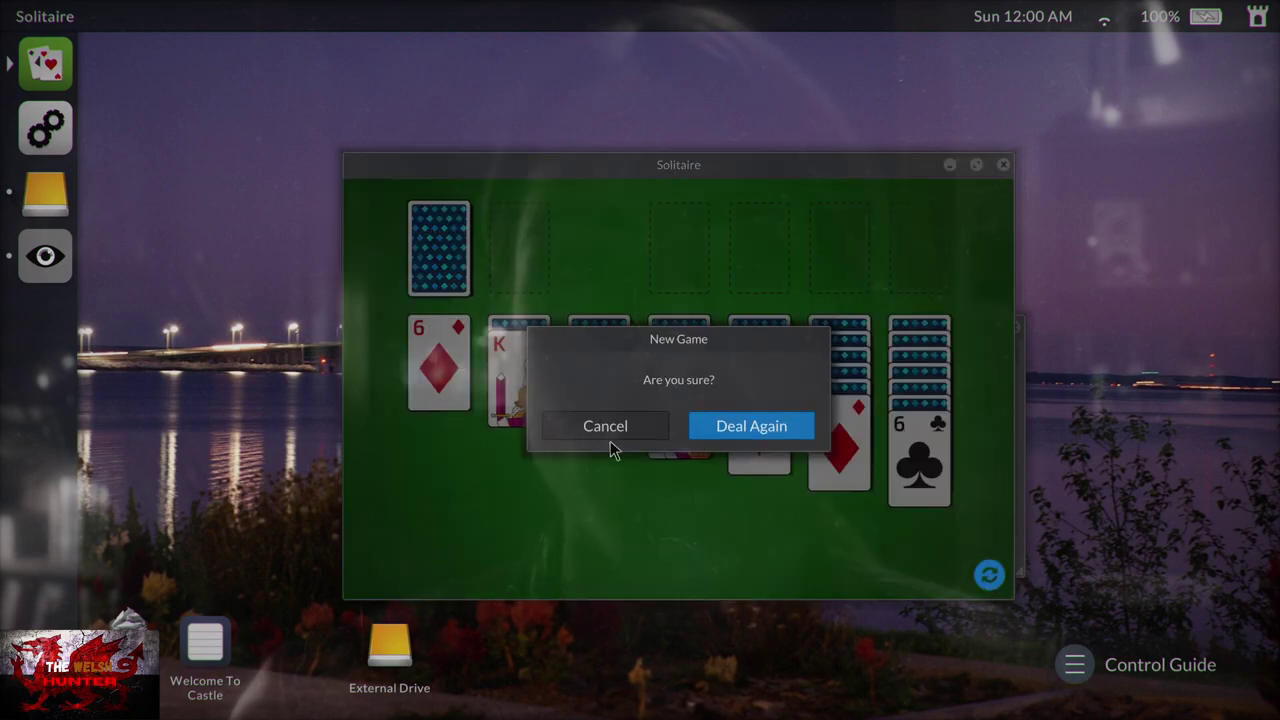
left_click(751, 424)
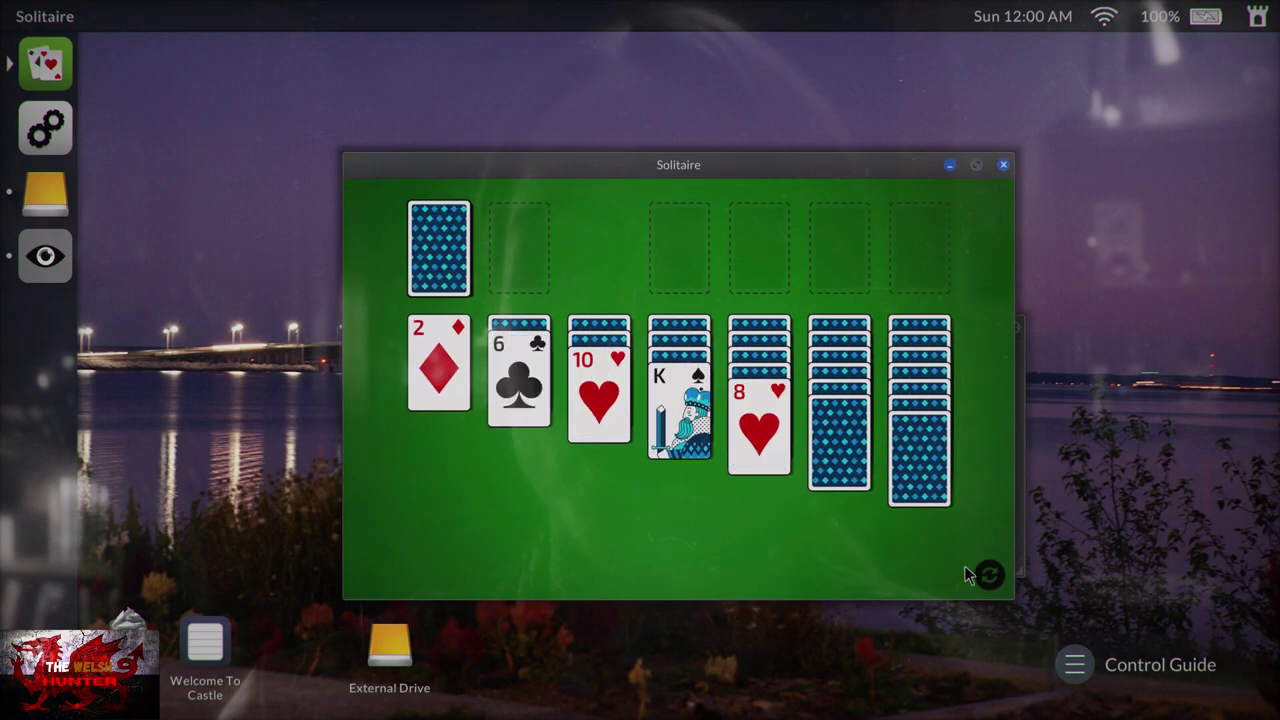
left_click(992, 578)
left_click(751, 424)
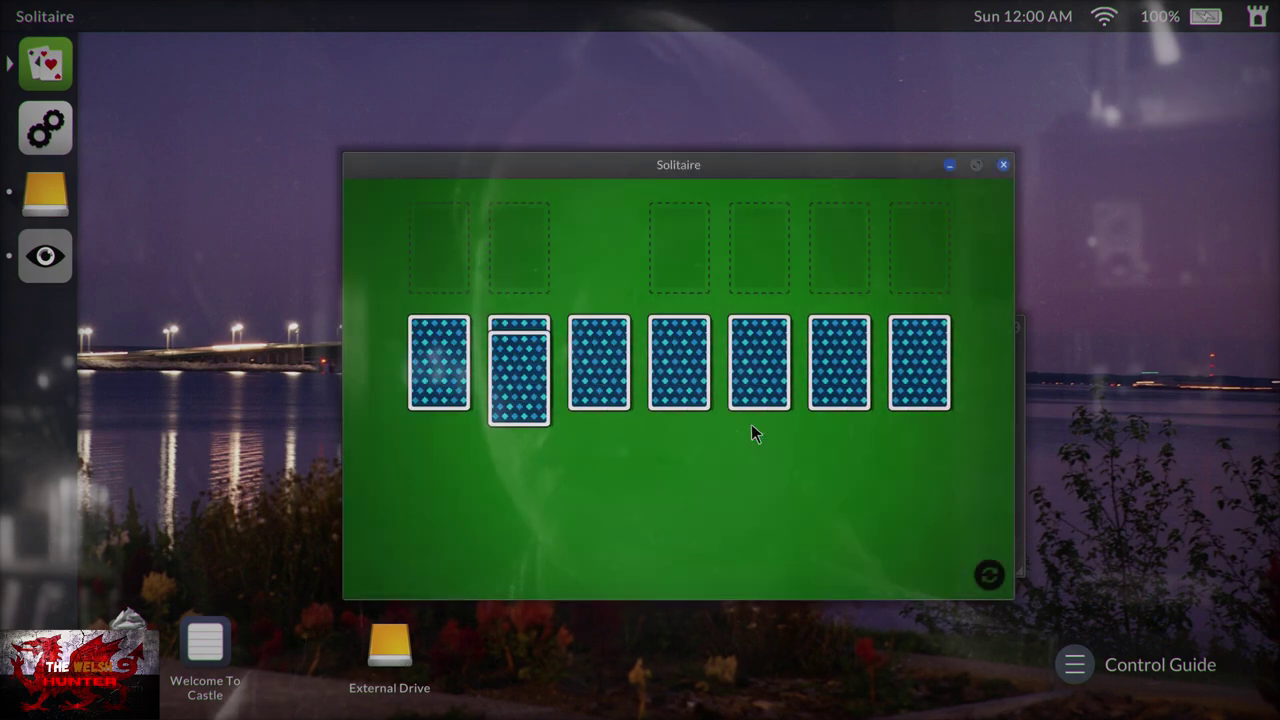
left_click(988, 575)
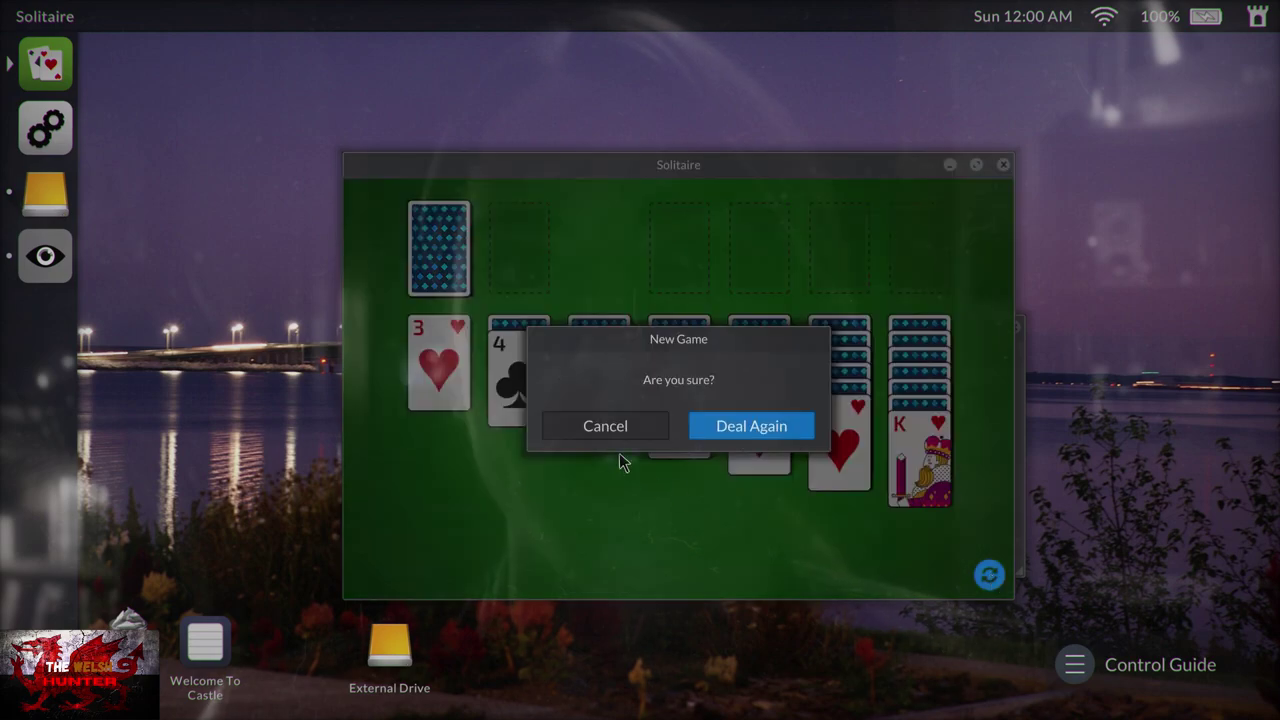
left_click(751, 424)
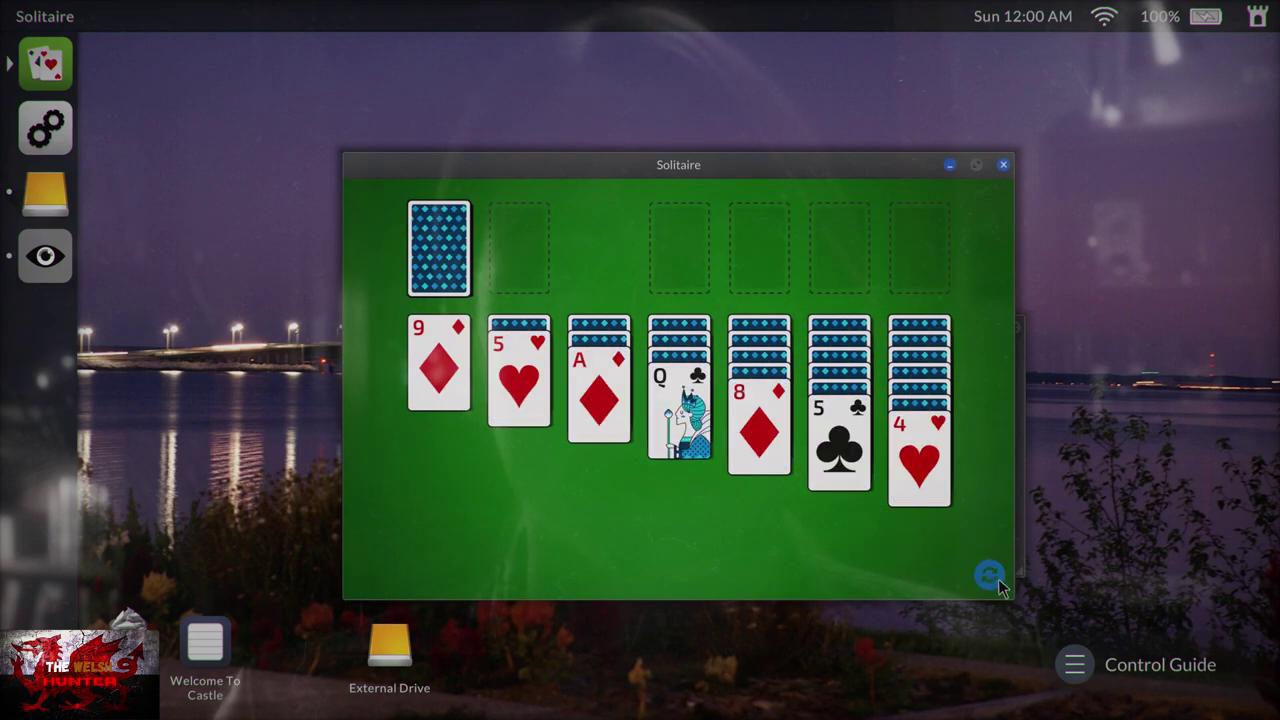
left_click(992, 580)
left_click(751, 424)
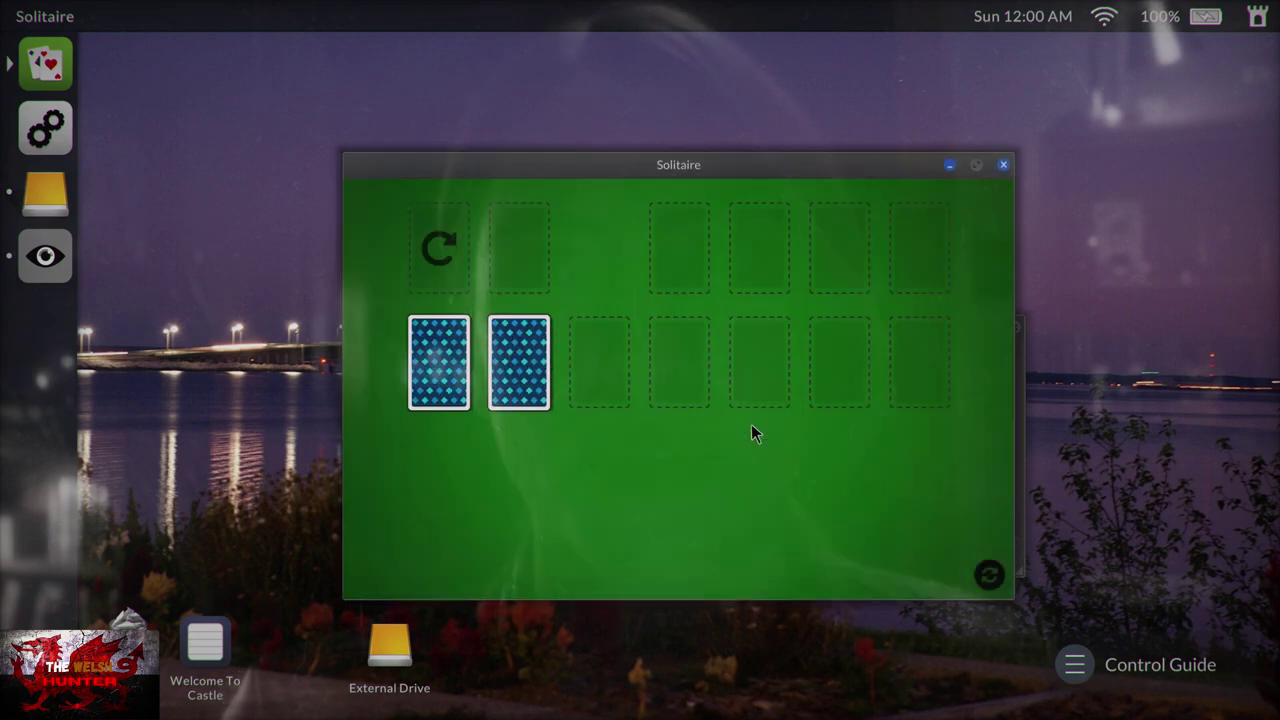
left_click(992, 580)
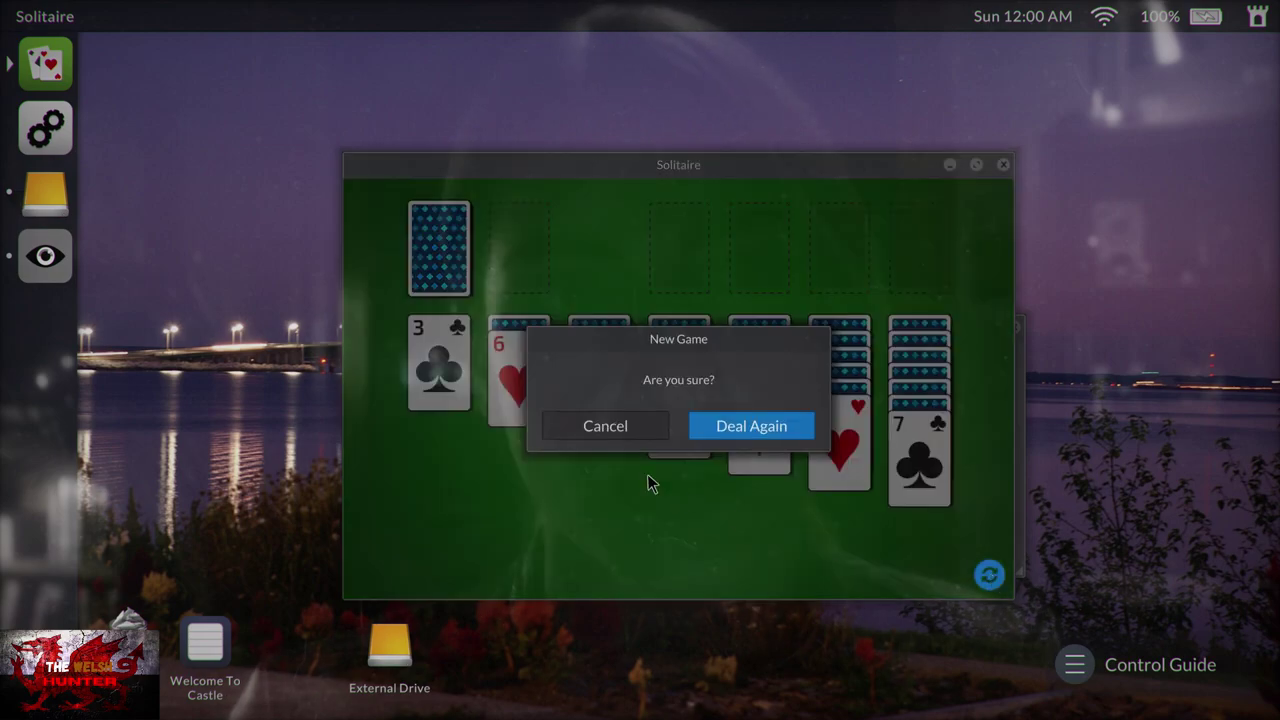
left_click(751, 424)
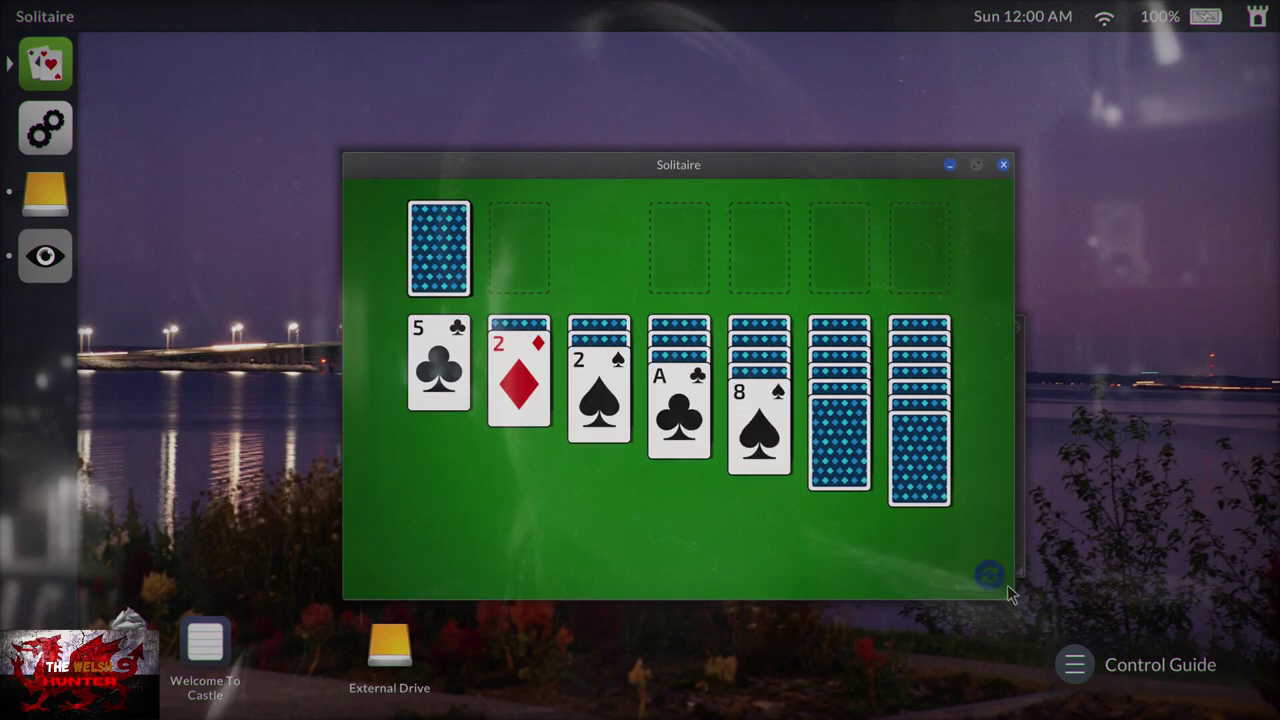
left_click(992, 580)
left_click(751, 424)
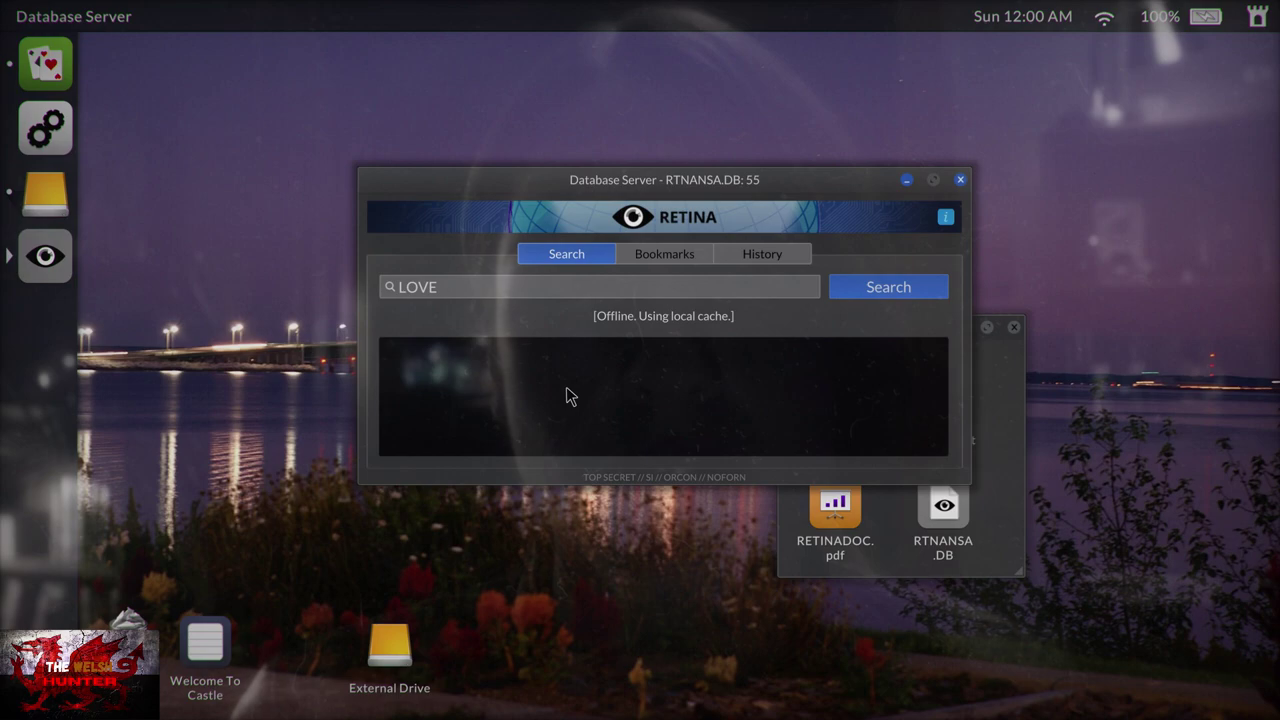
Move 59D851EC93.png from Desktop Pics into the Trash, then close both folders.
double_click(121, 620)
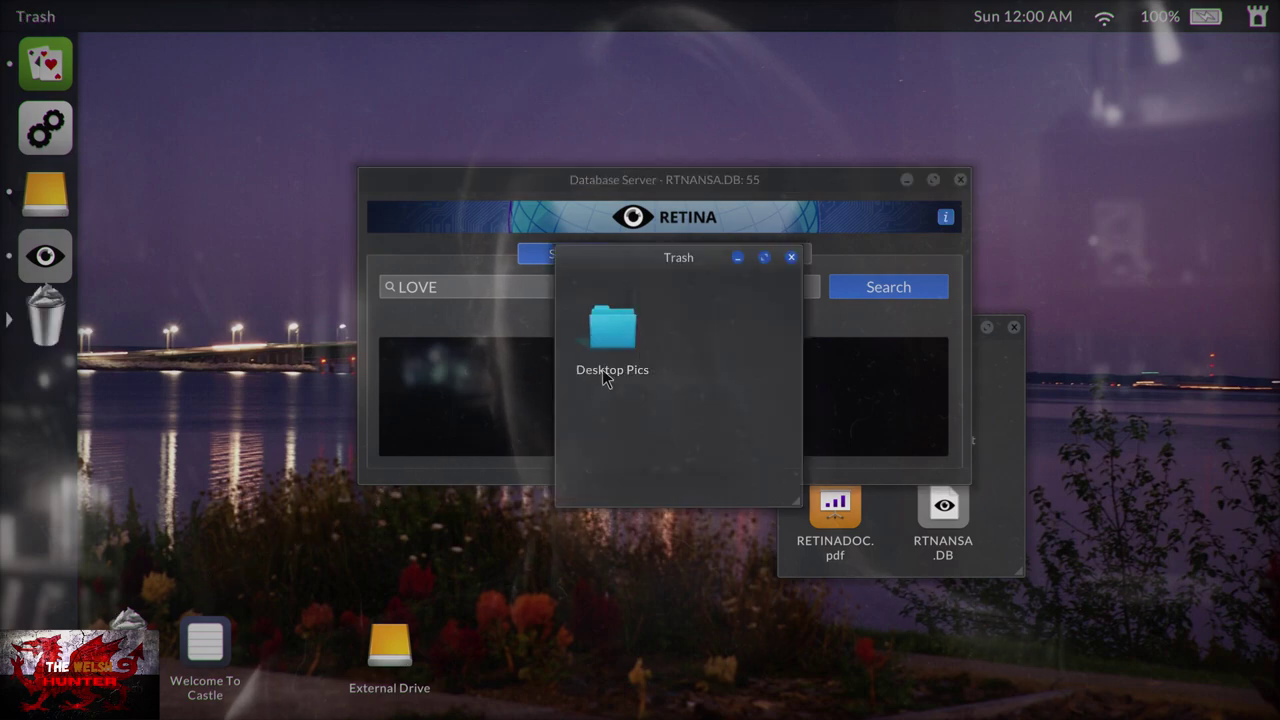
double_click(614, 330)
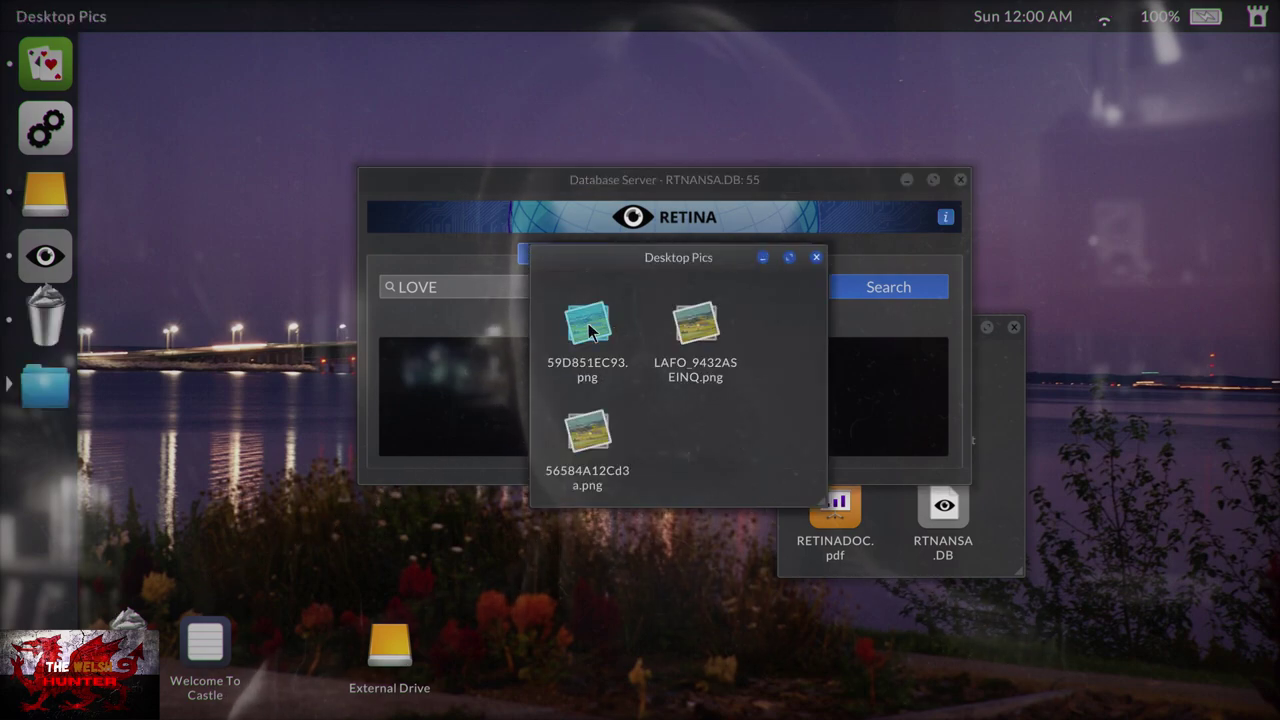
left_click_drag(590, 330, 120, 618)
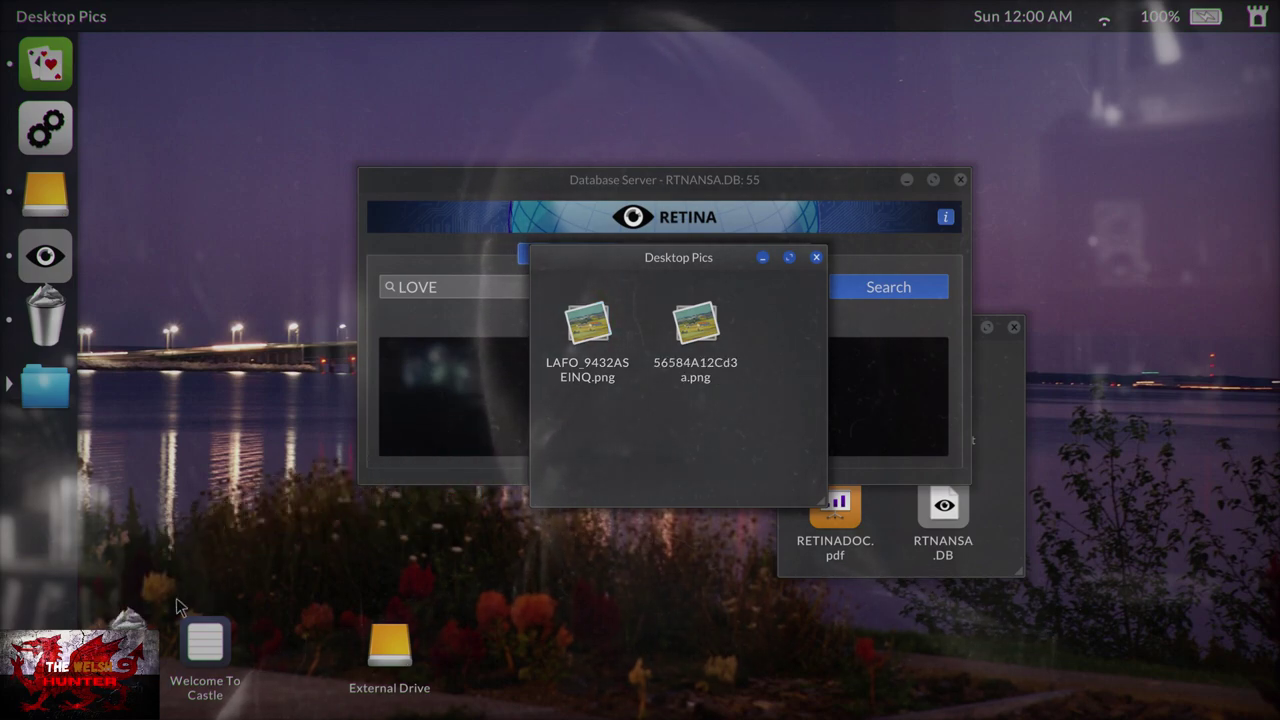
left_click(818, 258)
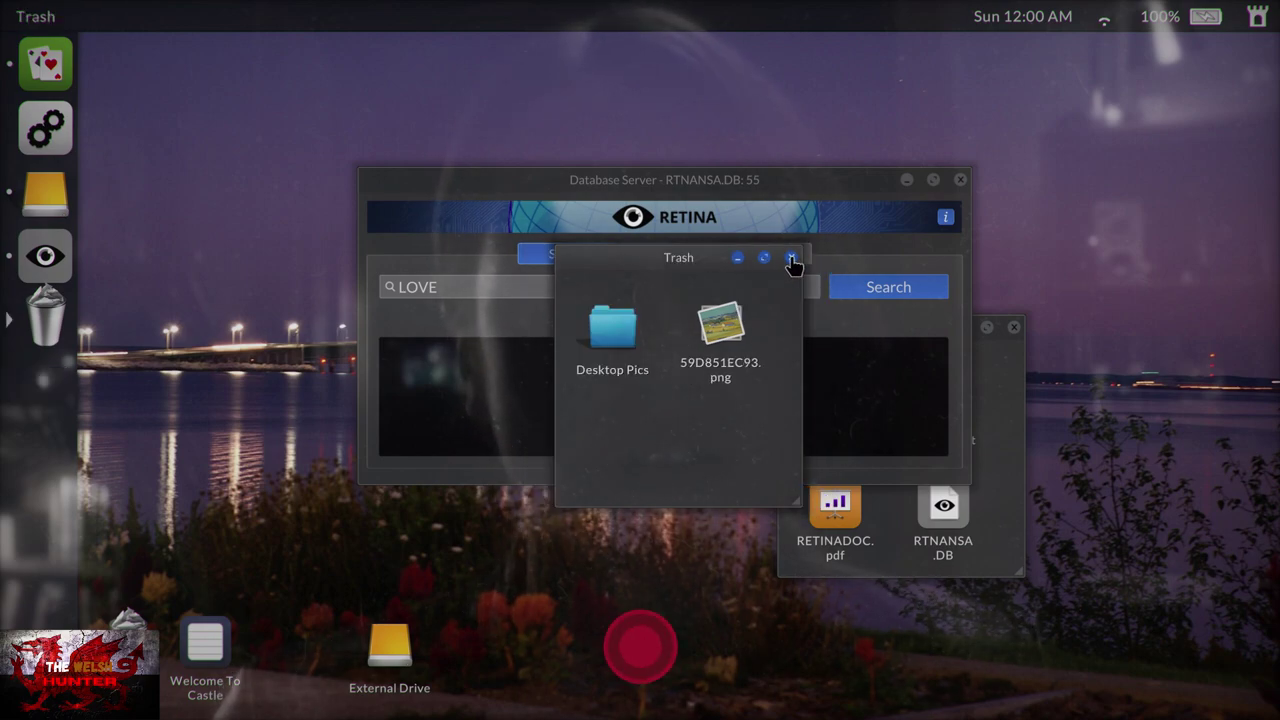
left_click(793, 262)
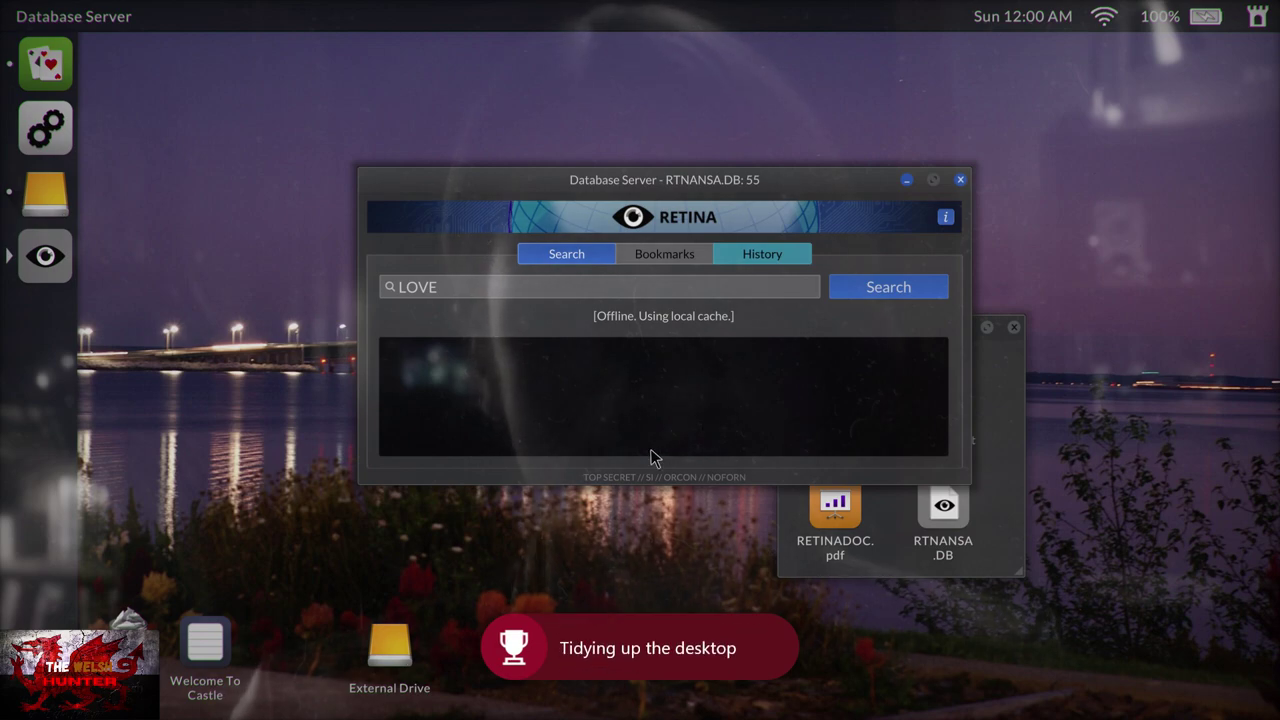
Try joining the Strong_Island Wi-Fi network with a first password guess.
left_click(1105, 18)
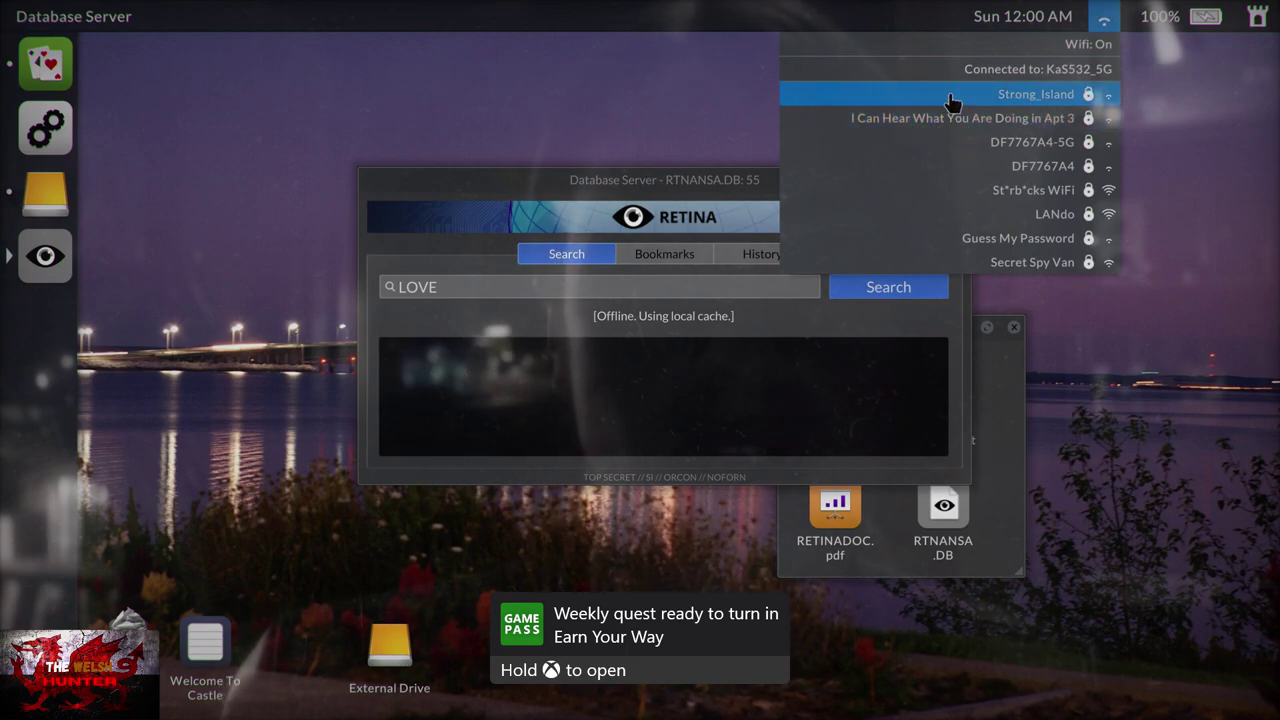
left_click(953, 96)
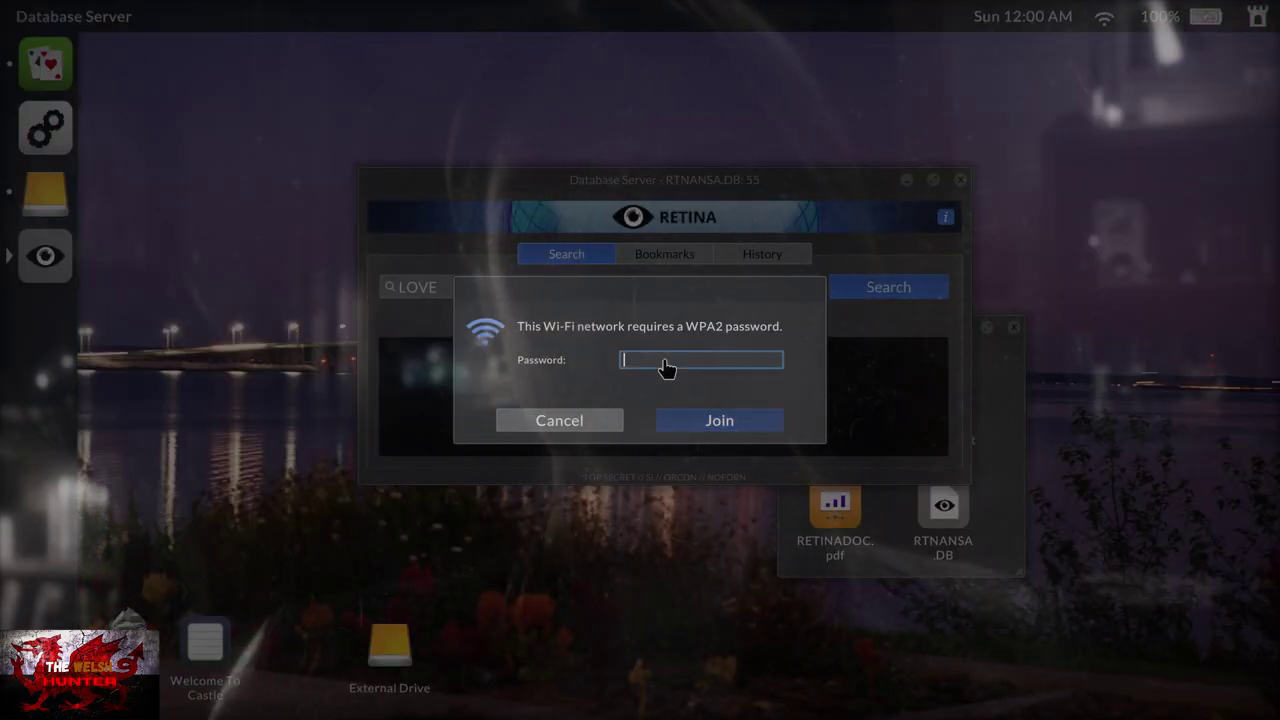
left_click(700, 359)
type("T")
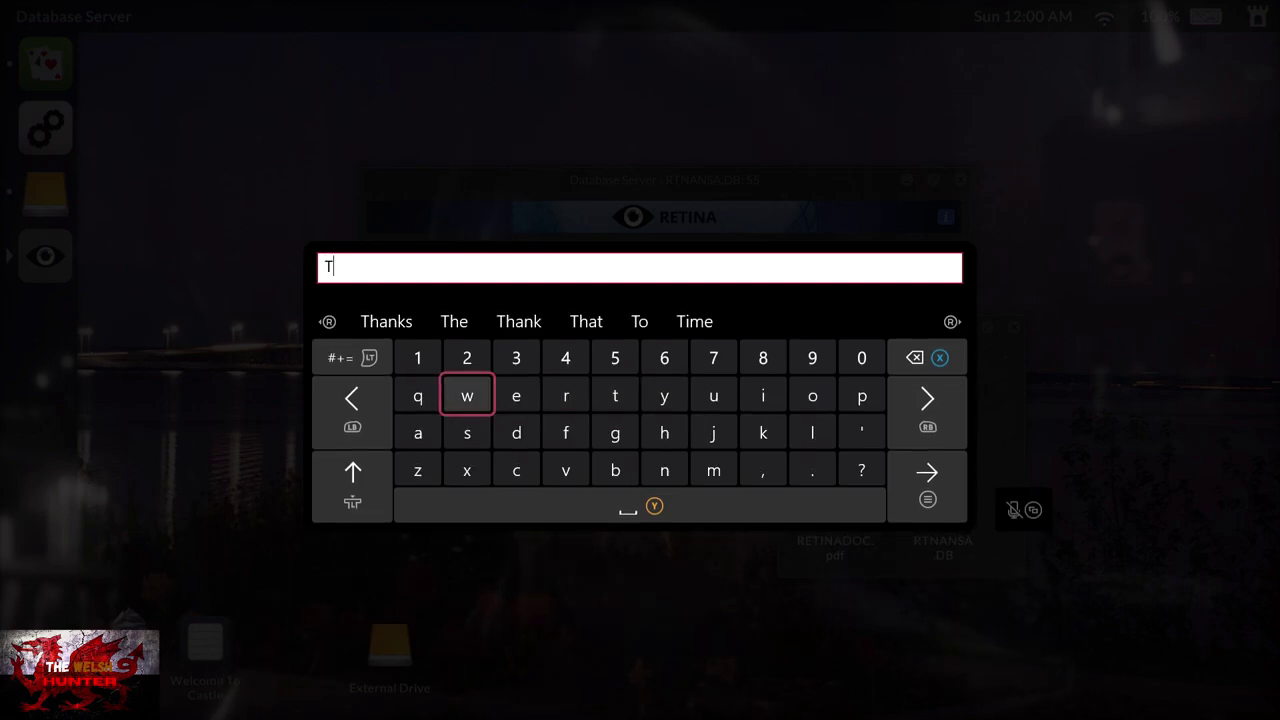
type("wa")
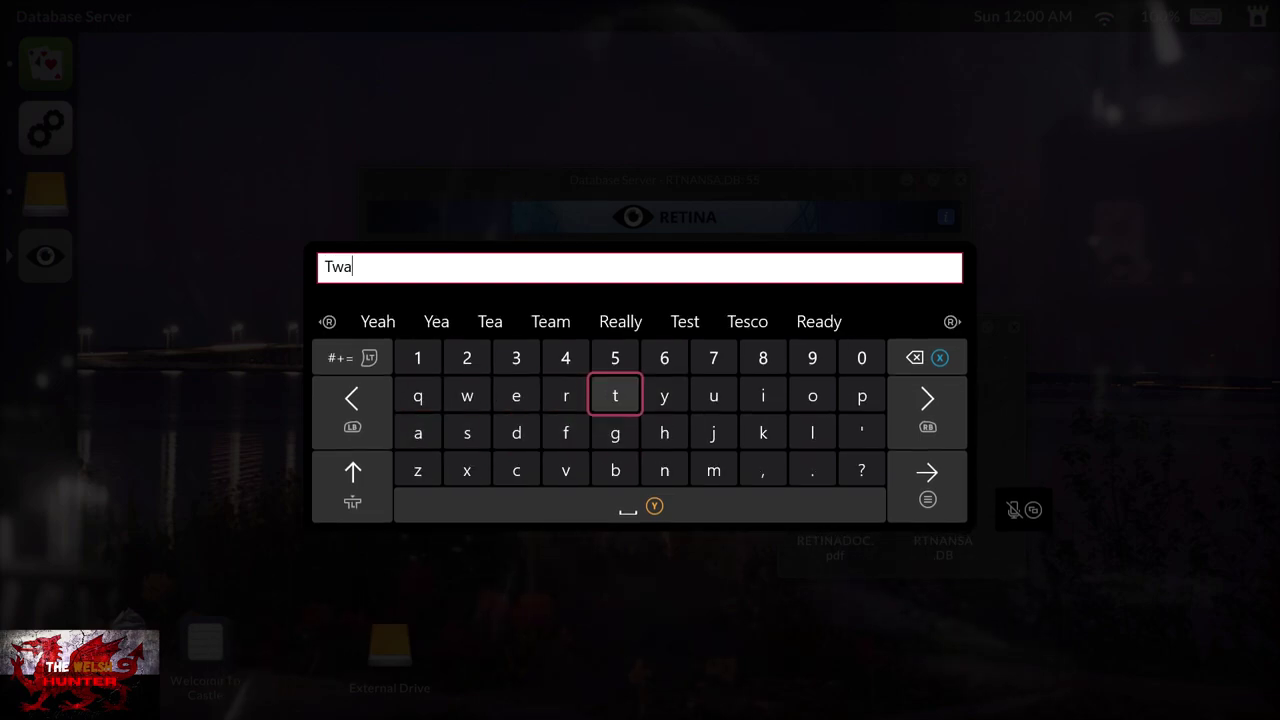
type("ti")
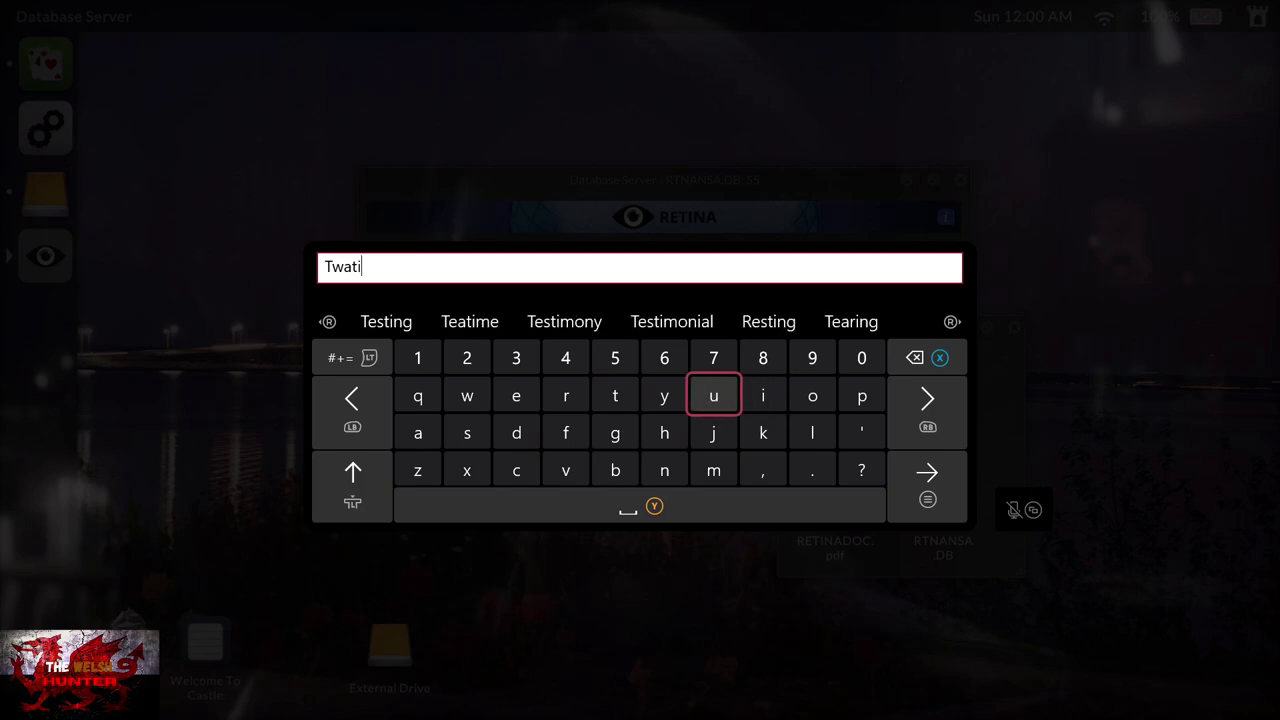
type("ts")
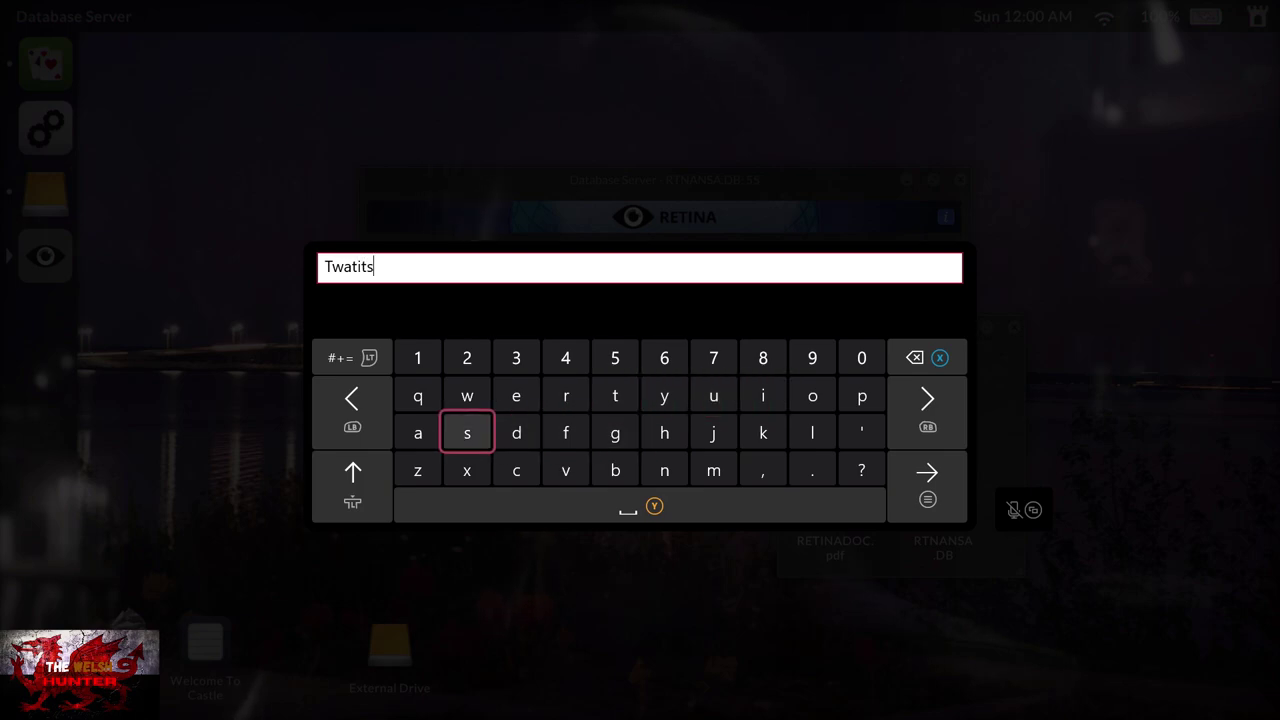
key("Return")
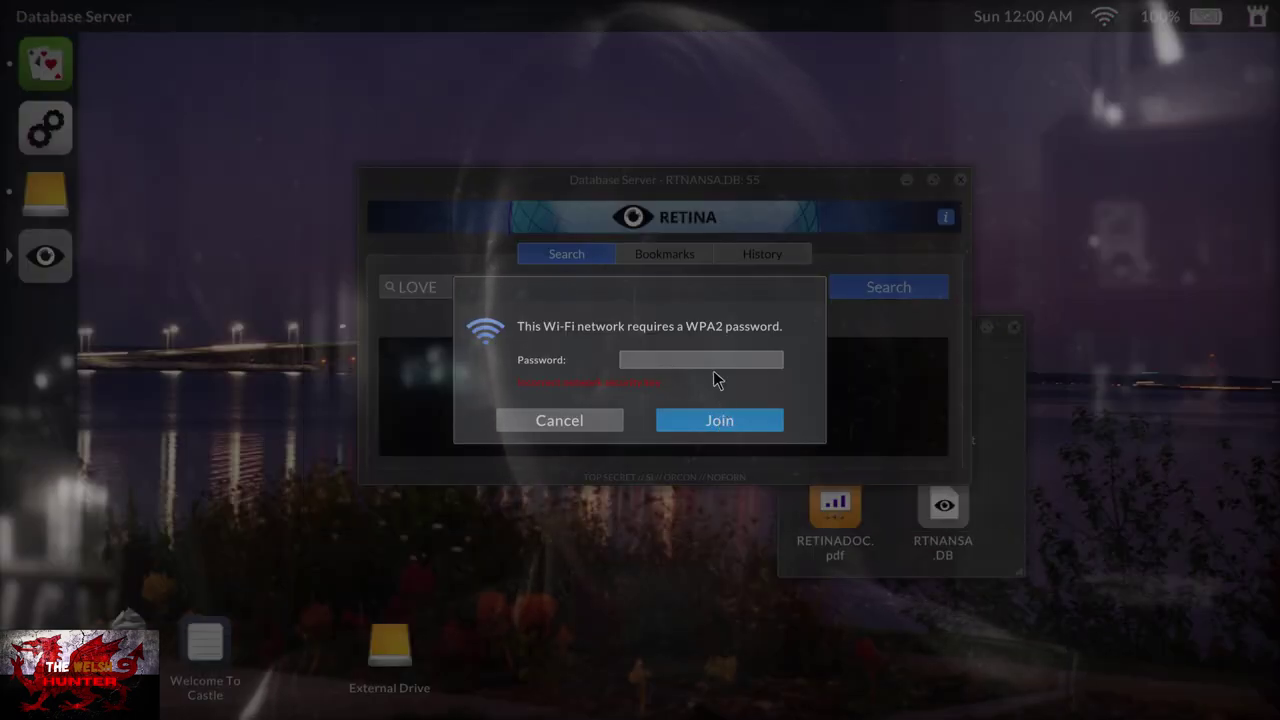
Reopen the password entry and start another guess on the on-screen keyboard.
left_click(702, 359)
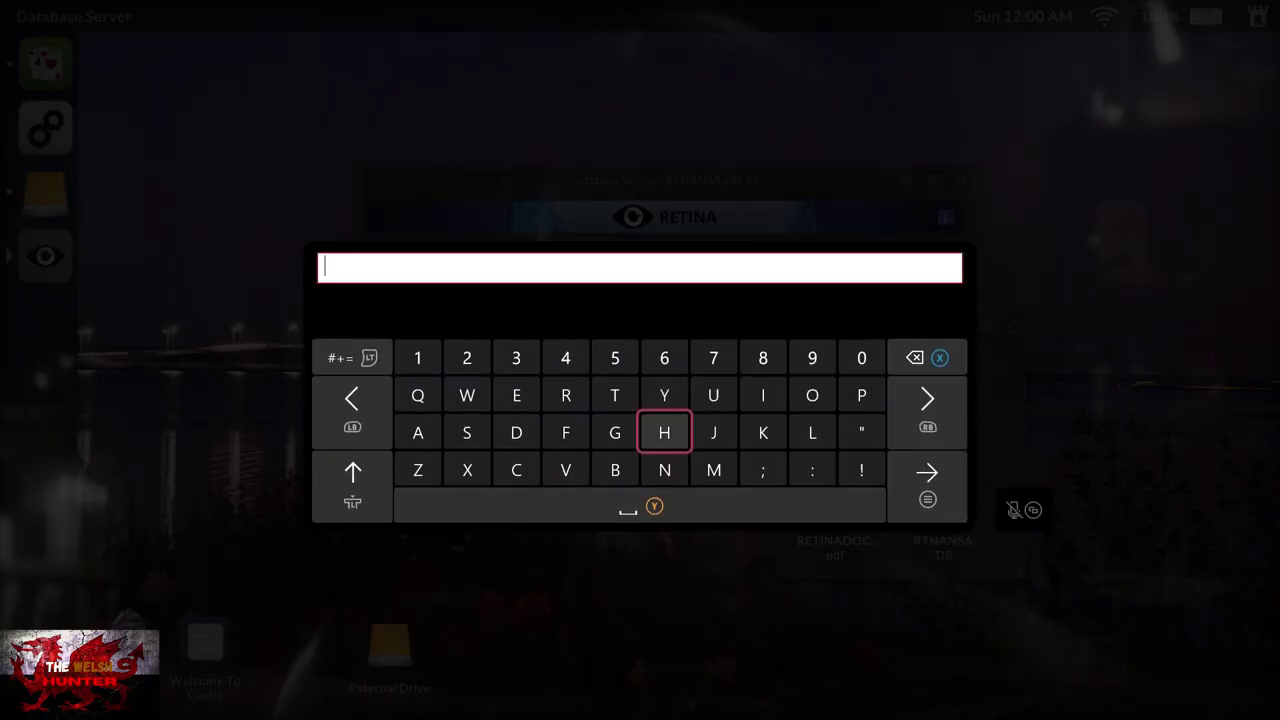
type("P")
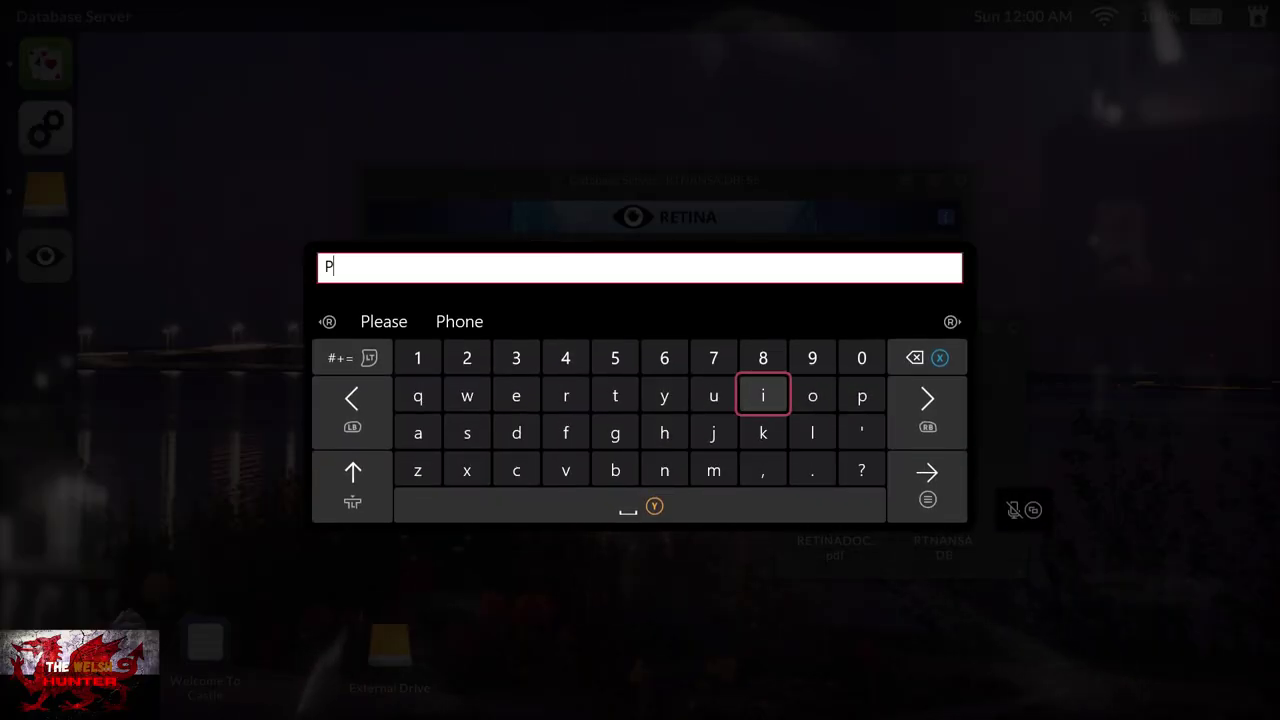
type("ub")
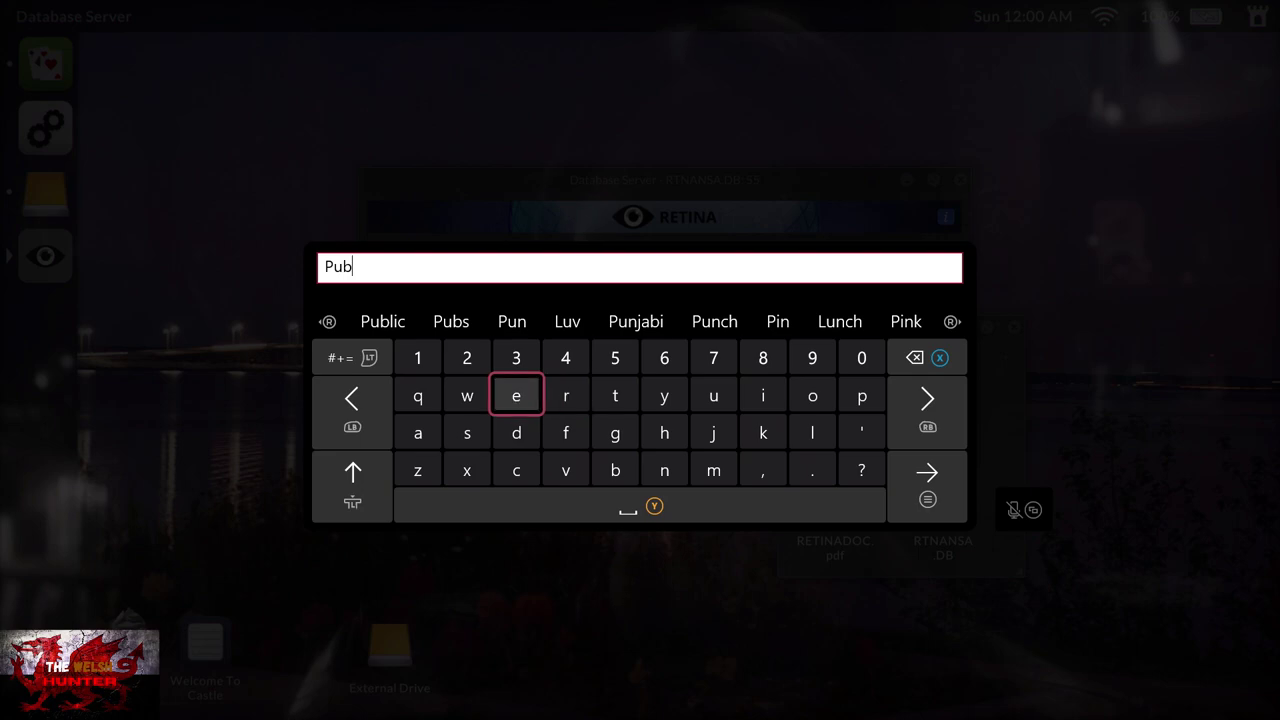
type("eh")
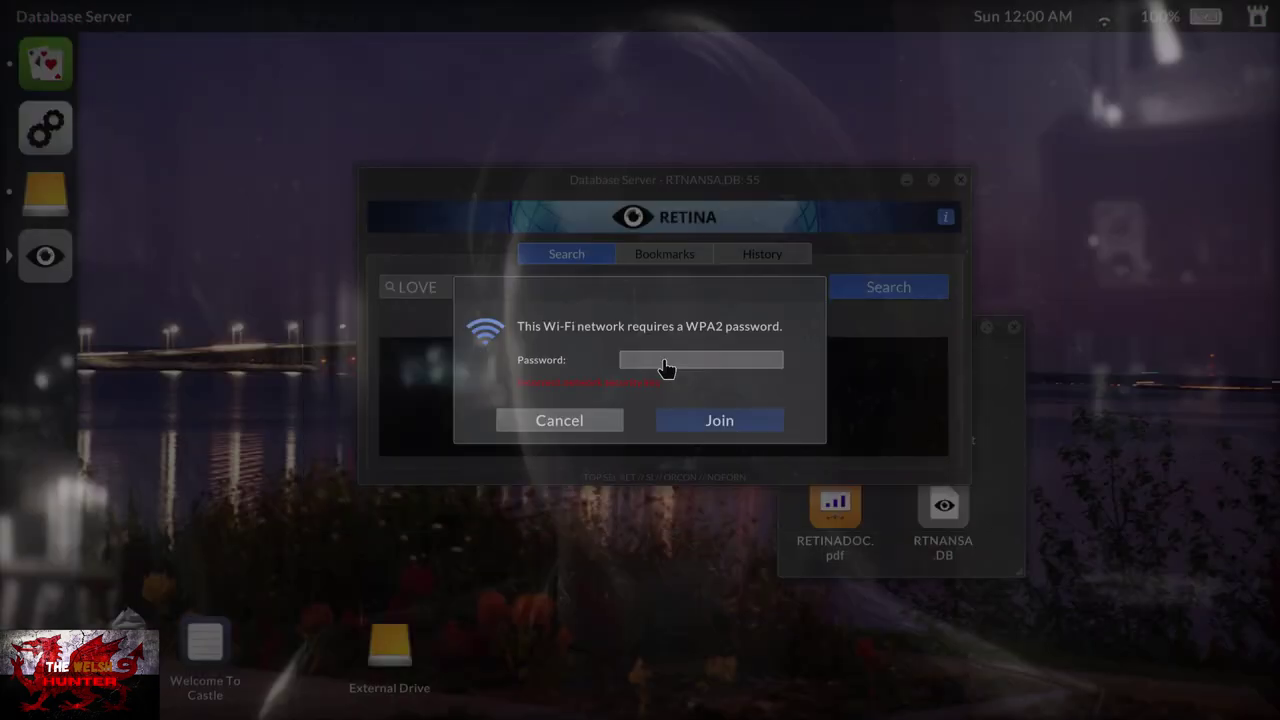
left_click(665, 367)
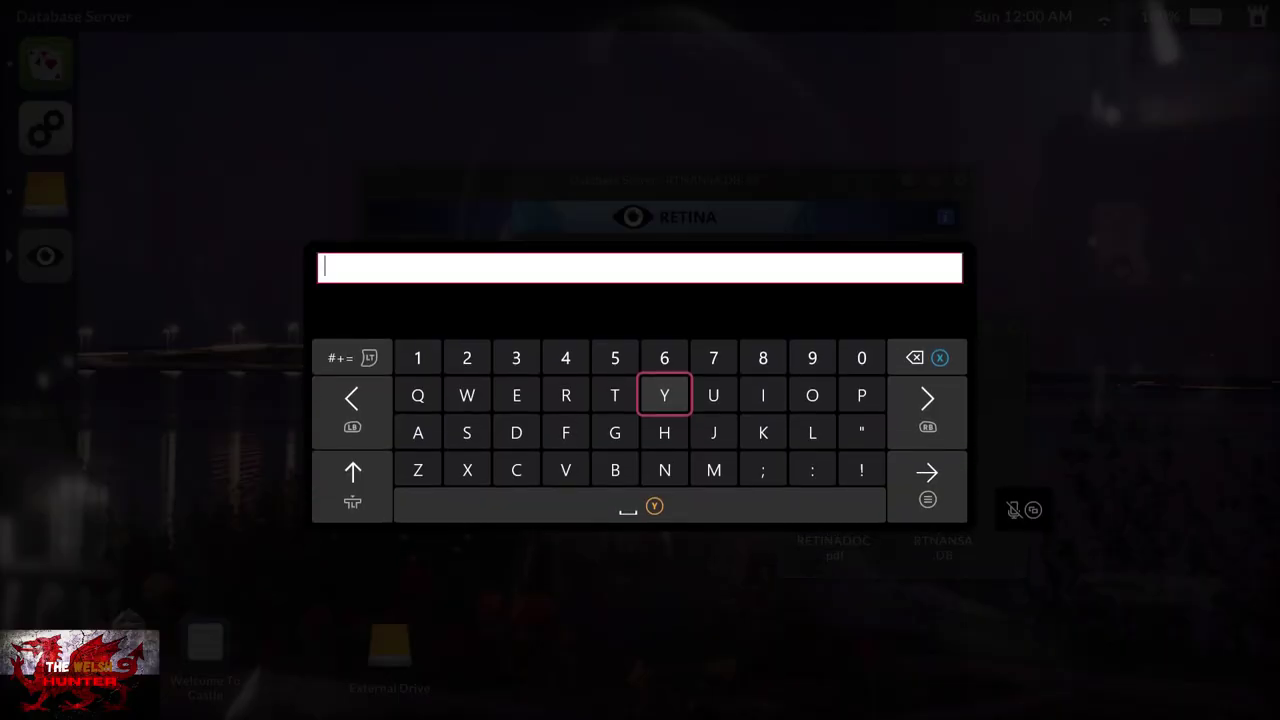
type("F")
key("Right")
key("Right")
key("Right")
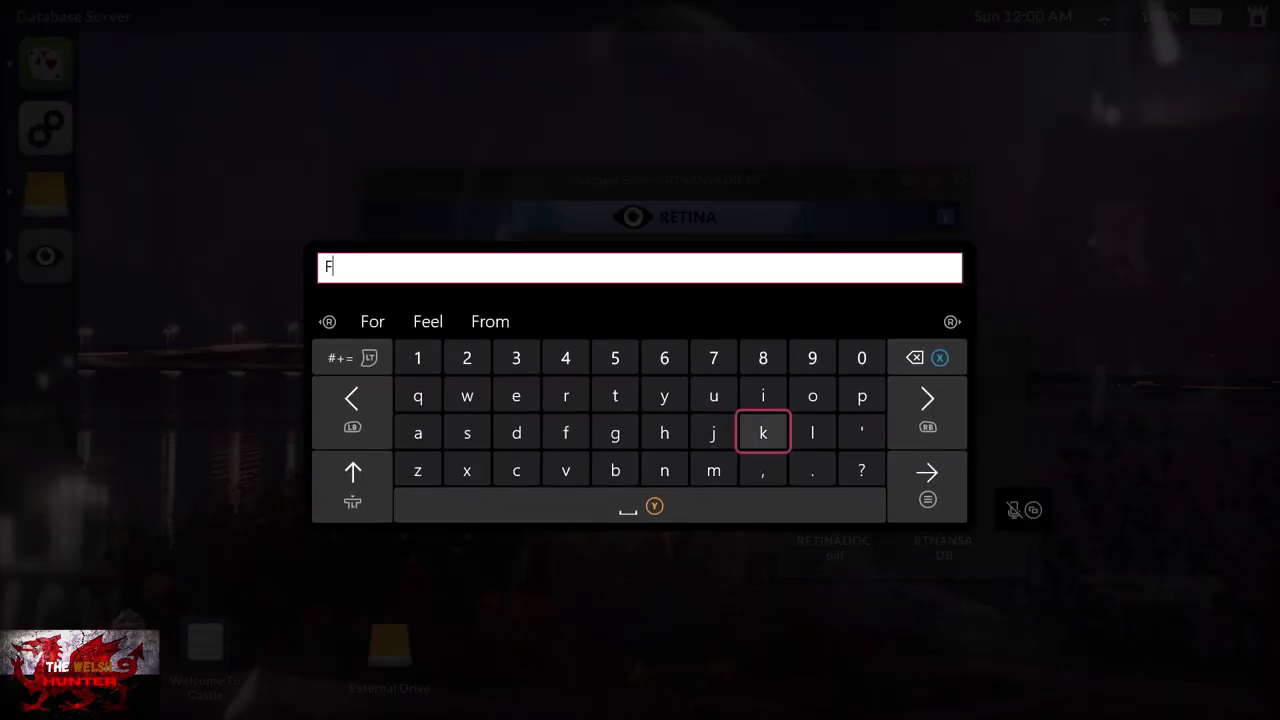
type("lopp")
key("Left")
key("Left")
key("Left")
key("Up")
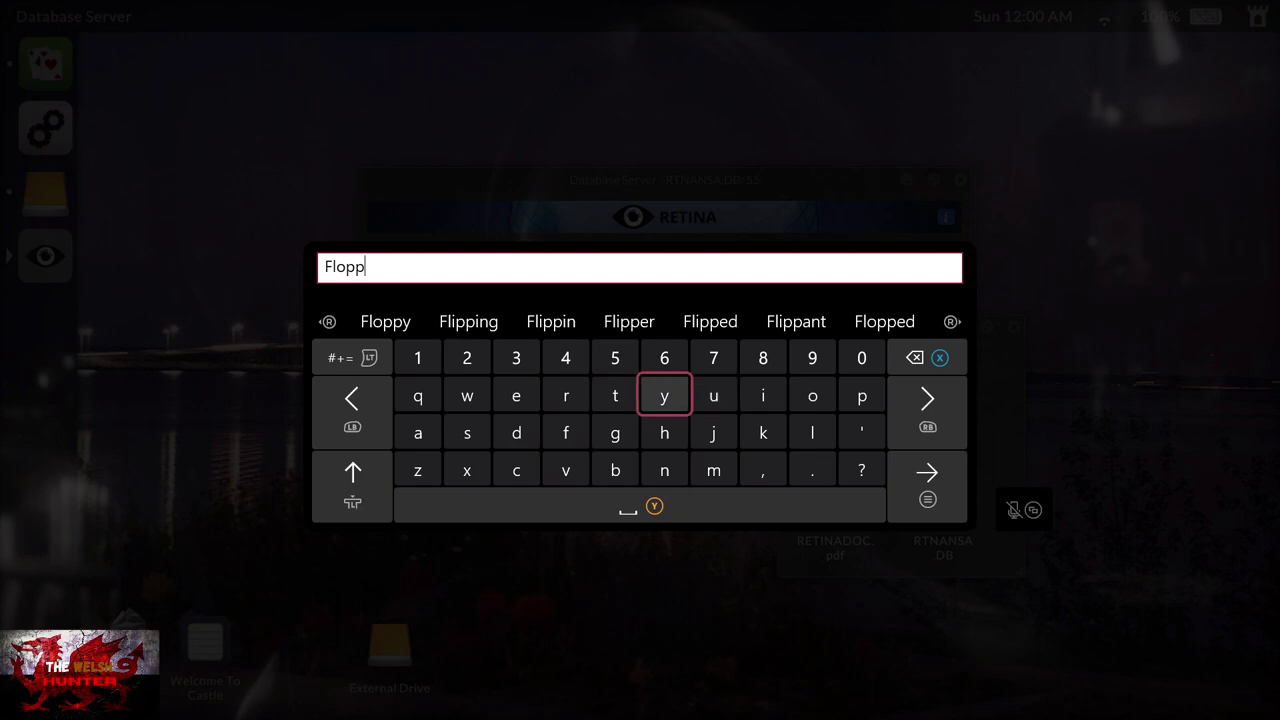
type("ni")
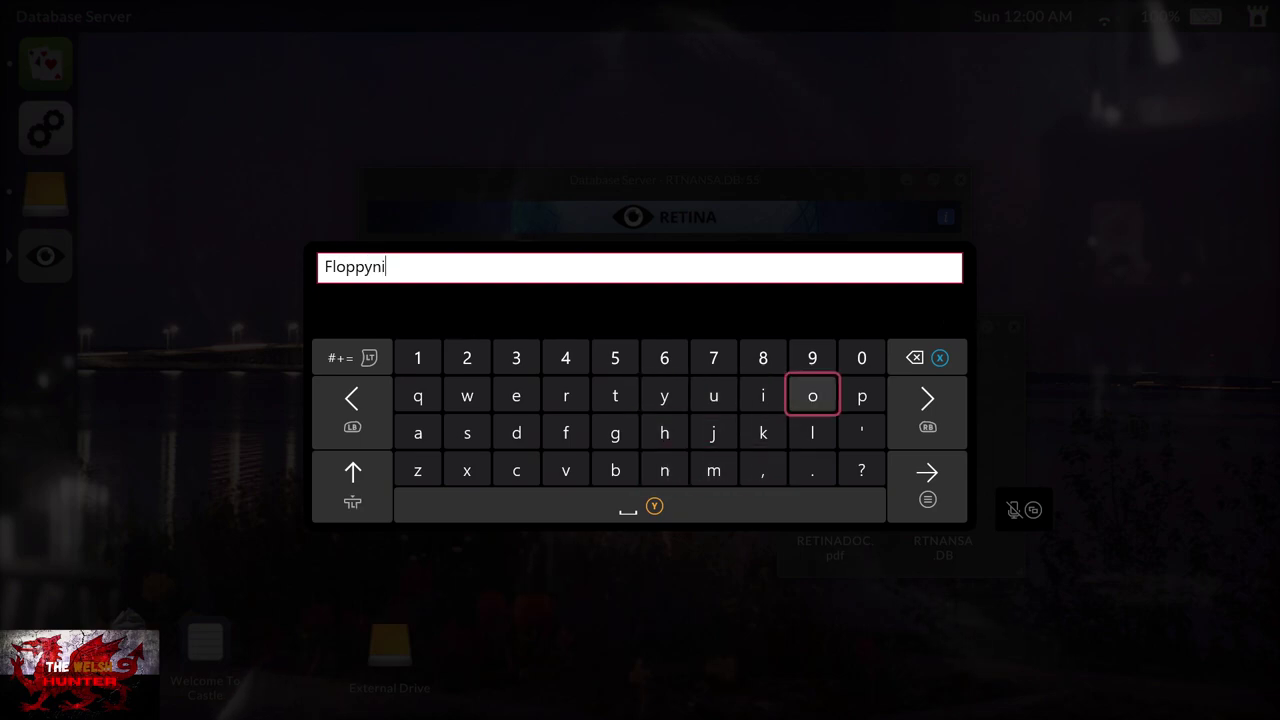
type("p")
key("Left")
key("Left")
key("Left")
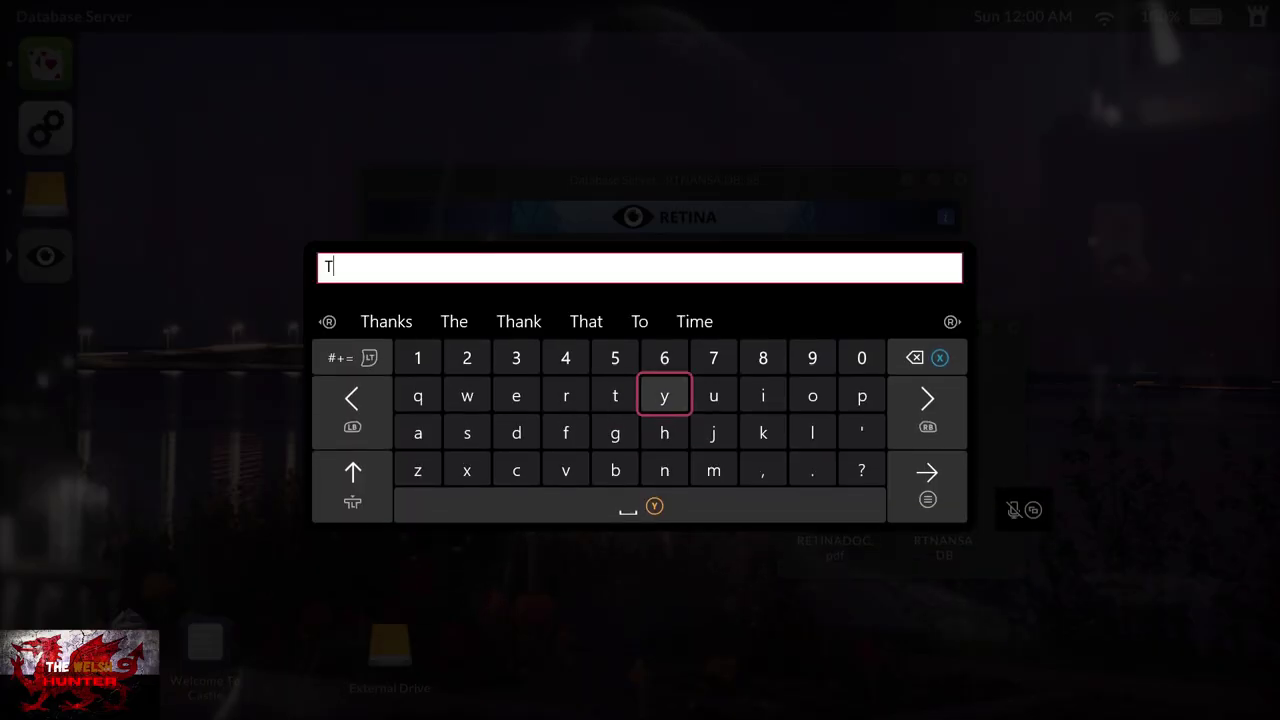
Spell out a new Wi-Fi password guess and submit it.
key("Return")
key("Down")
key("Left")
key("Left")
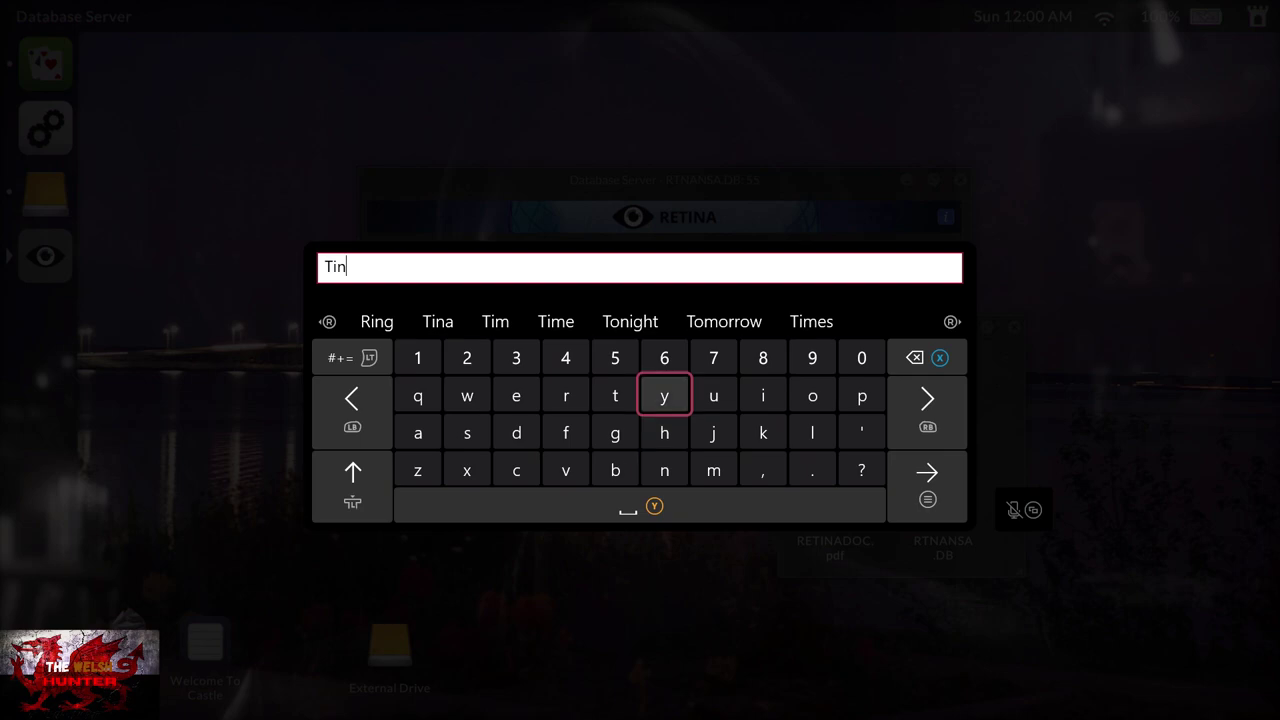
key("Return")
key("Left")
key("Left")
key("Left")
key("Left")
key("Return")
key("Down")
key("Left")
key("Return")
key("Down")
key("Right")
key("Return")
key("Left")
key("Return")
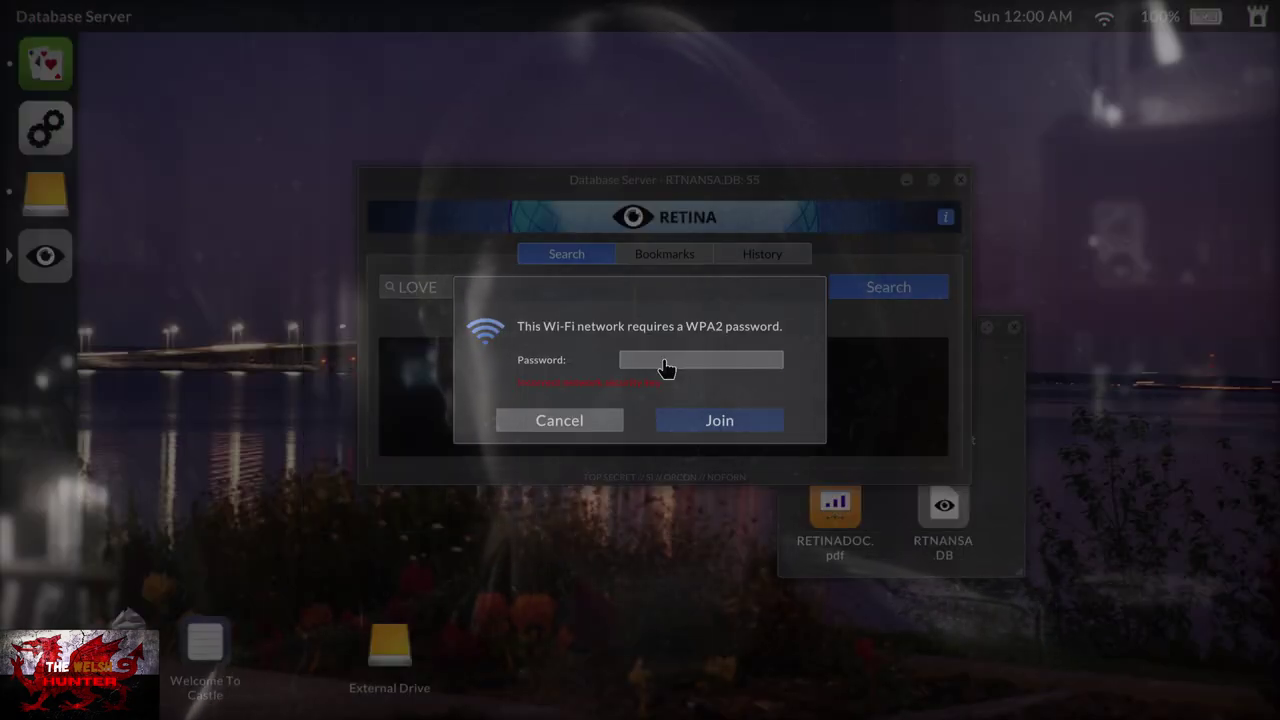
Begin another Wi-Fi password guess, correcting a mistyped letter.
key("Return")
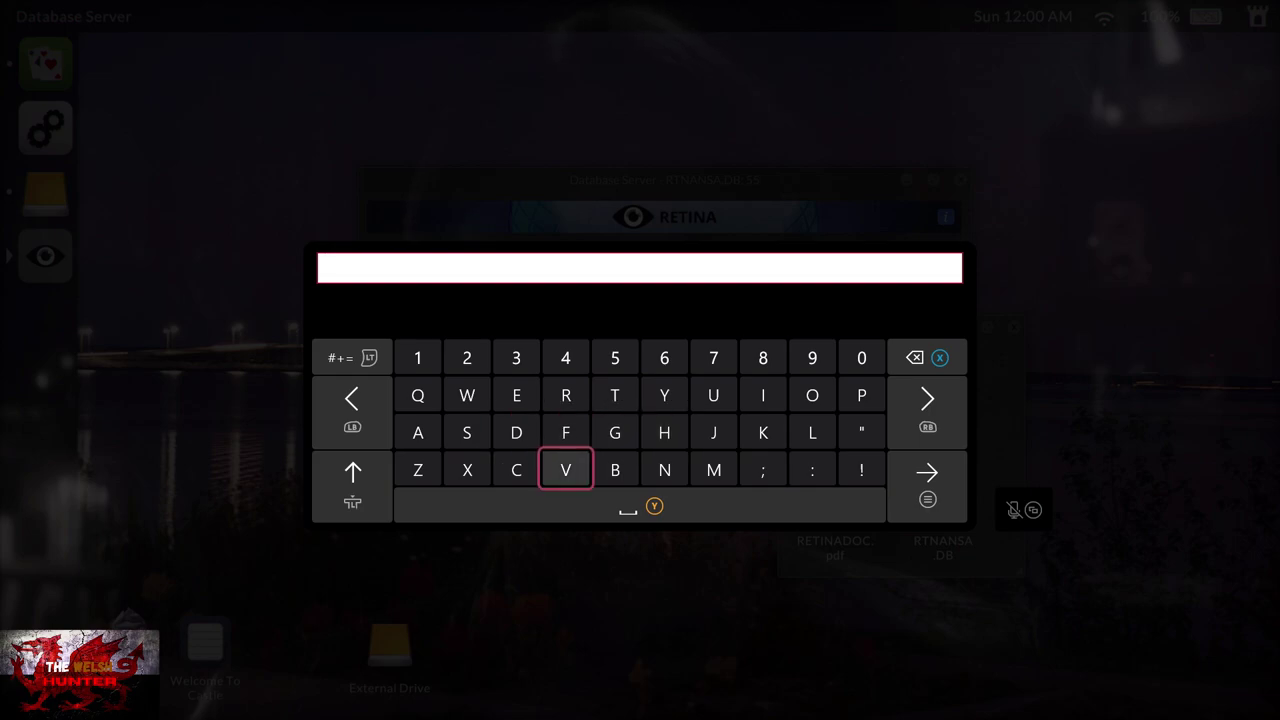
key("Up")
key("Right")
key("Right")
key("Right")
key("Up")
key("Return")
key("Down")
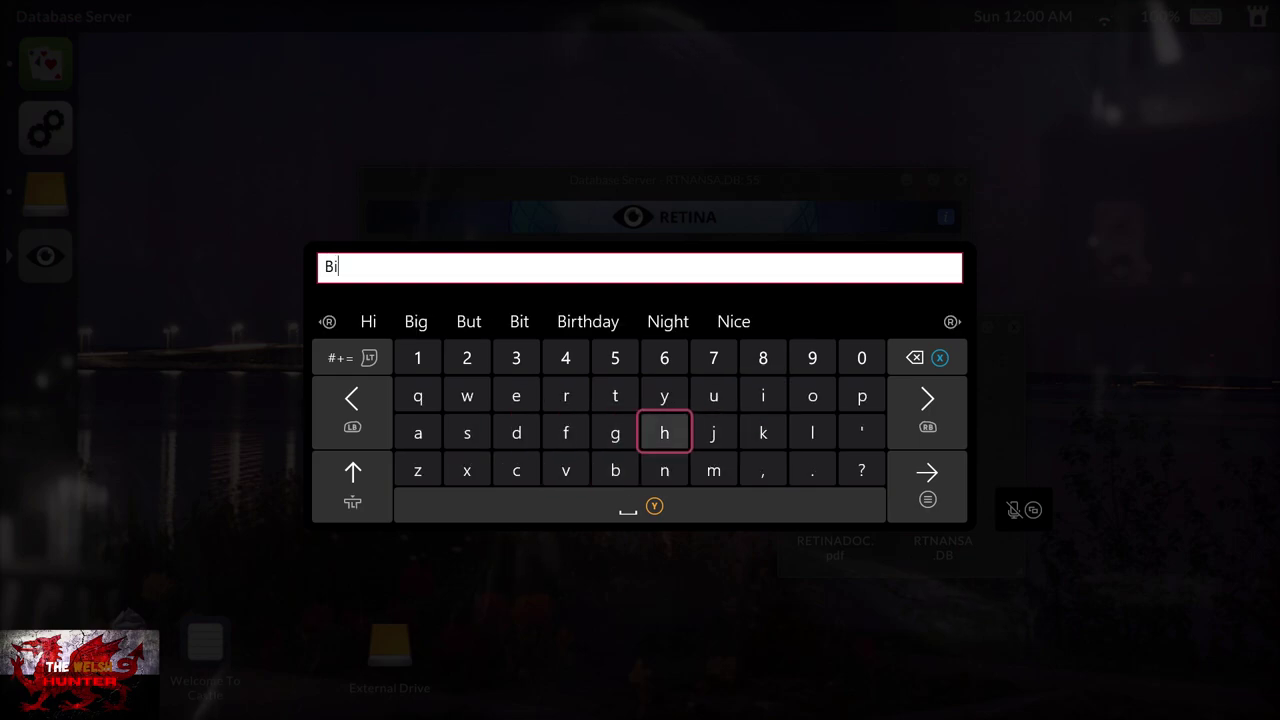
key("Return")
key("BackSpace")
key("Left")
key("Return")
key("Down")
key("Left")
key("Return")
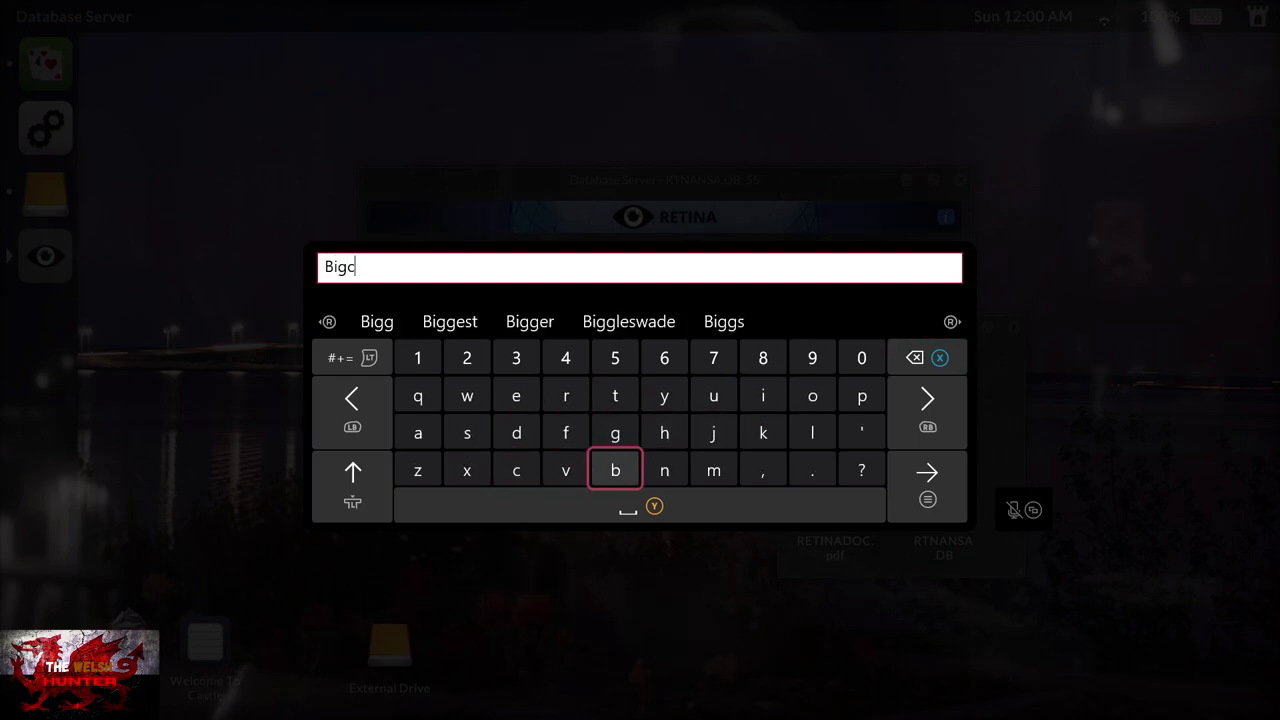
Finish and submit the last password guess, then dismiss the Wi-Fi password prompt.
key("Return")
key("Right")
key("Up")
key("Return")
key("Down")
key("Down")
key("Return")
key("Up")
key("Left")
key("Left")
key("Return")
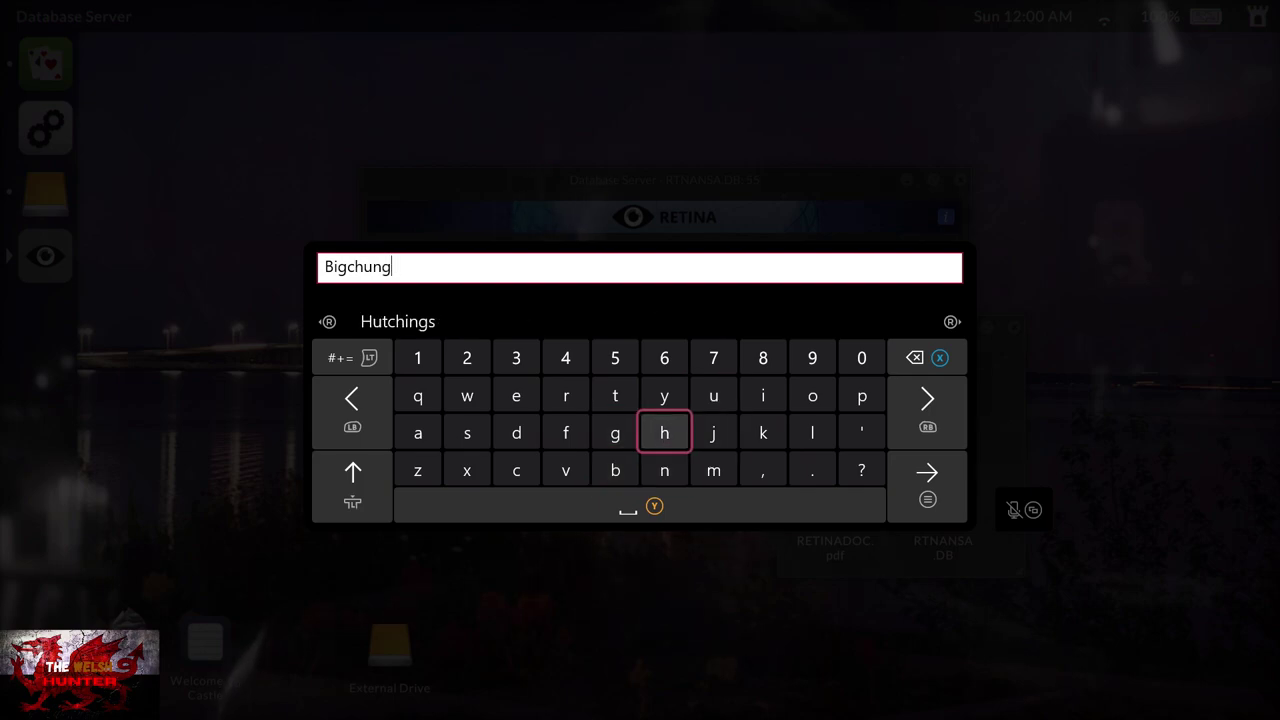
key("Up")
key("Right")
key("Right")
key("Return")
key("Left")
key("Left")
key("Left")
key("Return")
key("Up")
key("Return")
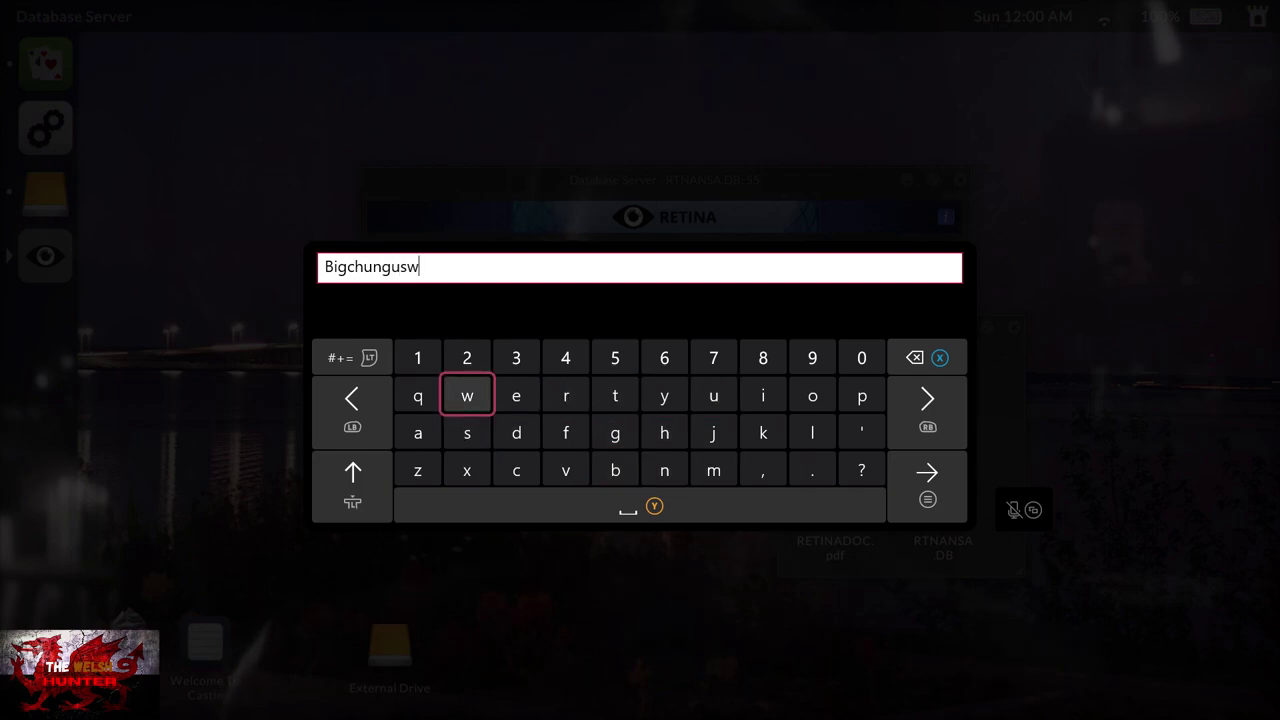
key("Down")
key("Left")
key("Return")
key("Down")
key("Right")
key("Right")
key("Right")
key("Right")
key("Return")
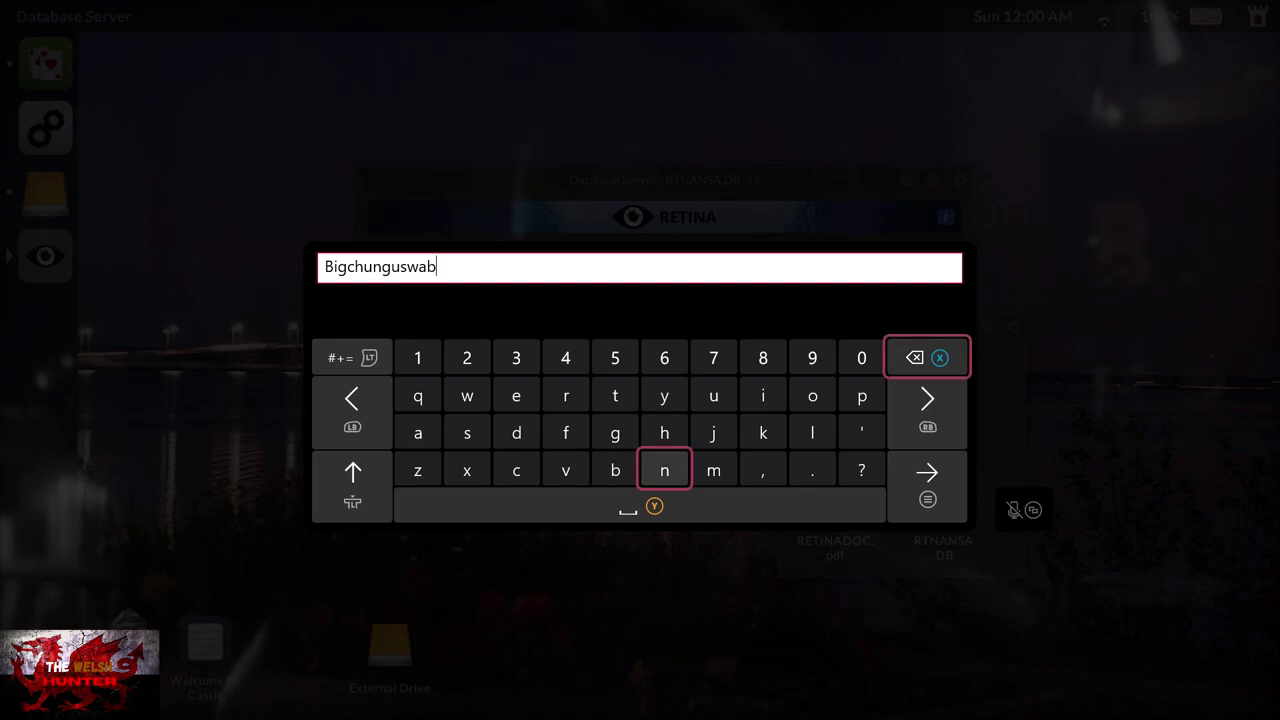
key("Up")
key("Up")
key("Right")
key("Return")
key("Return")
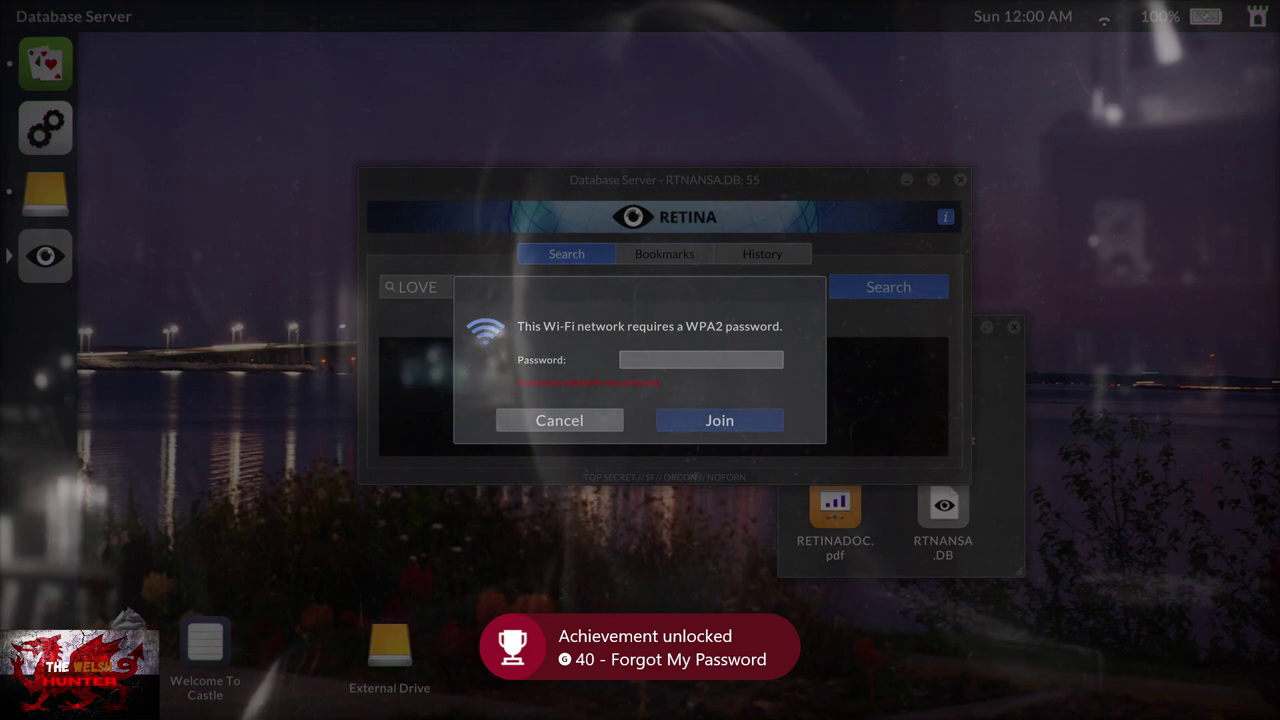
left_click(559, 420)
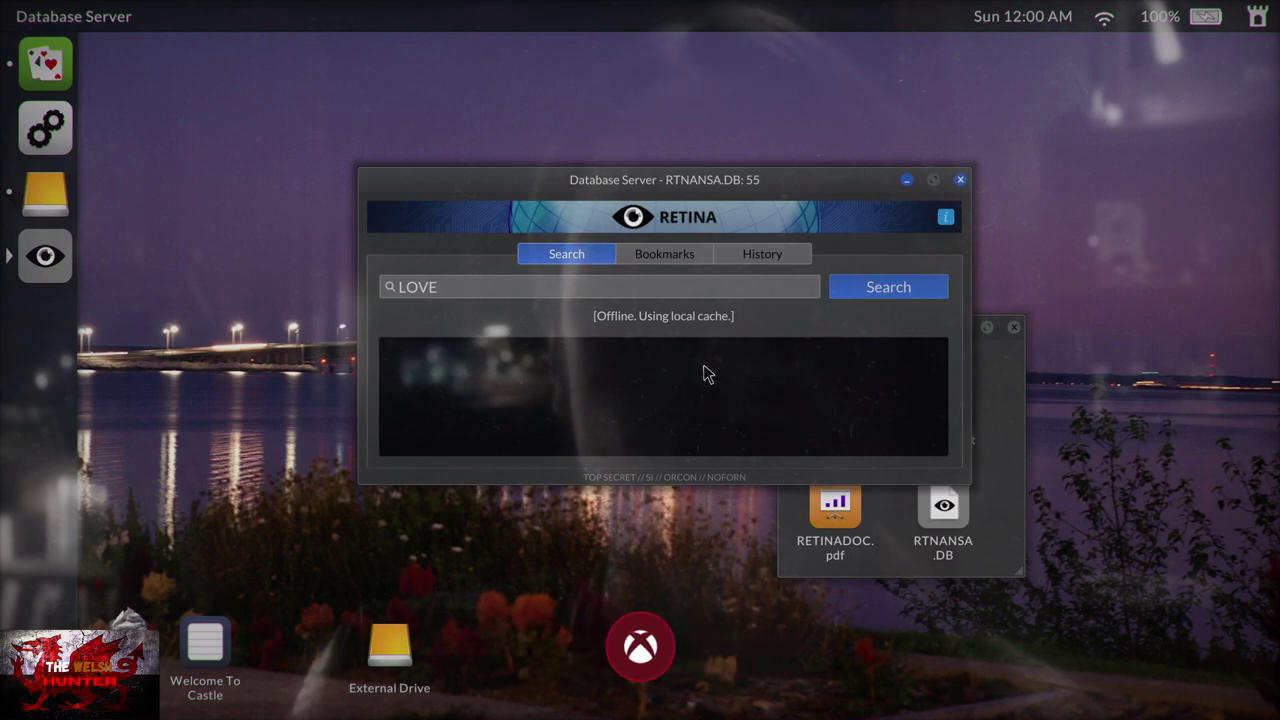
Search LOVE, open a result, then play record PAFSQC17133 from its 02:06 match.
left_click(888, 290)
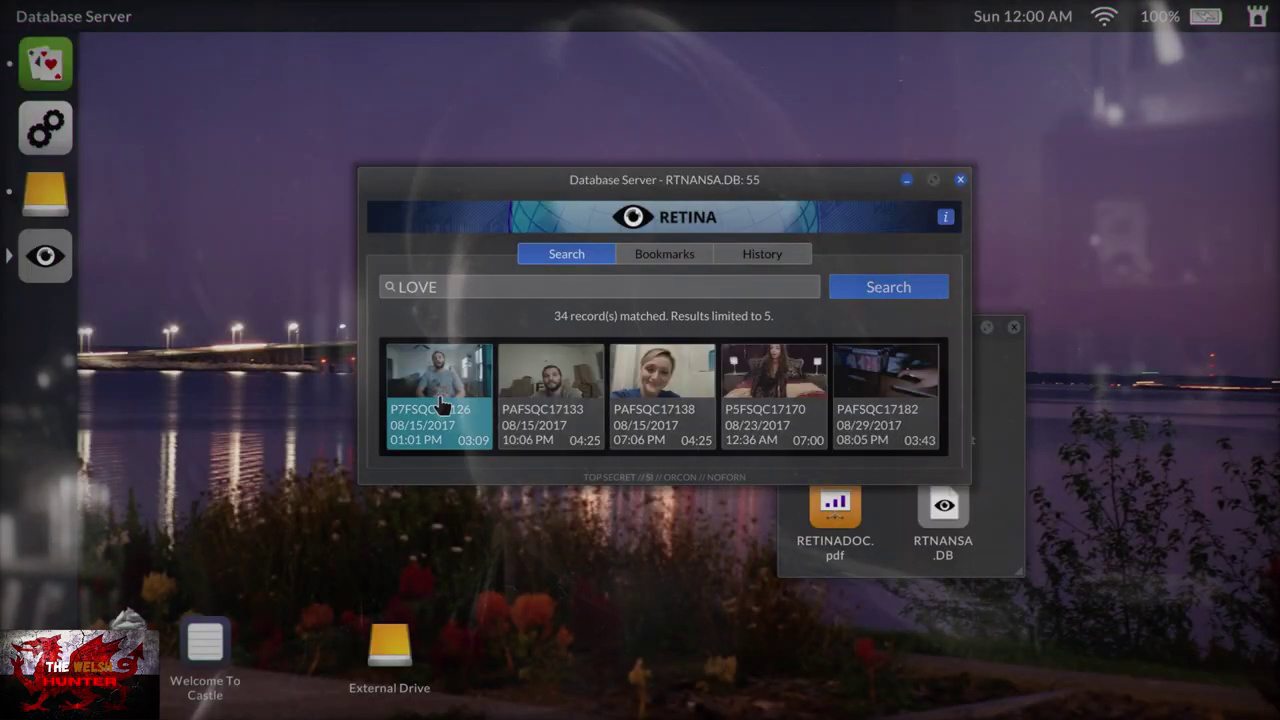
left_click(440, 405)
type("only")
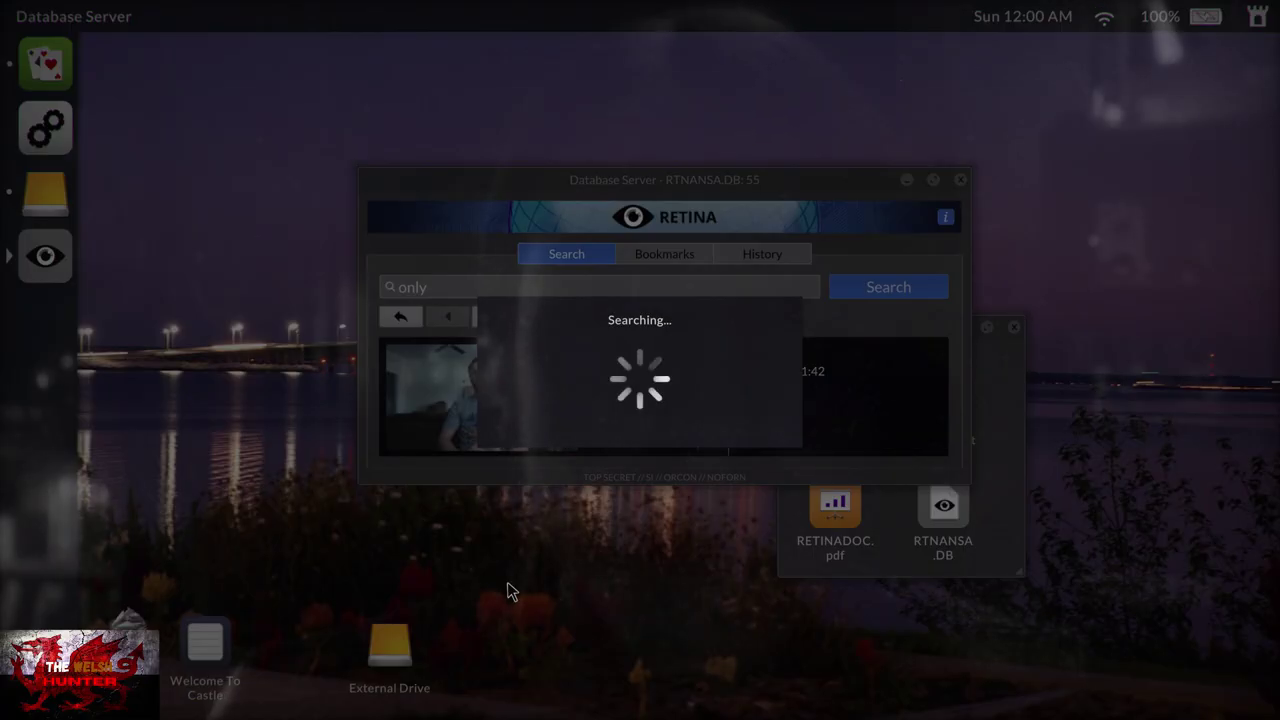
left_click(552, 404)
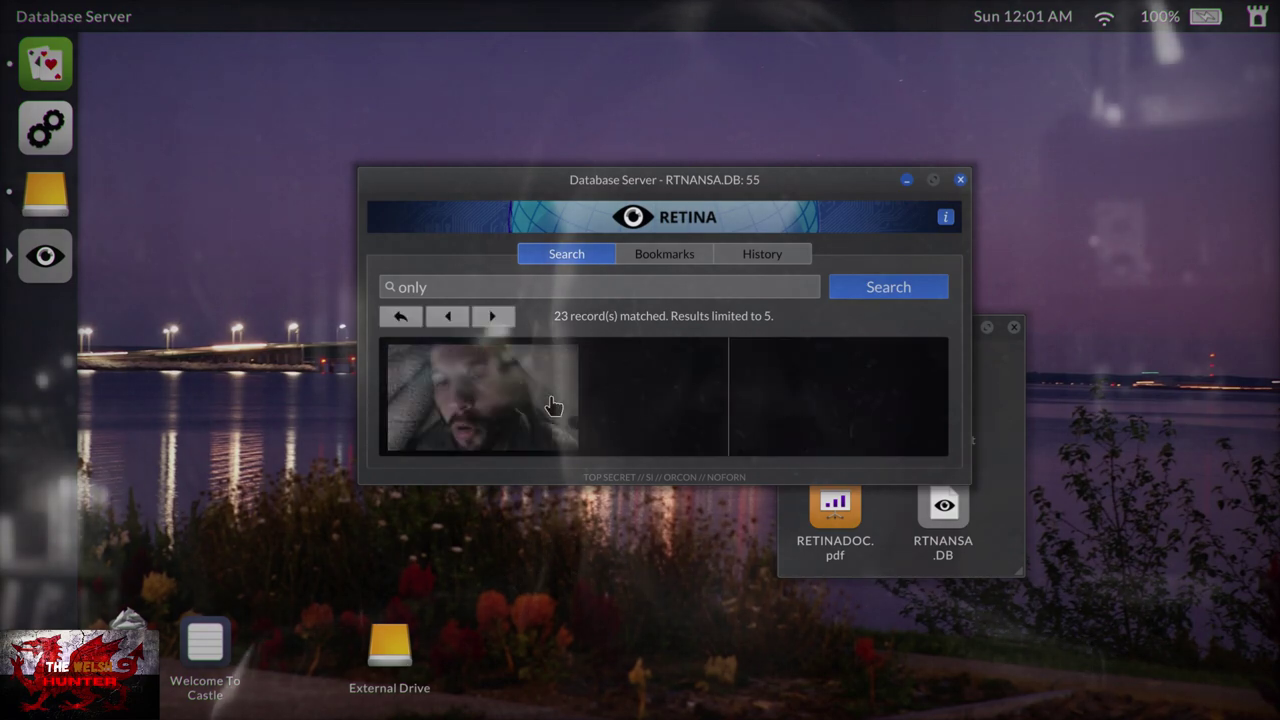
left_click(766, 375)
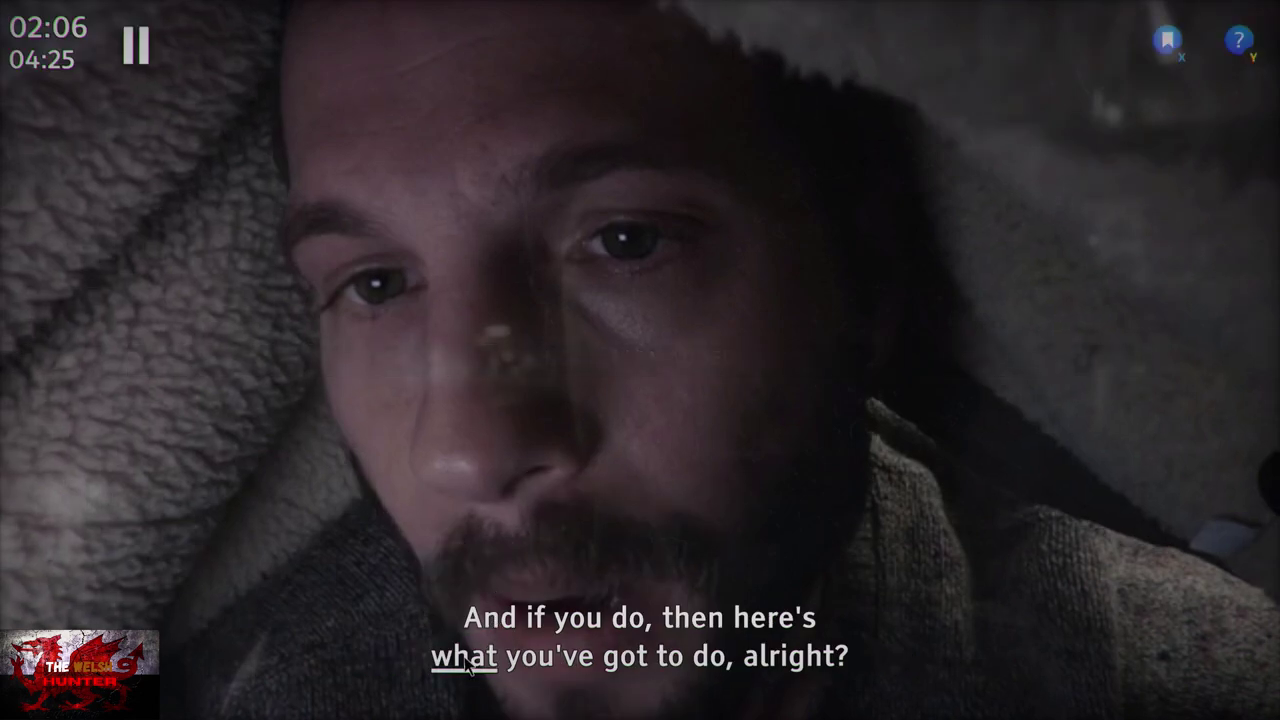
Search 'what' and bookmark record PAFSQC17138's clip from its 01:58 match.
left_click(468, 660)
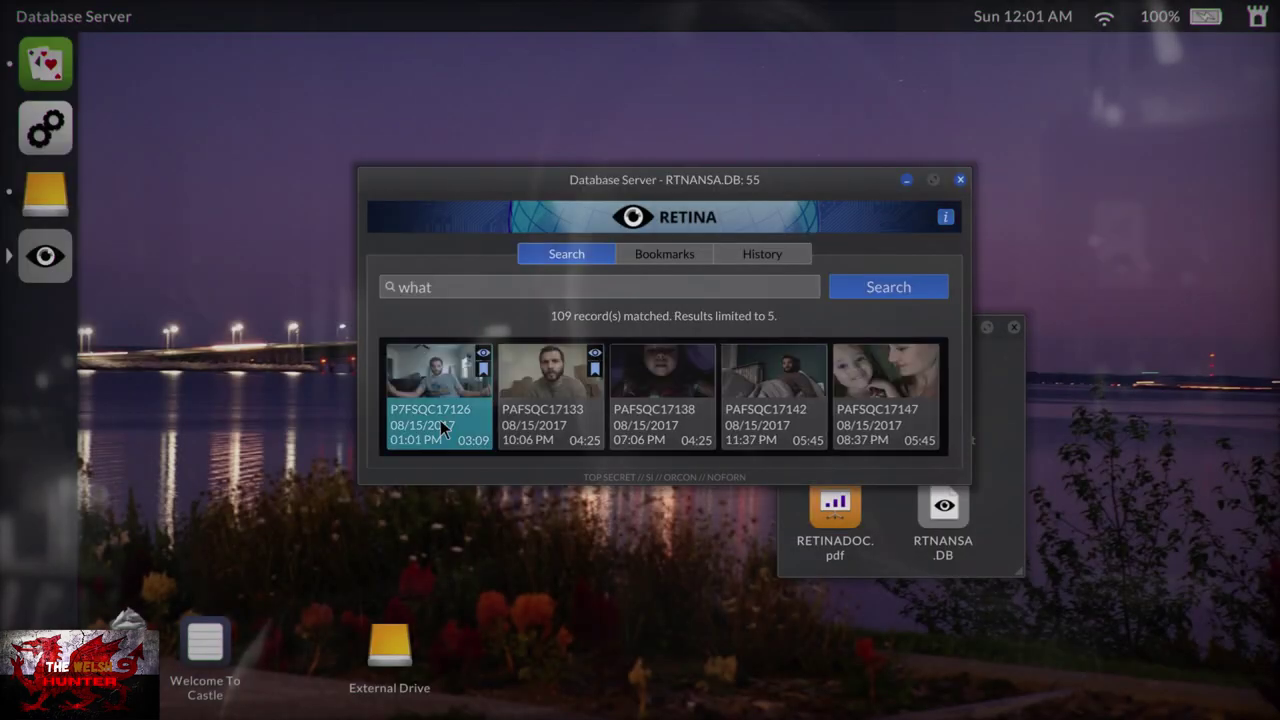
left_click(663, 404)
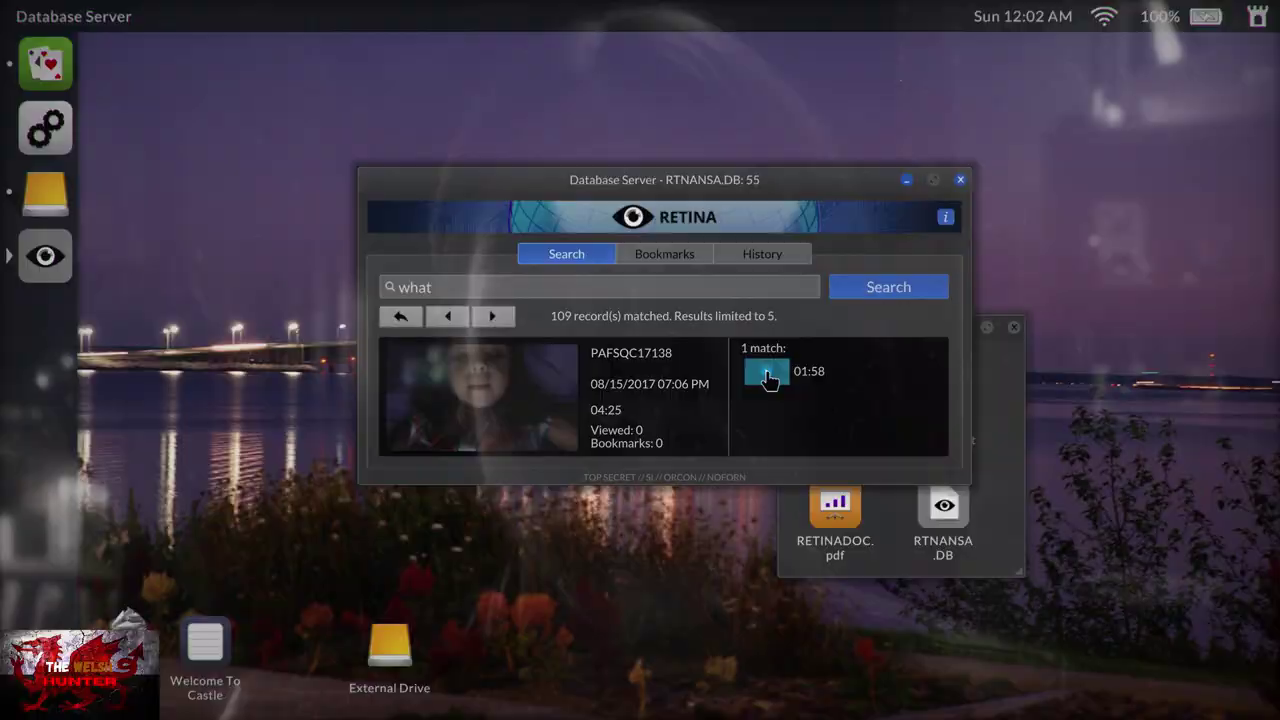
left_click(769, 376)
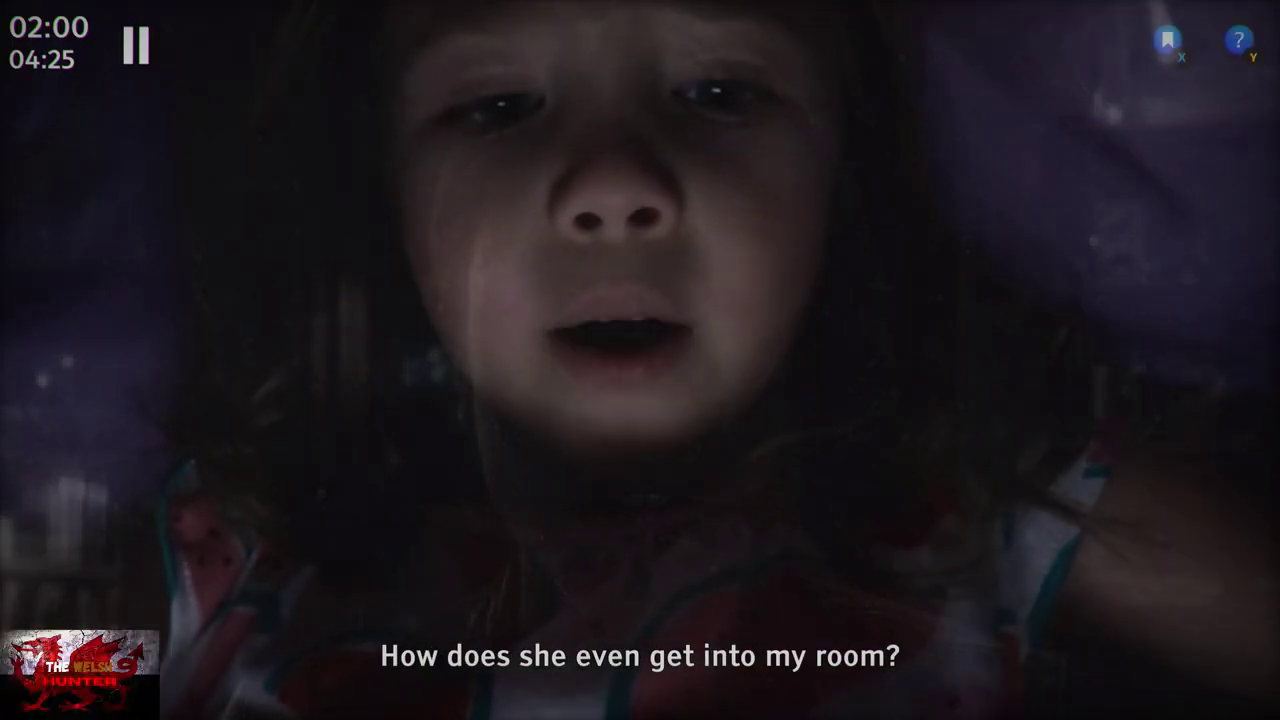
key("x")
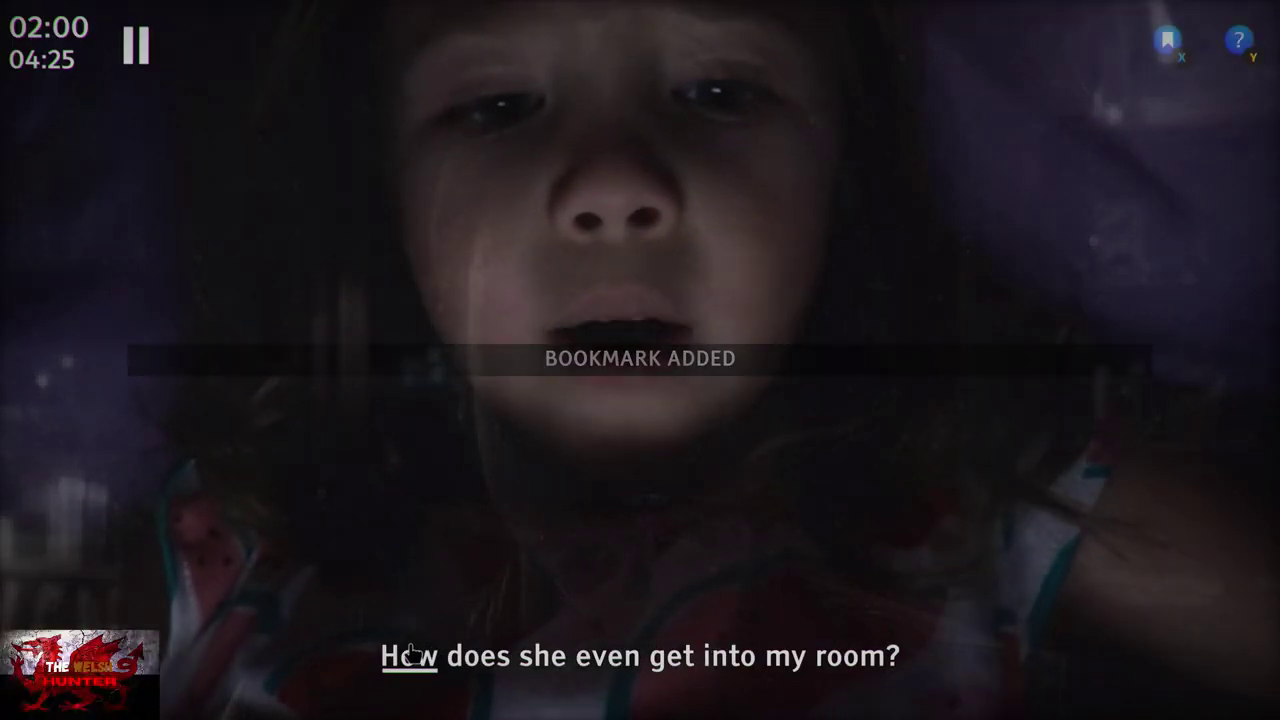
Search 'does' and bookmark record PAFSQC17142's clip from its 01:23 match.
left_click(481, 664)
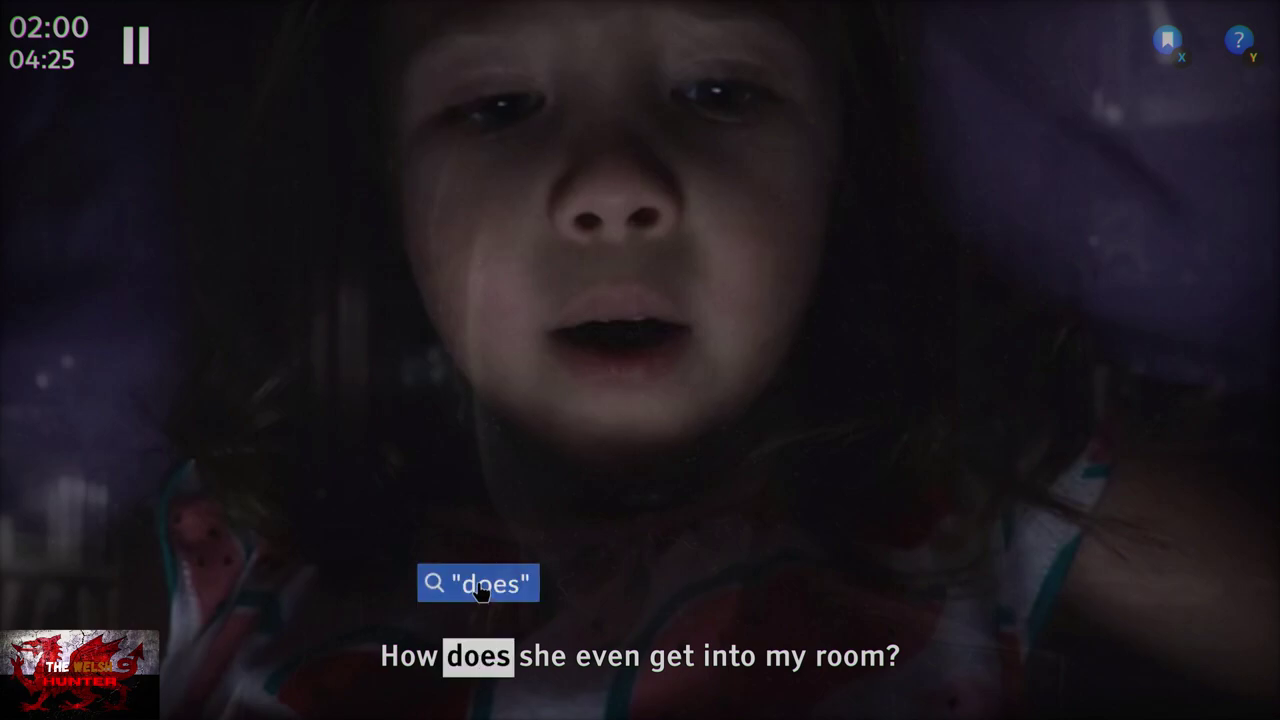
left_click(481, 590)
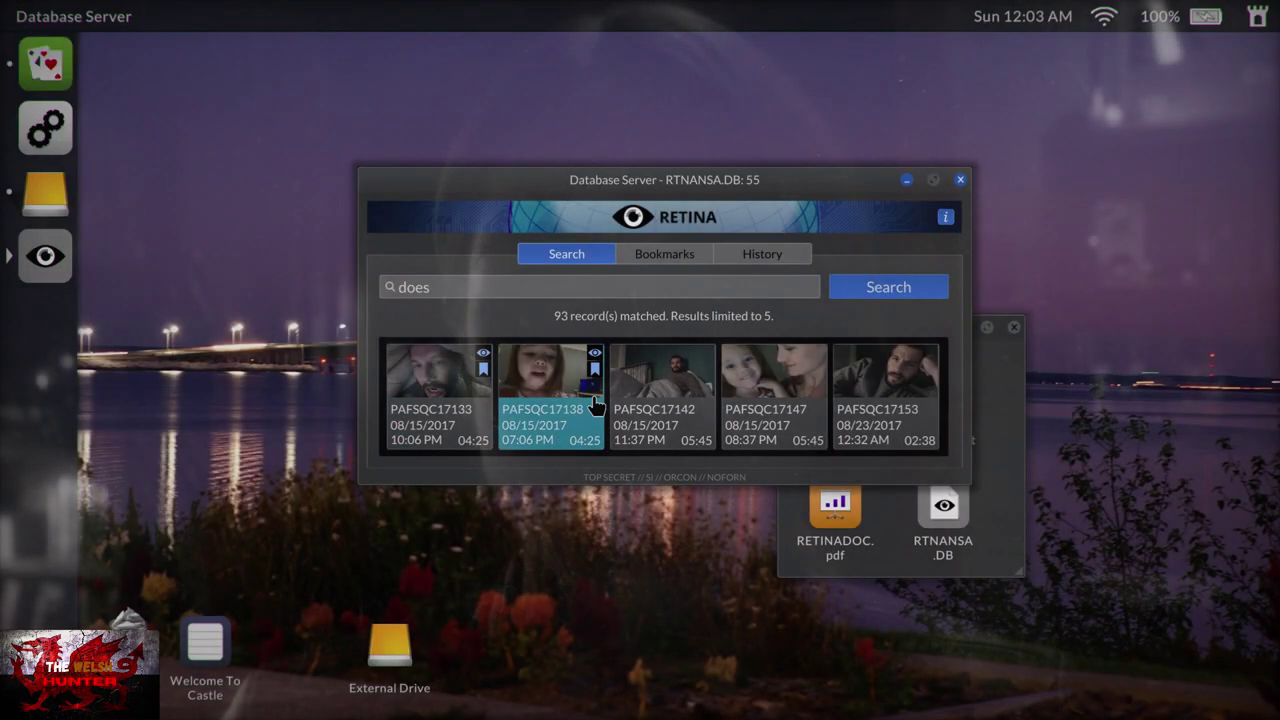
left_click(662, 396)
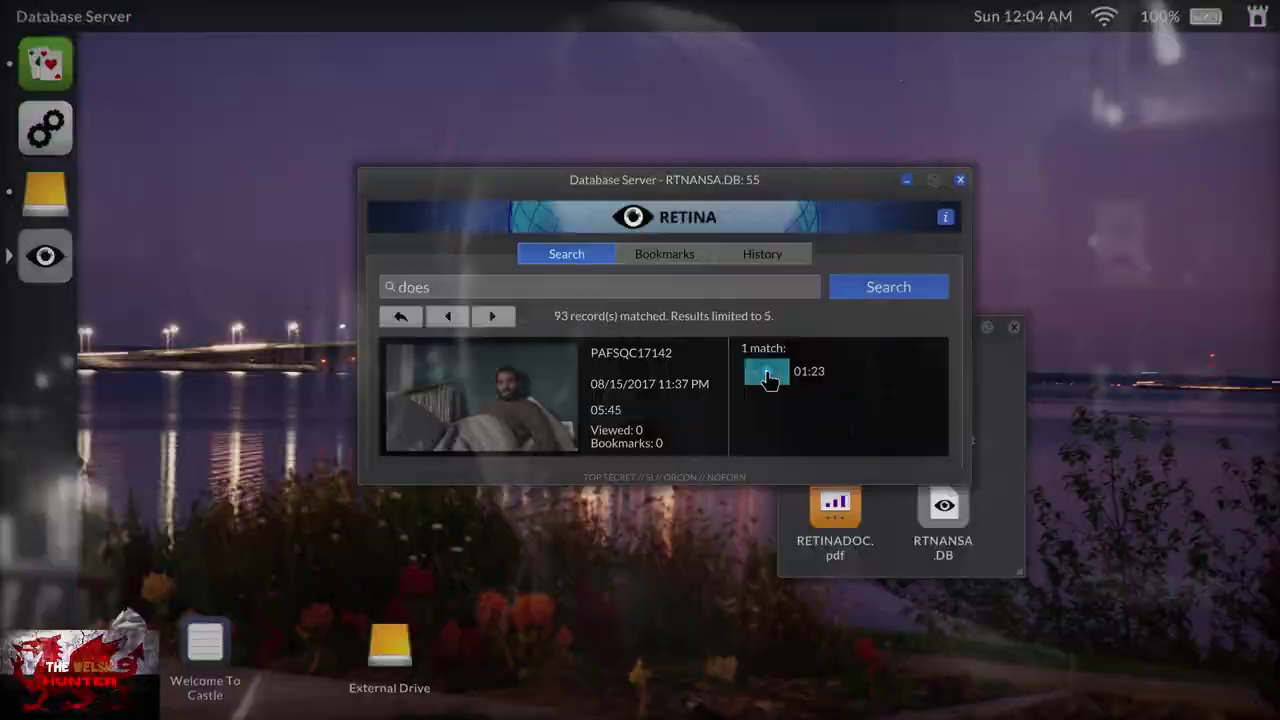
left_click(769, 376)
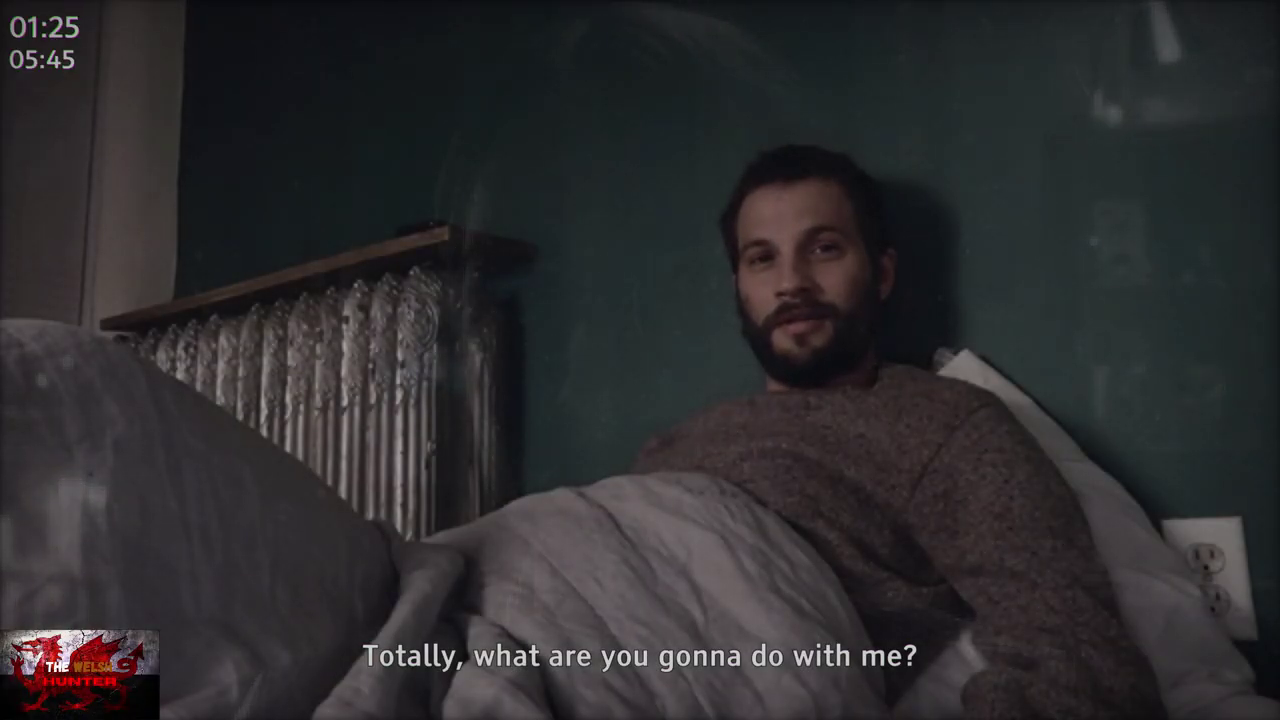
key("x")
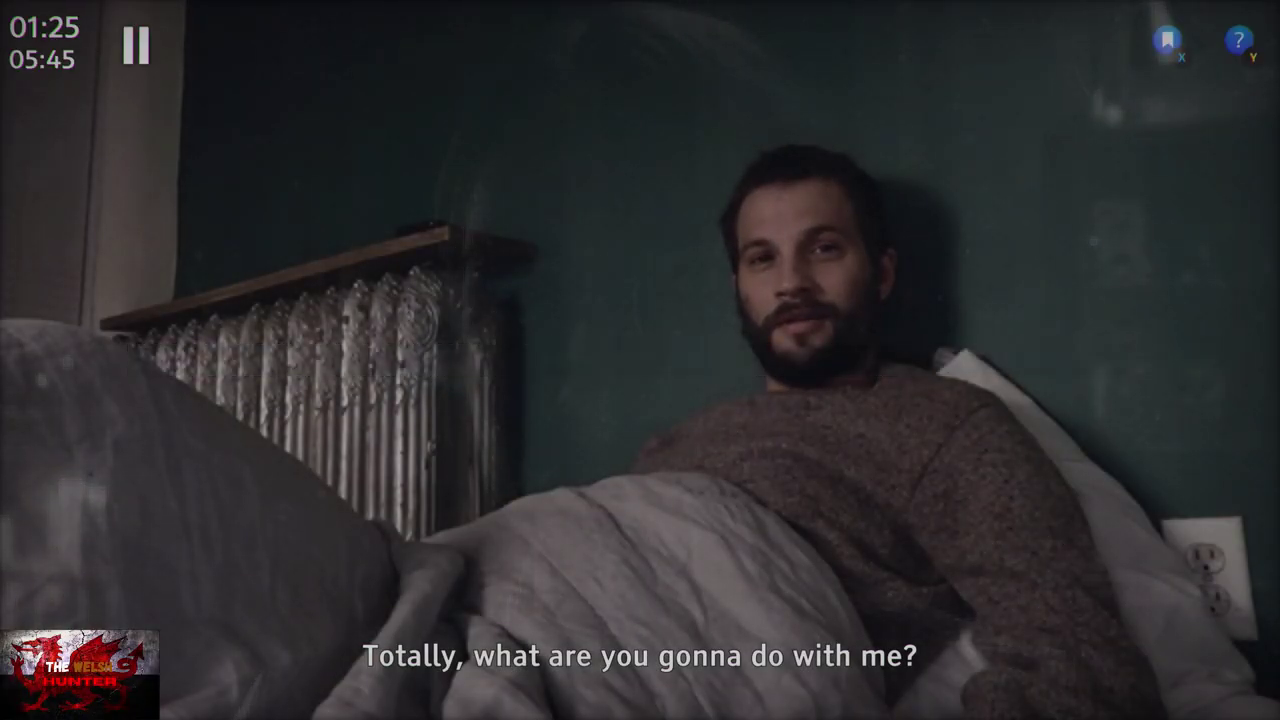
Bookmark record P5FSQC17165 from the 'Totally' search, then search 'kid' (18 records).
left_click(412, 660)
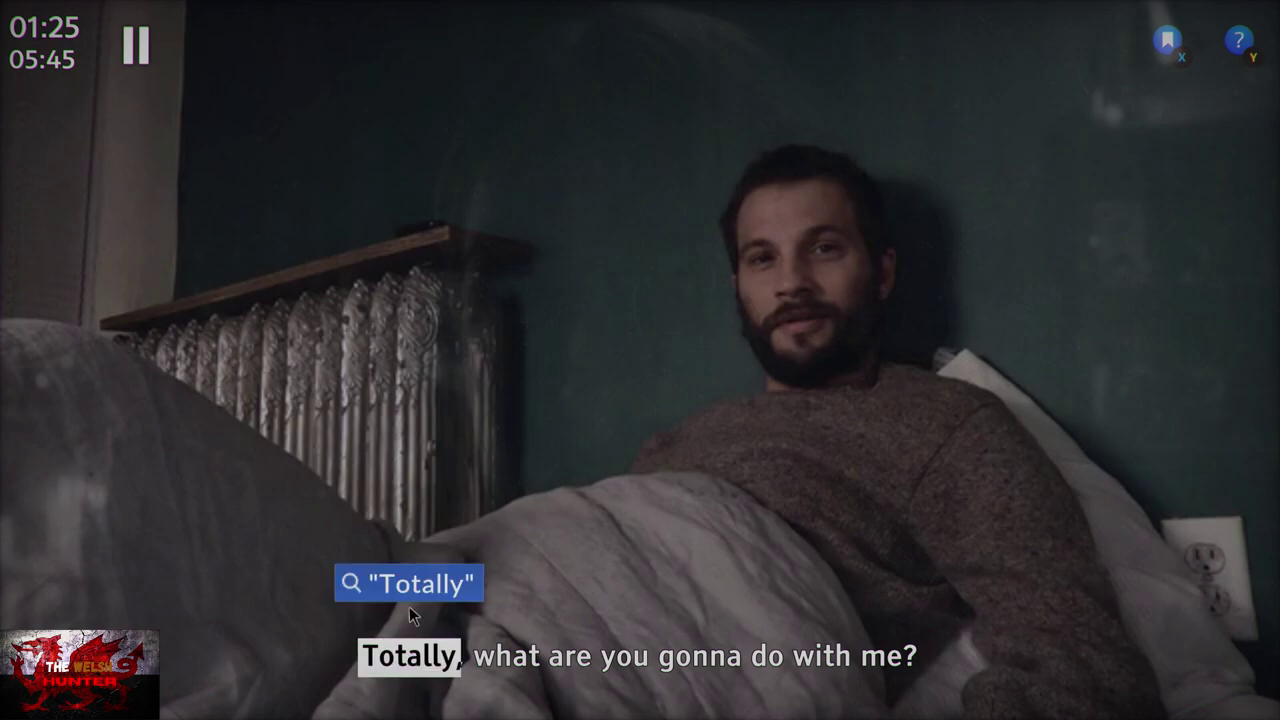
left_click(412, 584)
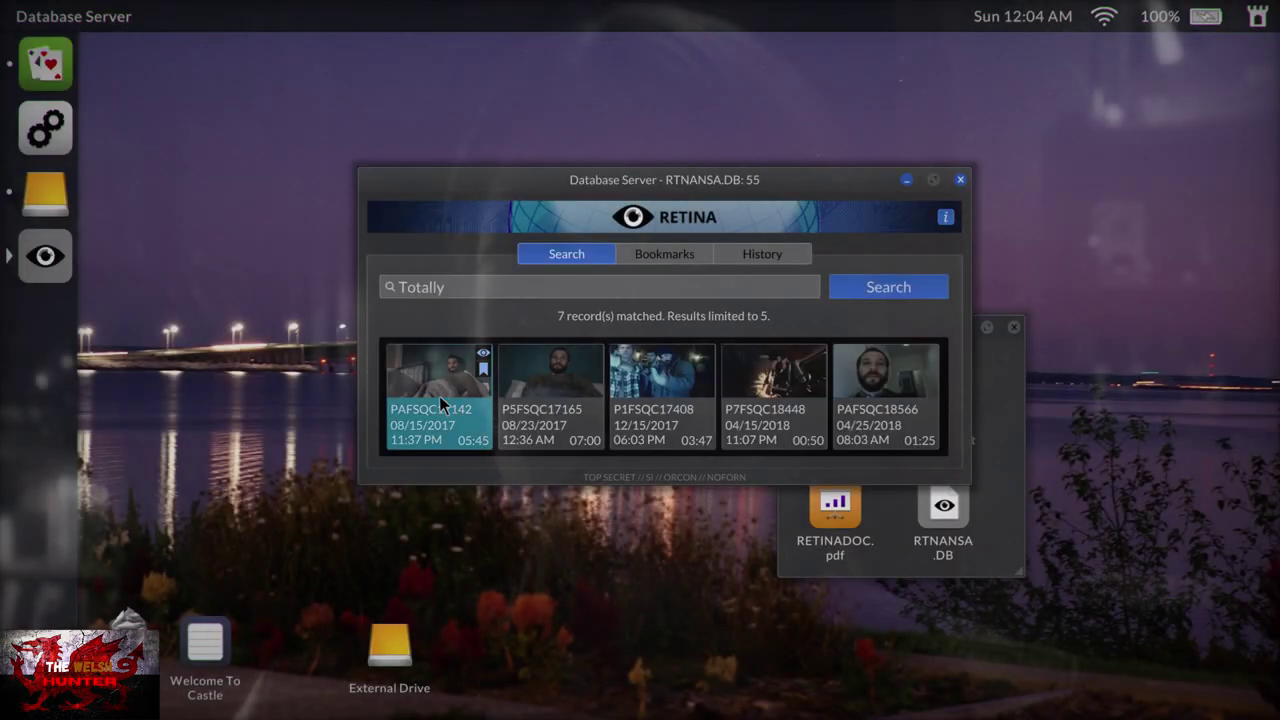
left_click(553, 404)
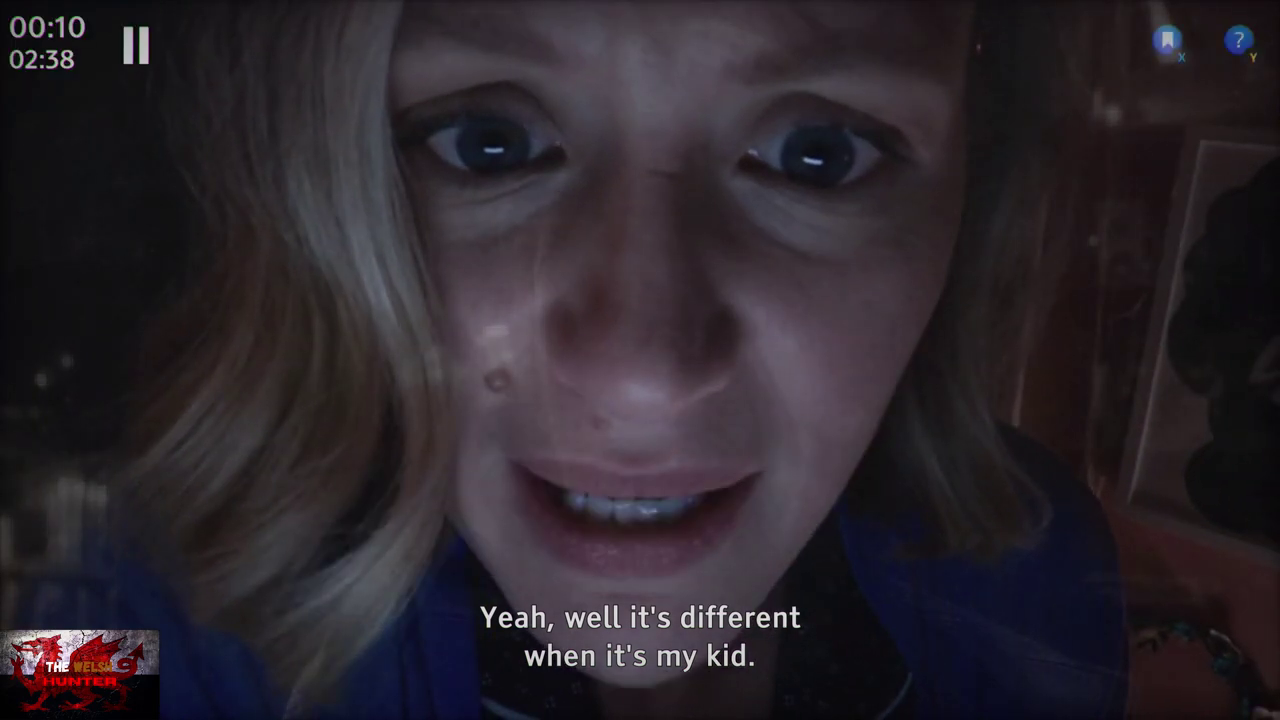
key("x")
left_click(728, 662)
left_click(726, 562)
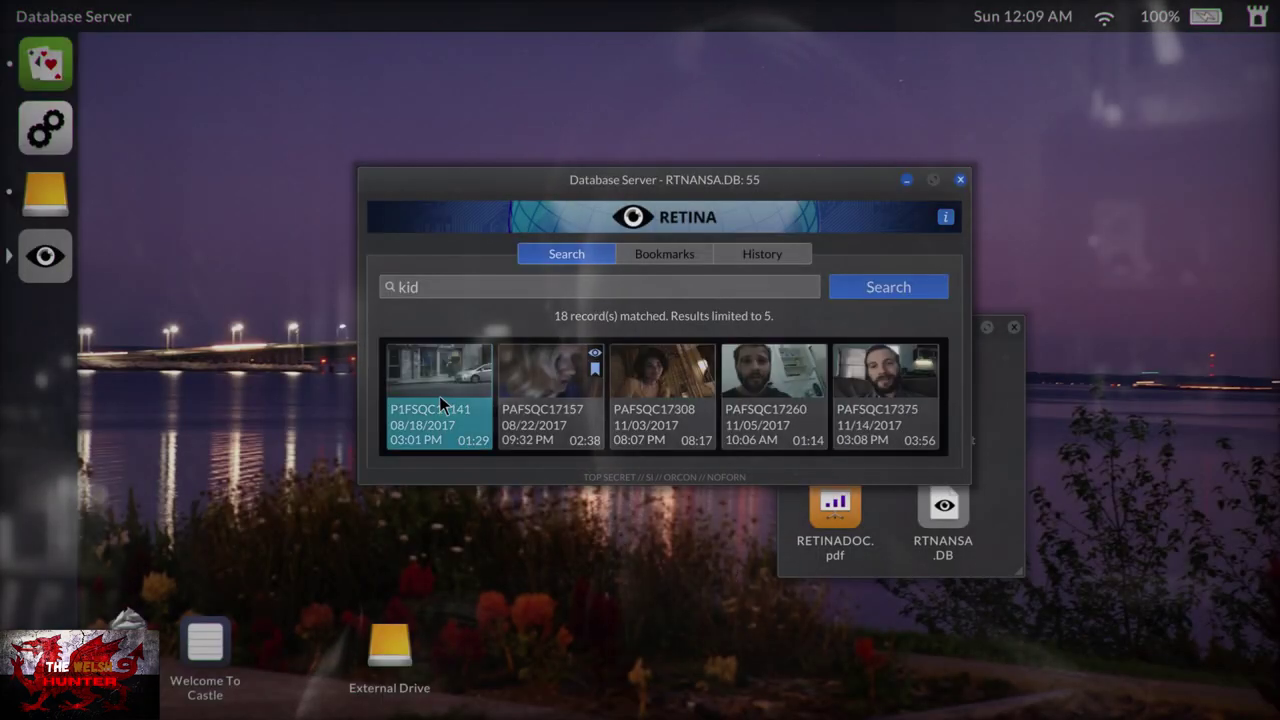
Open P1FSQC17141, then search 'she's' and 'big' and open PAFSQC17199.
left_click(439, 396)
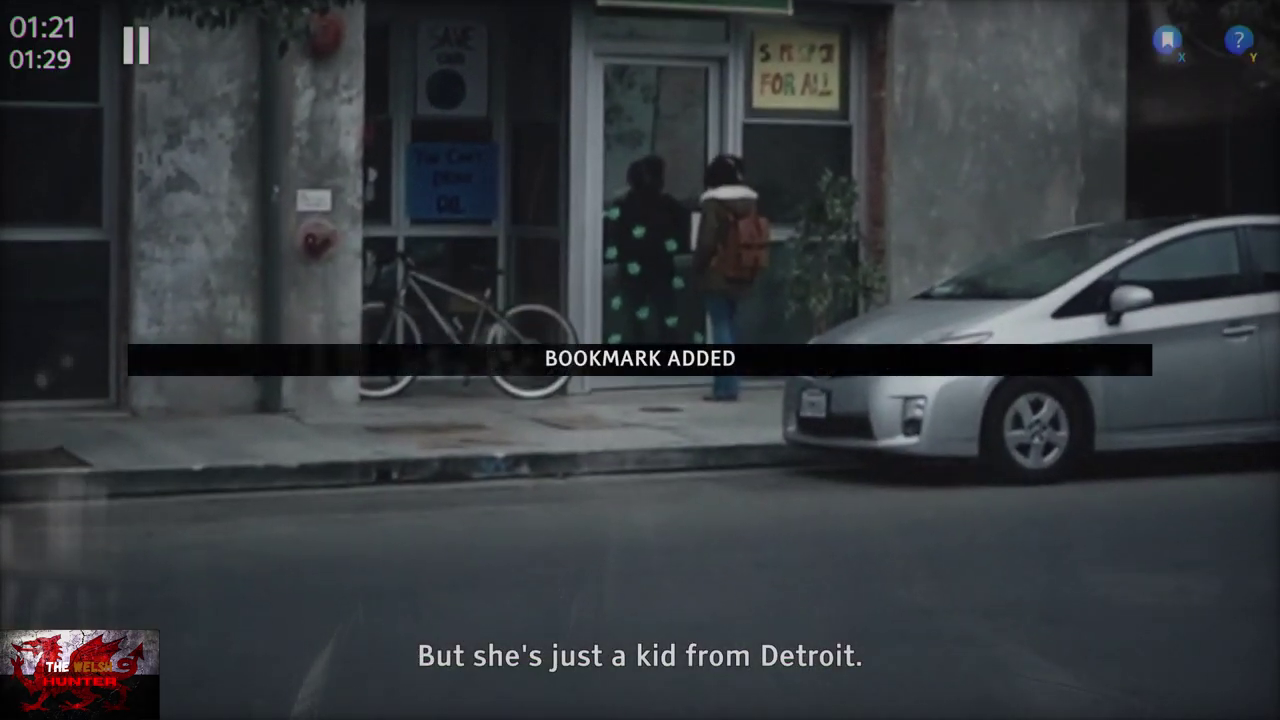
left_click(507, 663)
left_click(507, 590)
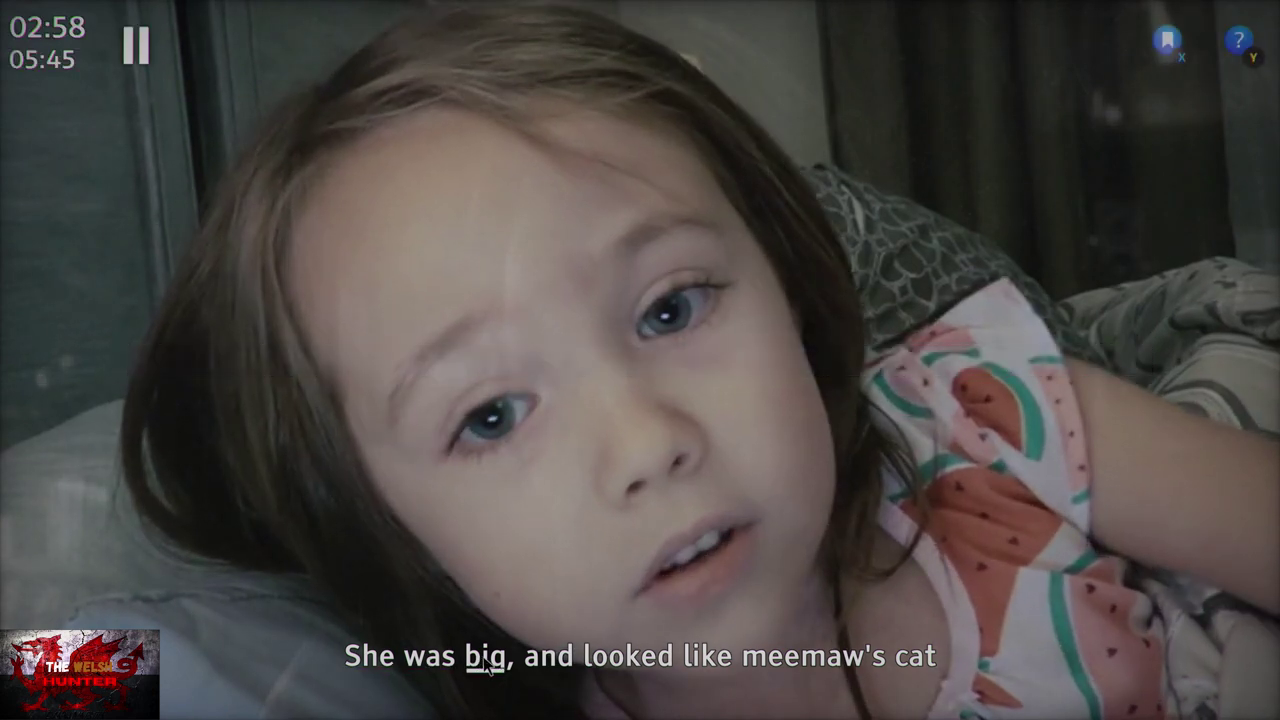
left_click(487, 657)
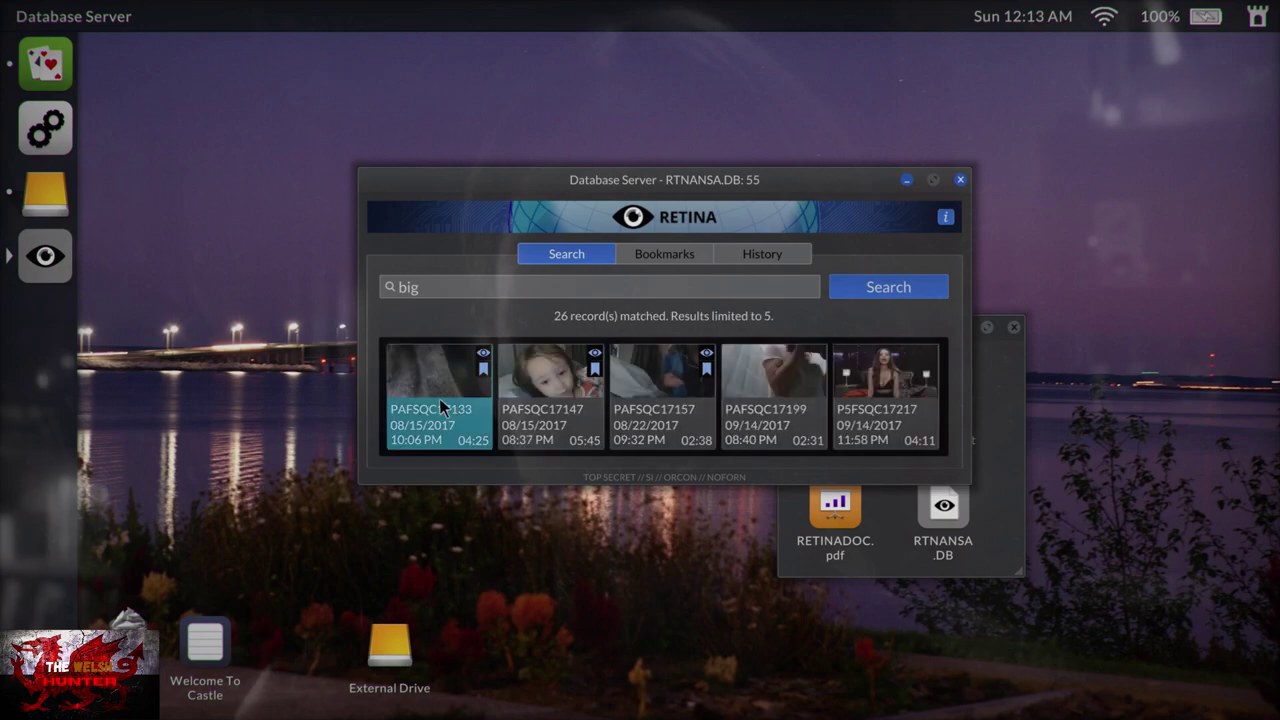
left_click(773, 395)
type("adrenaline")
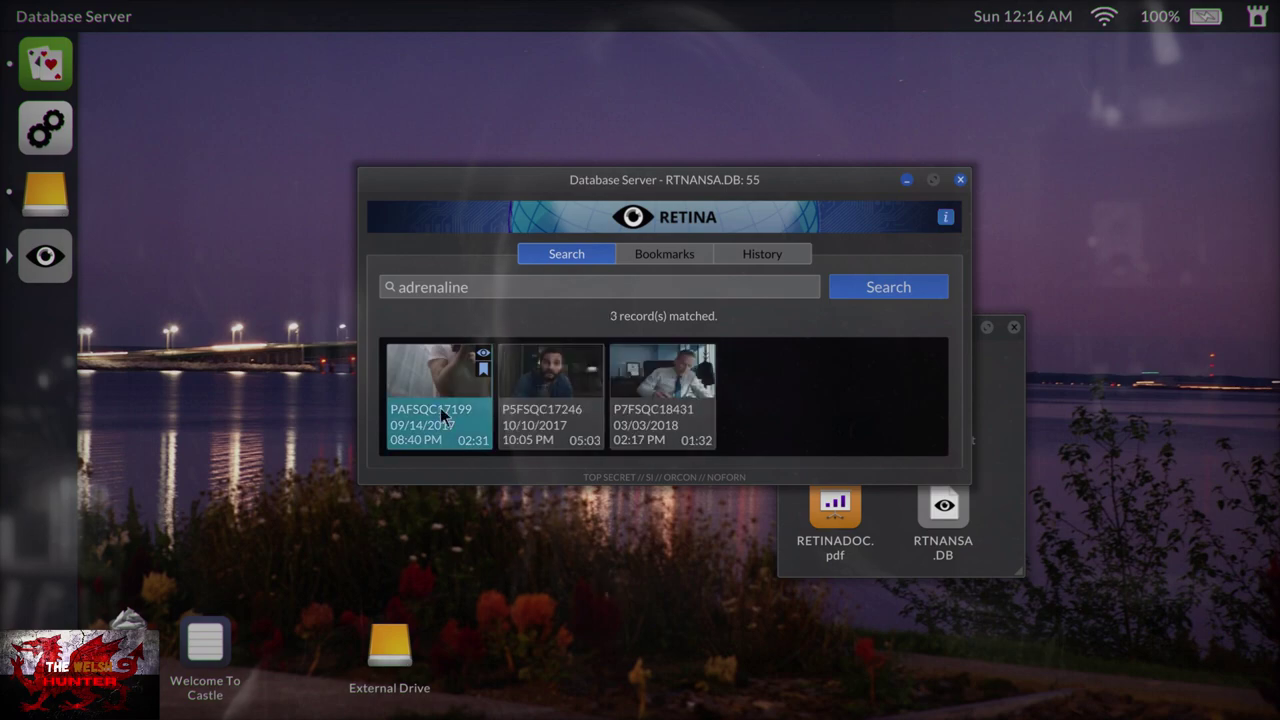
Open P5FSQC17246, search 'You', play its 00:07 match, then open PAFSQC17142.
left_click(550, 395)
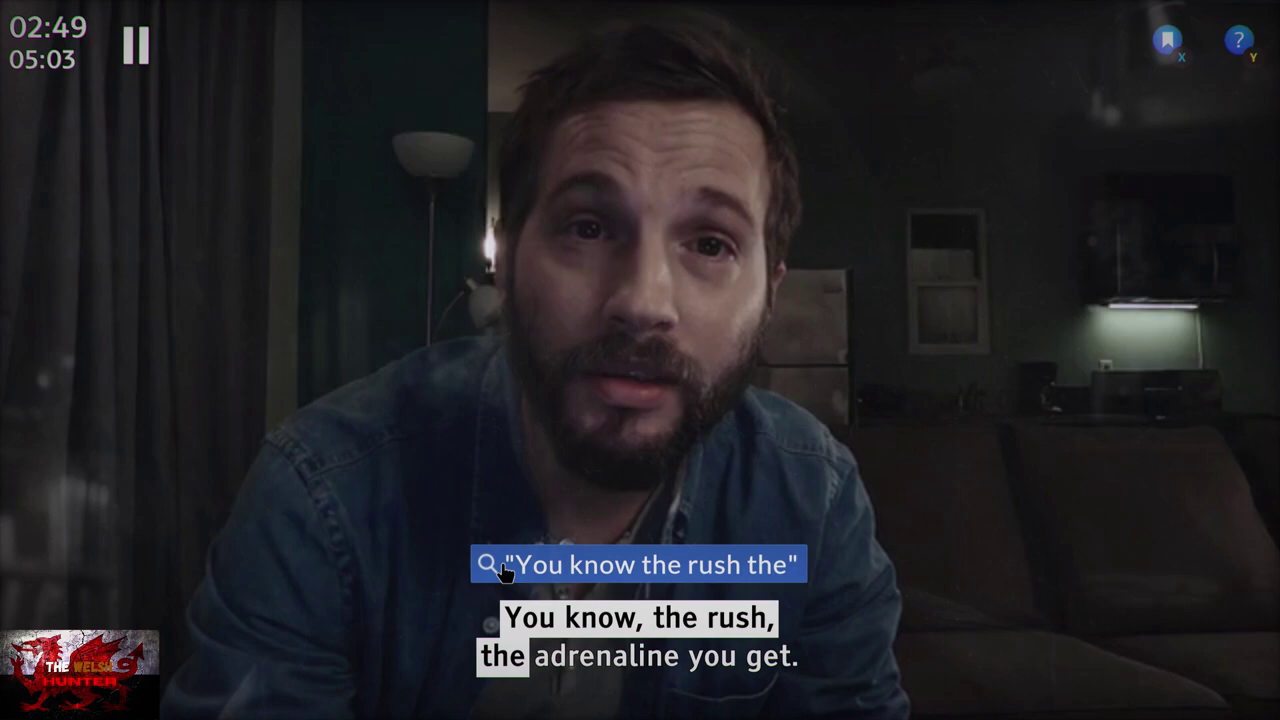
left_click(530, 626)
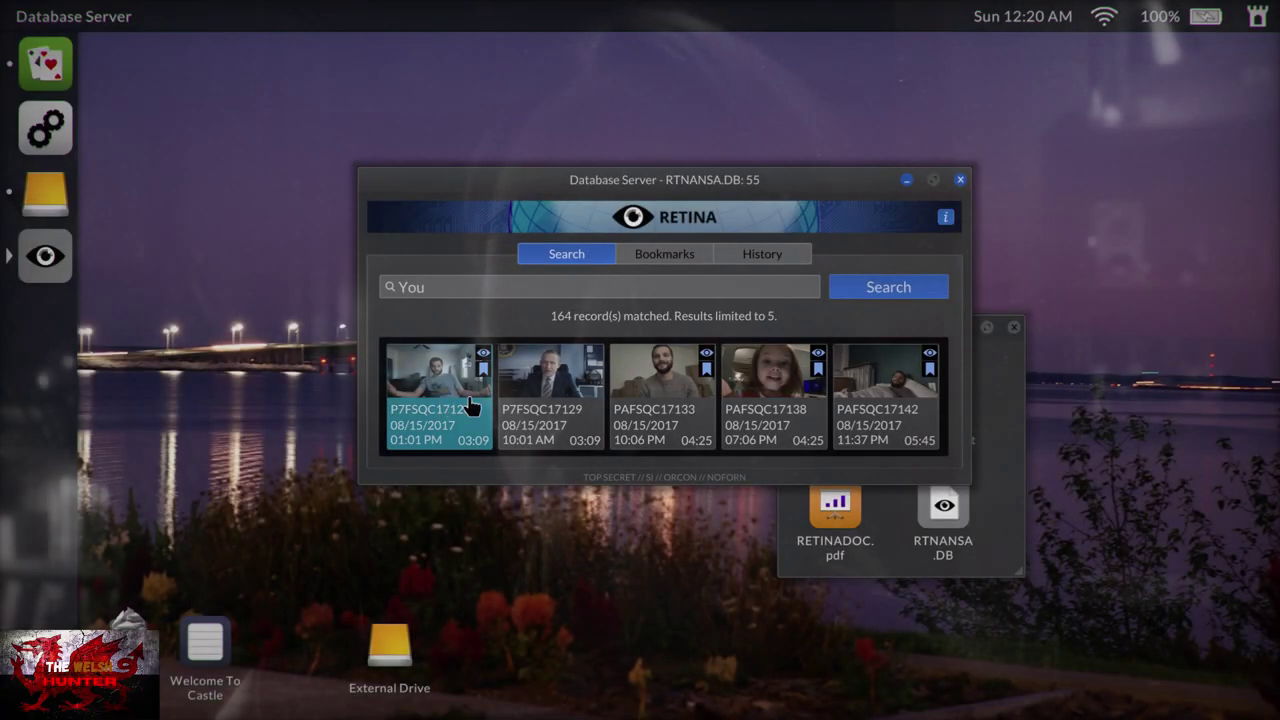
left_click(550, 395)
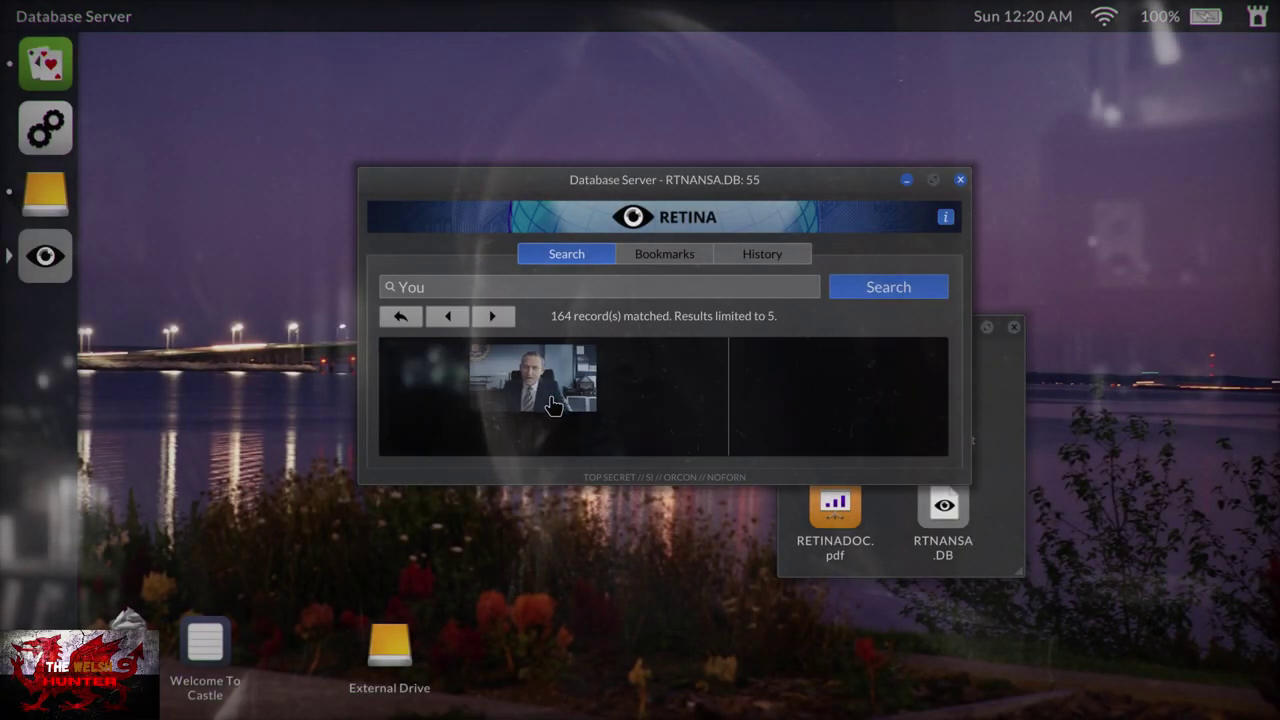
left_click(768, 375)
type("Yeah")
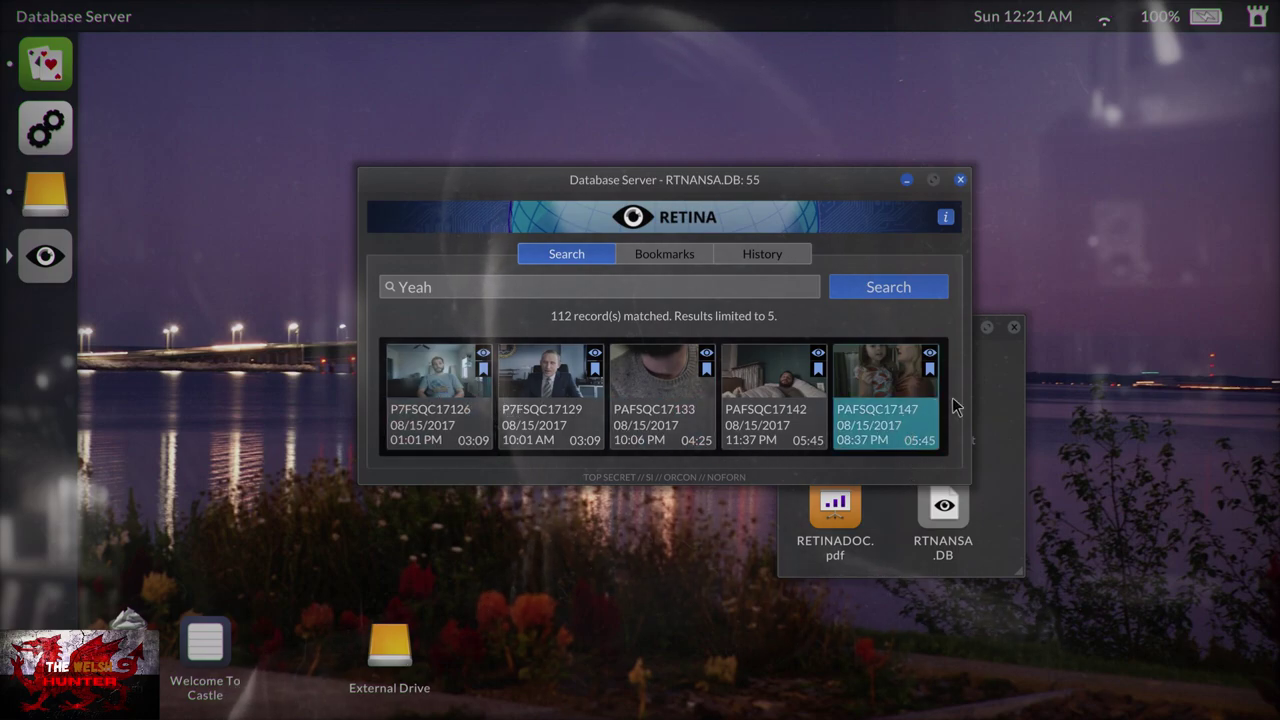
left_click(772, 400)
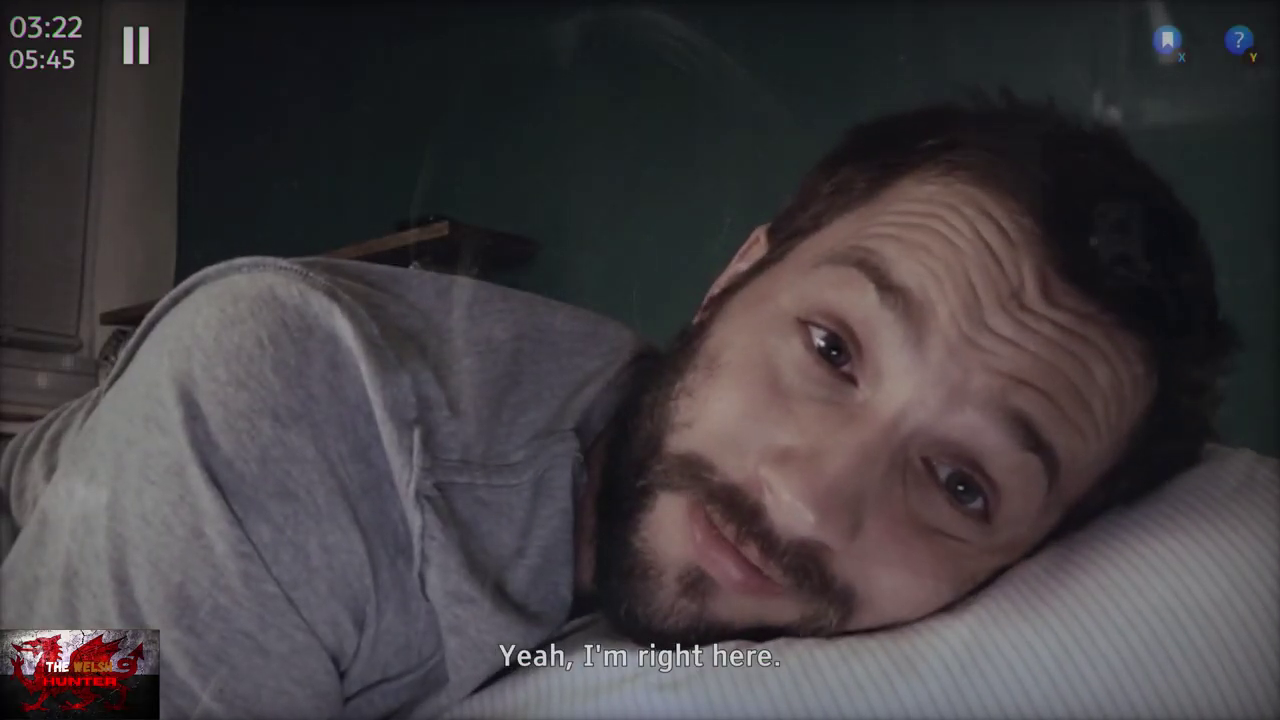
Search 'right', play P7FSQC17129 at its match, then open P7FSQC17126.
left_click(672, 658)
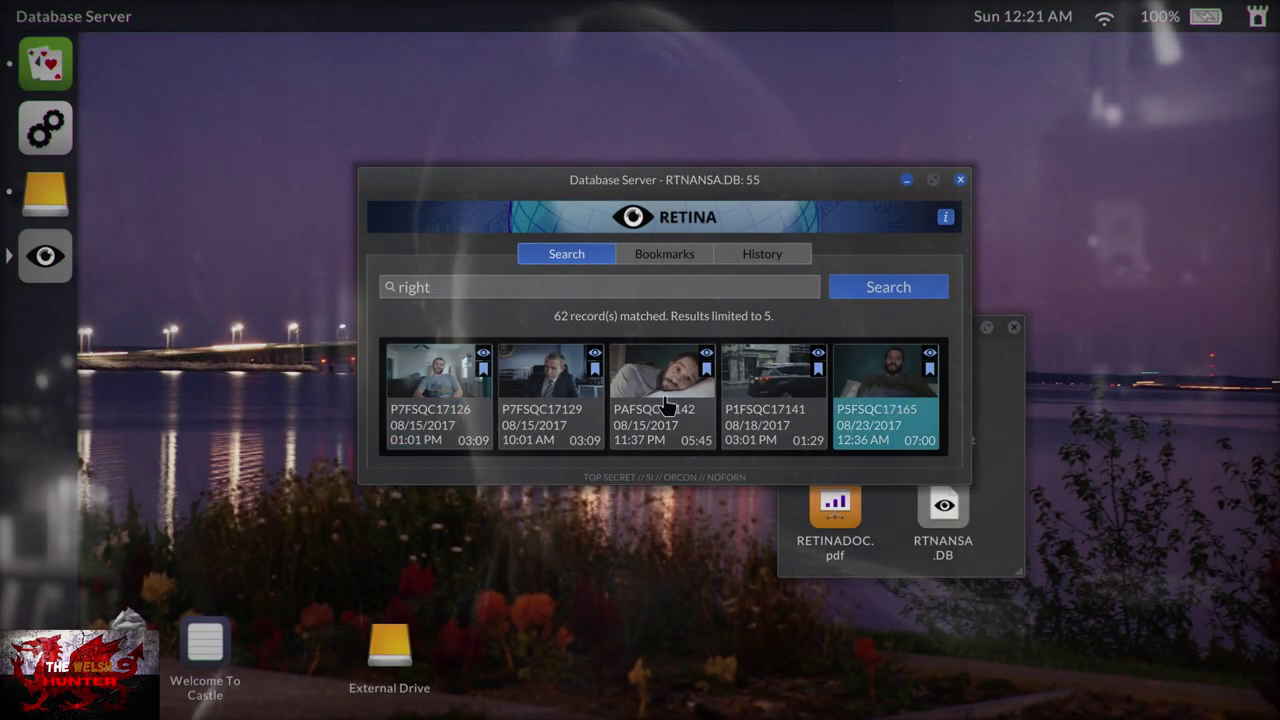
double_click(551, 395)
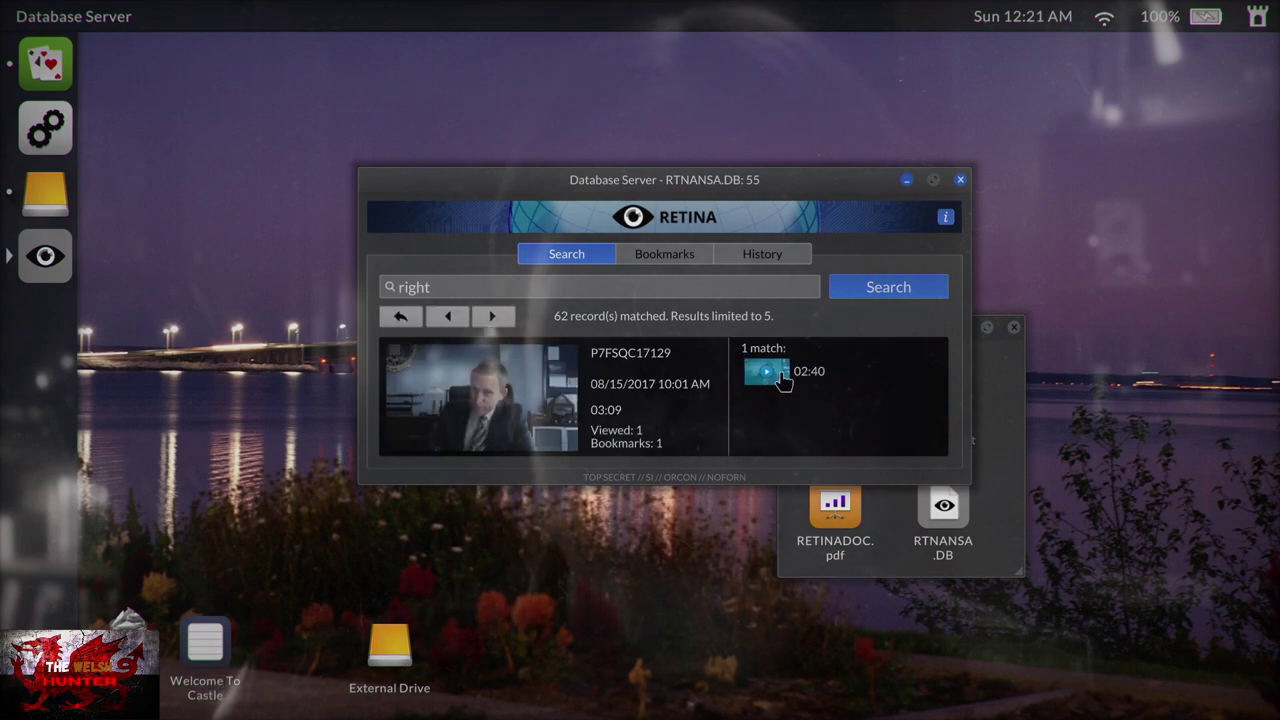
left_click(450, 320)
type("inscrutable")
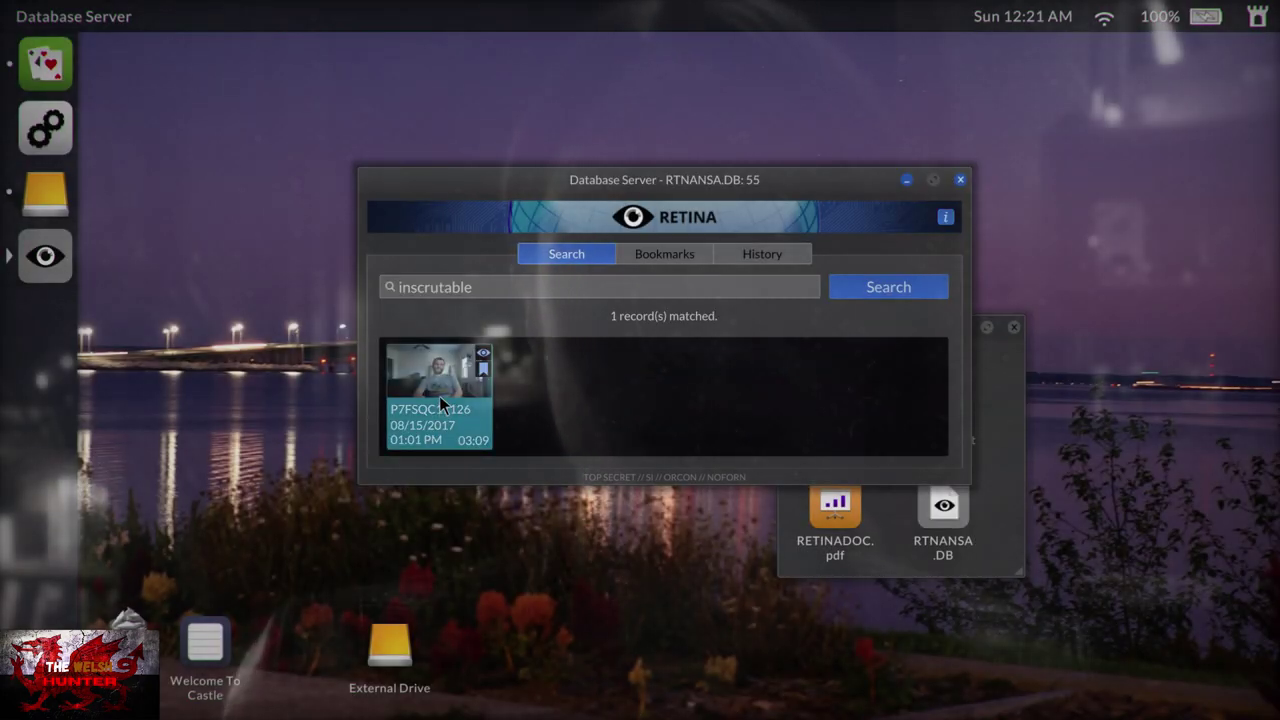
left_click(439, 400)
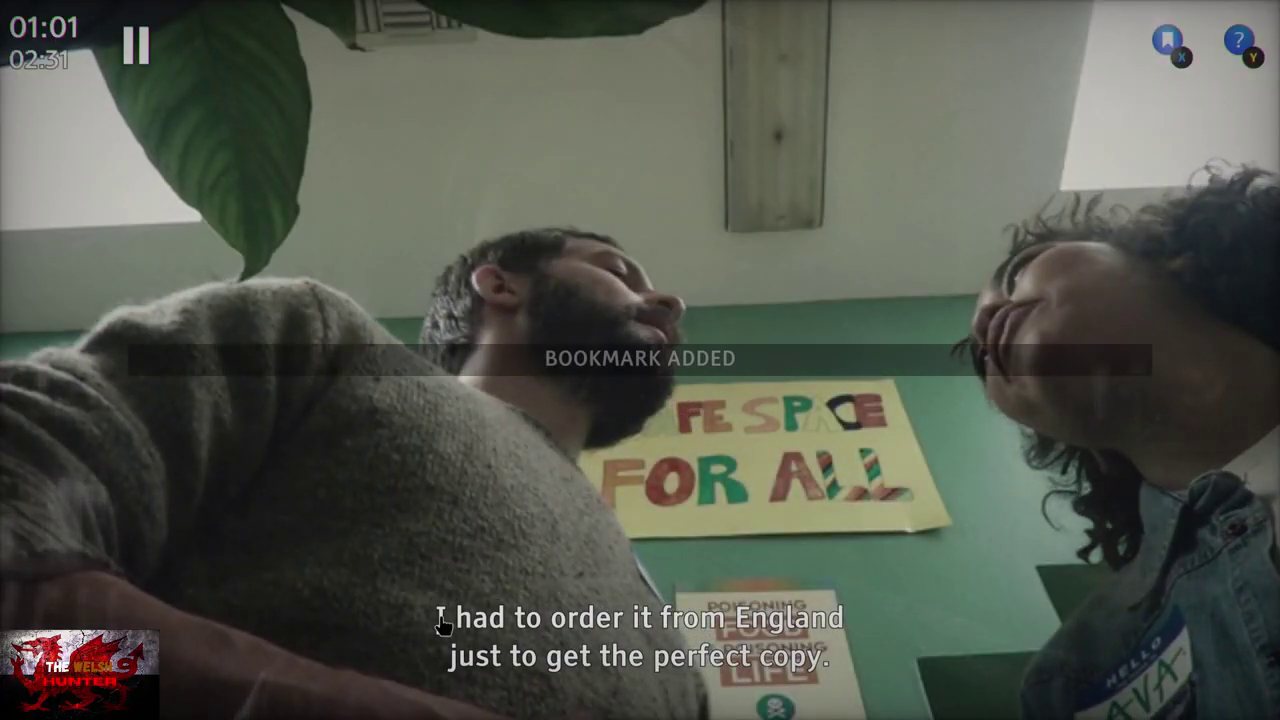
Search 'had' and bookmark the clip, then search 'Okay' and open PAFSQC17142.
left_click(470, 618)
left_click(480, 563)
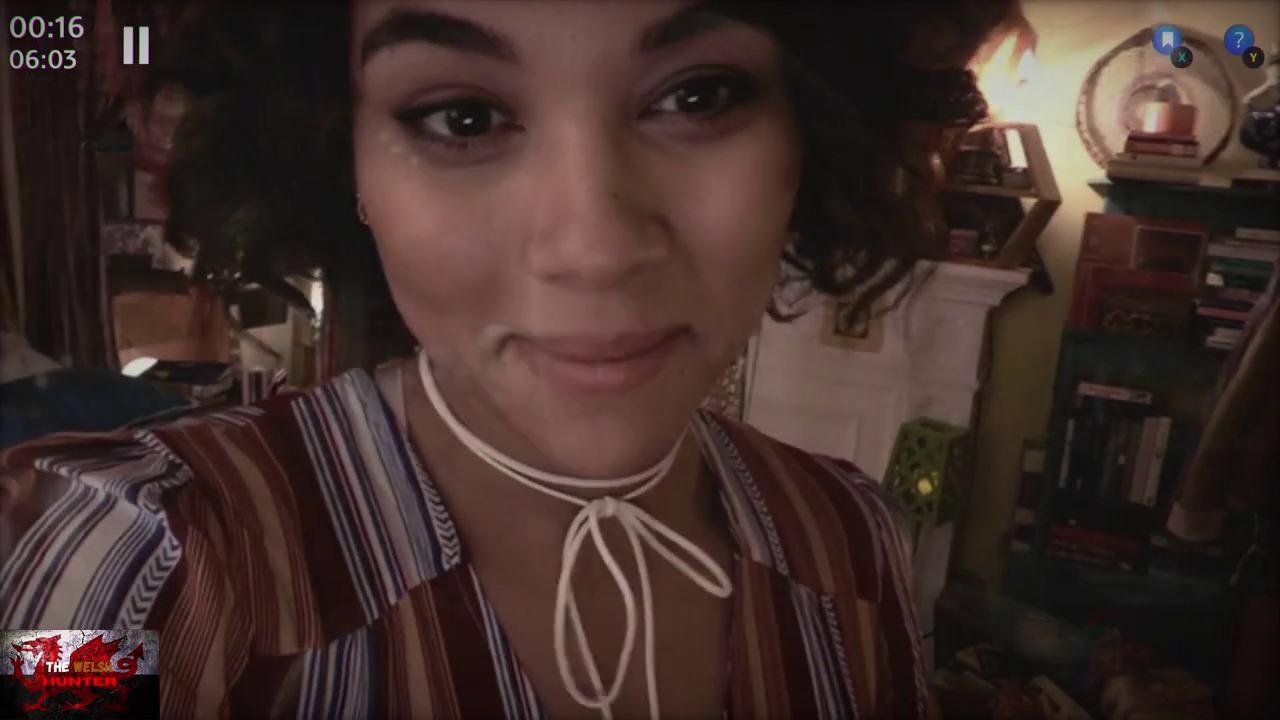
key("x")
key("x")
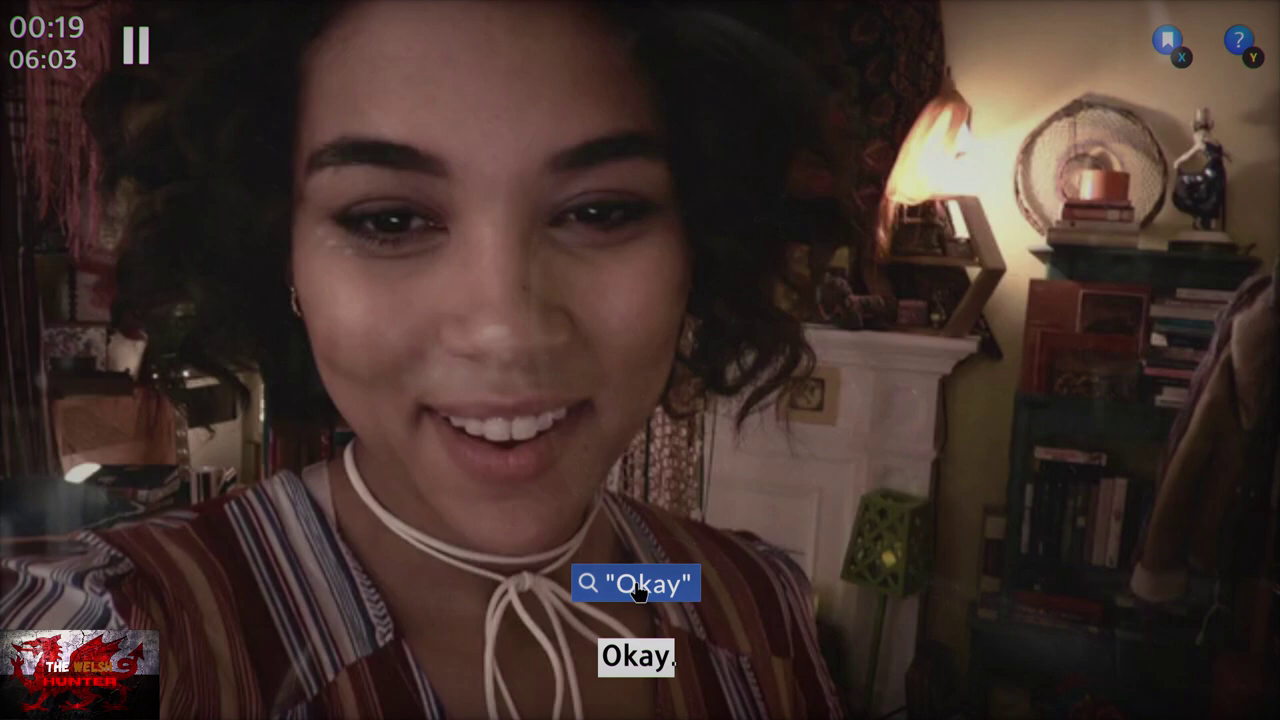
left_click(638, 590)
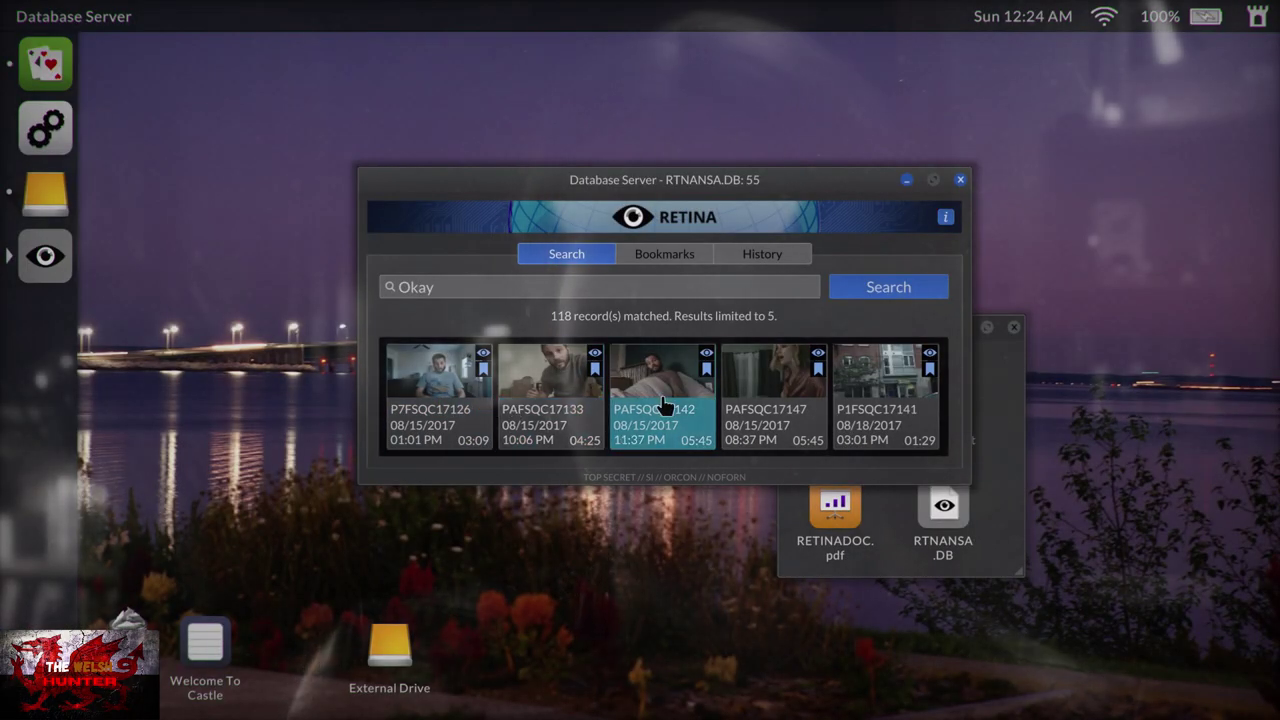
left_click(665, 405)
type("kiss")
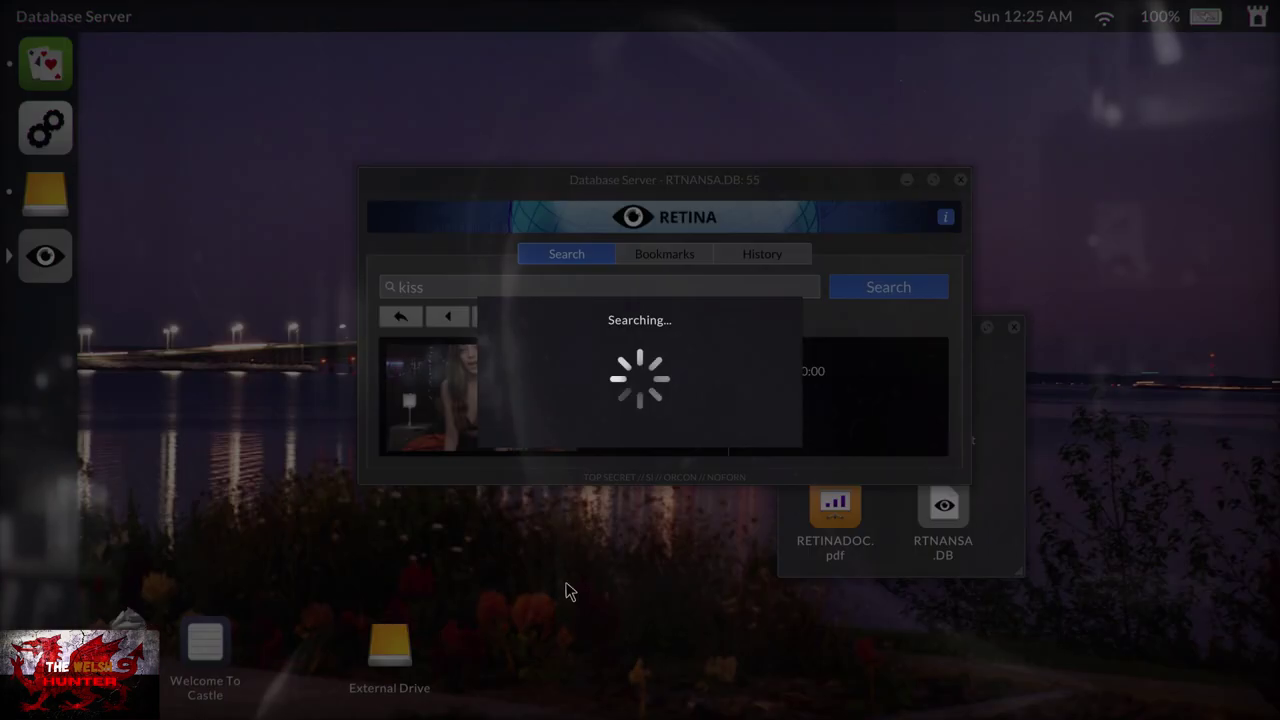
Bookmark record PAFSQC17237's clip and search the database for 'Fever'.
left_click(553, 405)
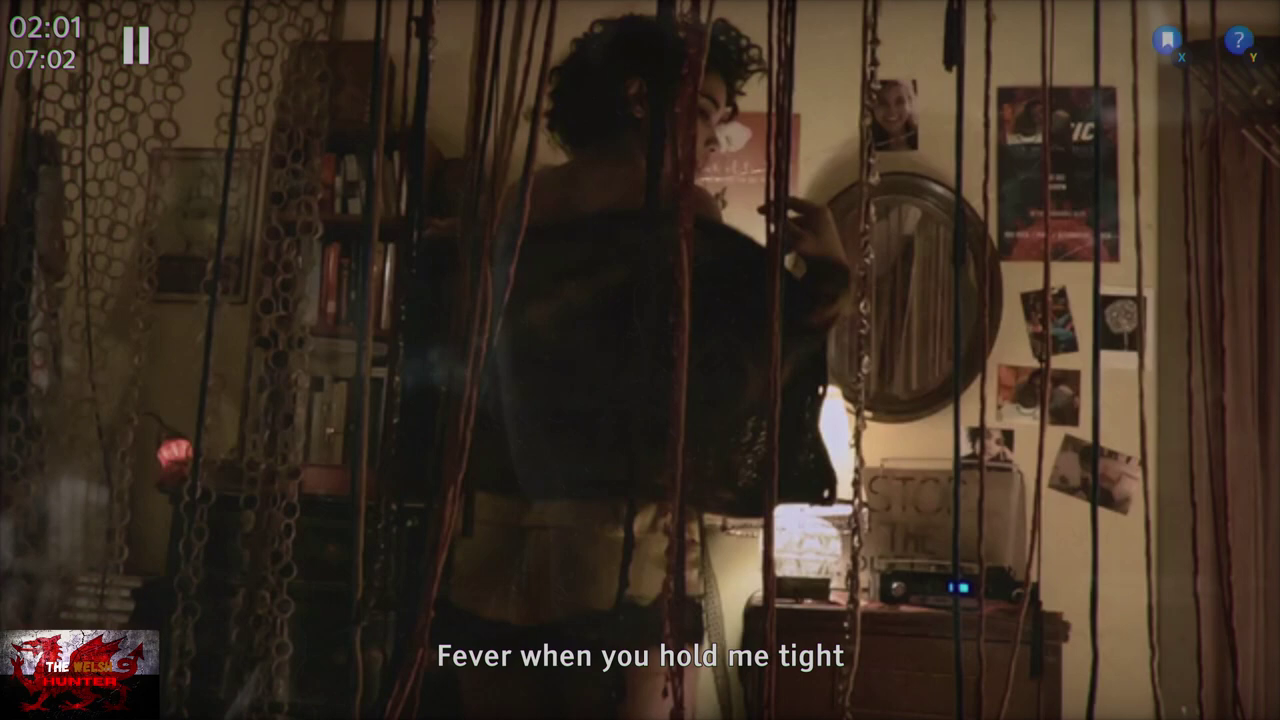
key("x")
left_click(476, 656)
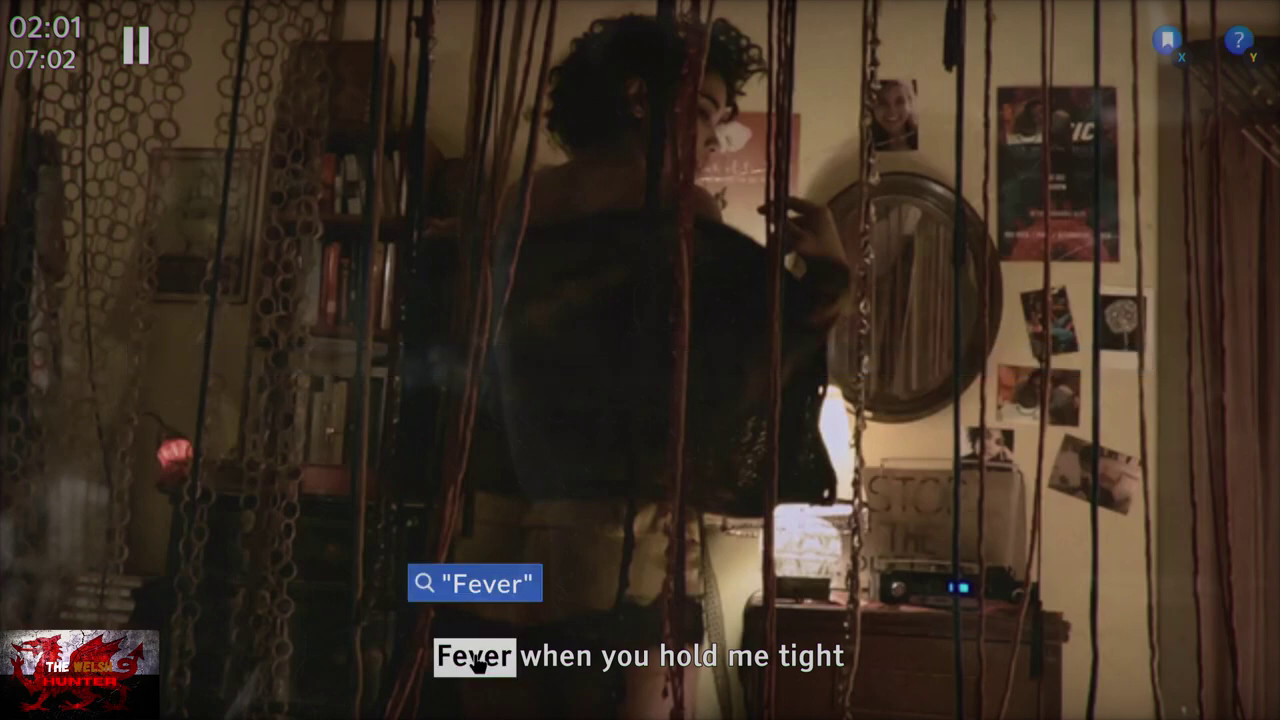
left_click(478, 588)
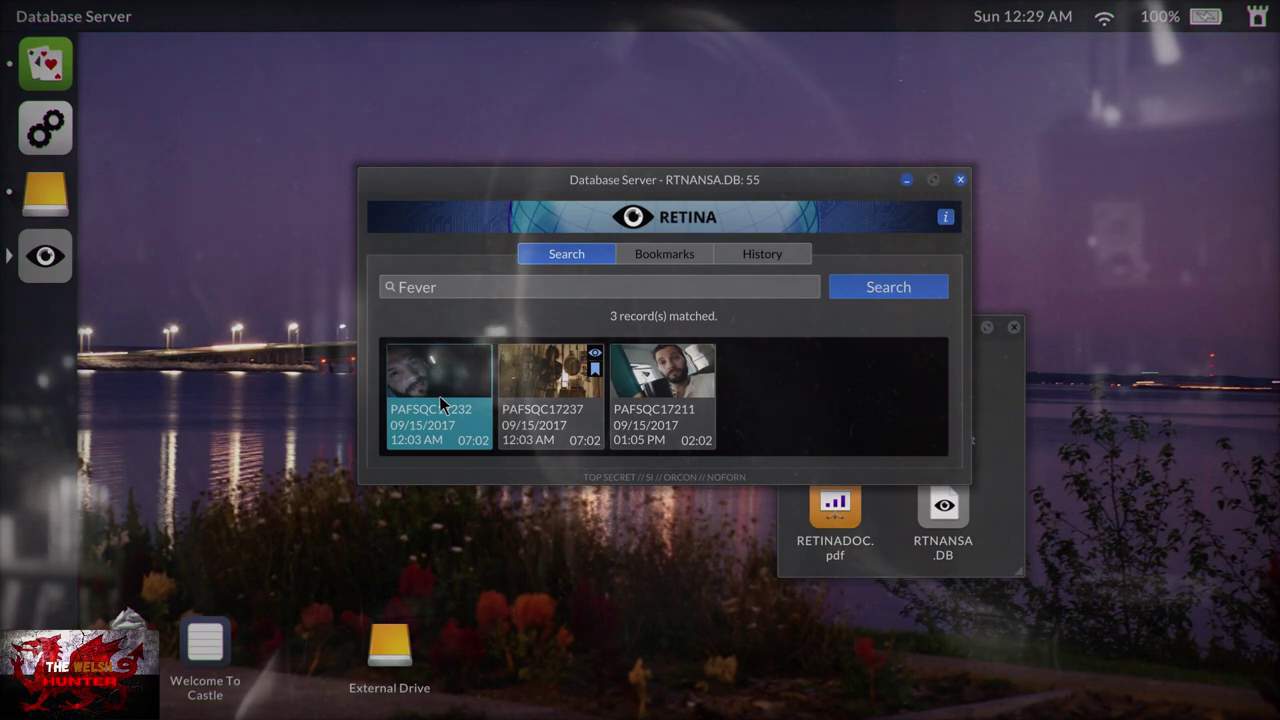
Watch PAFSQC17232 from its 01:53 match, then back out to the Fever results.
left_click(440, 400)
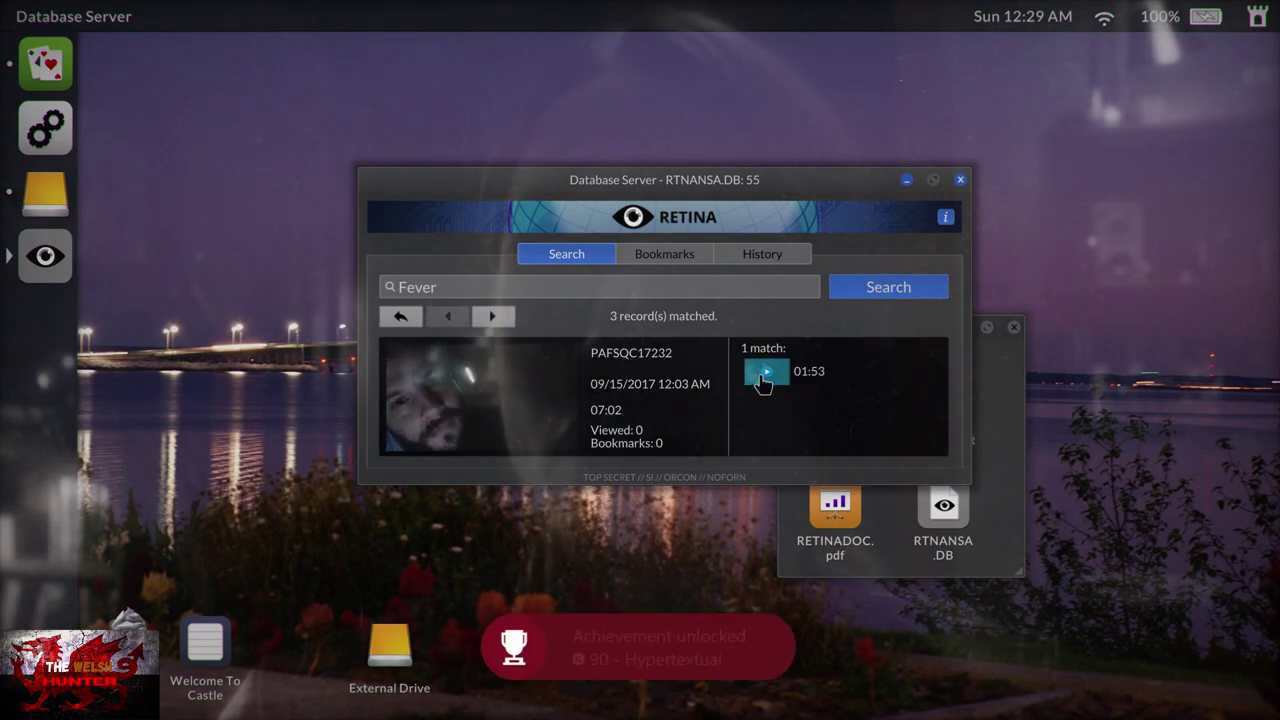
left_click(765, 375)
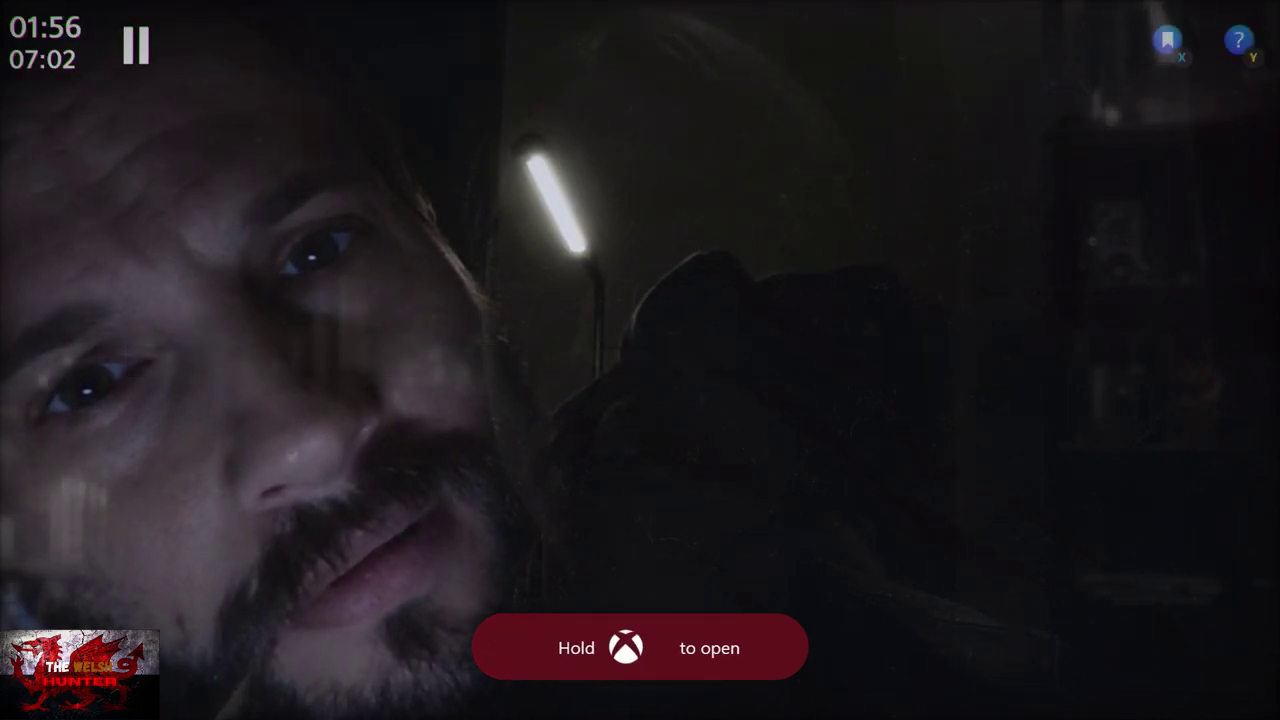
key("Escape")
key("Escape")
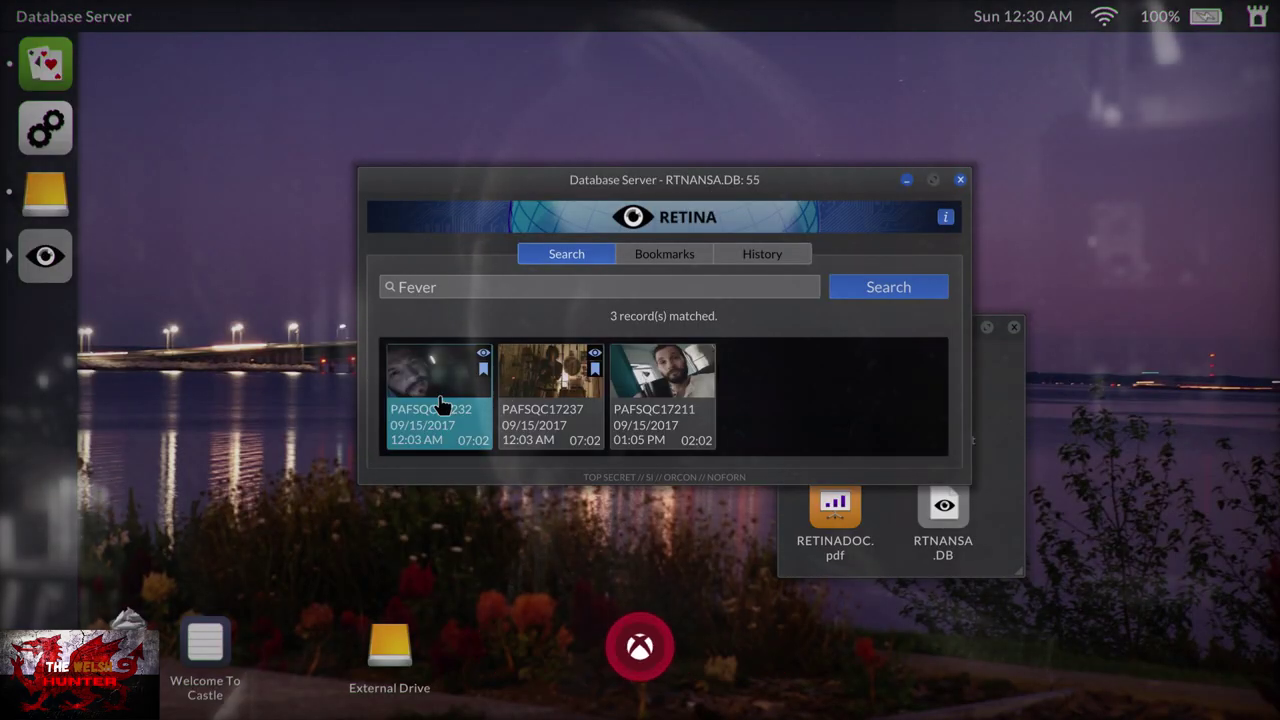
key("Escape")
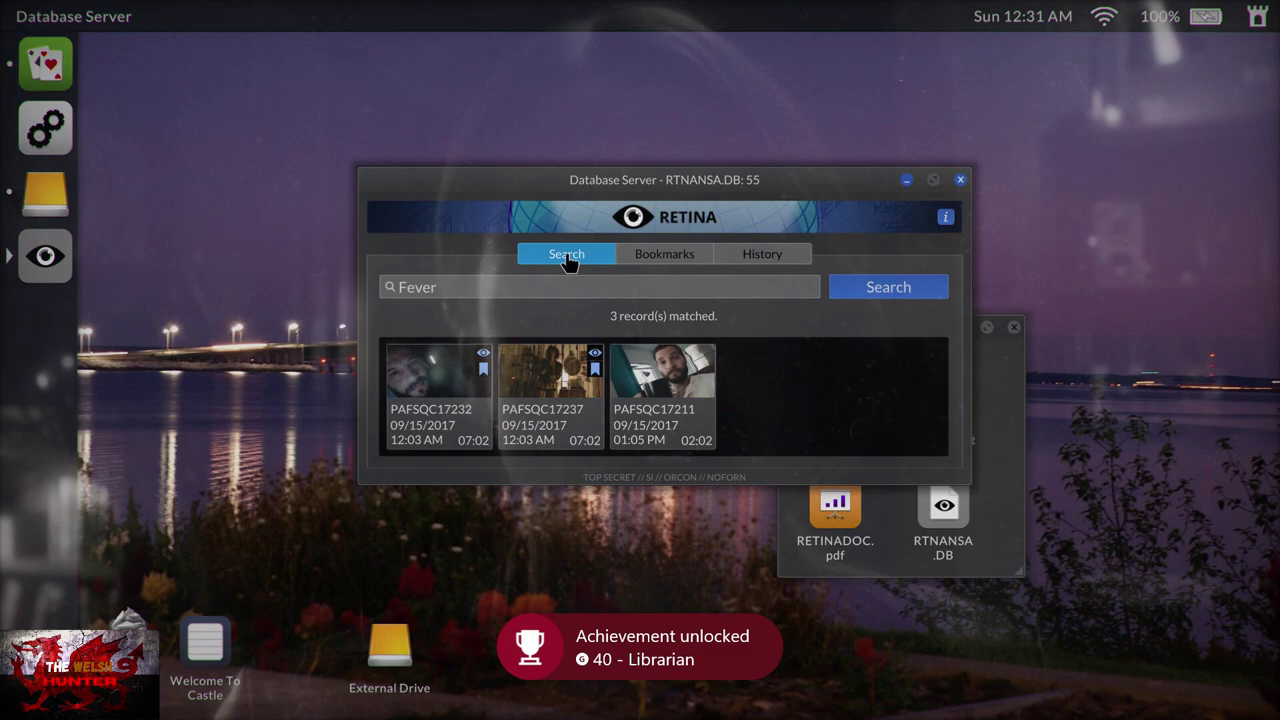
In Bookmarks, sort by Tags, tick every bookmark, and open the tagging panel.
left_click(664, 254)
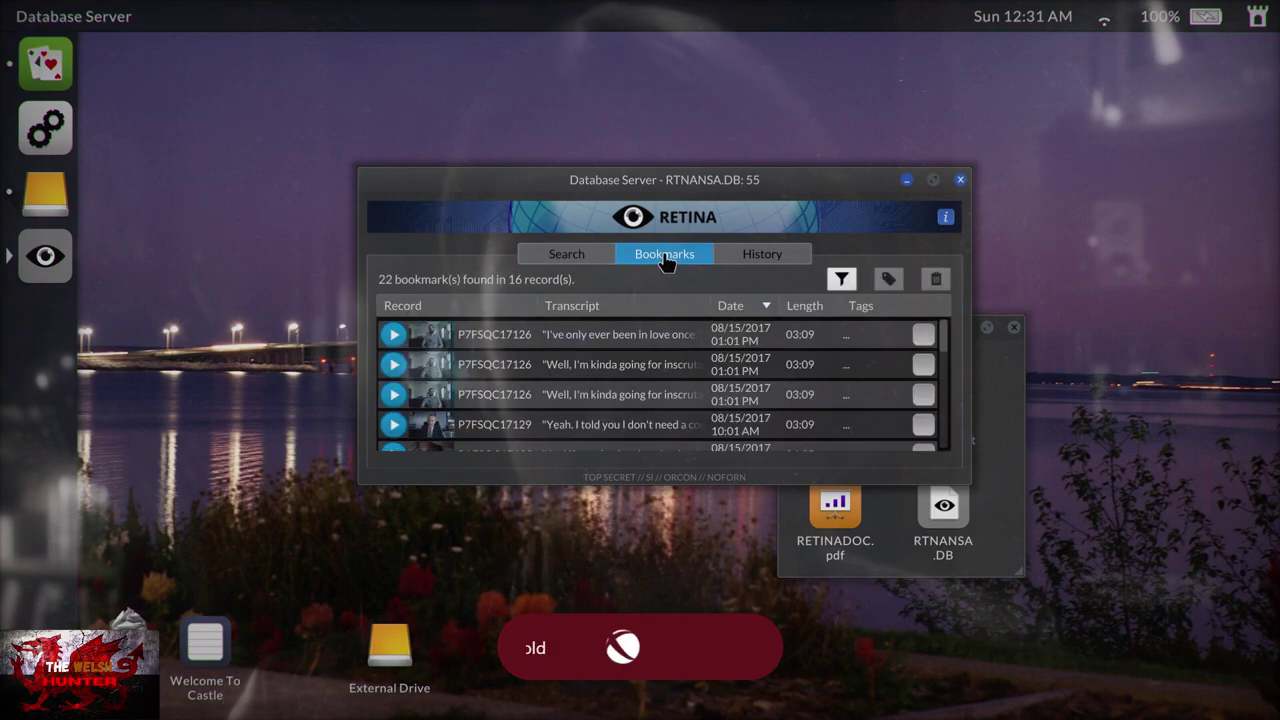
left_click(898, 306)
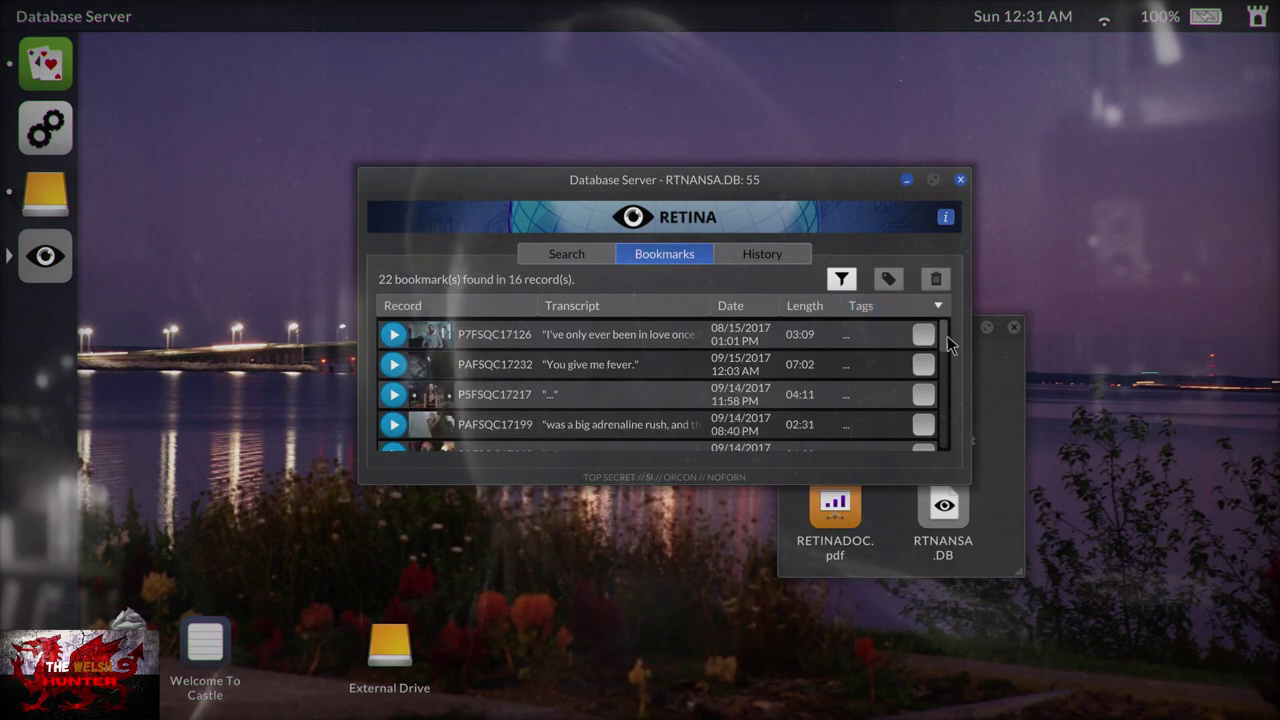
left_click(924, 336)
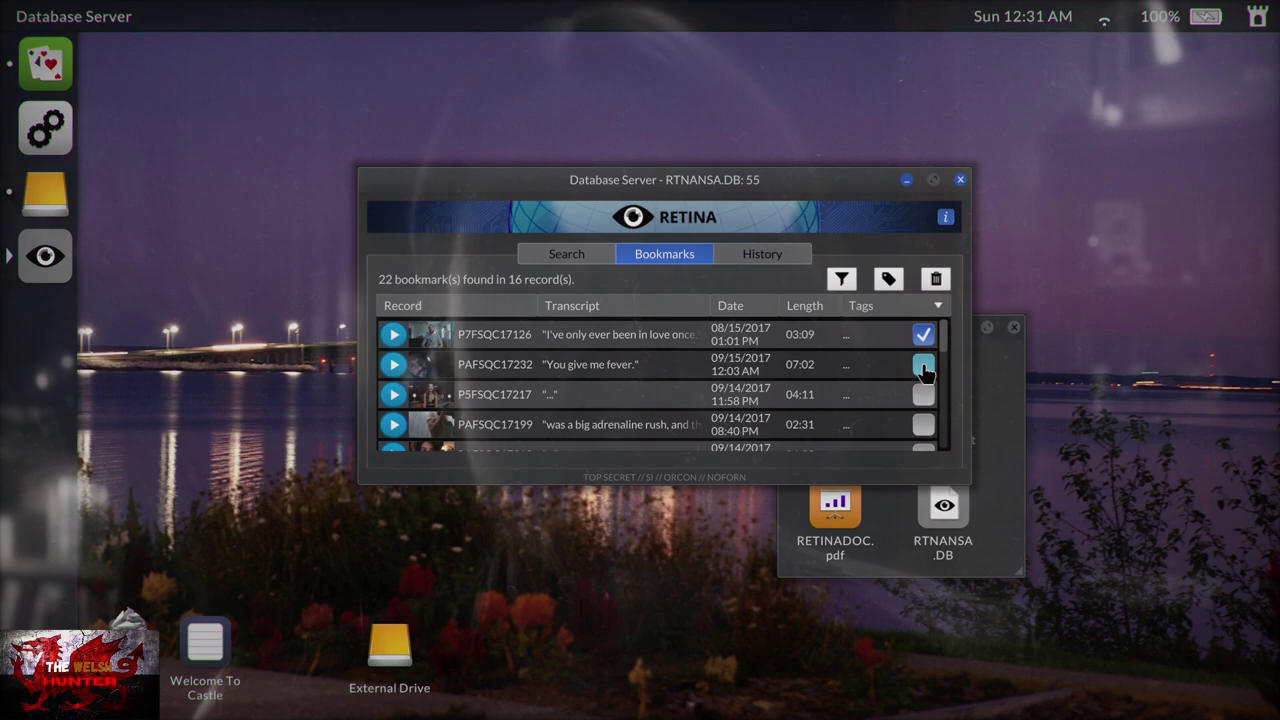
left_click(888, 279)
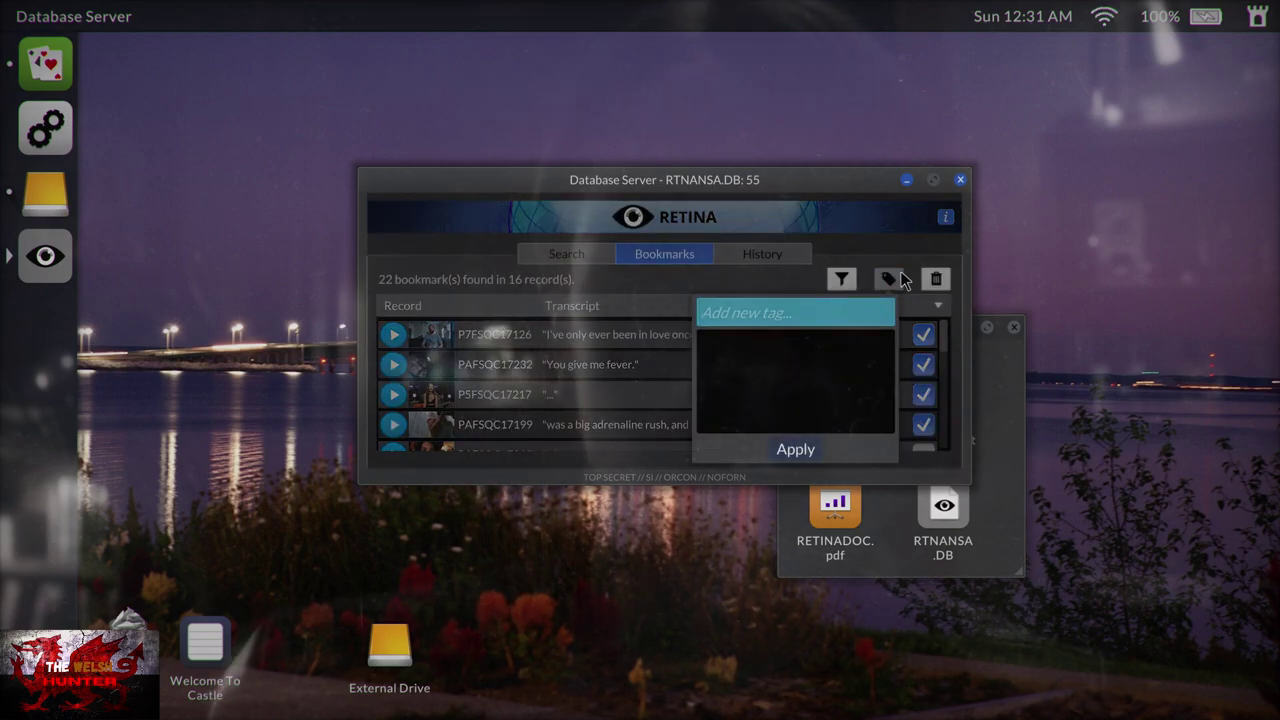
Create a new bookmark tag named '1' with the on-screen keyboard.
left_click(798, 316)
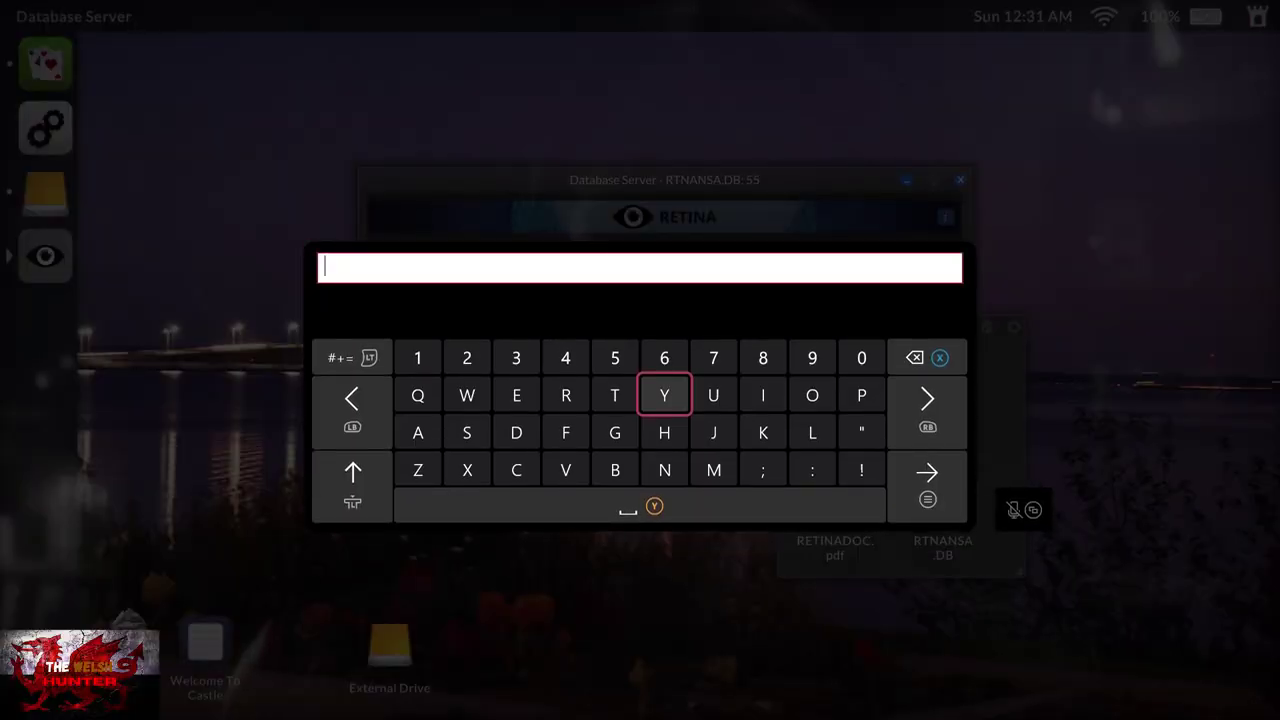
key("Down")
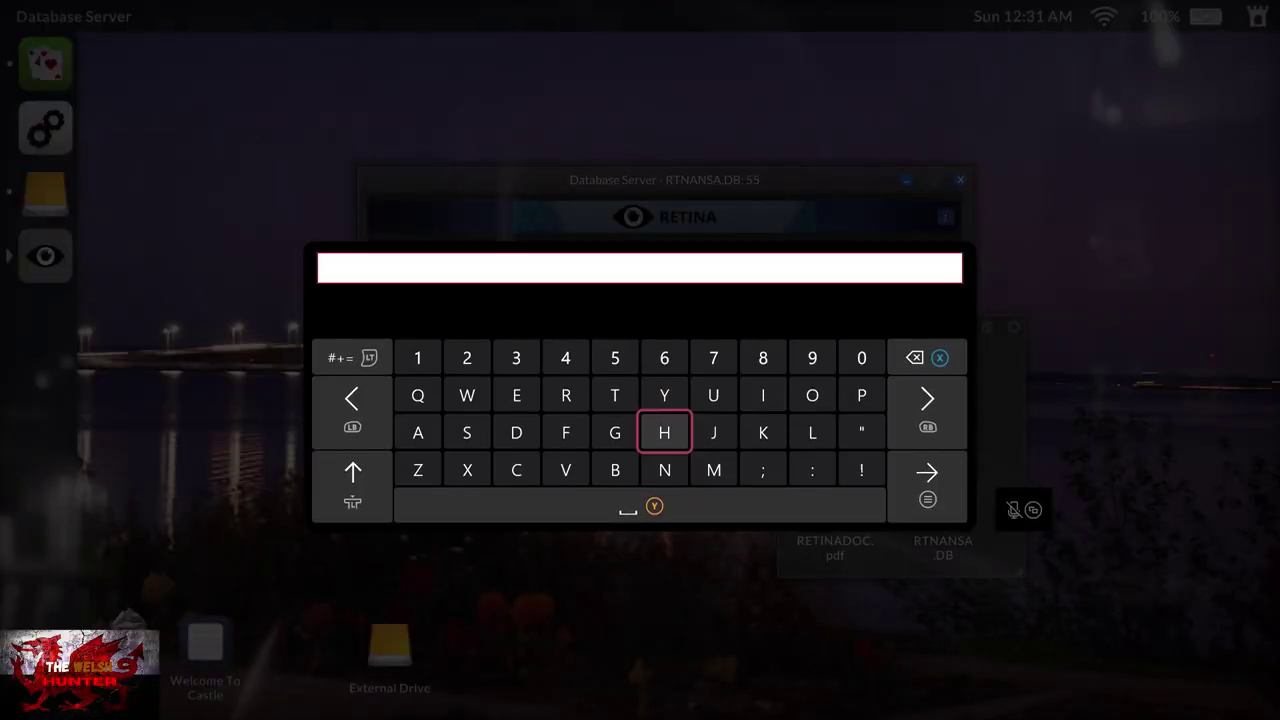
key("Up")
key("Left")
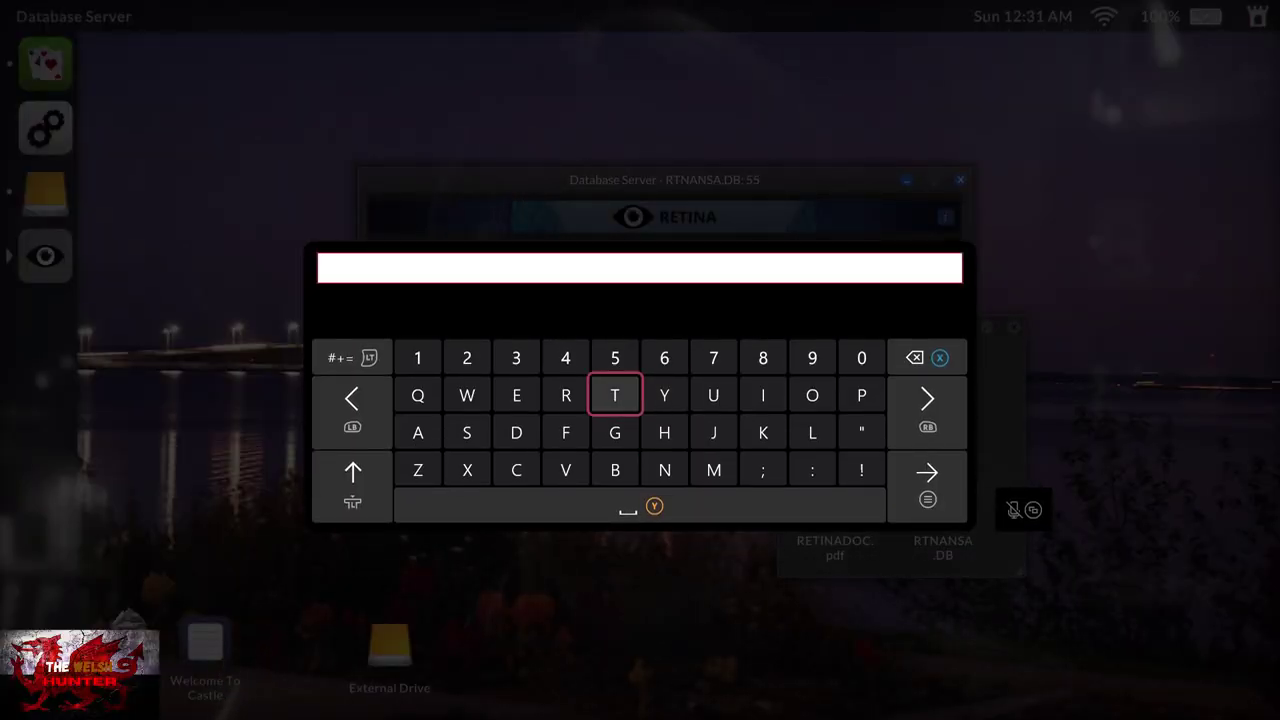
key("Left")
key("Left")
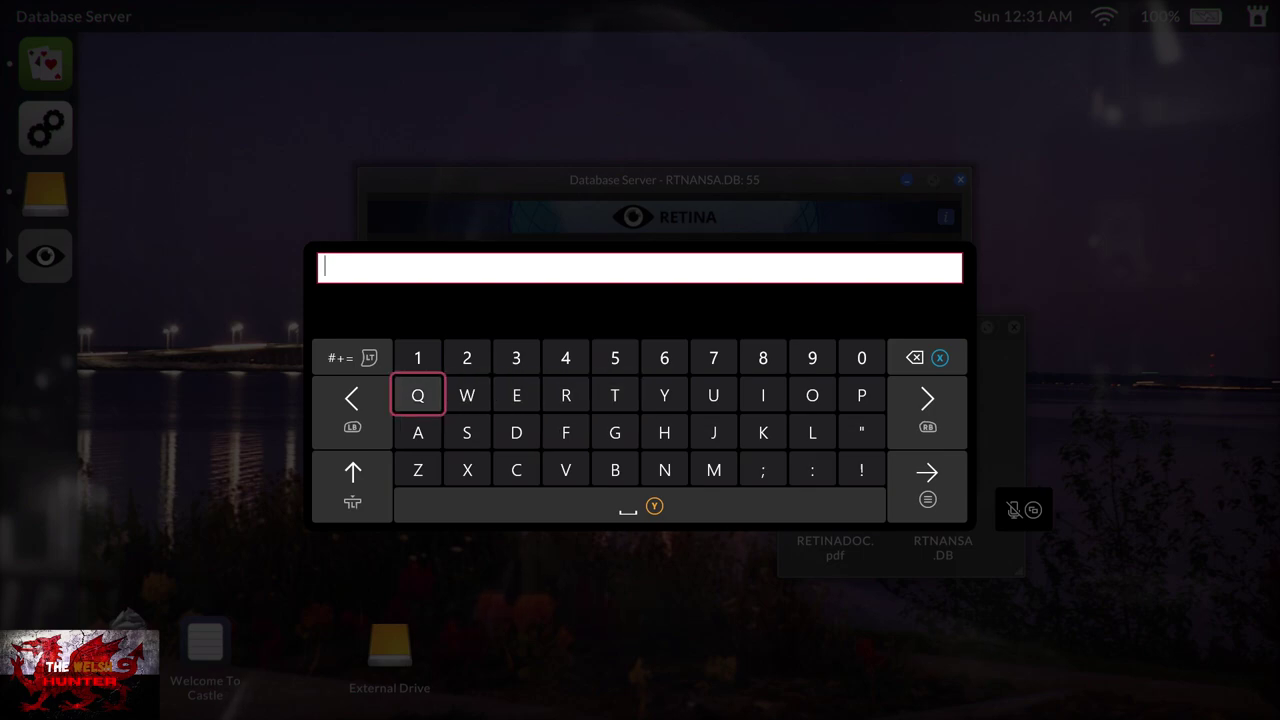
key("Right")
key("Right")
key("Right")
key("Left")
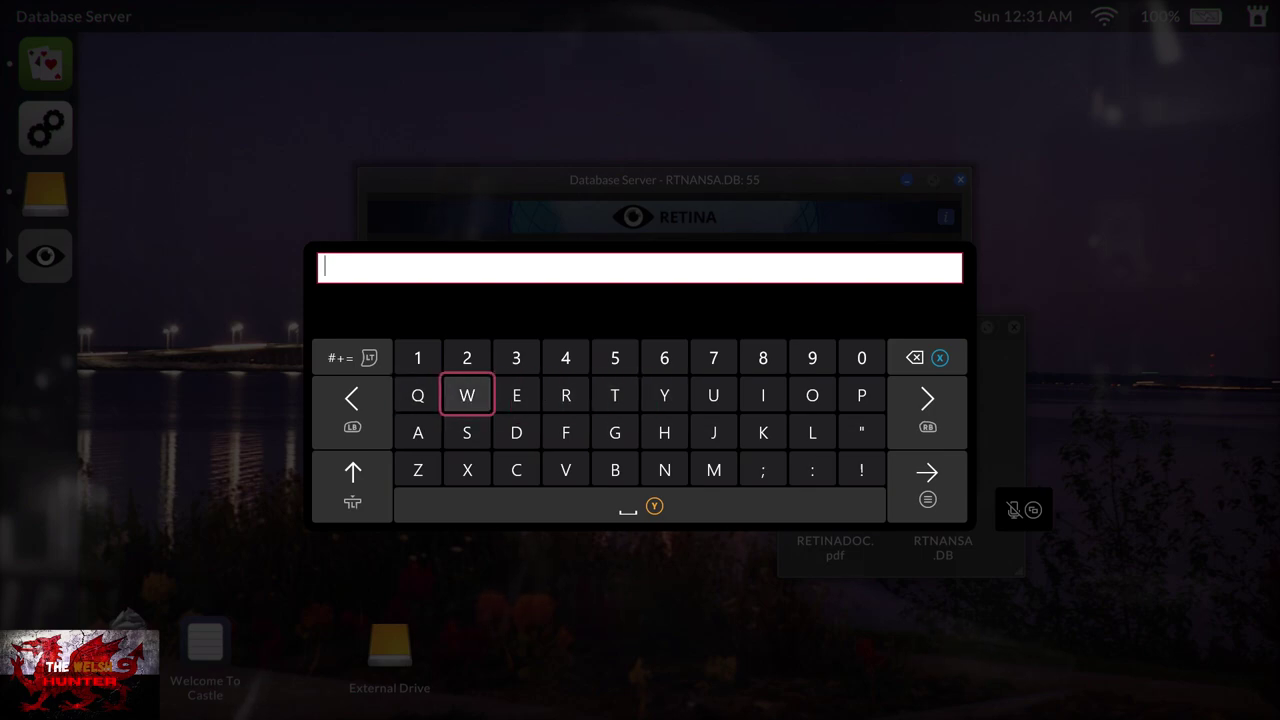
key("Return")
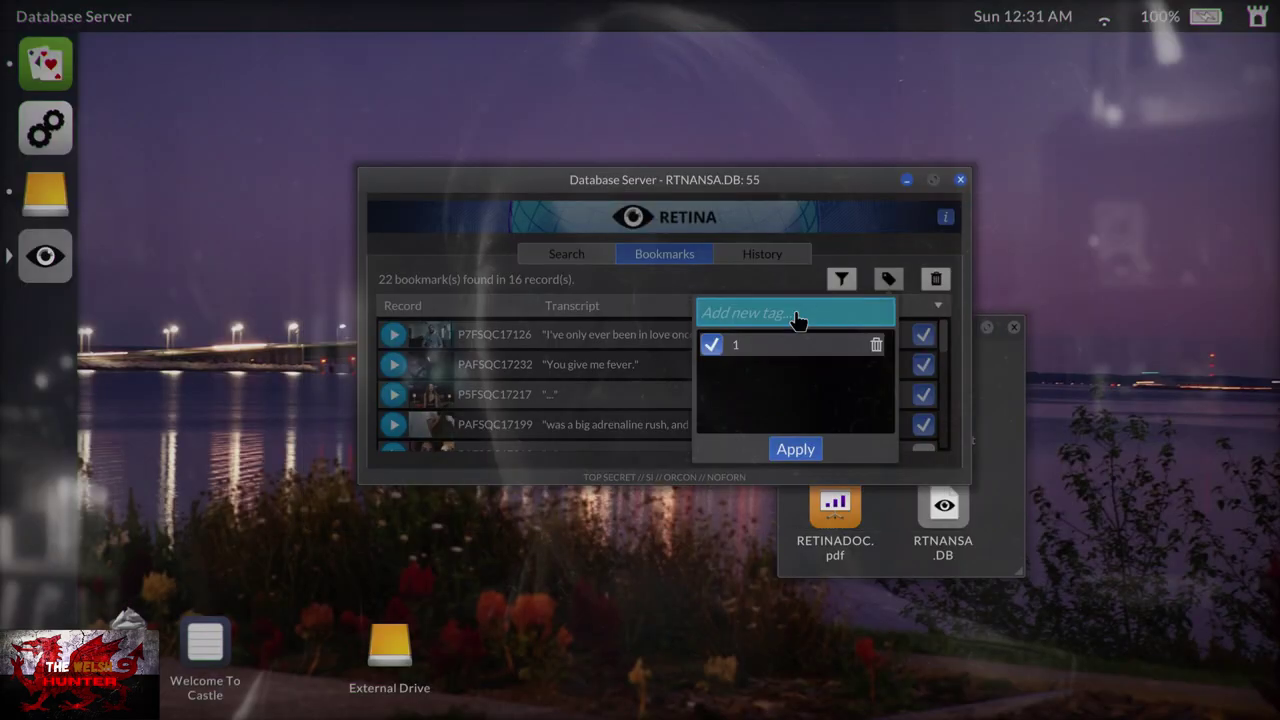
Create new tags '2', '654' and '678'.
left_click(797, 323)
key("Up")
key("Up")
key("Left")
key("Left")
key("Left")
key("Left")
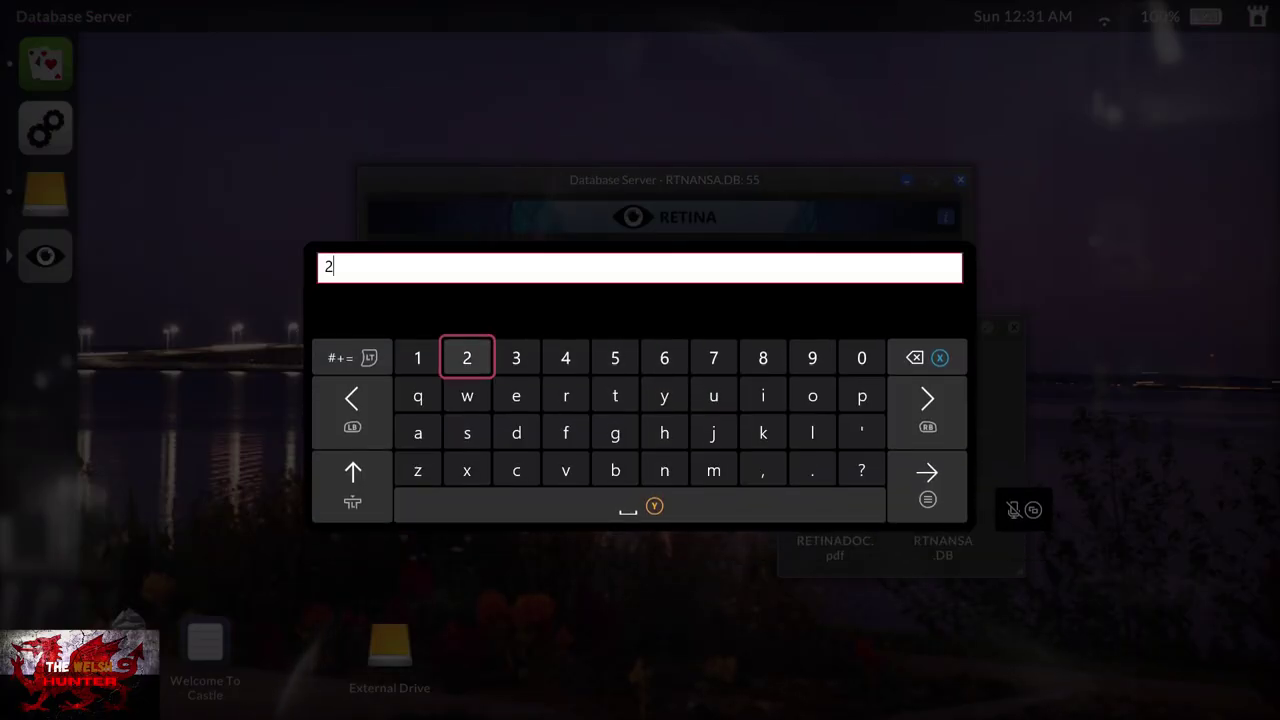
key("Return")
left_click(797, 323)
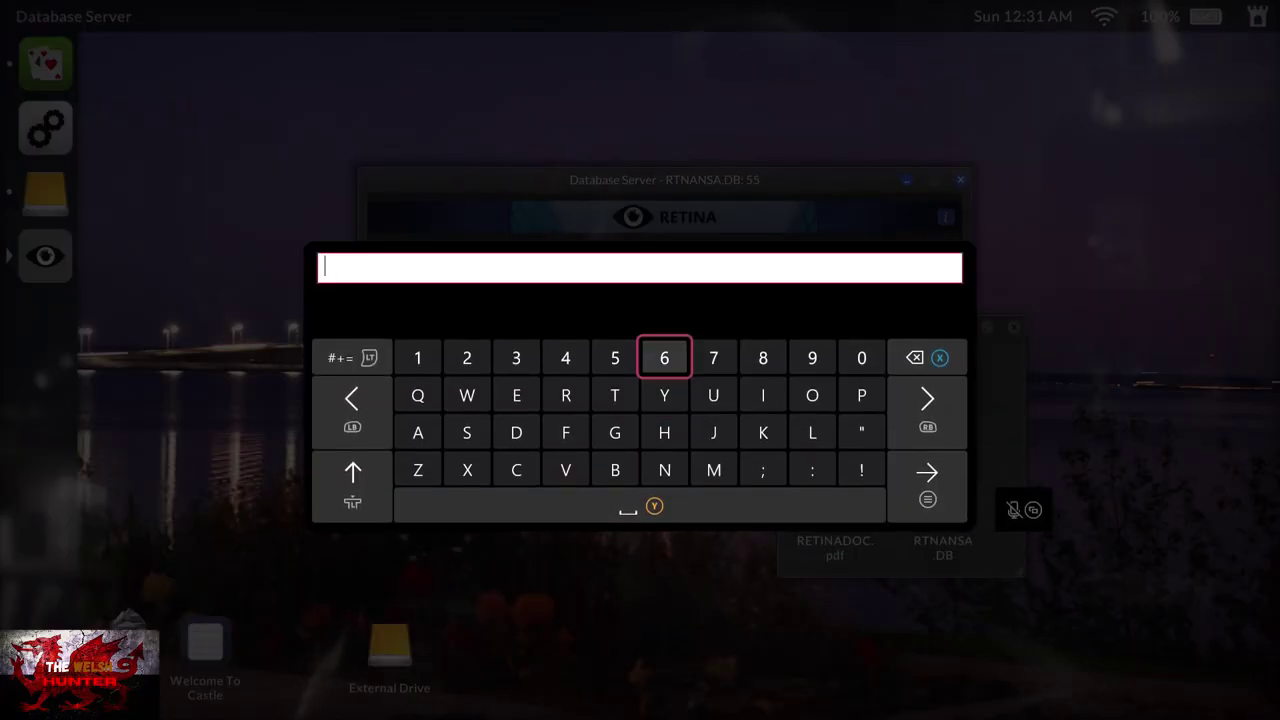
type("654")
key("Return")
left_click(797, 323)
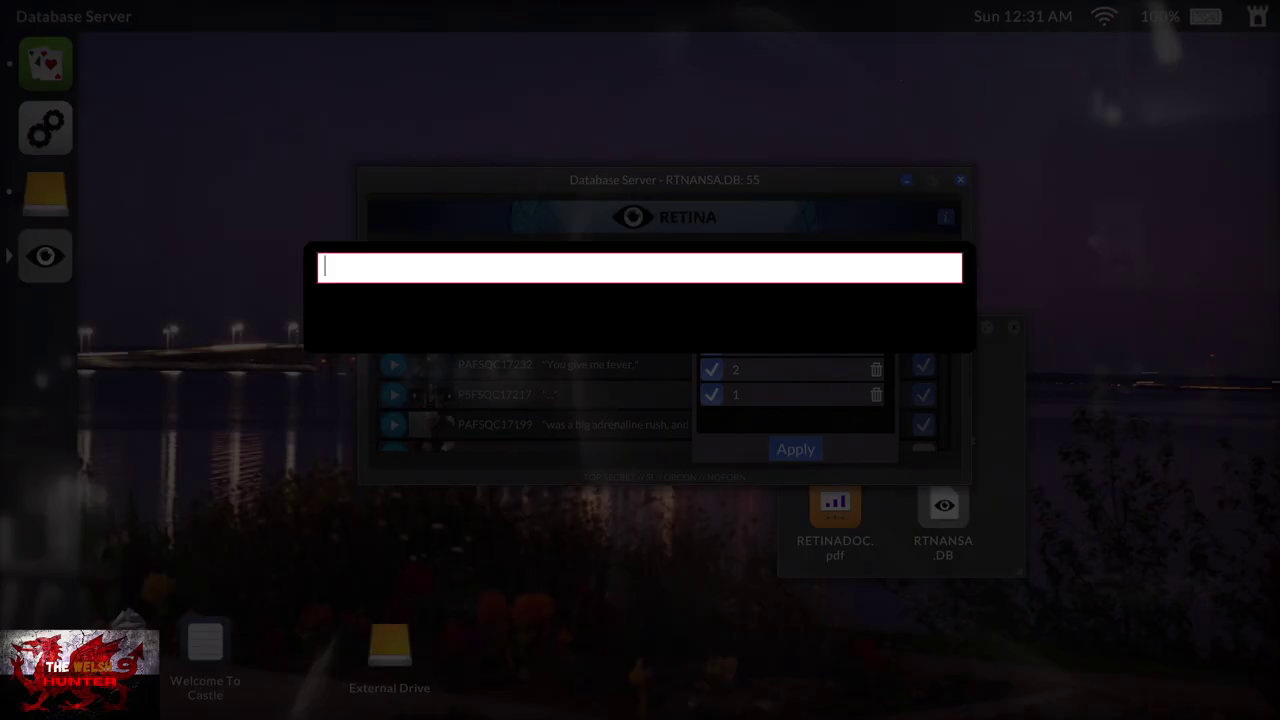
type("678")
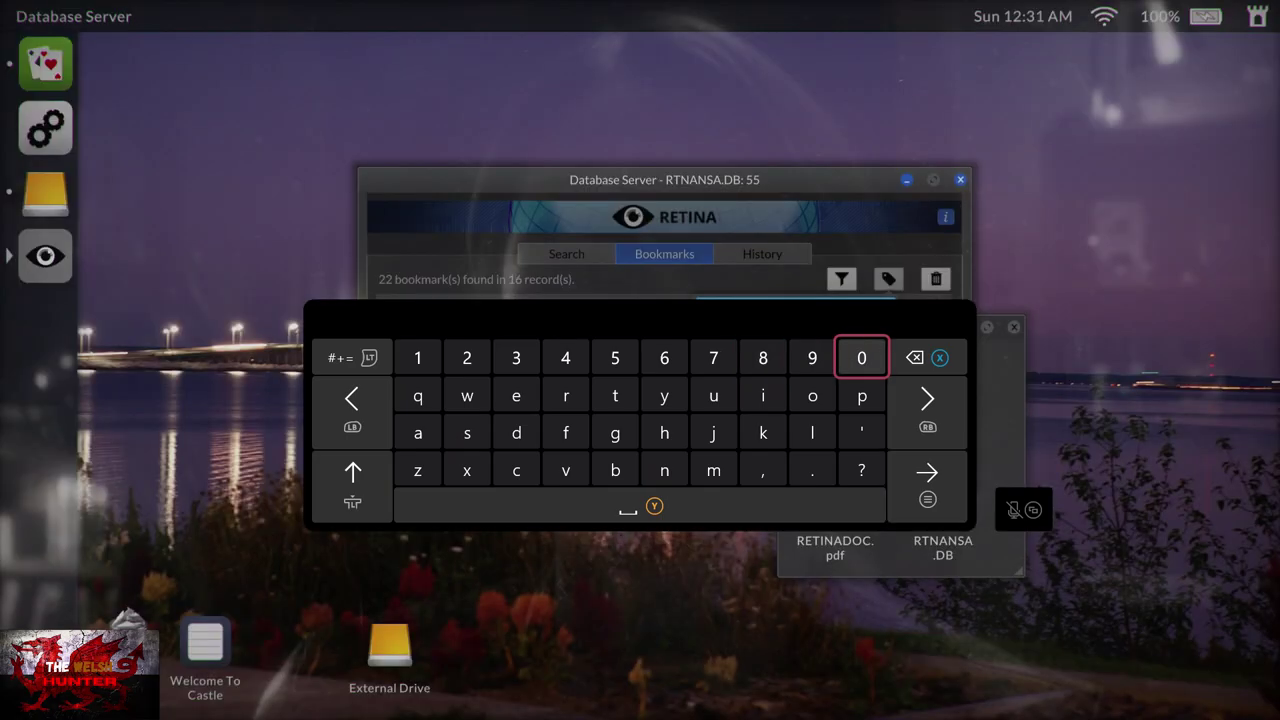
key("Return")
Add tags Upyamum and Upyadad2ifhewants, then close the tag panel.
left_click(797, 323)
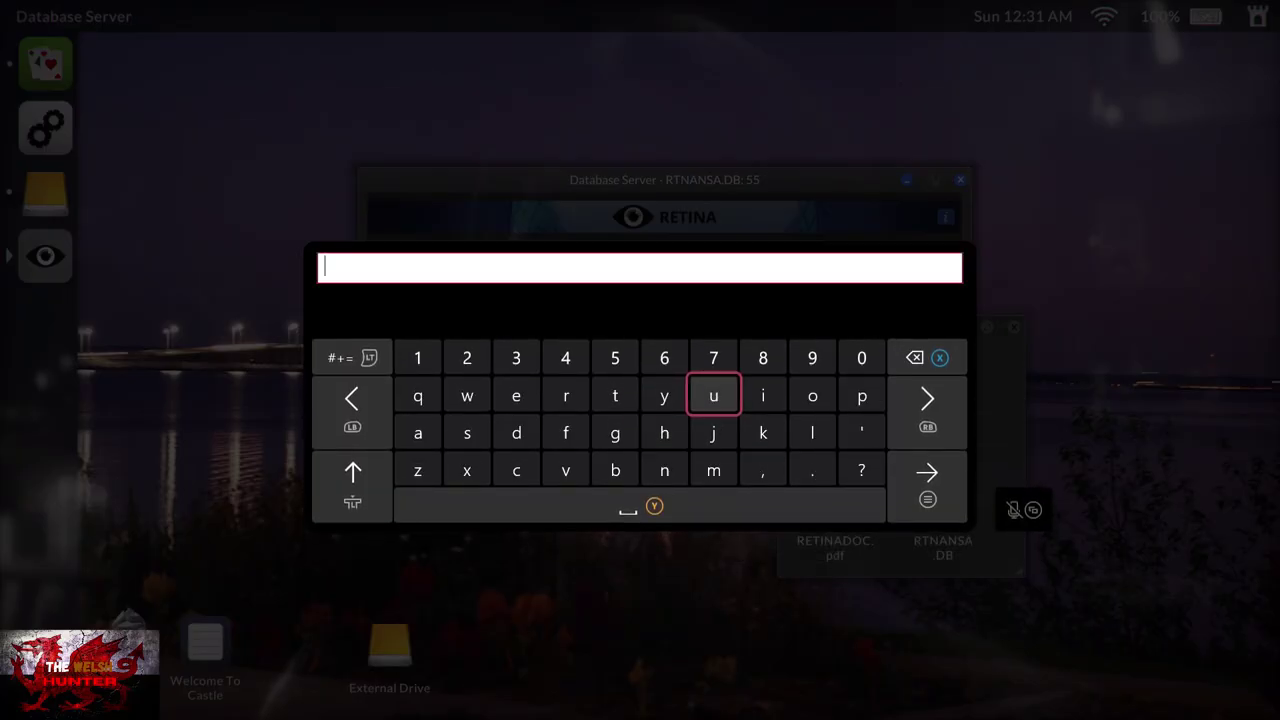
type("Upy")
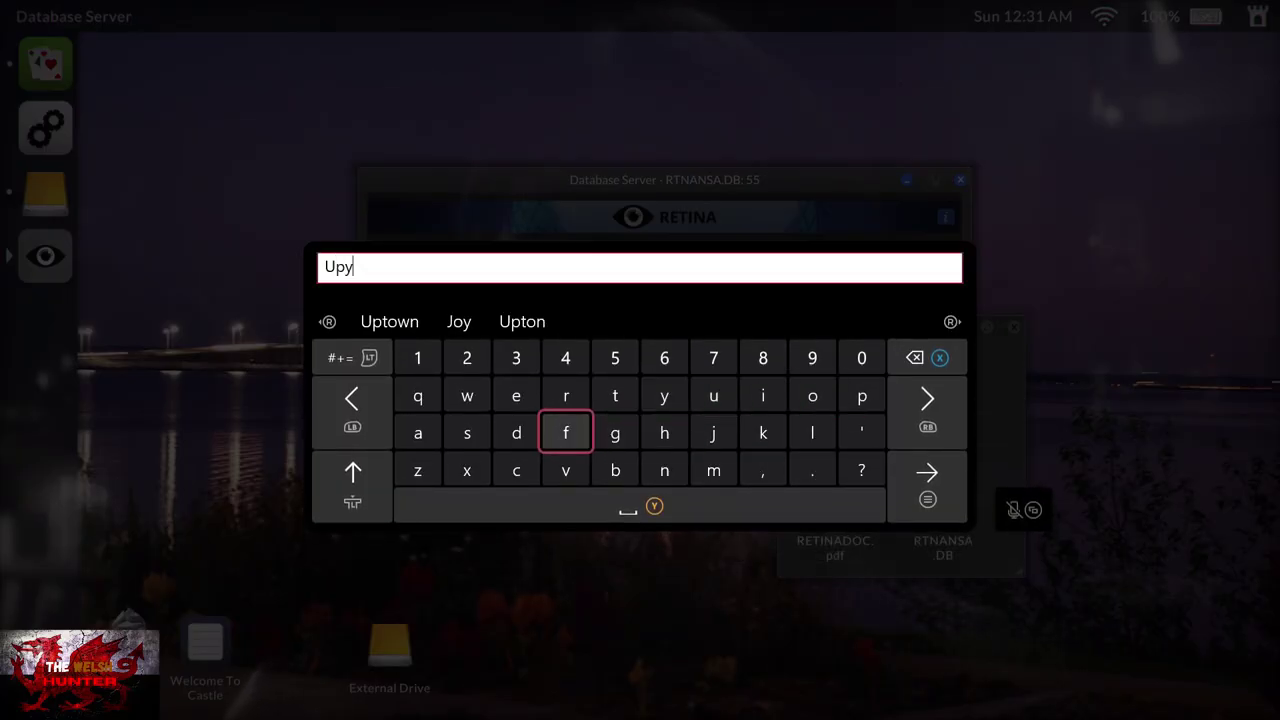
type("amum")
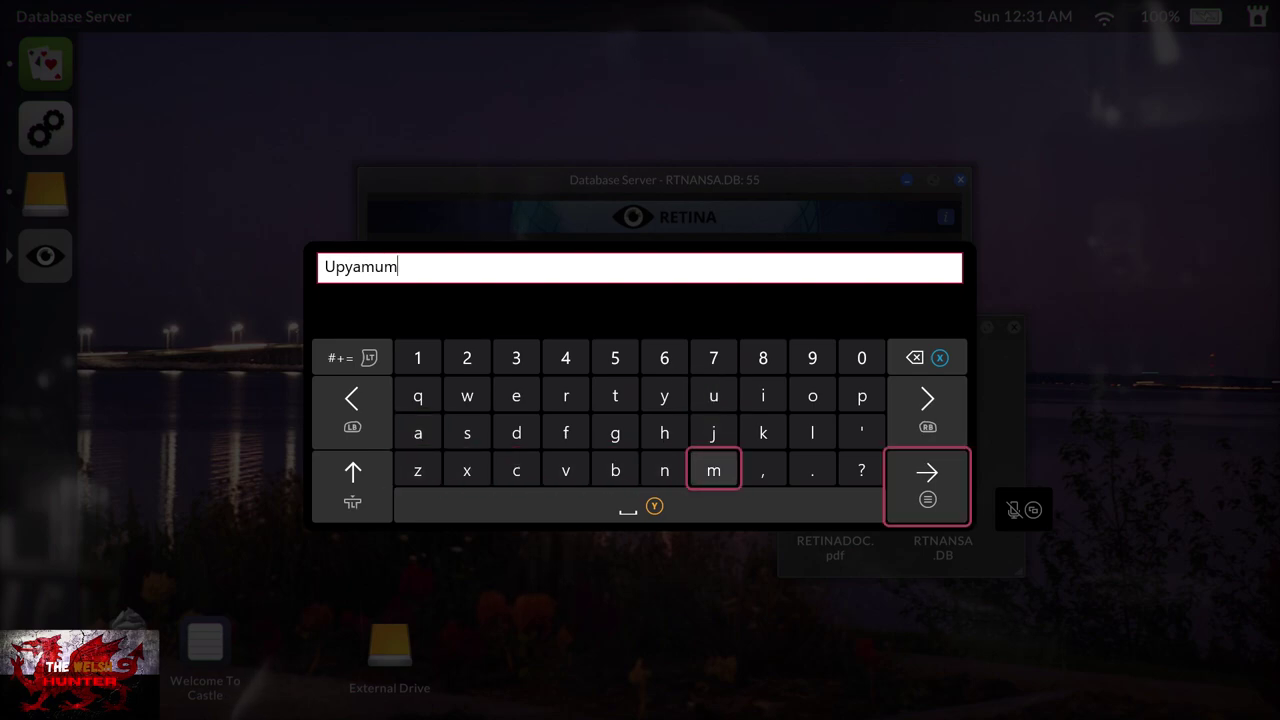
key("Return")
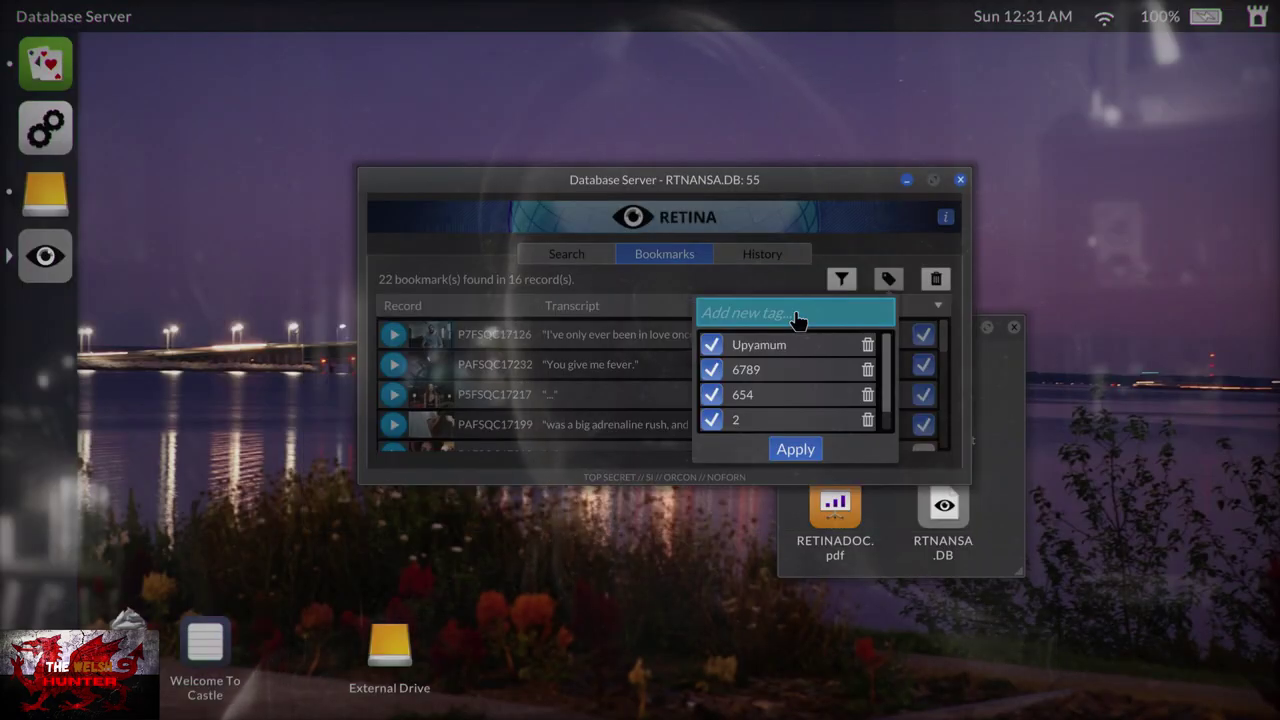
key("Return")
type("U")
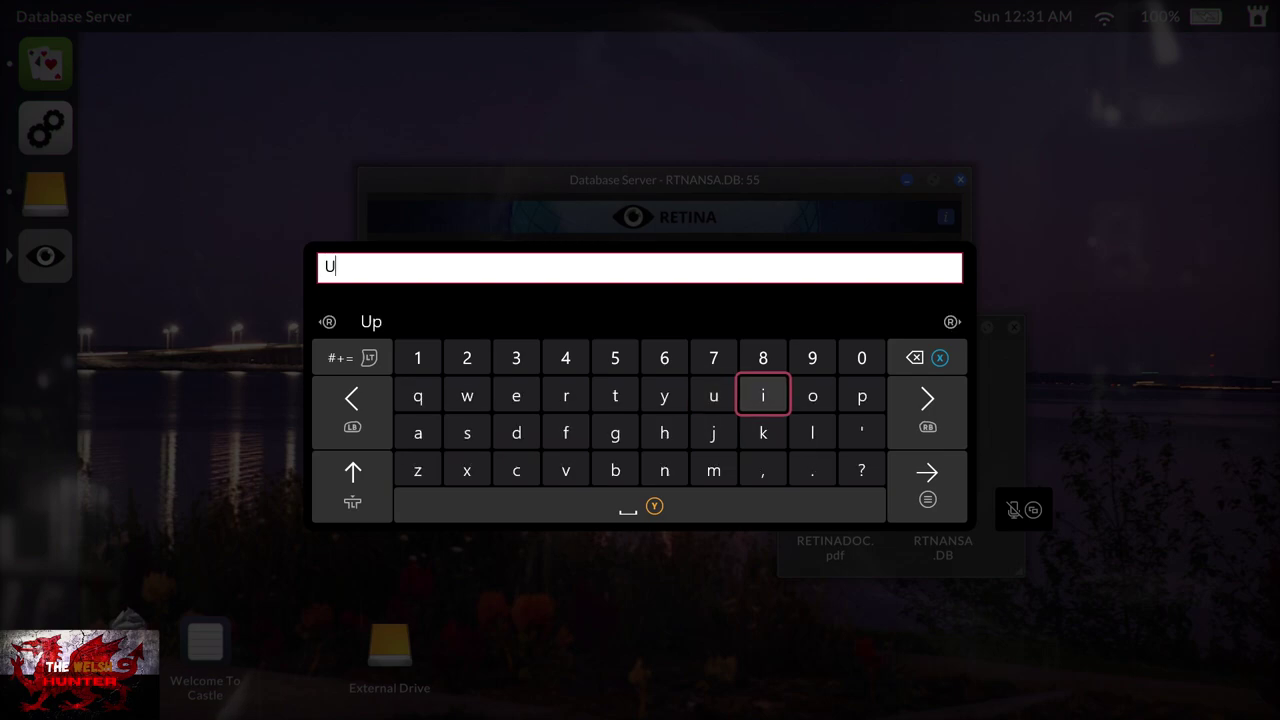
type("py")
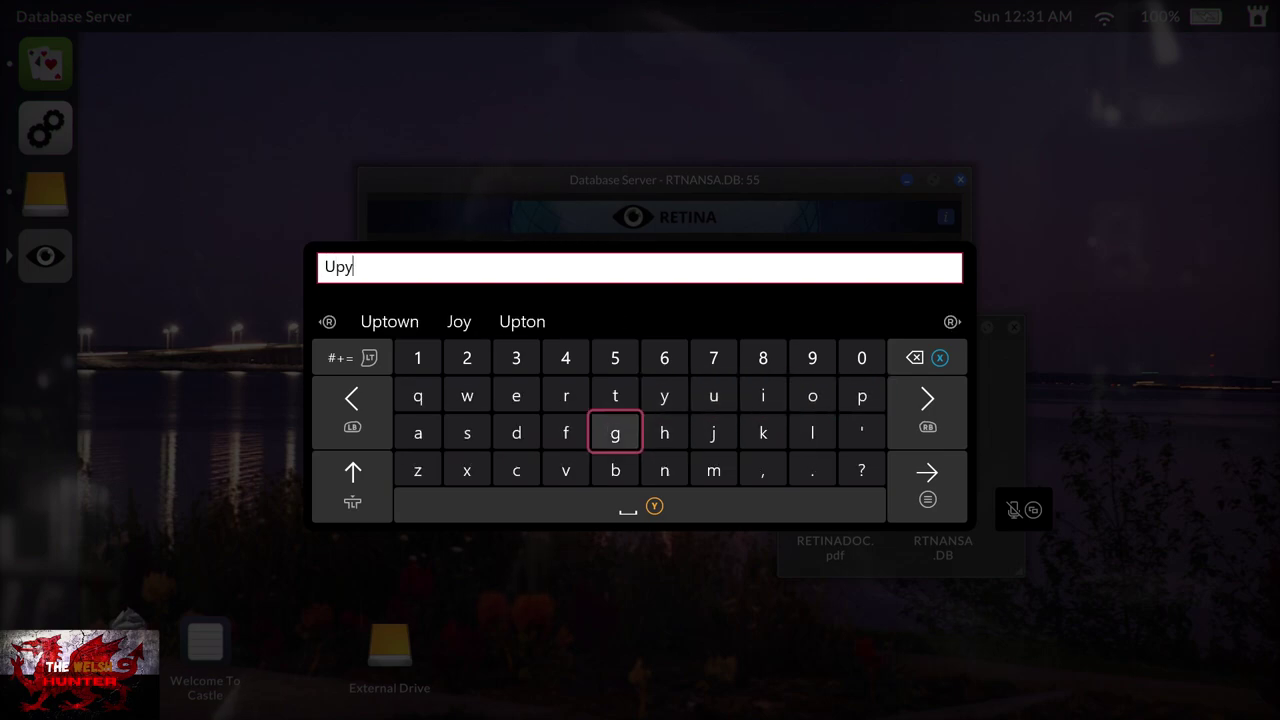
type("ad")
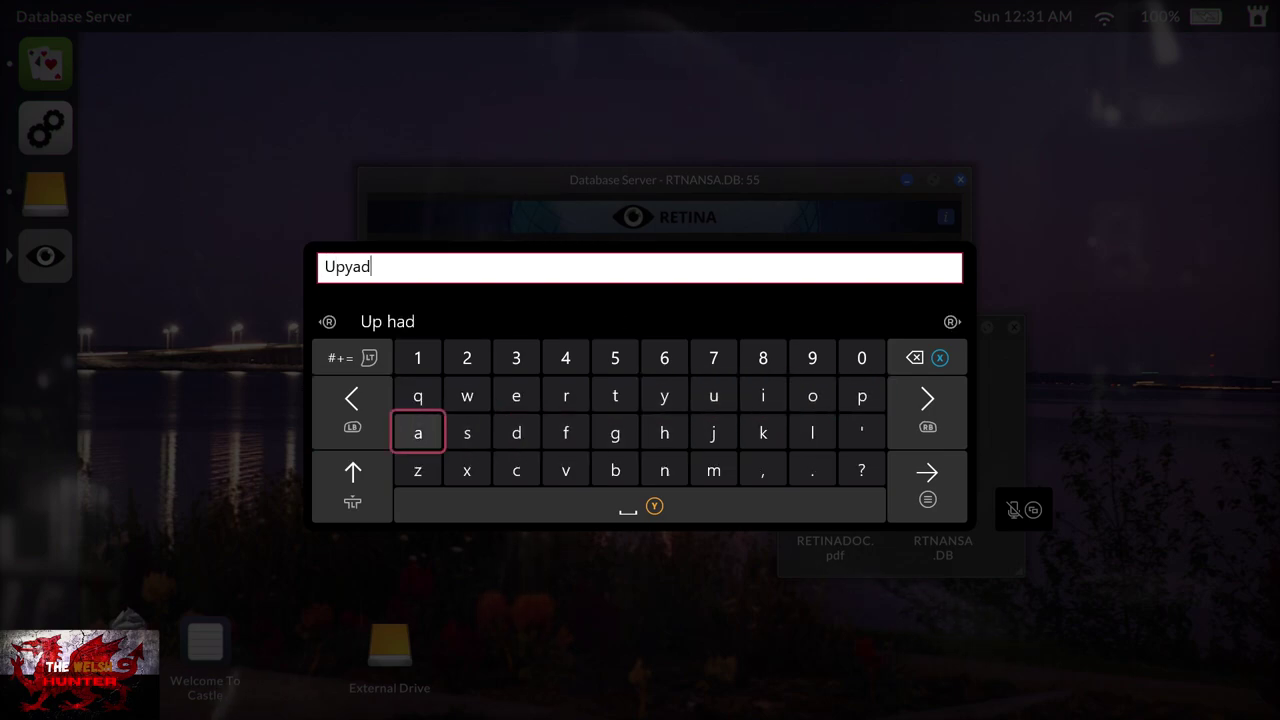
type("ad")
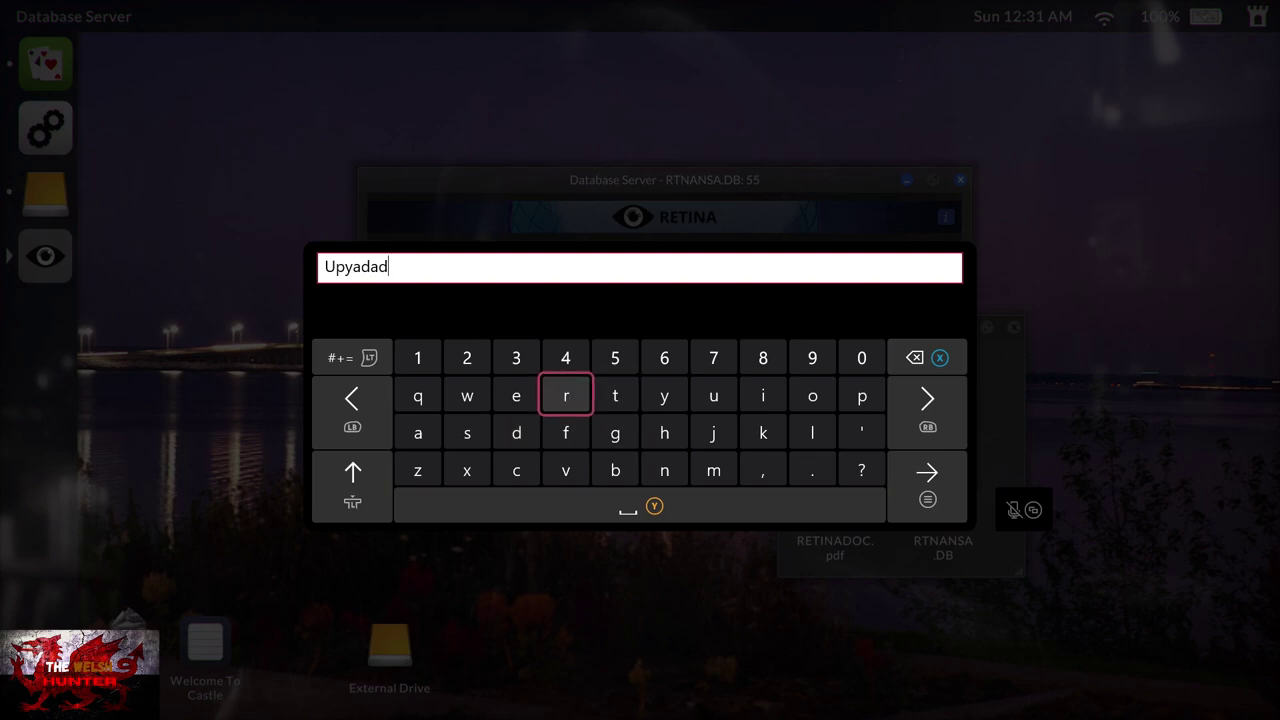
type("2u")
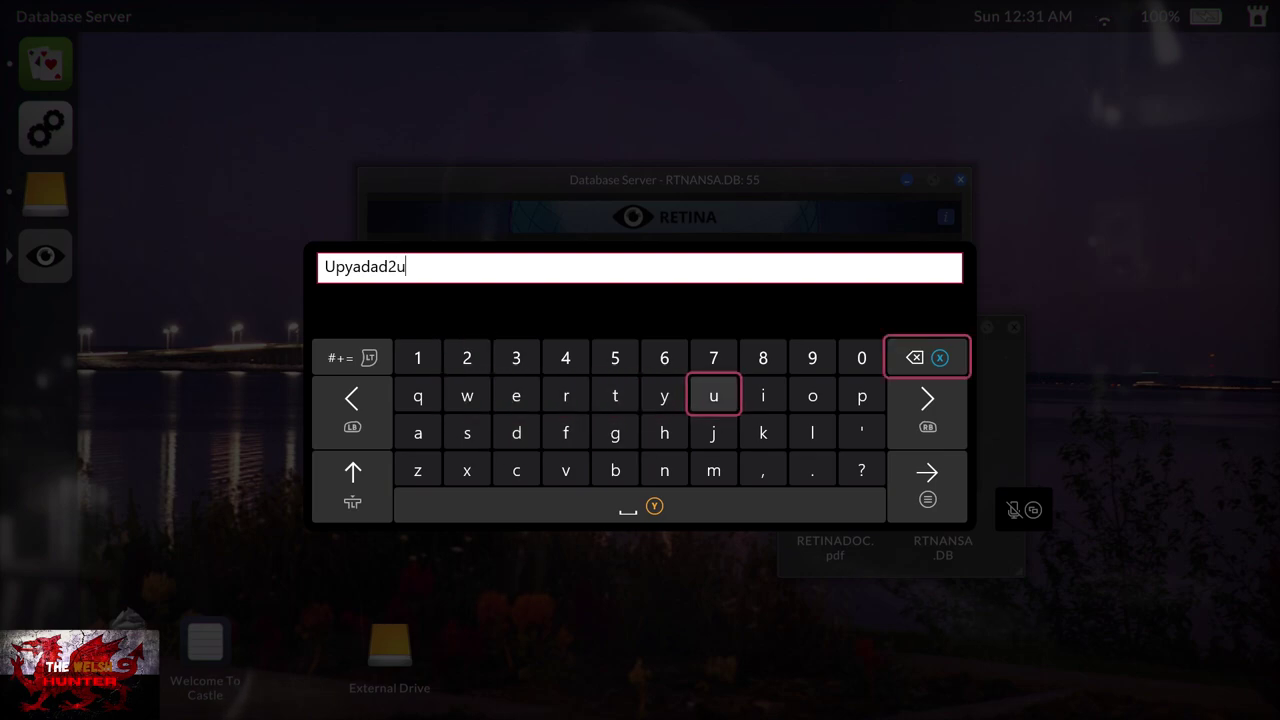
key("BackSpace")
type("ifh")
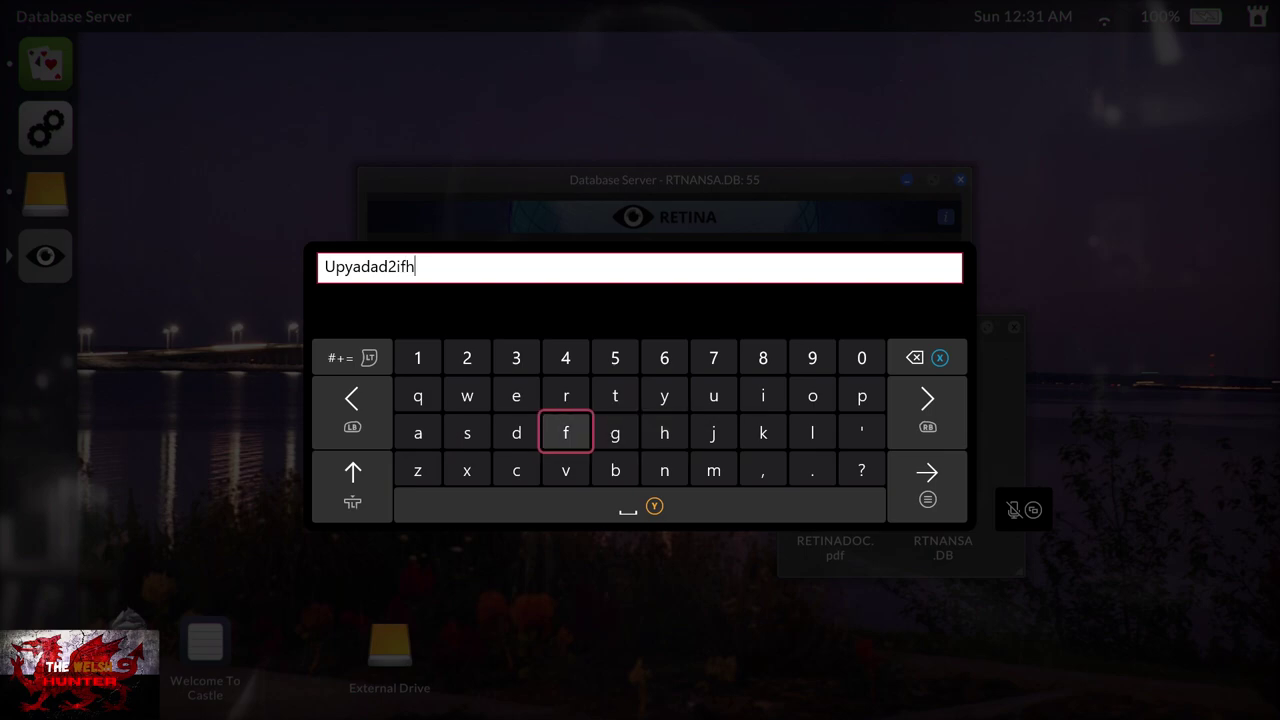
type("ewa")
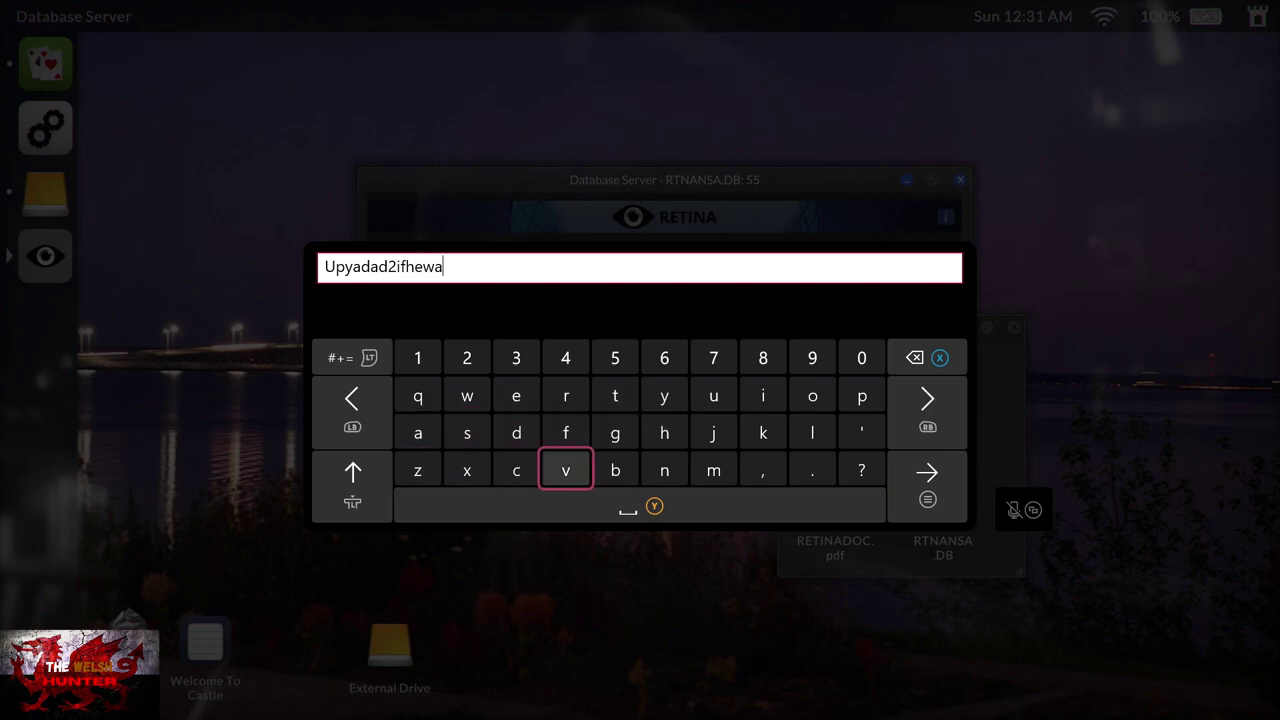
type("nt")
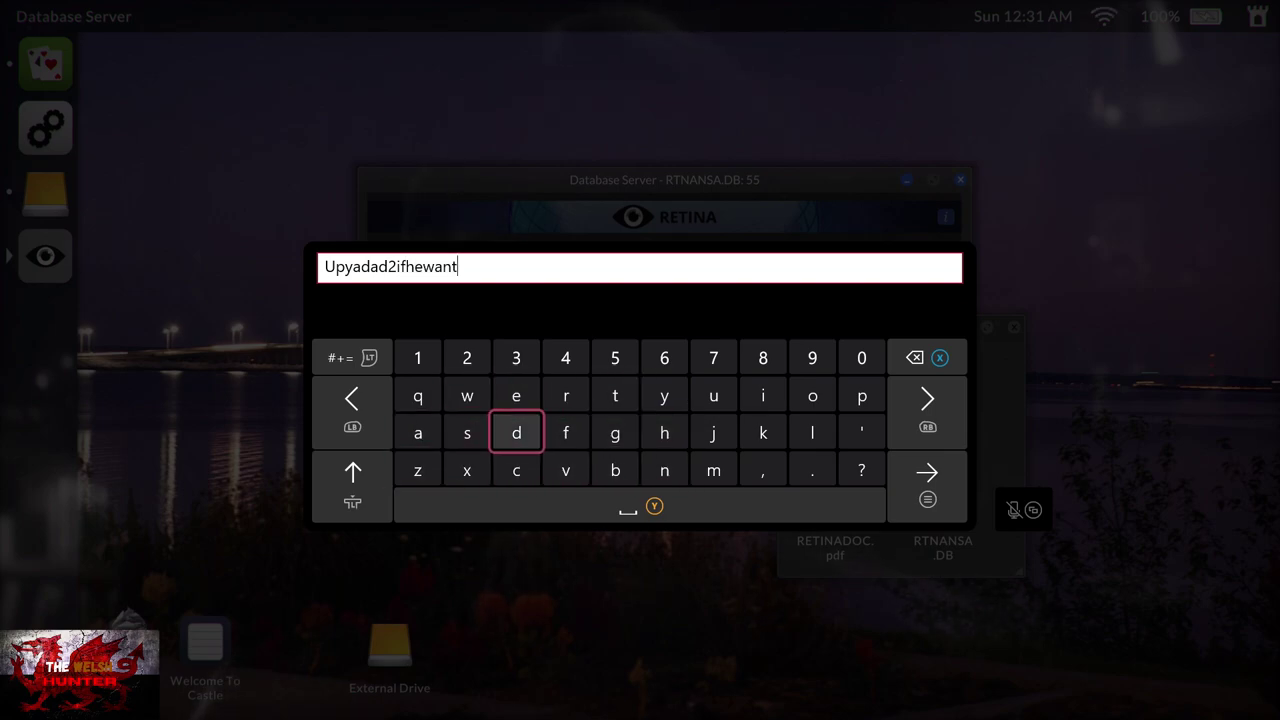
type("s")
key("Return")
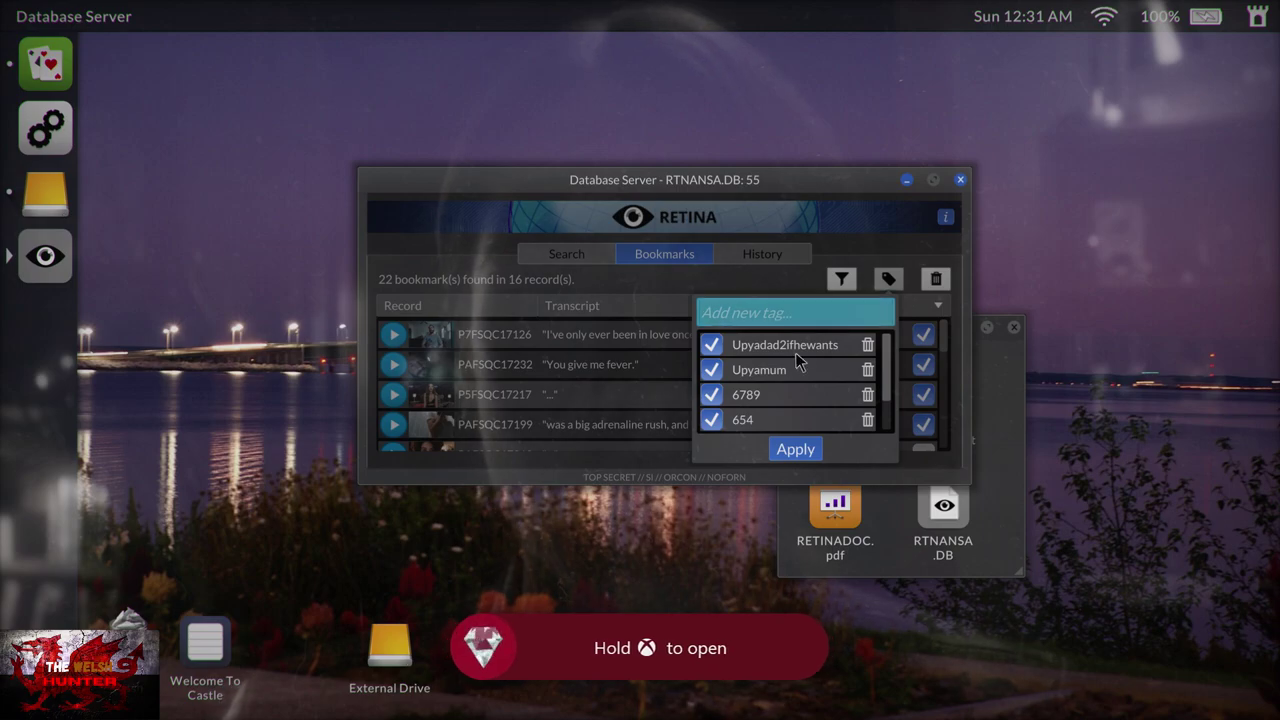
key("Escape")
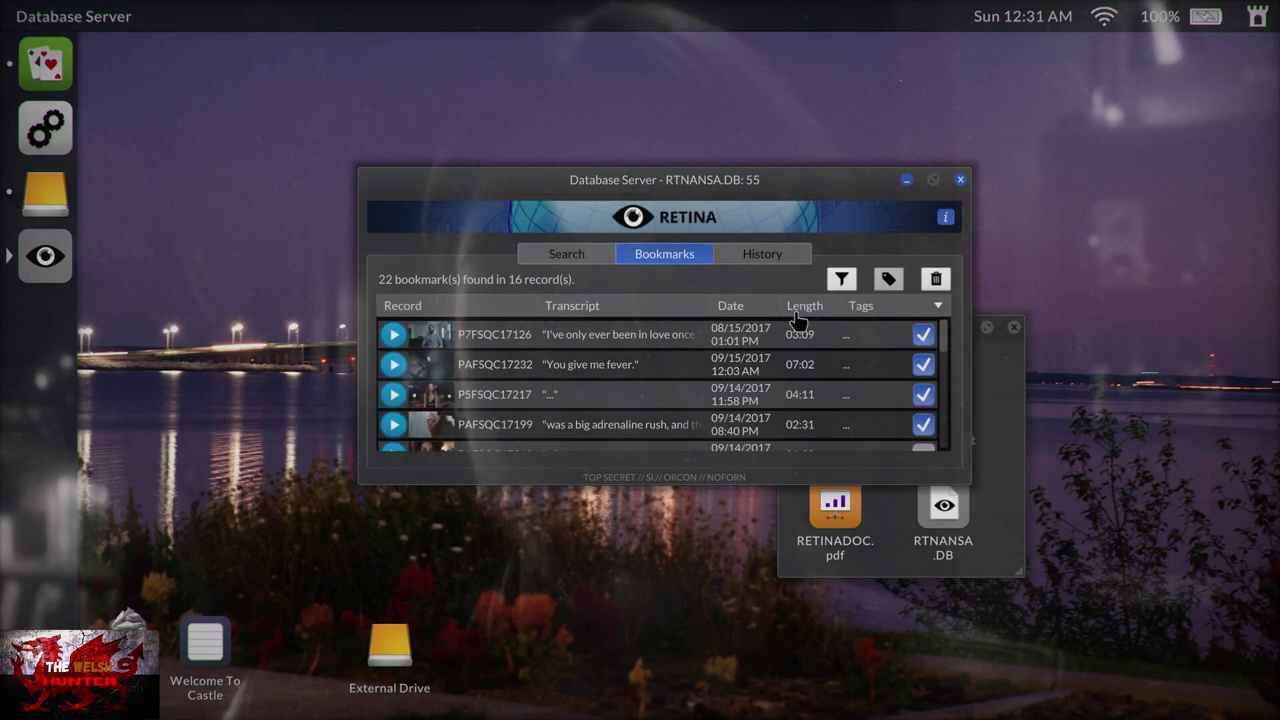
left_click(564, 256)
Search the Retina database for 'Accountant' using the suggested word.
left_click(601, 290)
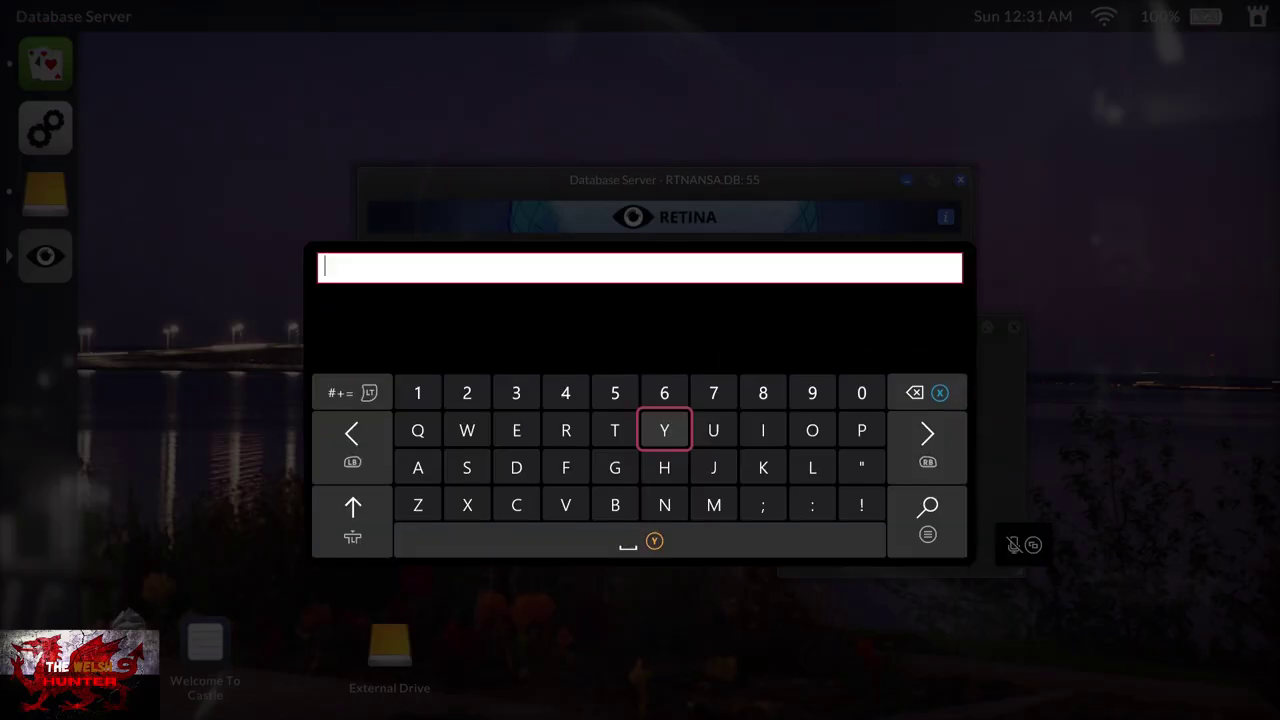
key("Escape")
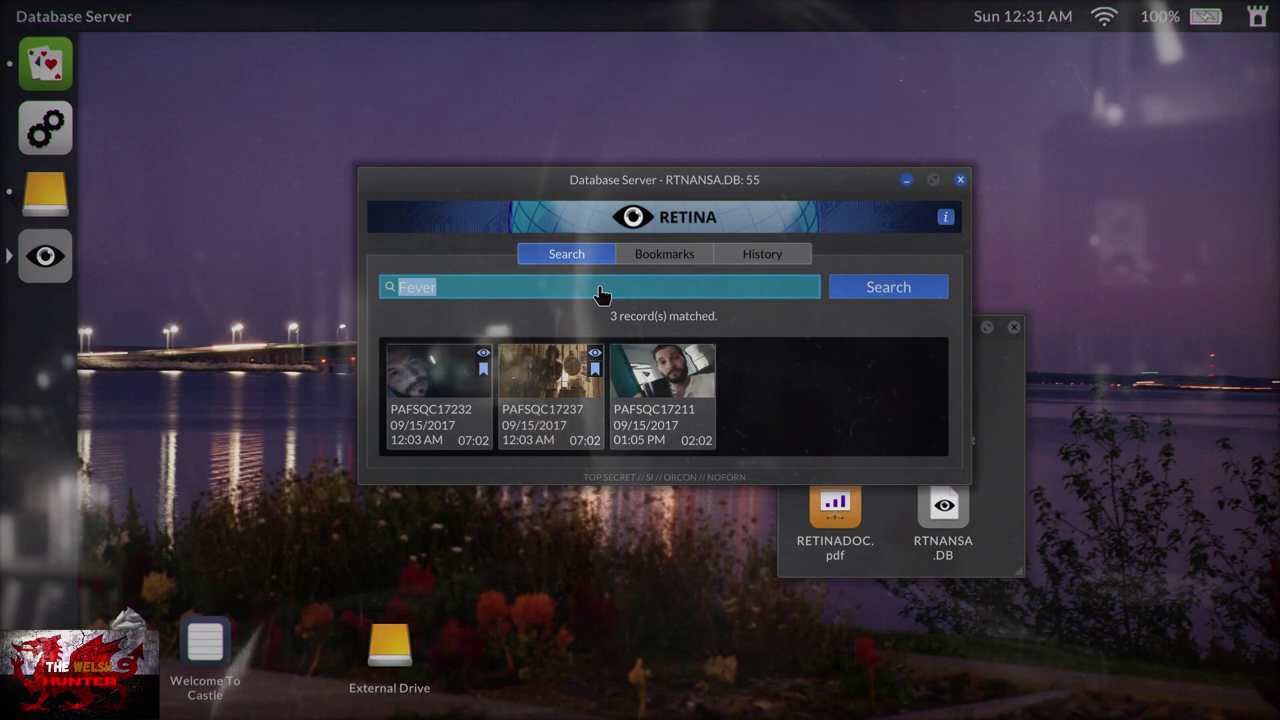
left_click(601, 290)
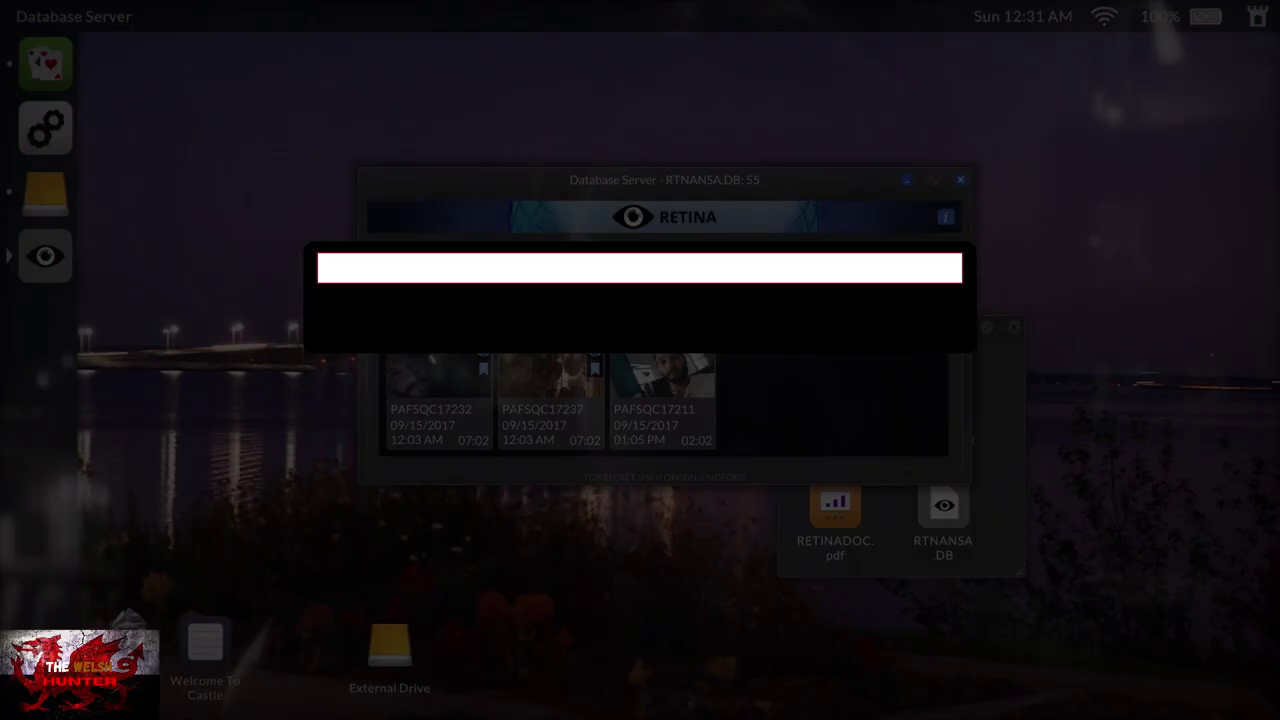
key("Left")
key("Left")
key("Left")
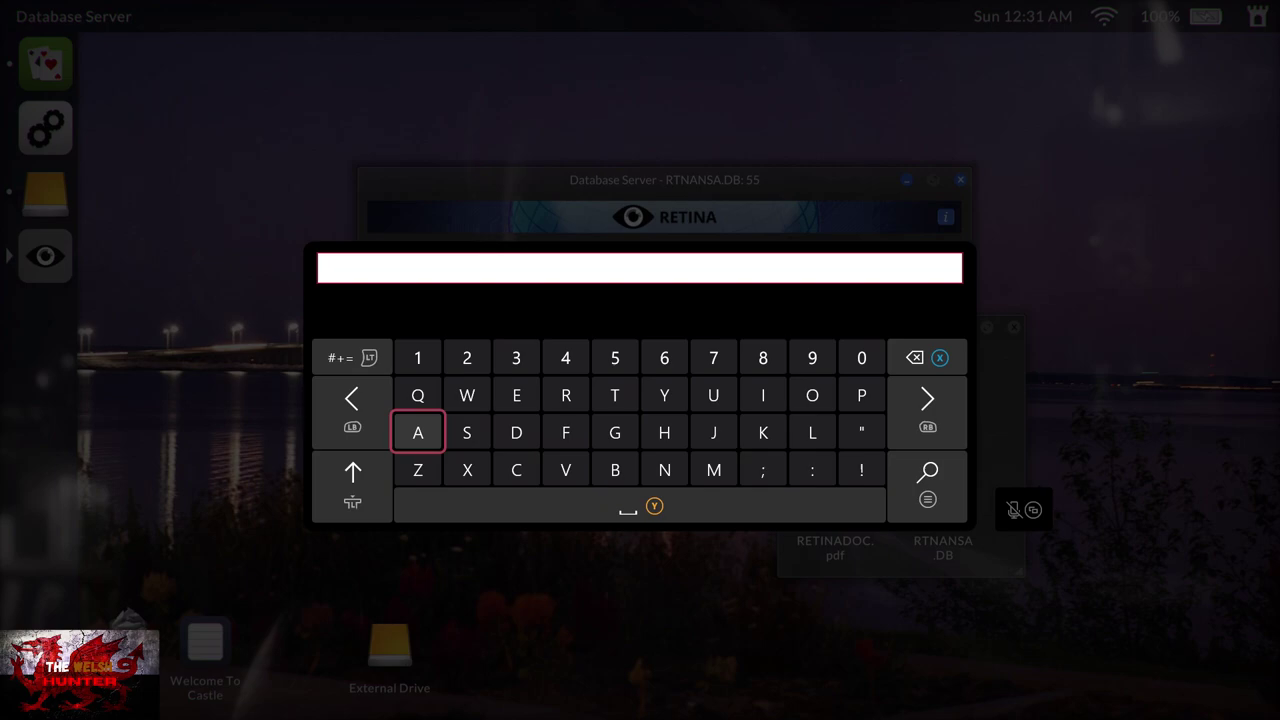
key("Return")
key("Down")
key("Right")
key("Right")
key("Return")
key("Up")
key("Right")
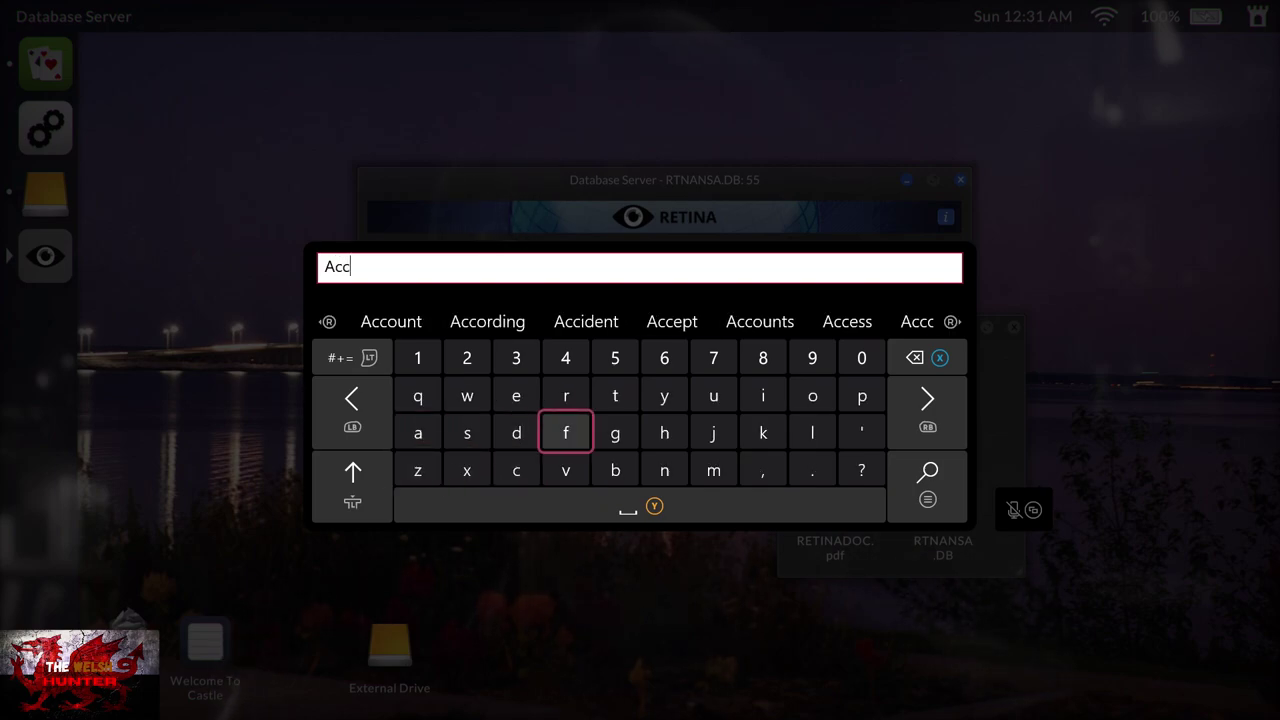
key("Right")
key("Right")
key("Right")
key("Right")
key("Up")
key("Return")
key("Left")
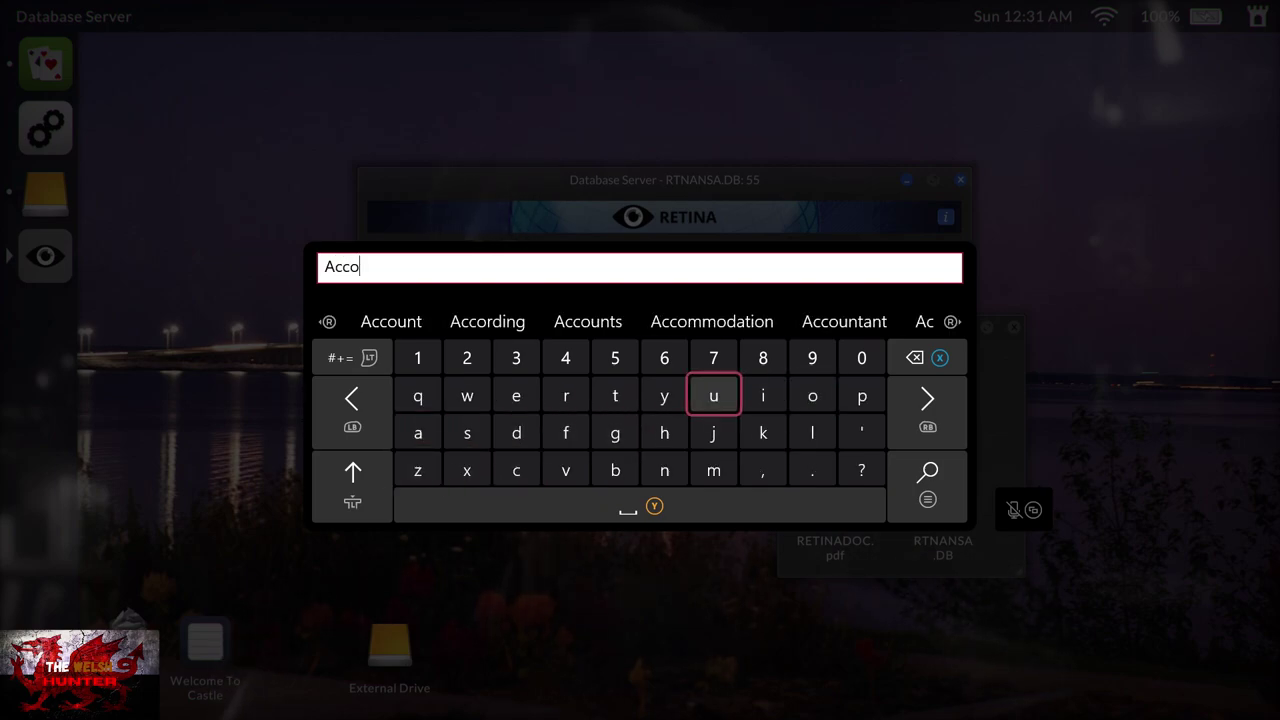
key("Right")
key("Return")
key("Down")
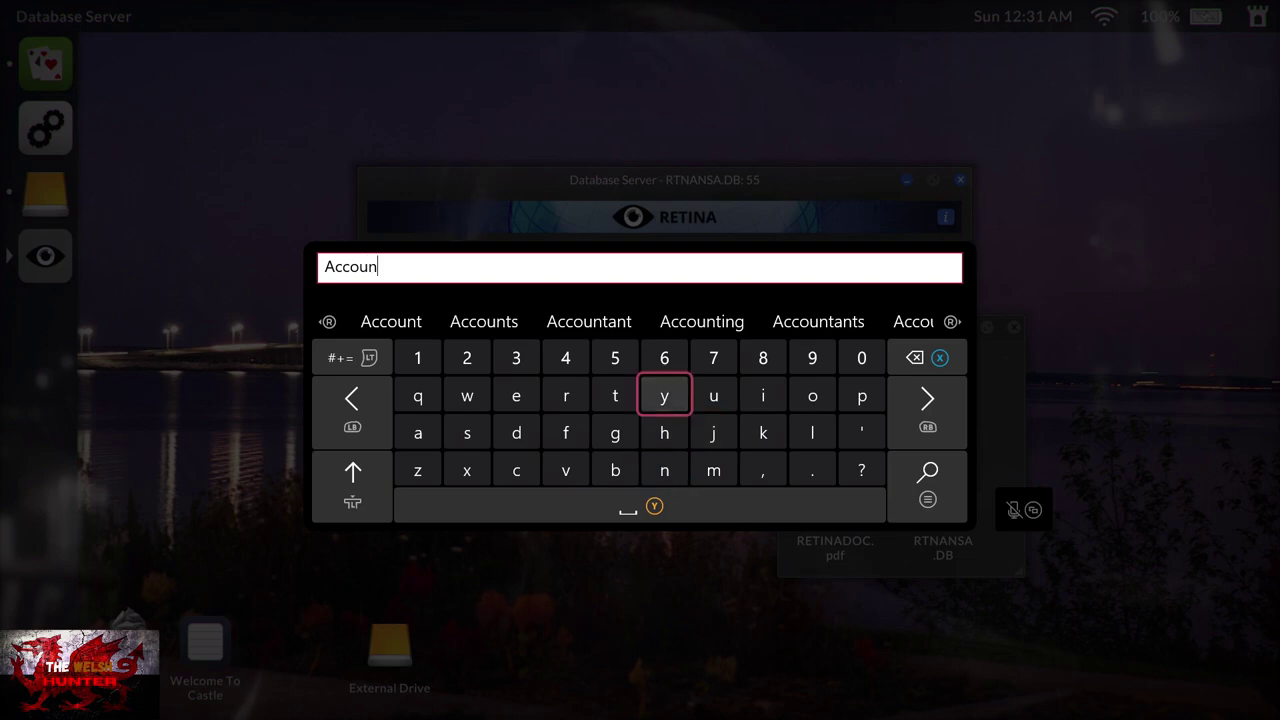
key("Up")
key("Left")
key("Return")
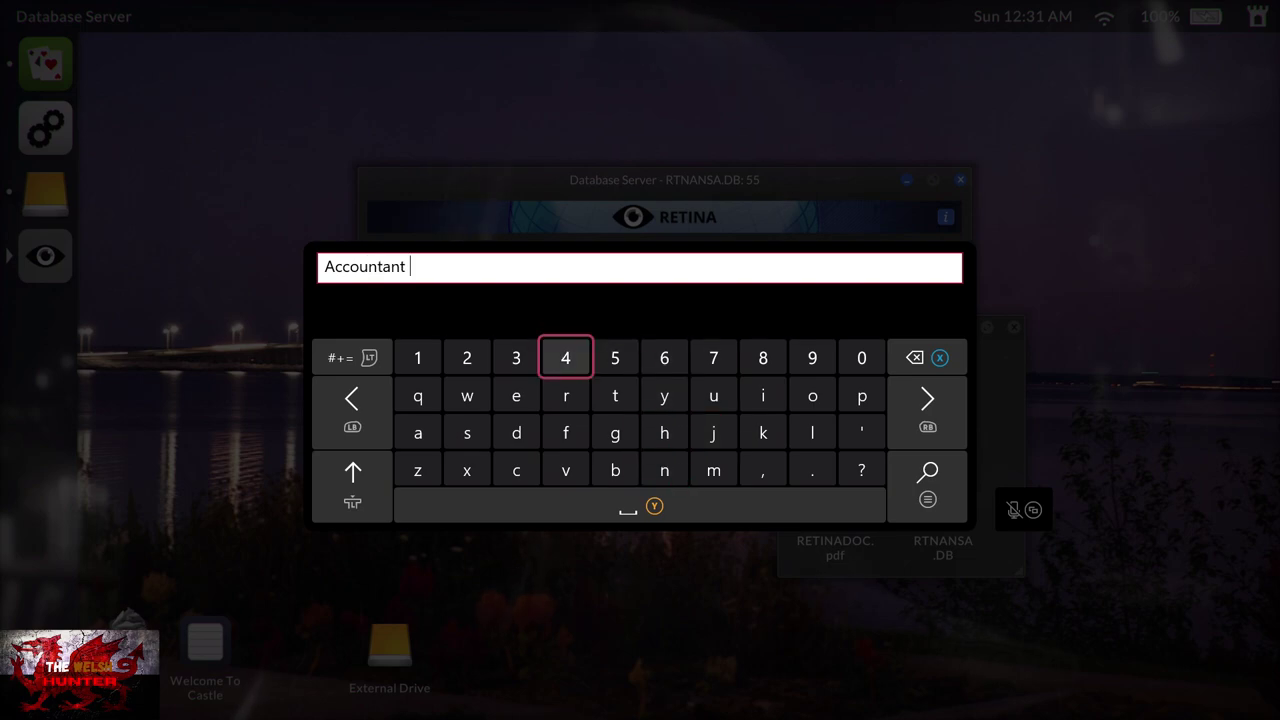
key("Return")
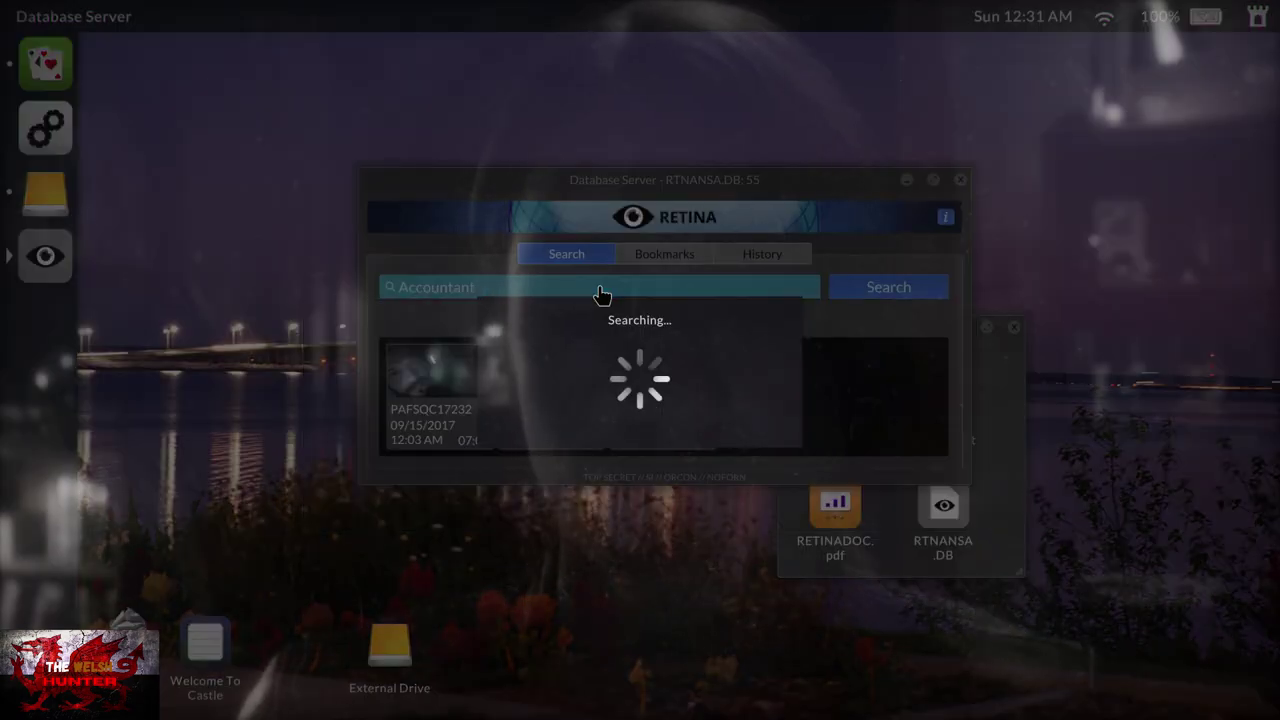
Play the matching clips of the first and third Accountant records.
left_click(430, 360)
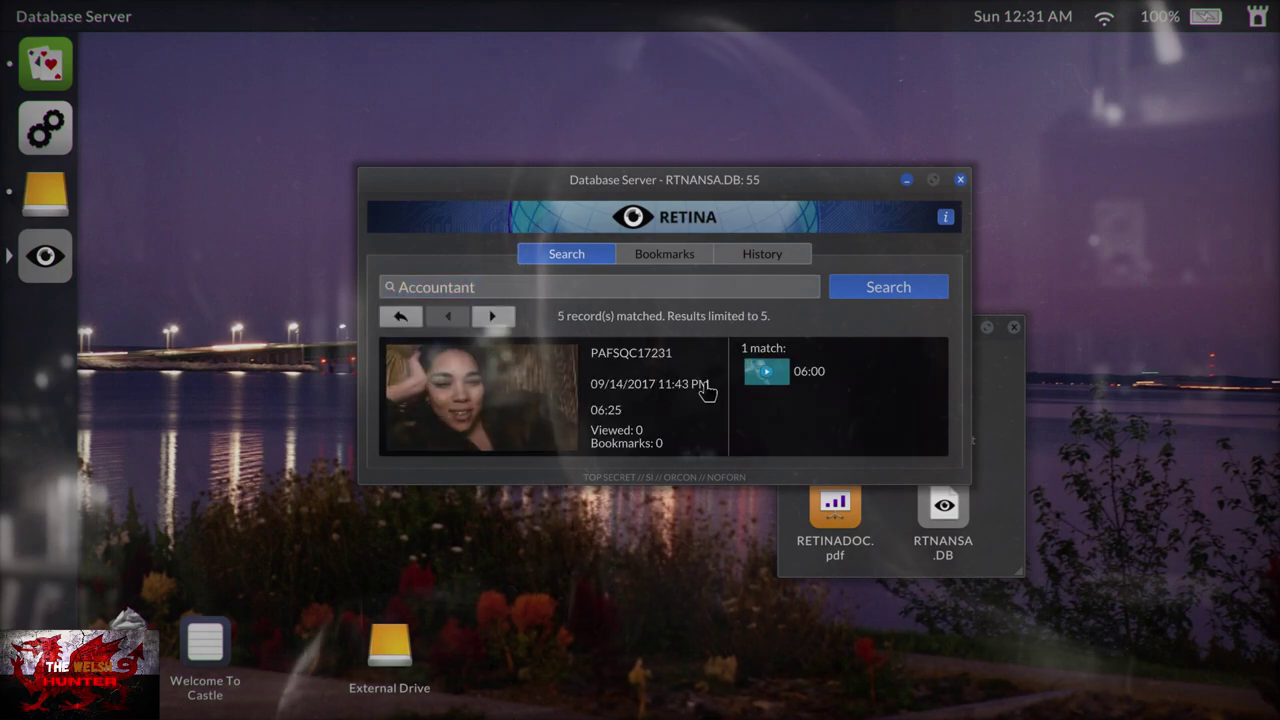
left_click(766, 371)
key("Escape")
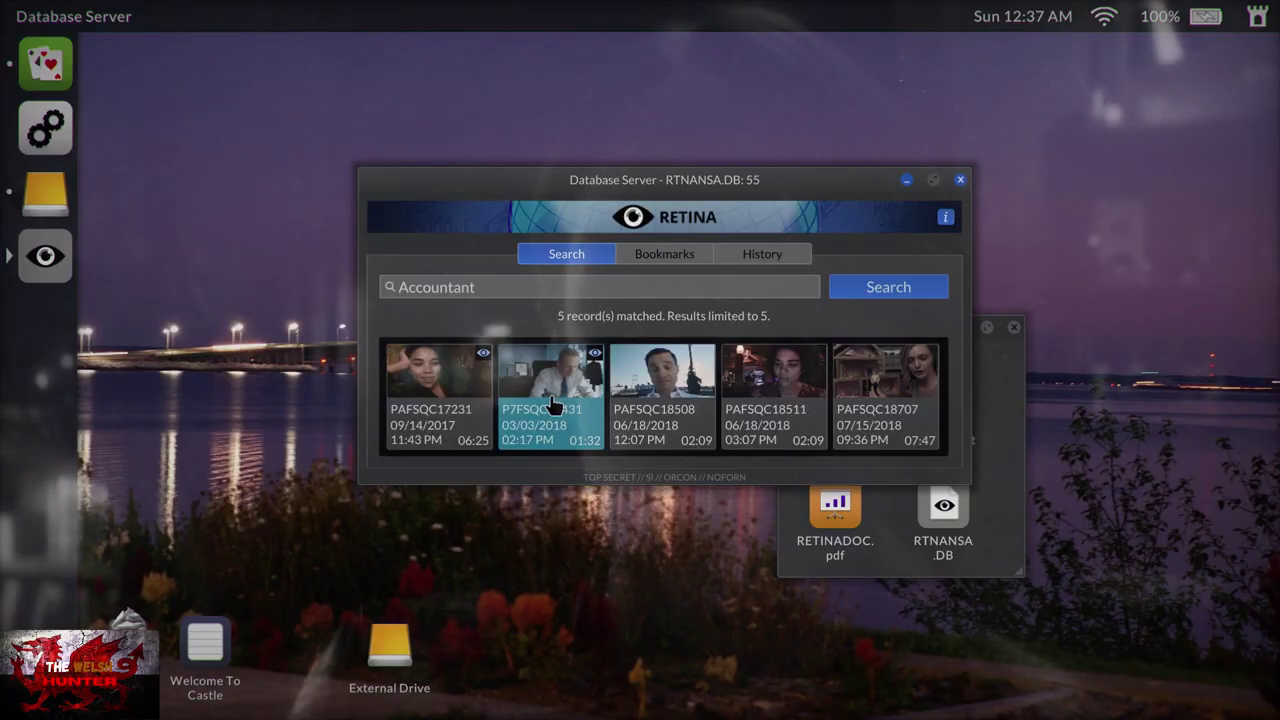
key("Right")
key("Return")
left_click(766, 371)
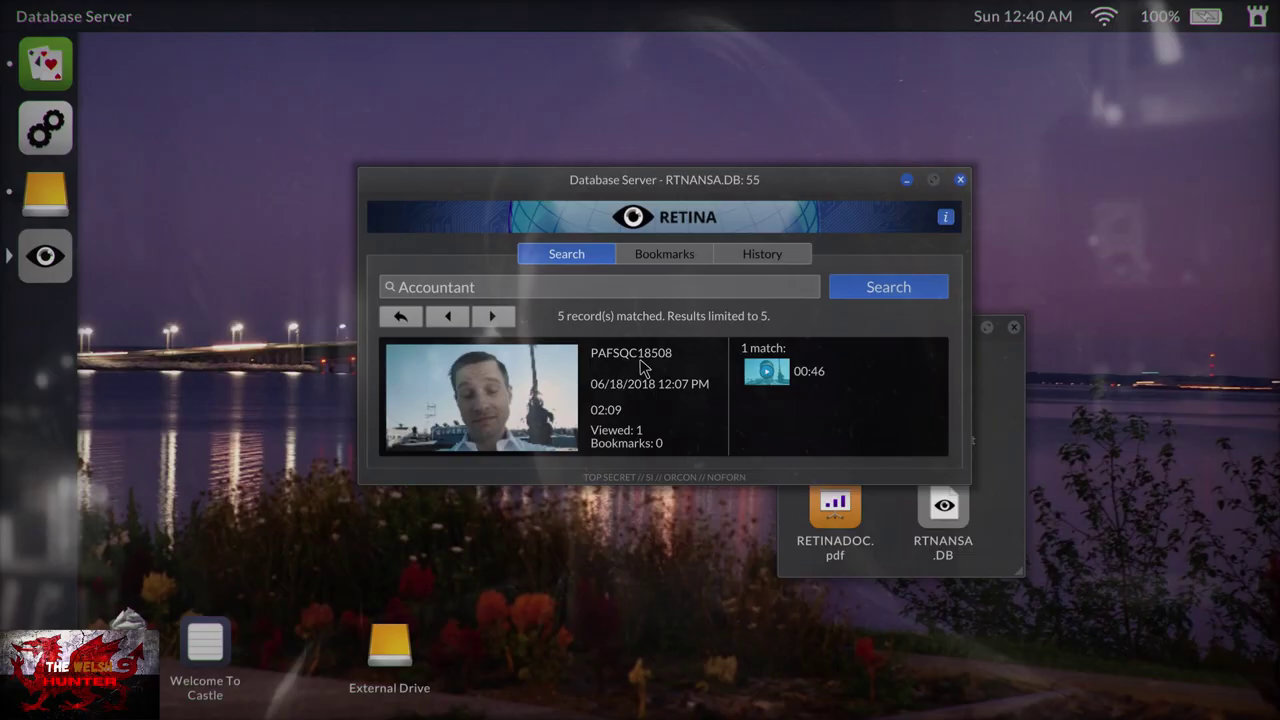
key("Escape")
Play the next Accountant record's matching clip.
key("Right")
key("Return")
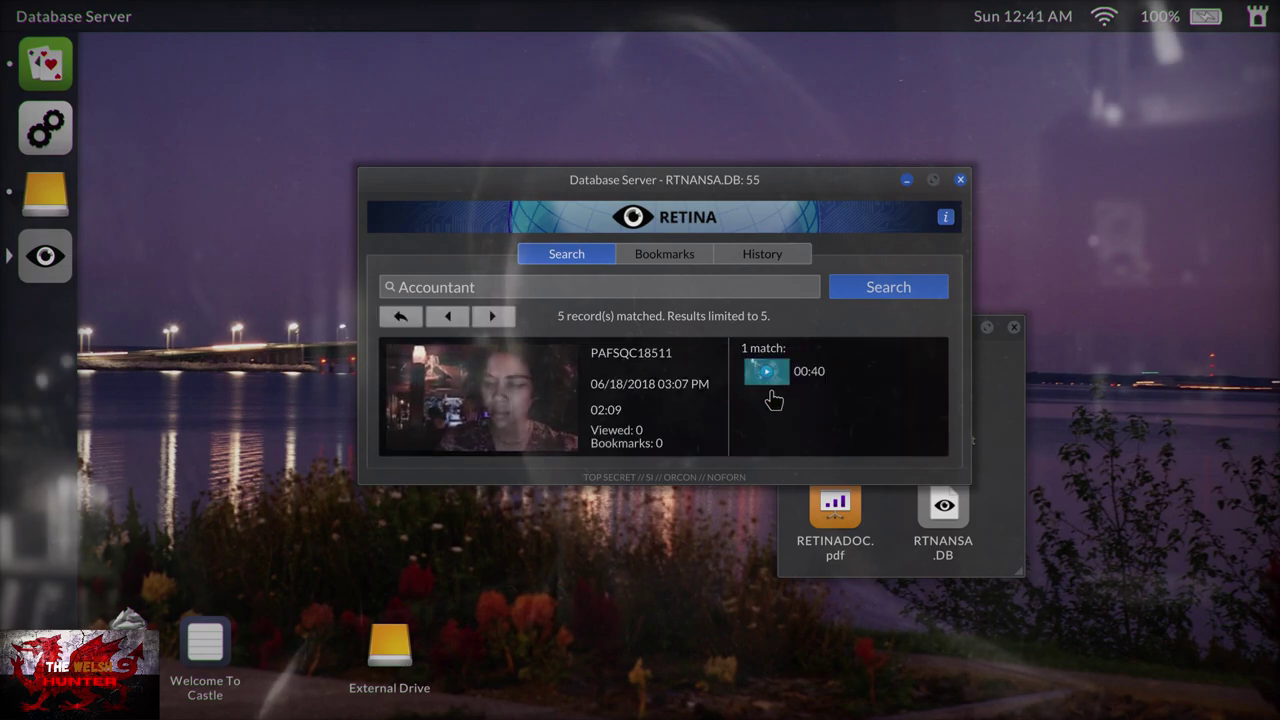
left_click(766, 371)
key("Escape")
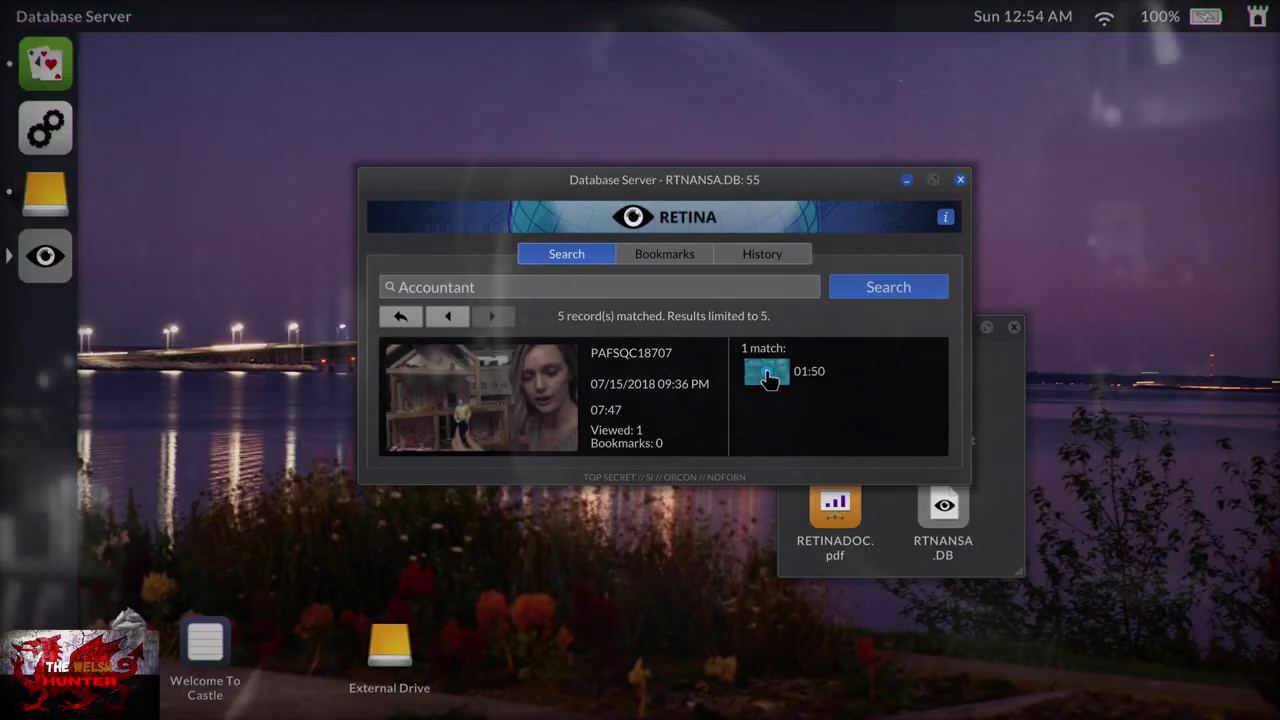
left_click(600, 287)
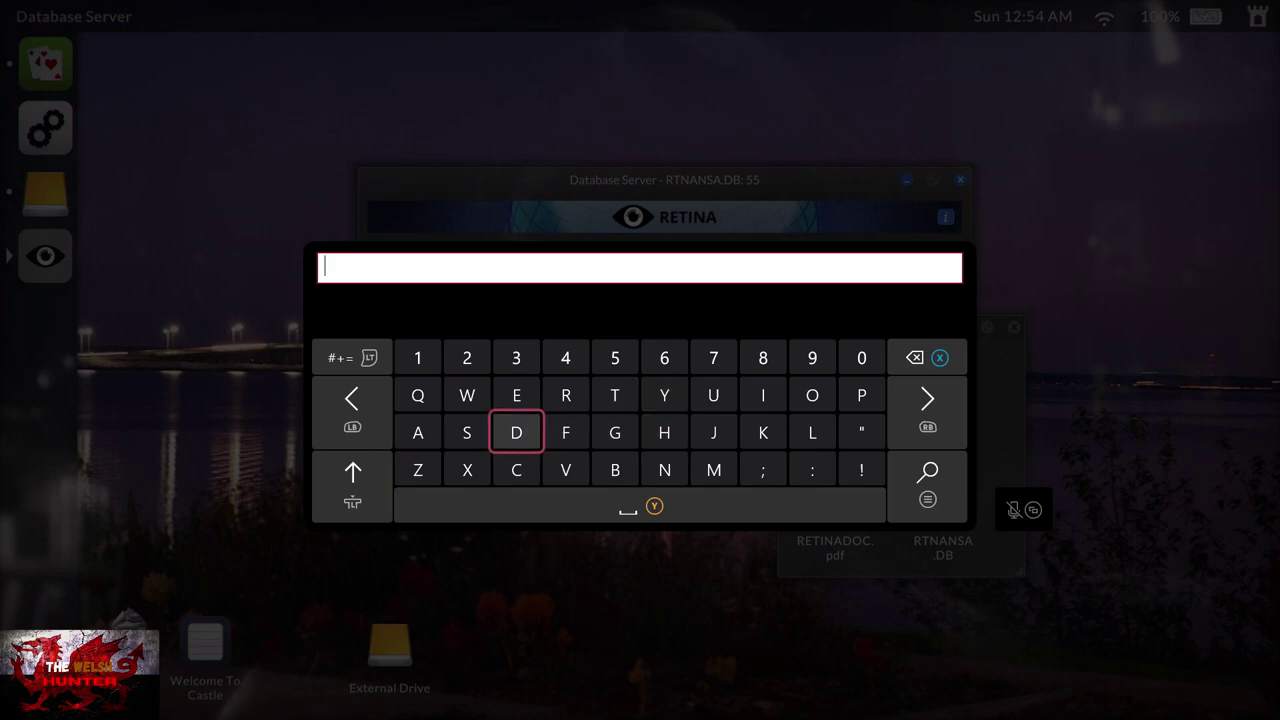
type("Age")
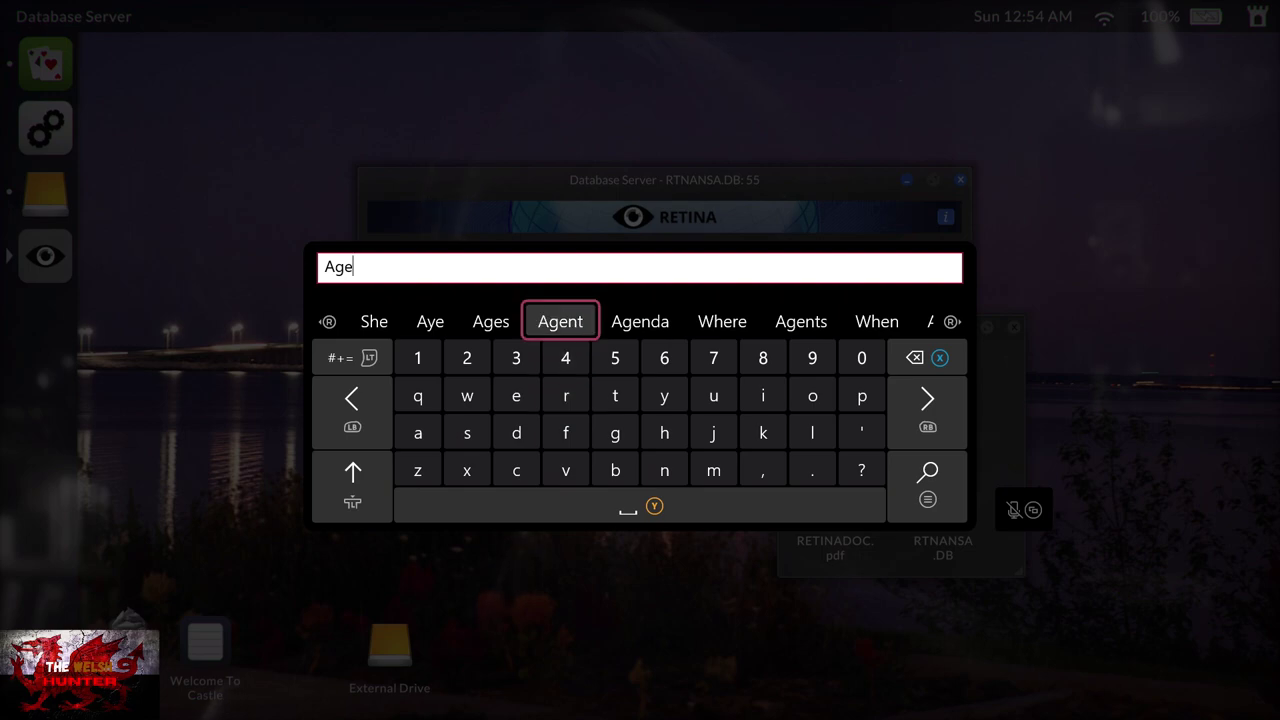
Run a database search for the suggested word 'Agent'.
left_click(560, 321)
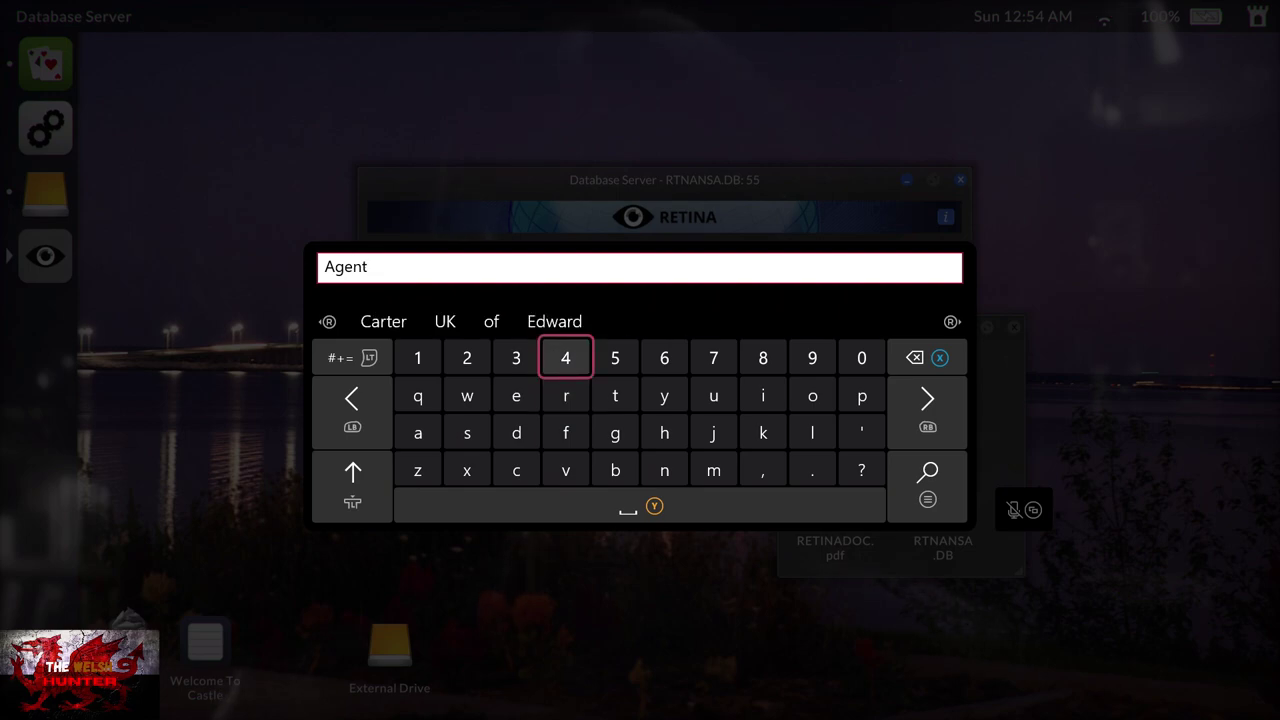
key("Return")
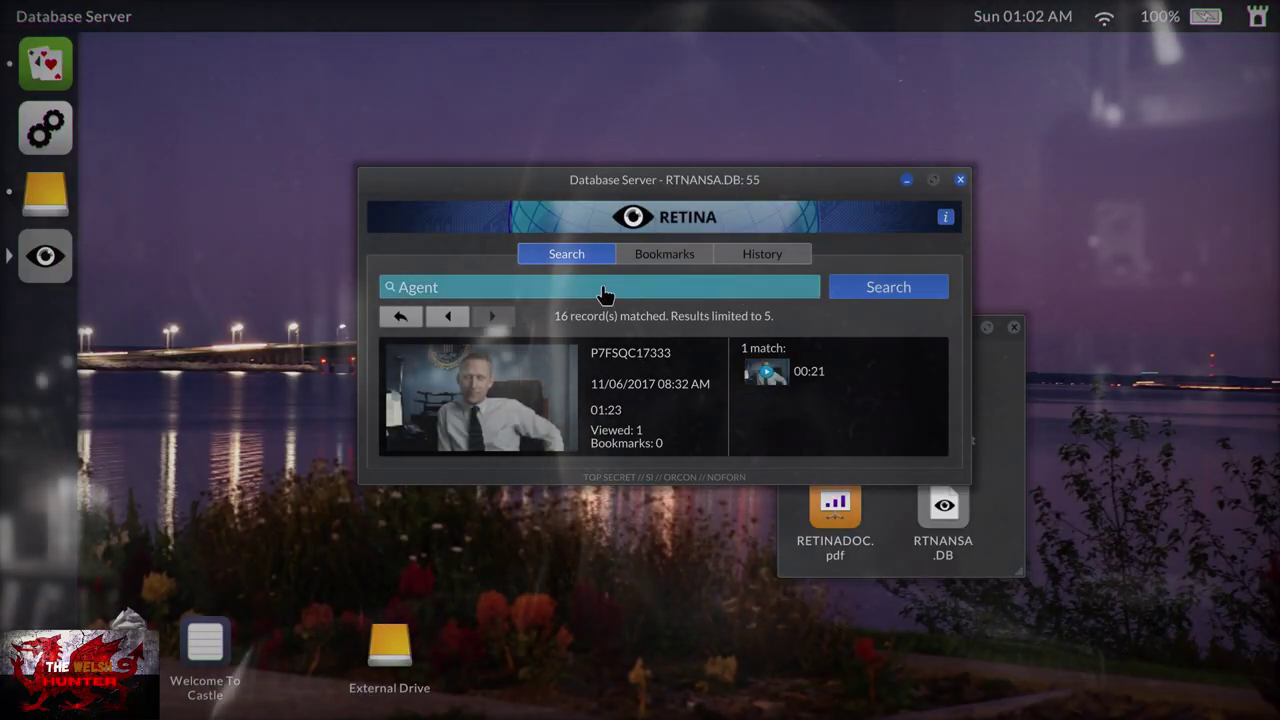
left_click(600, 287)
type("A")
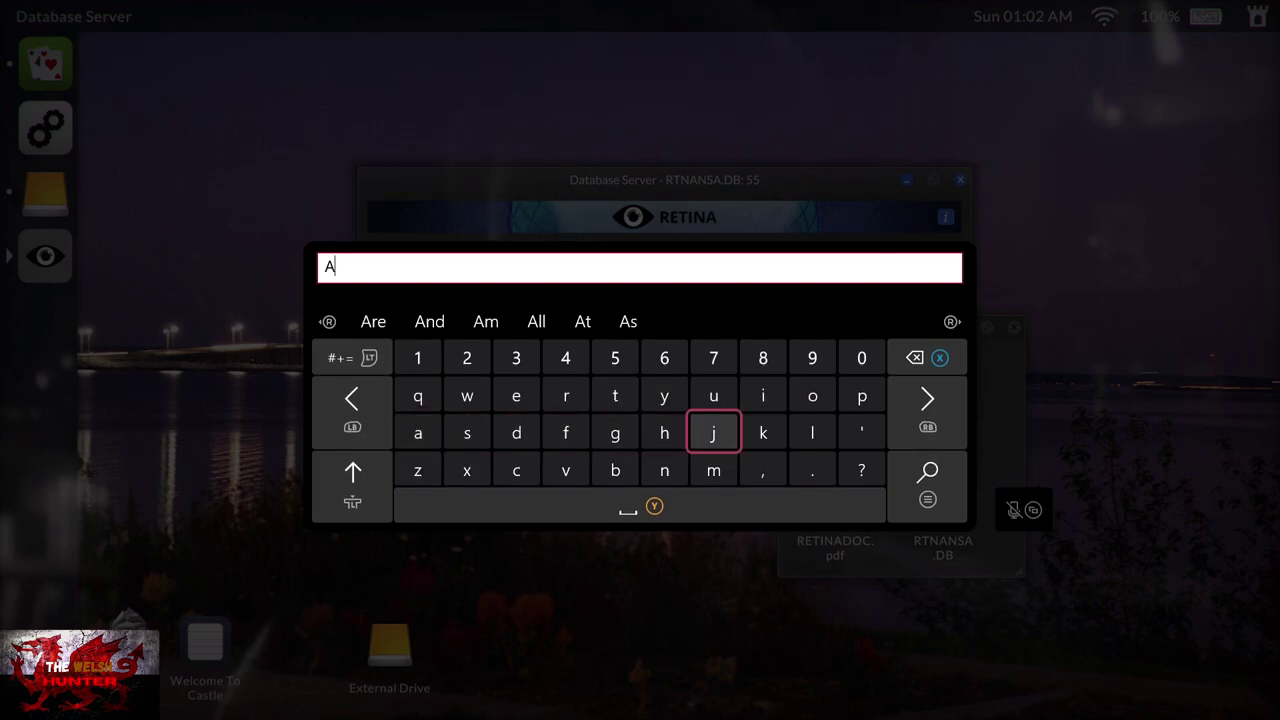
type("lba")
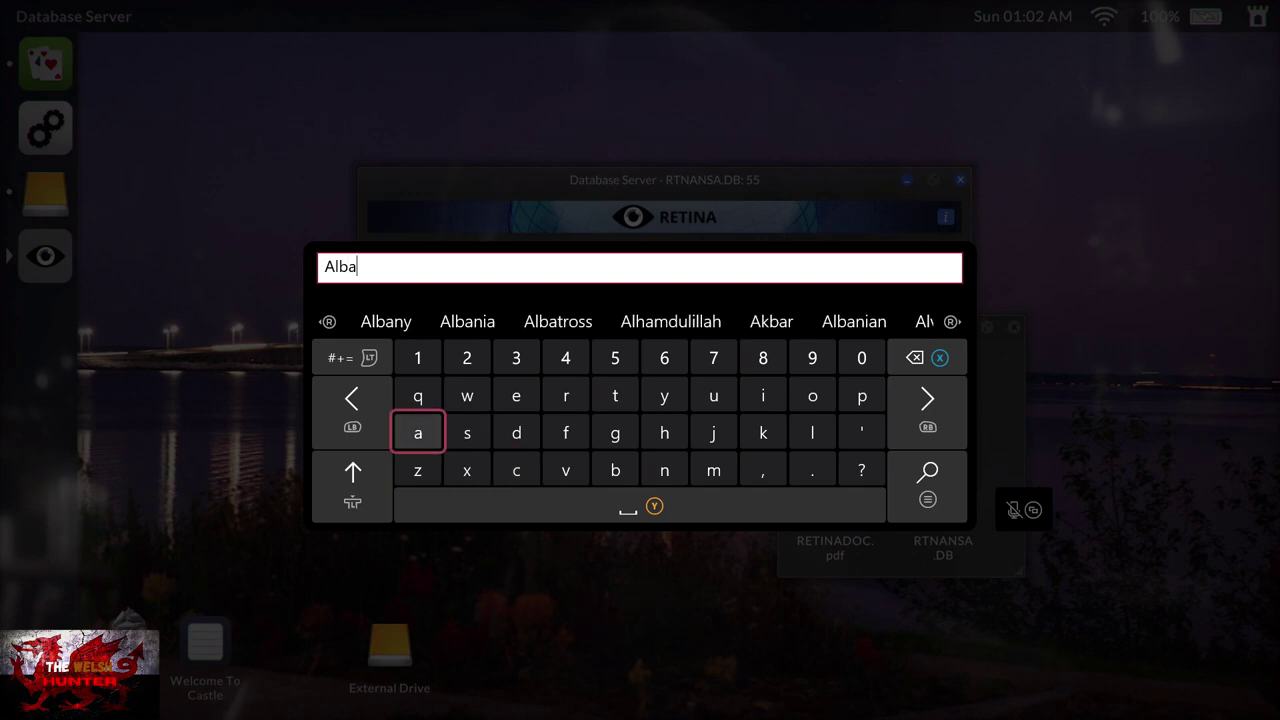
Run the 'Alba' search and play matching clips from several of its results.
key("Return")
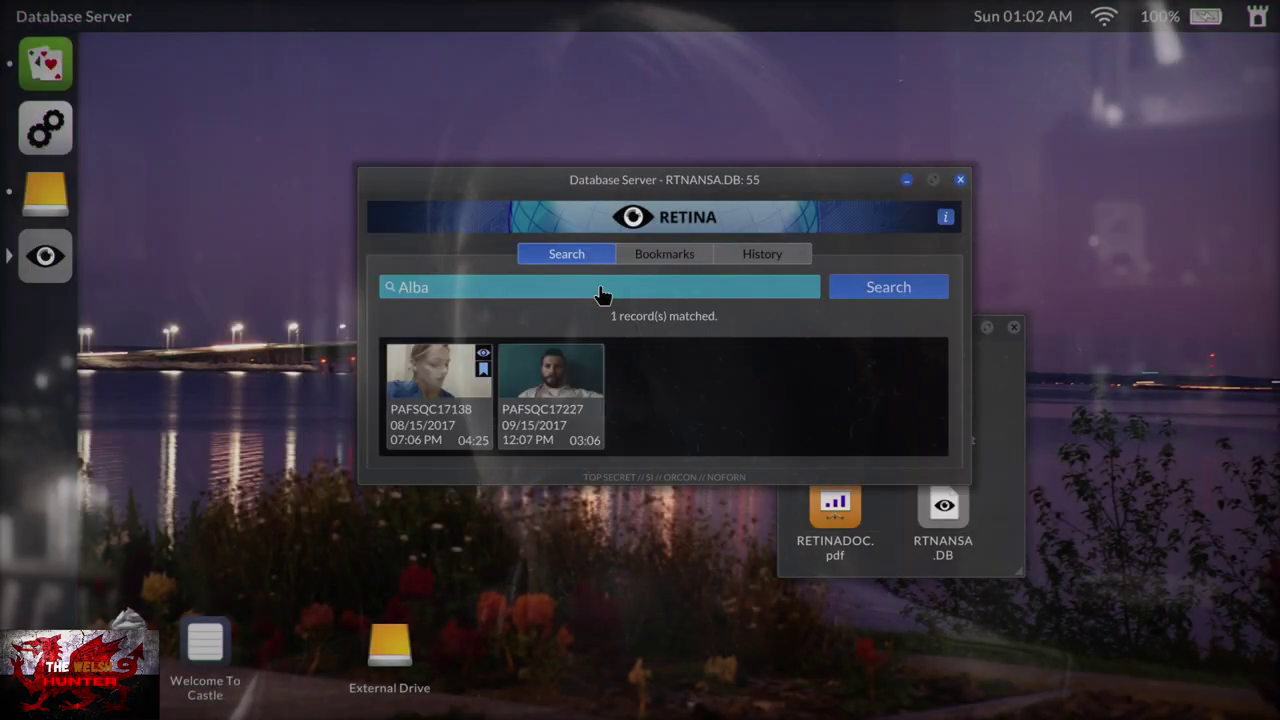
left_click(447, 405)
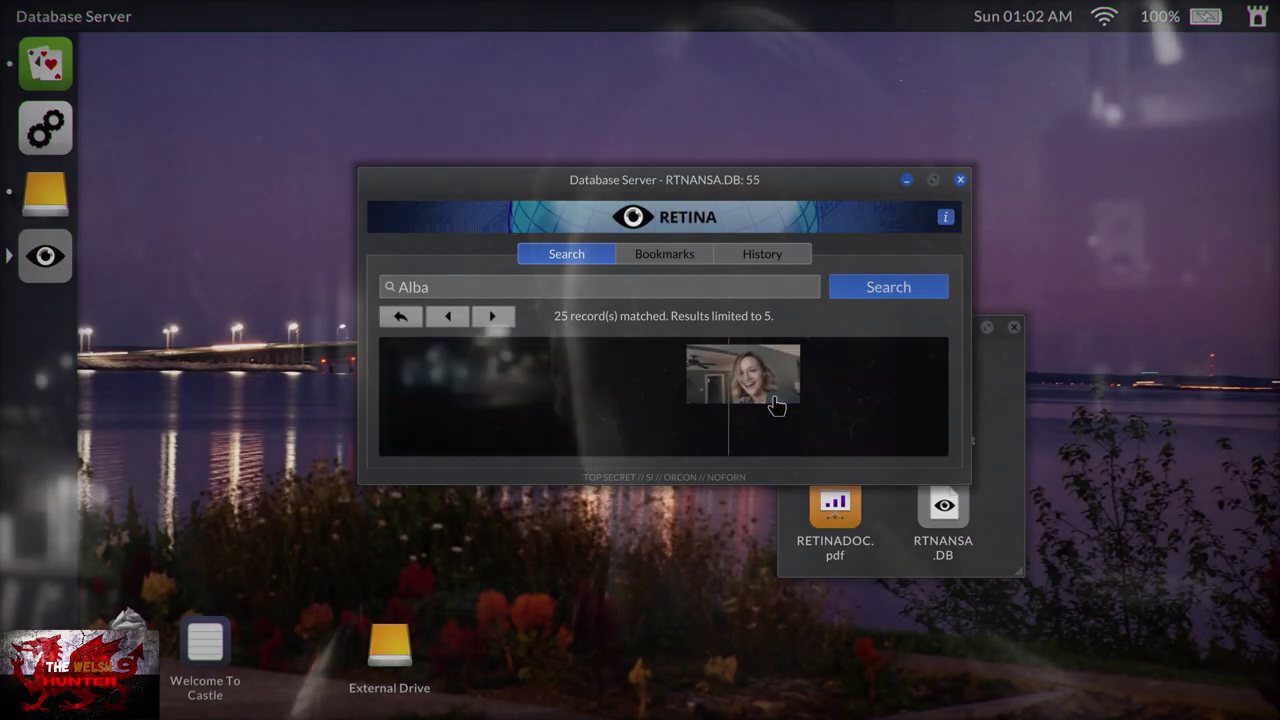
left_click(743, 390)
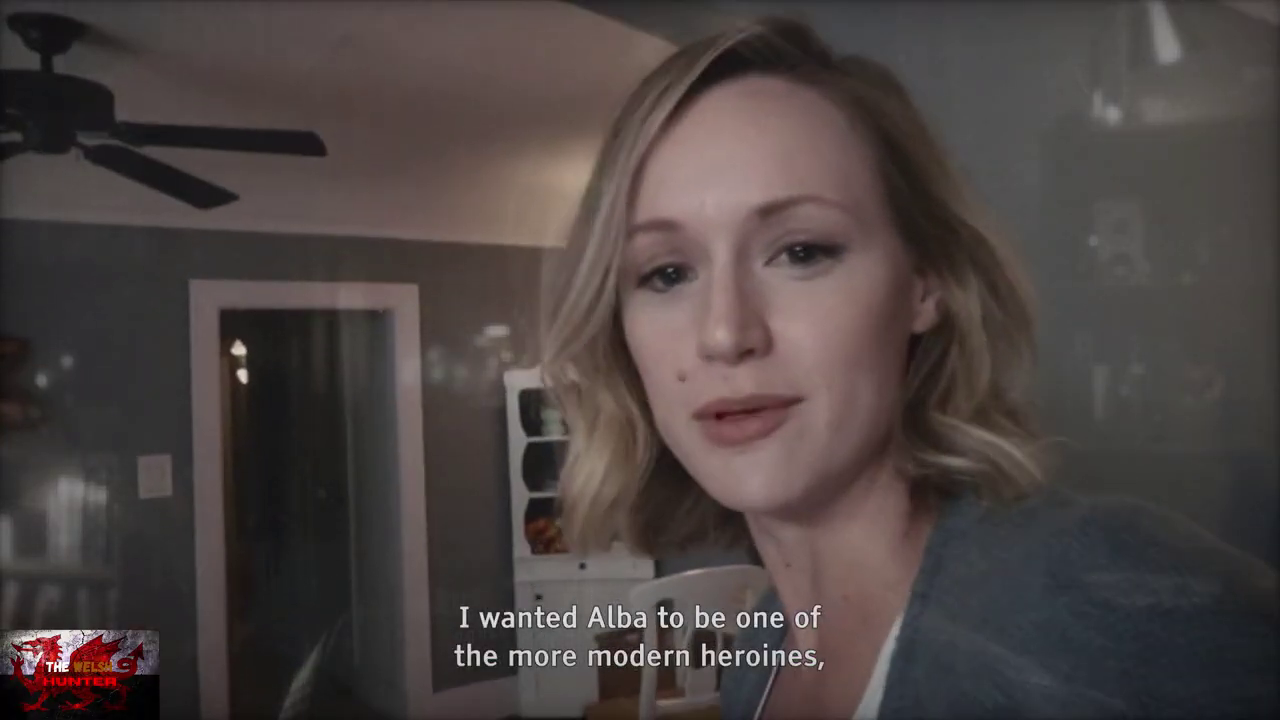
left_click(740, 372)
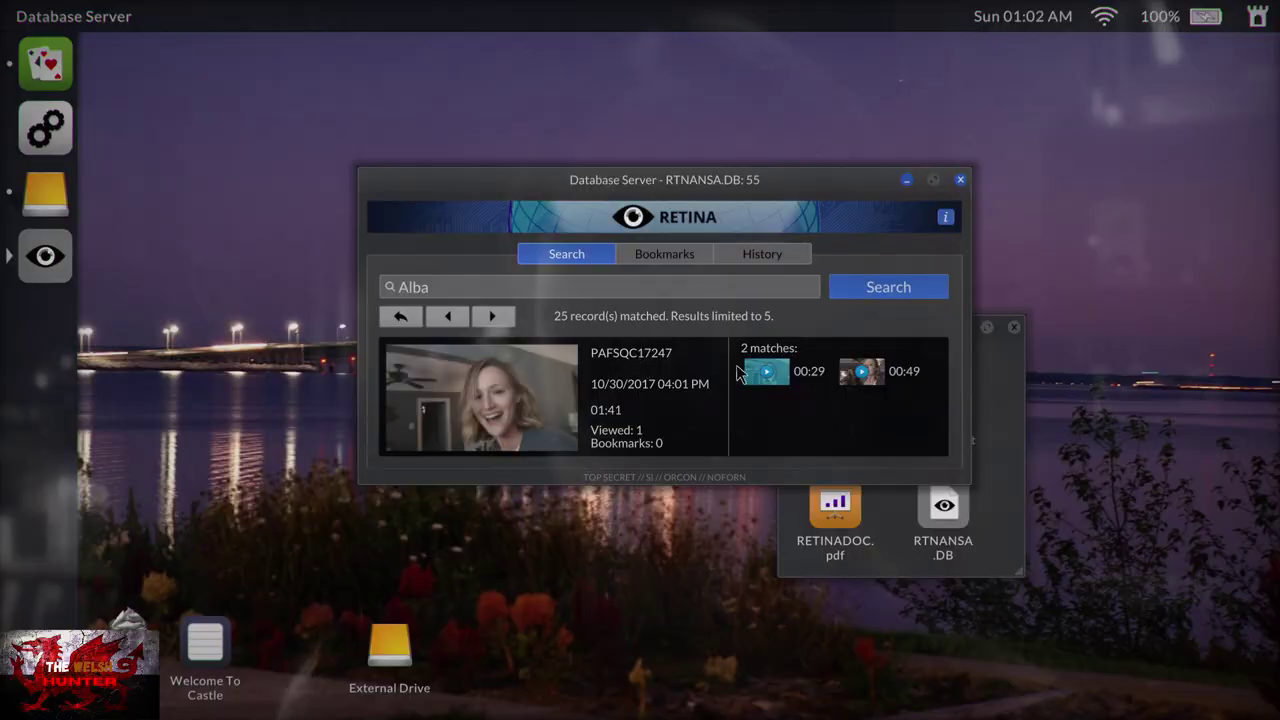
left_click(863, 378)
left_click(640, 360)
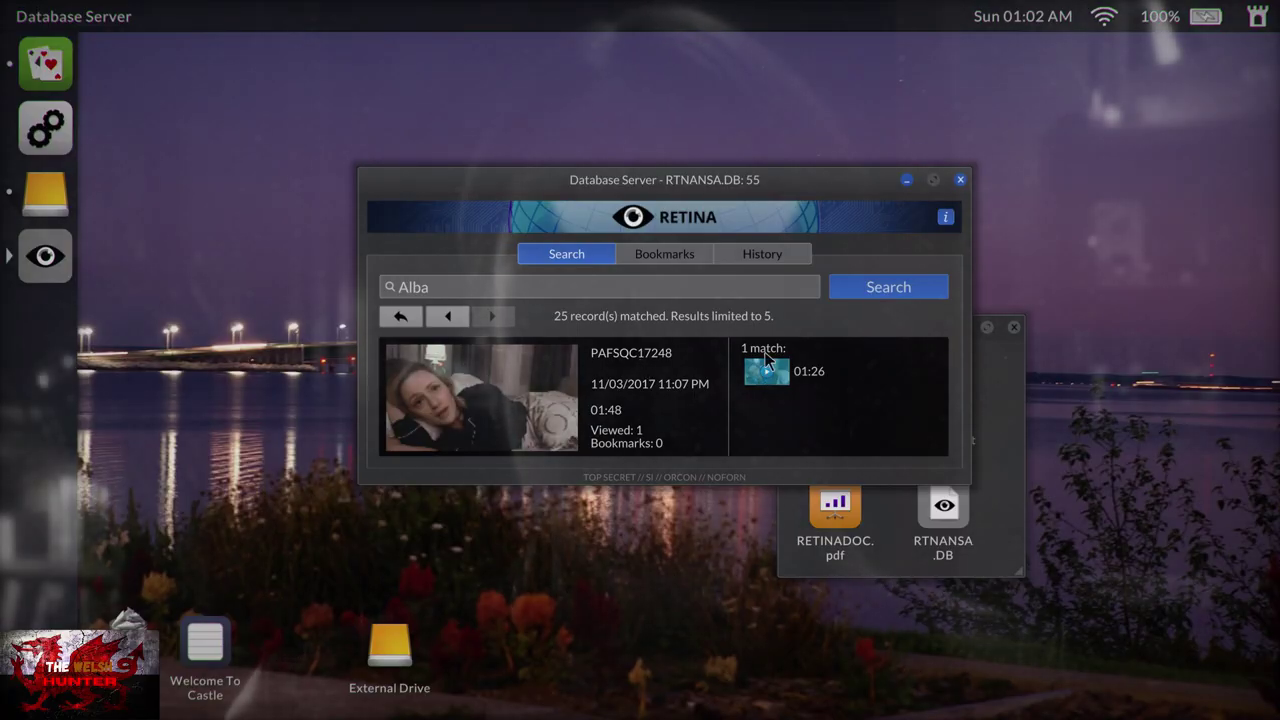
left_click(600, 287)
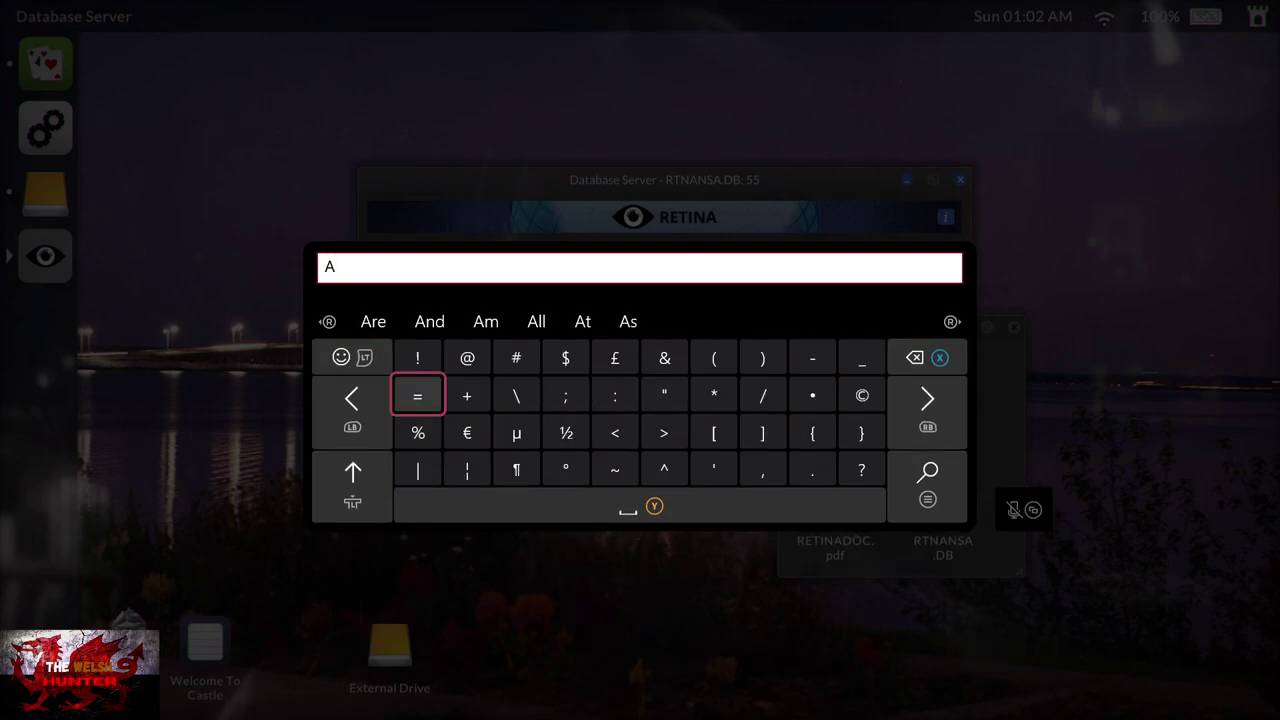
type("-")
Search for 'A-squared' and play the first of its 4 records' matching clip.
key("Tab")
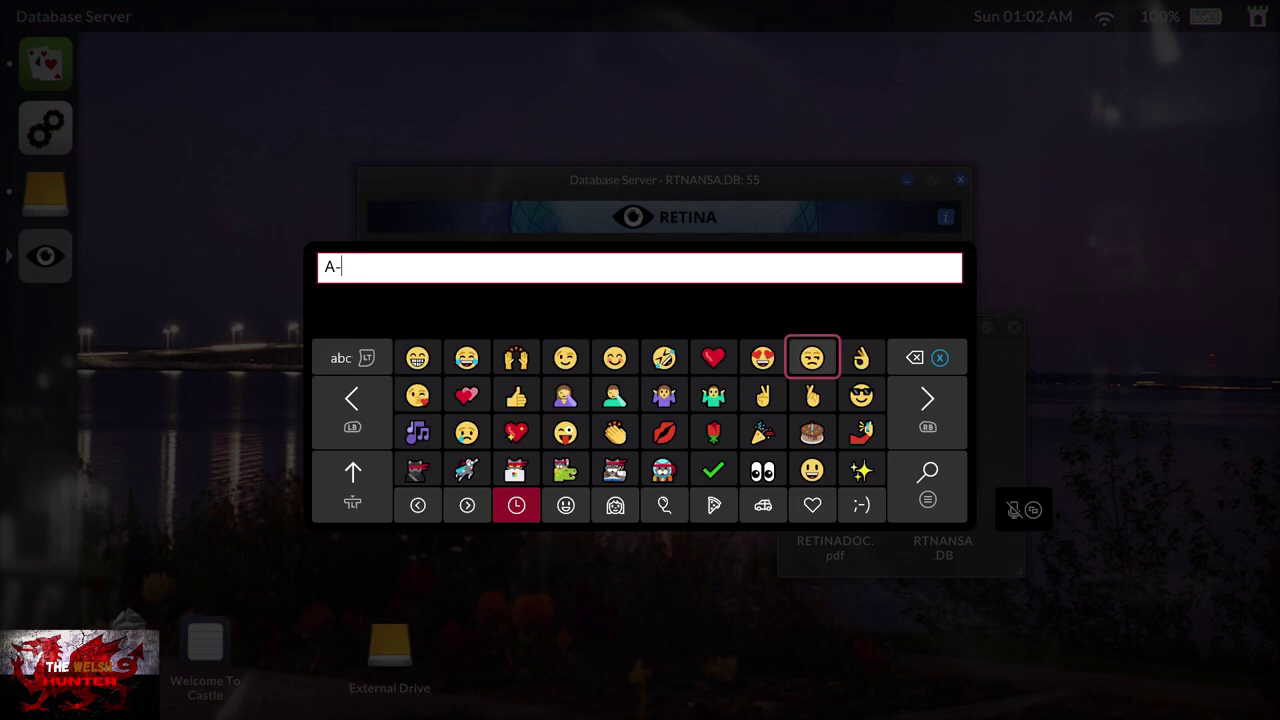
key("Tab")
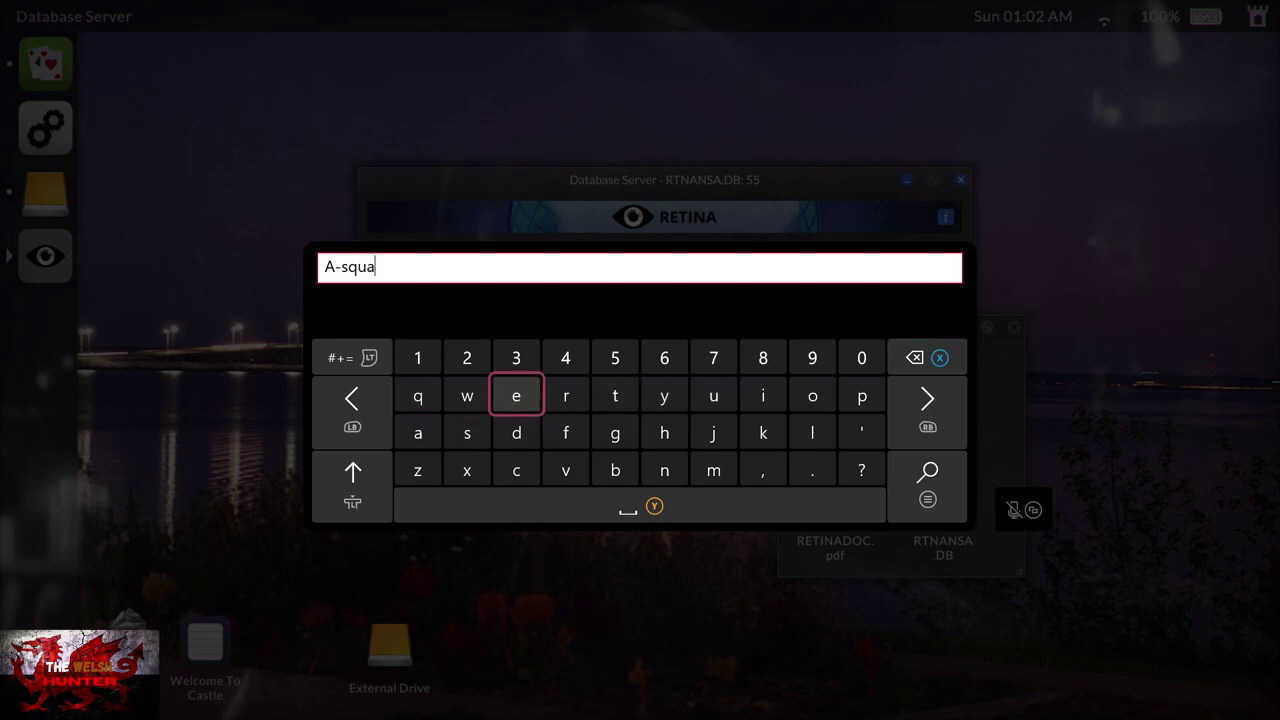
key("Return")
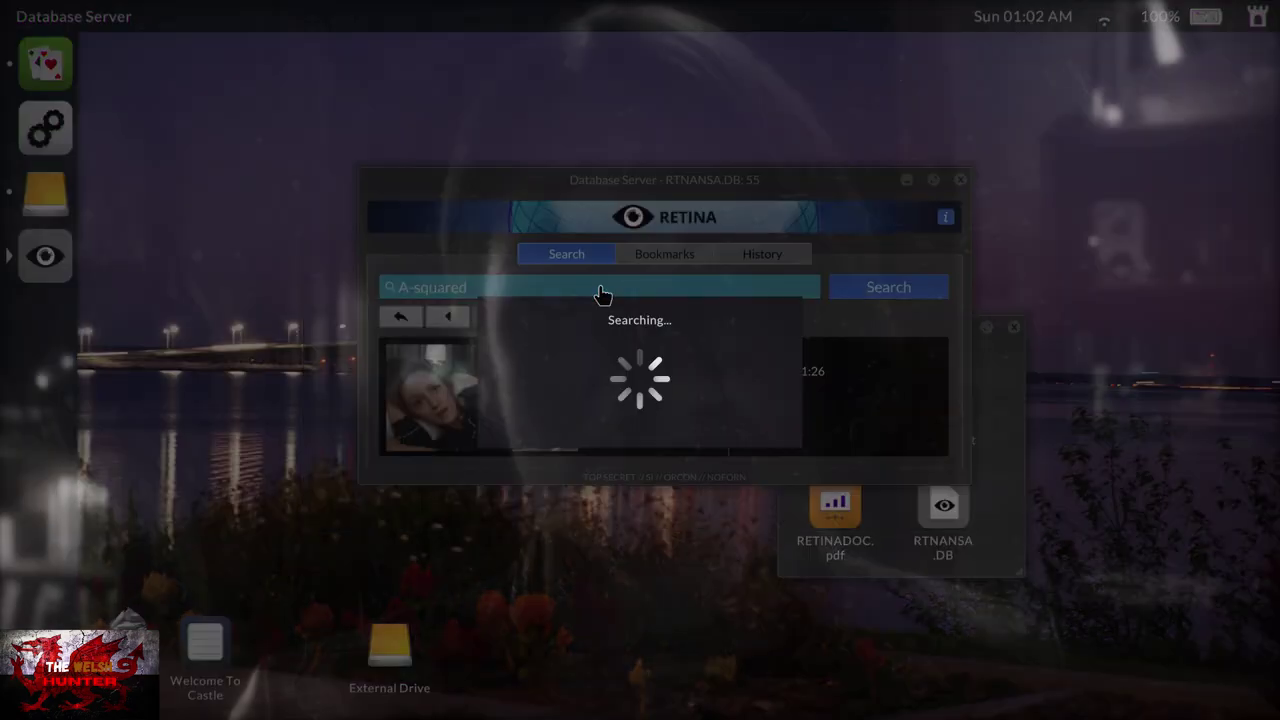
left_click(443, 404)
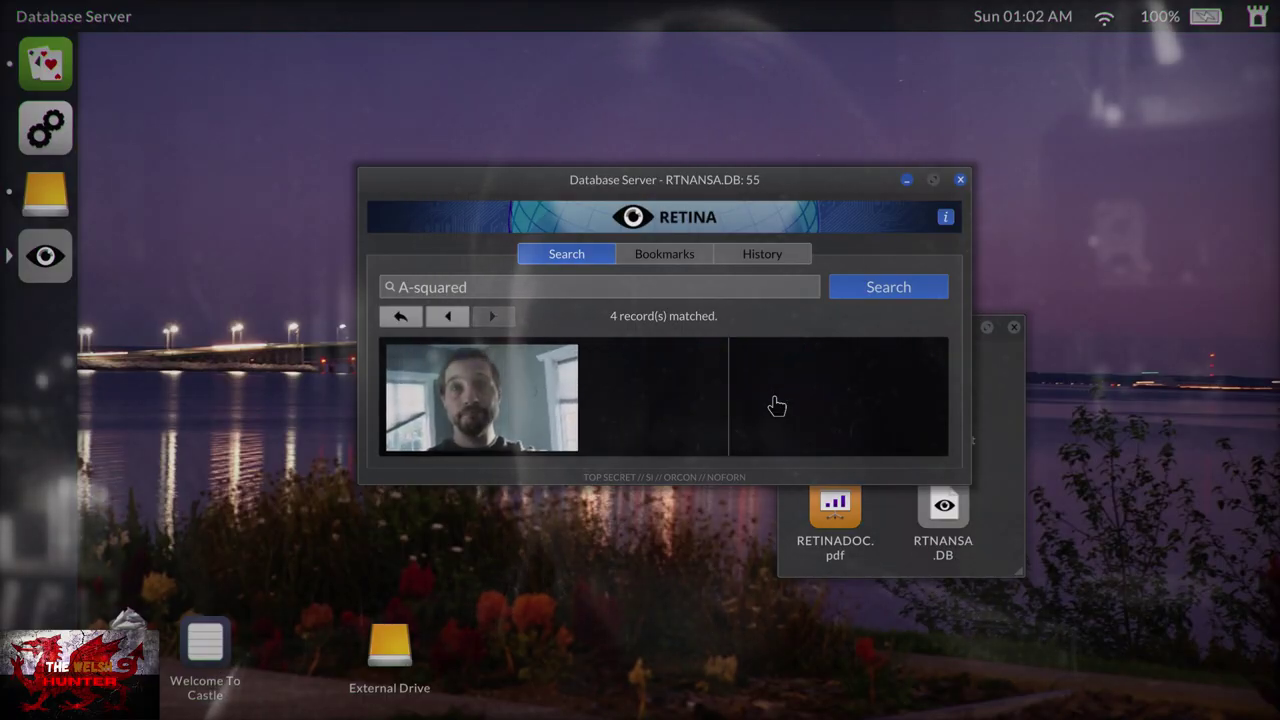
left_click(768, 375)
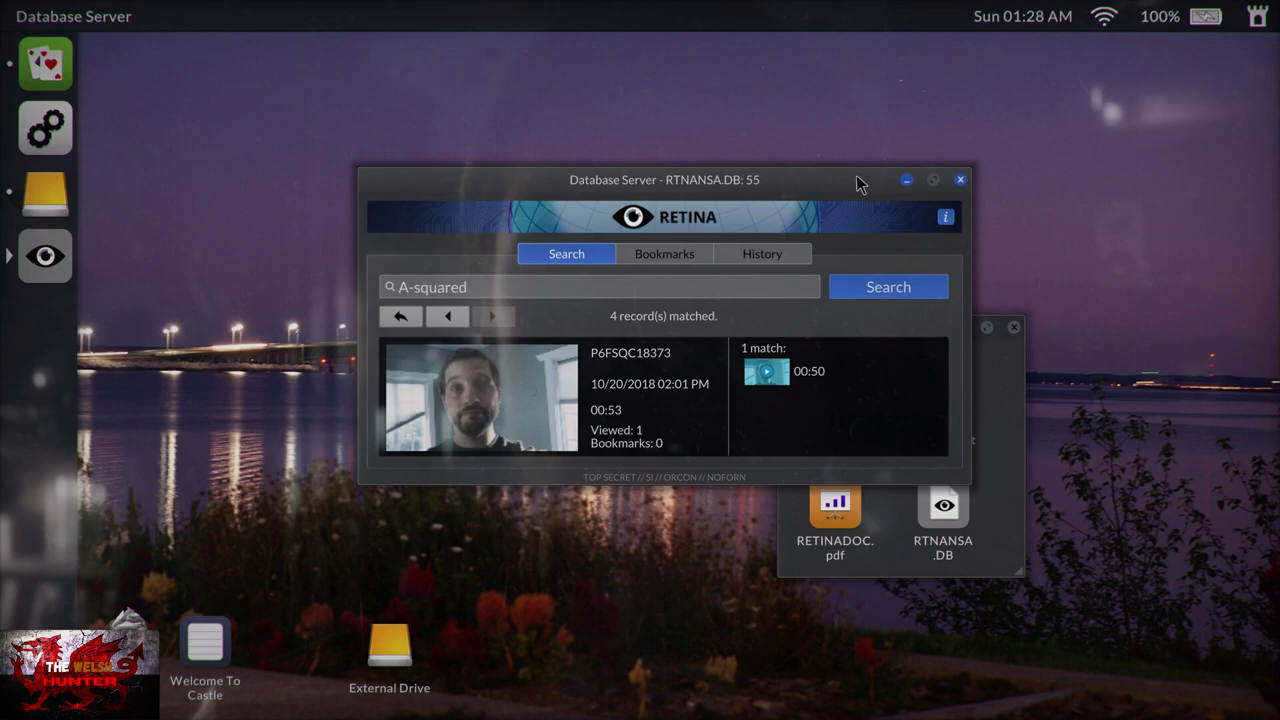
left_click(603, 294)
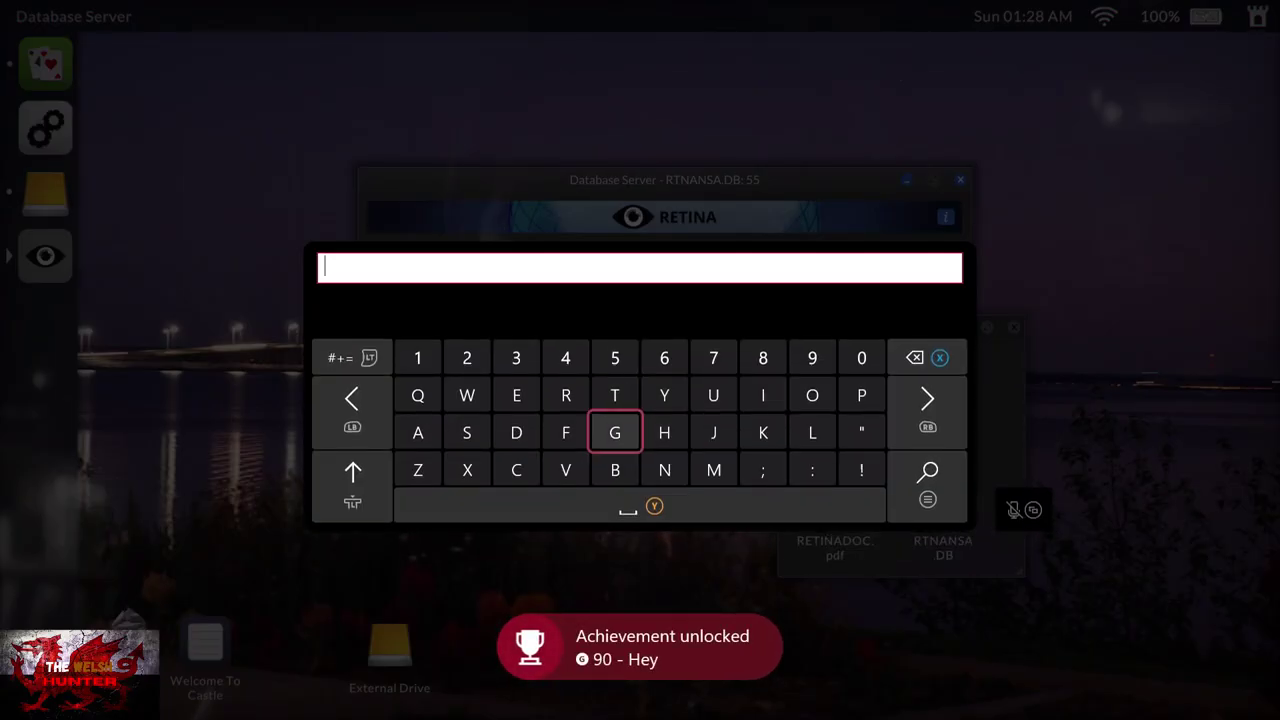
type("Ass")
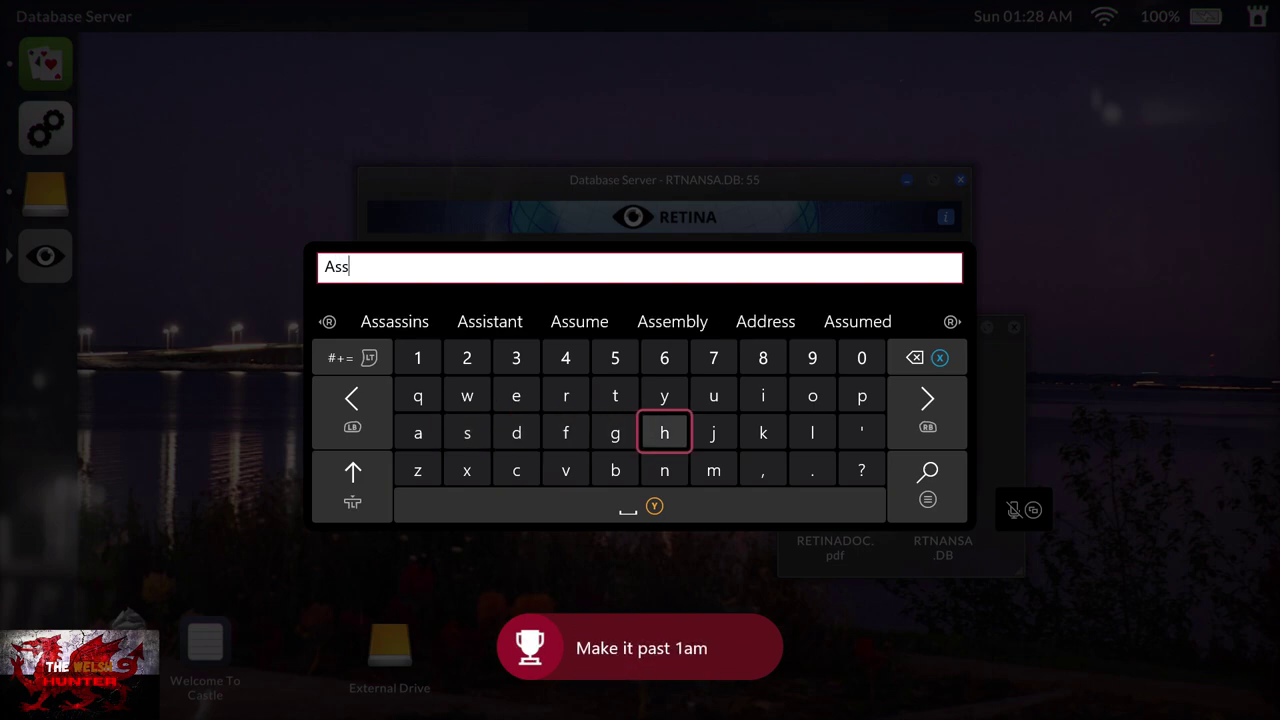
type("hol")
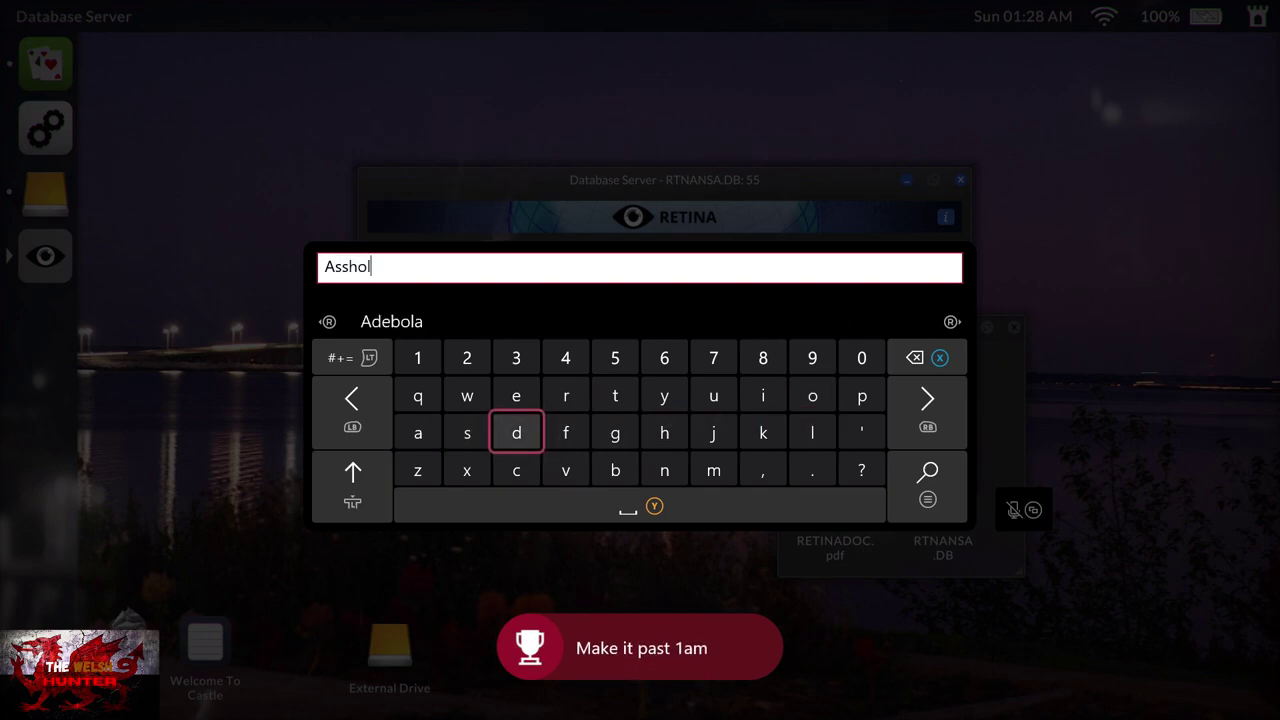
Submit the 'Baby' search, matching 6 records.
key("Return")
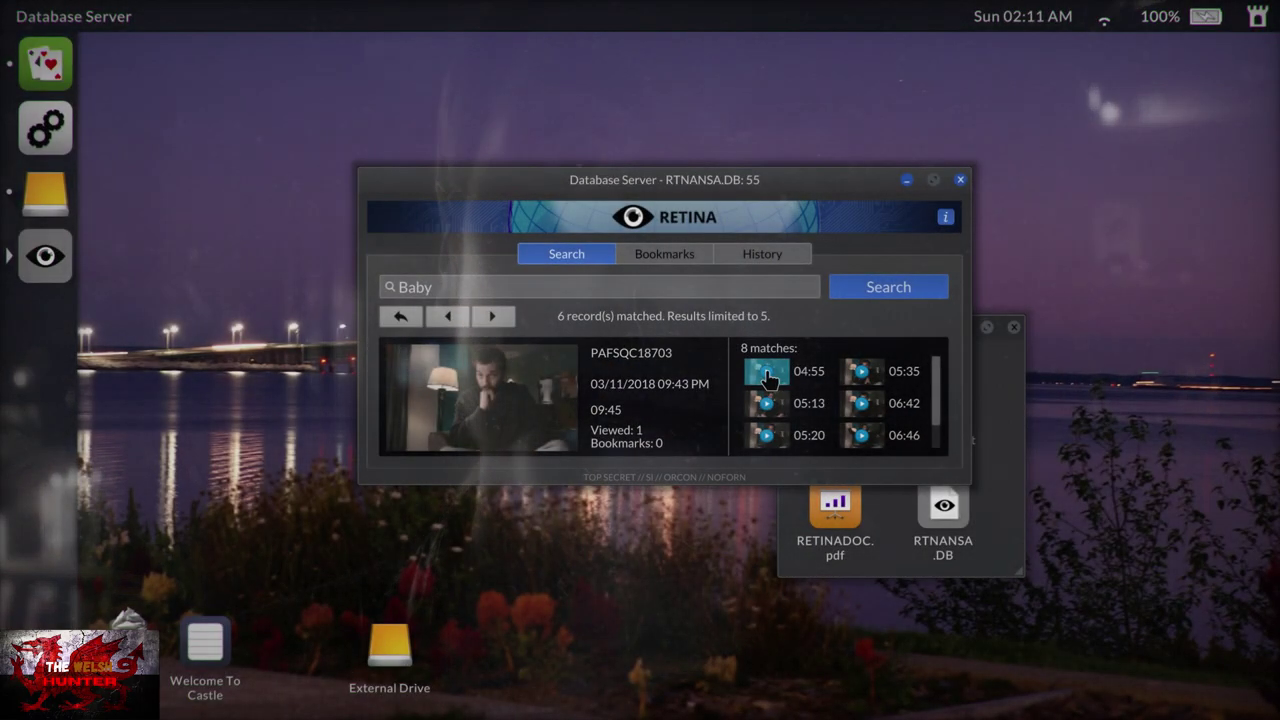
Play the Baby record's matches at 05:35, 06:42, 06:46 and a later one.
left_click(863, 375)
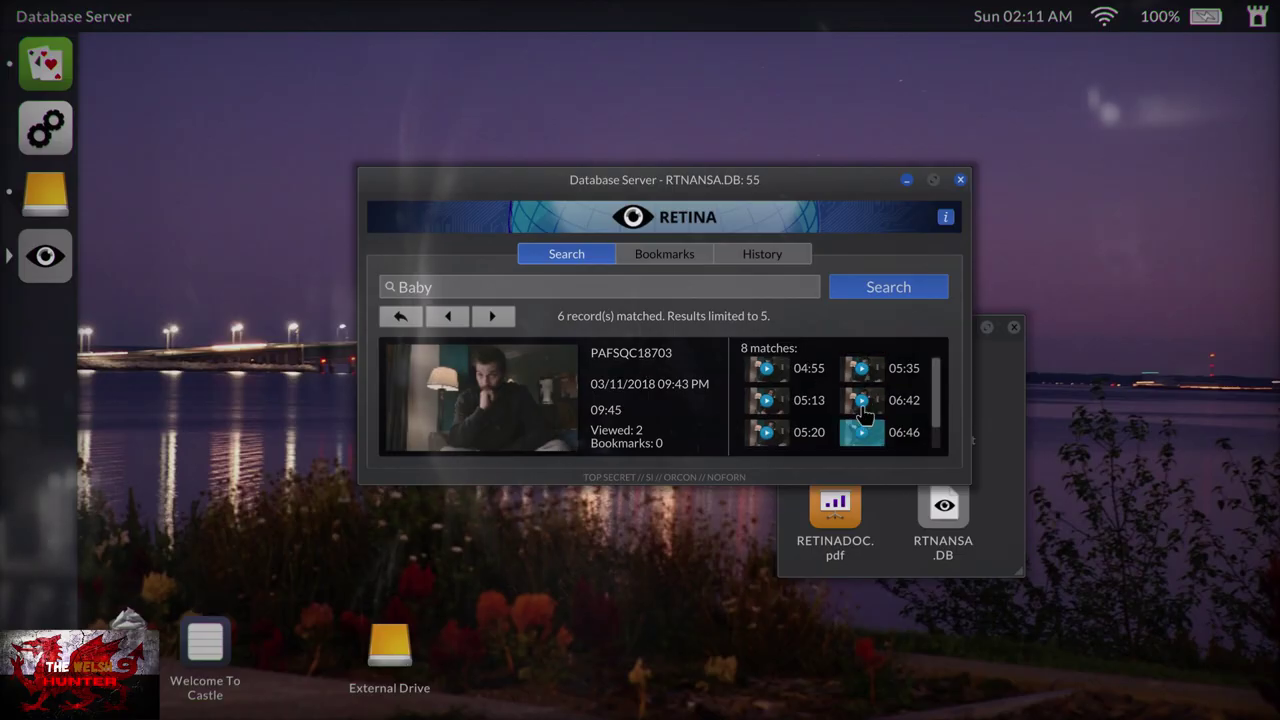
left_click(863, 405)
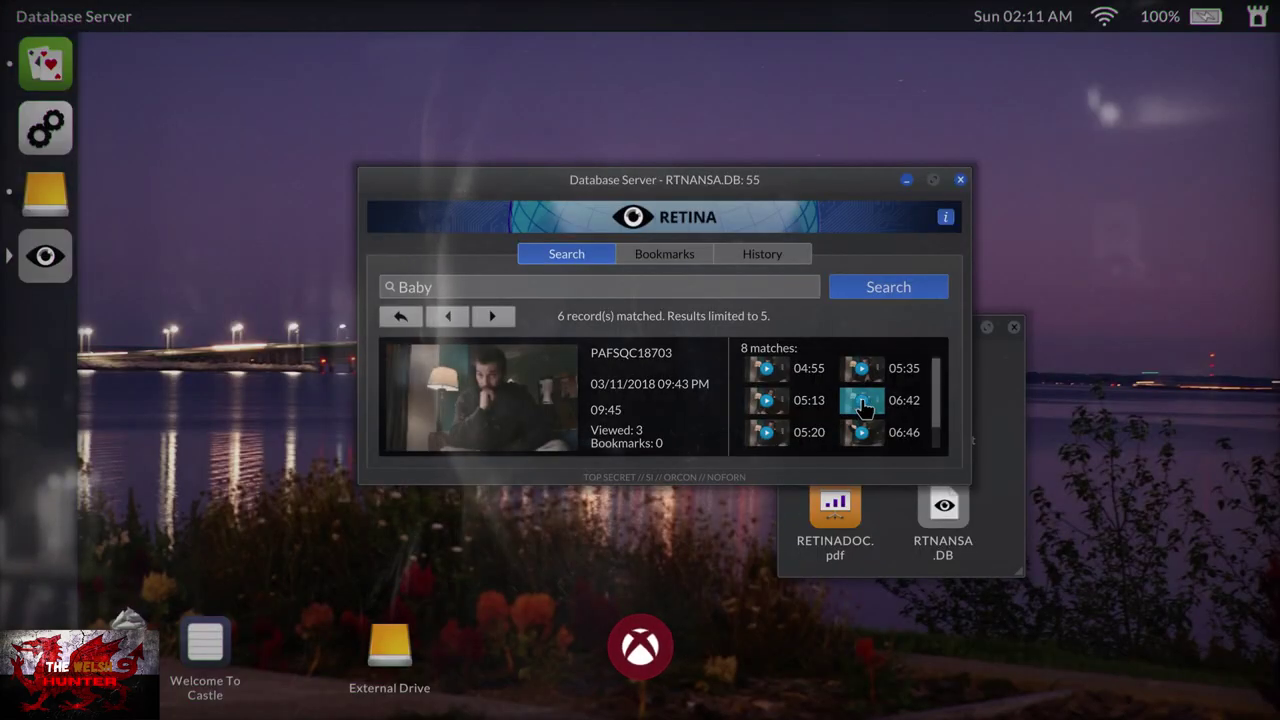
left_click(863, 405)
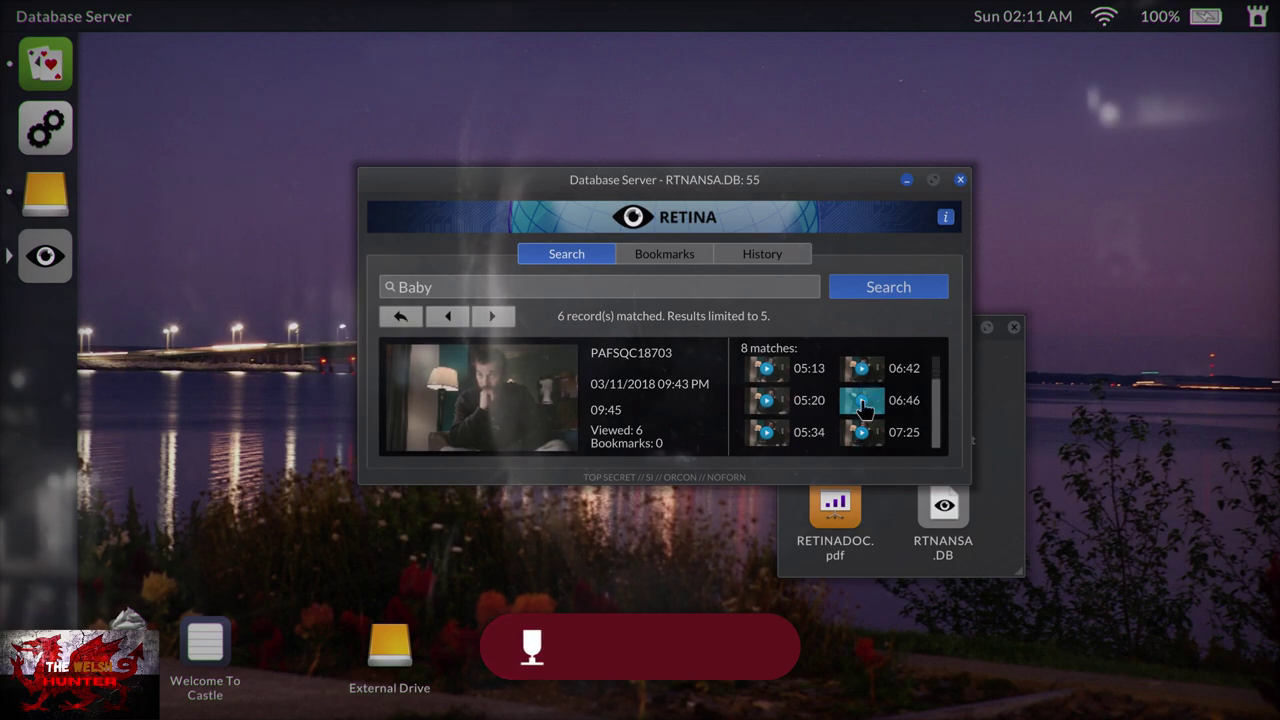
left_click(864, 437)
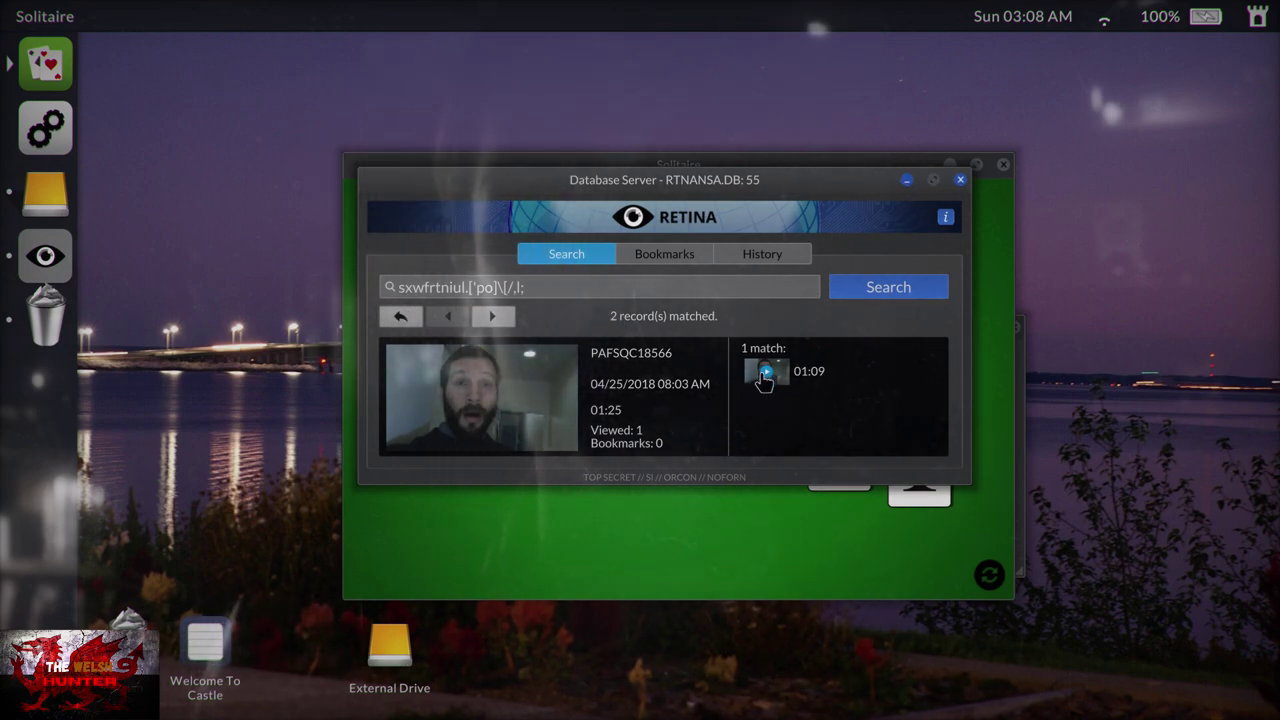
Play the matching clips of both records from the earlier search.
left_click(770, 378)
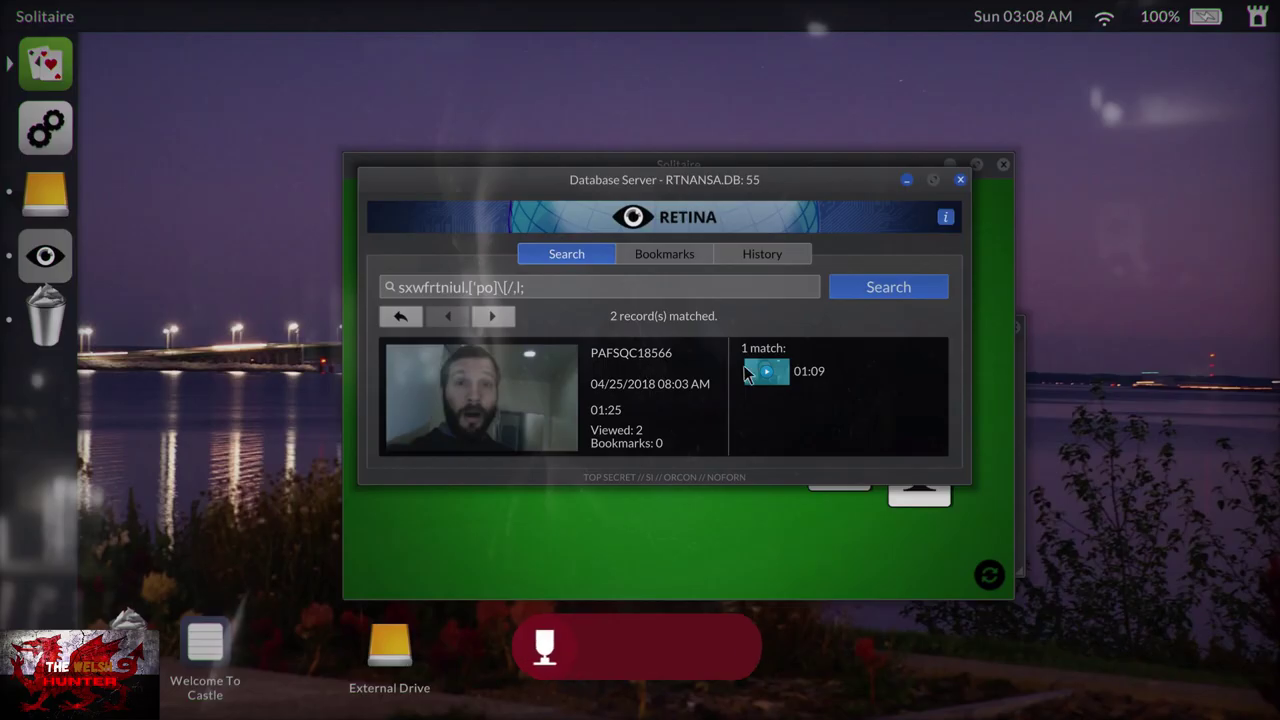
left_click(550, 395)
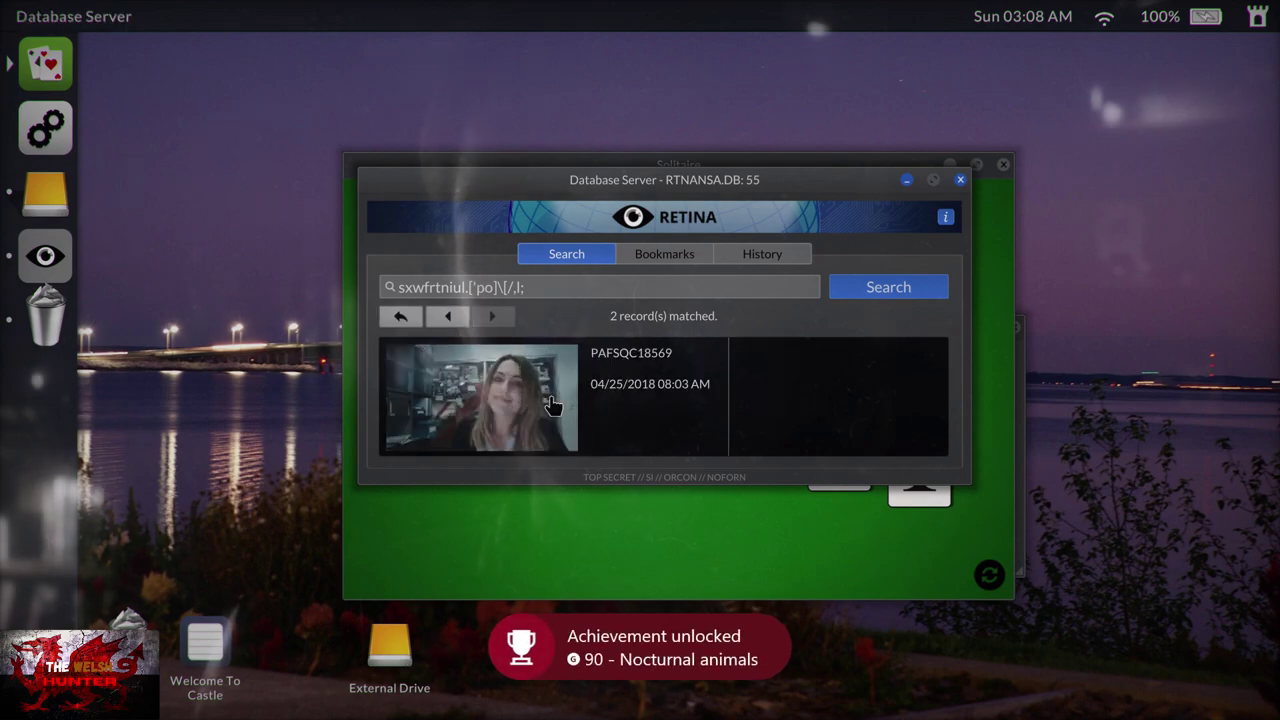
left_click(770, 378)
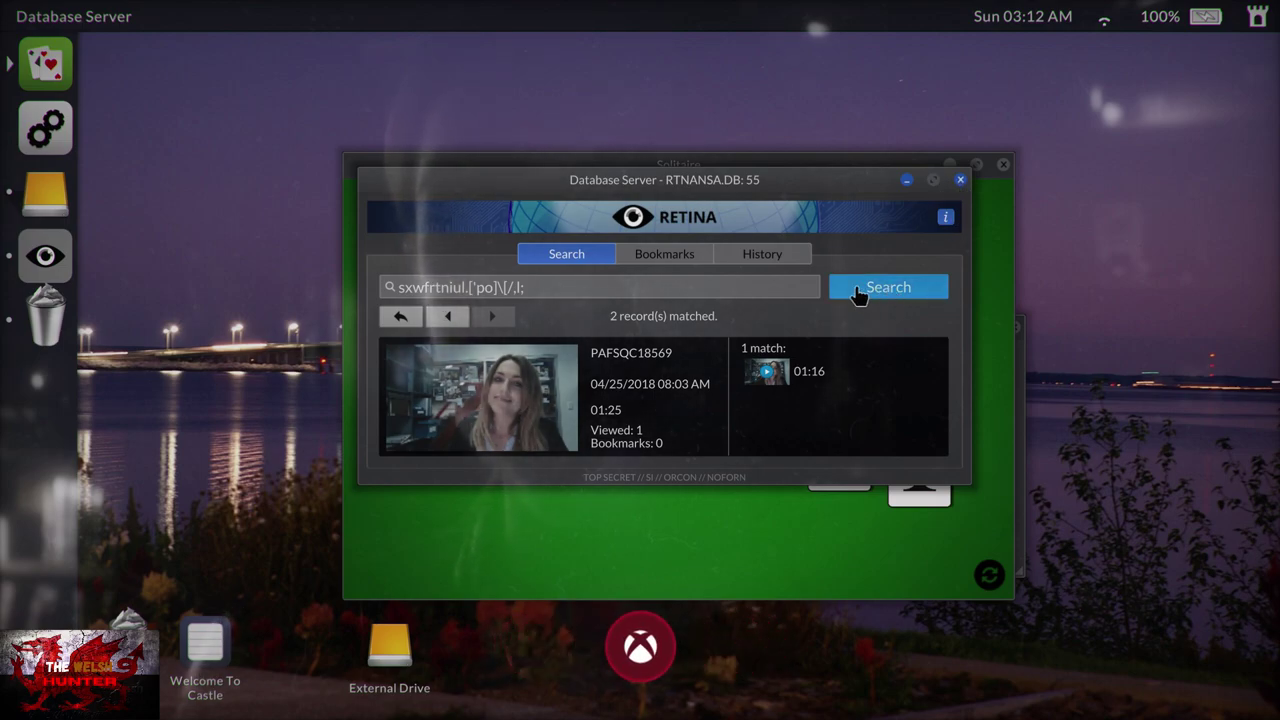
Re-run the current search query, which returns no results.
left_click(484, 292)
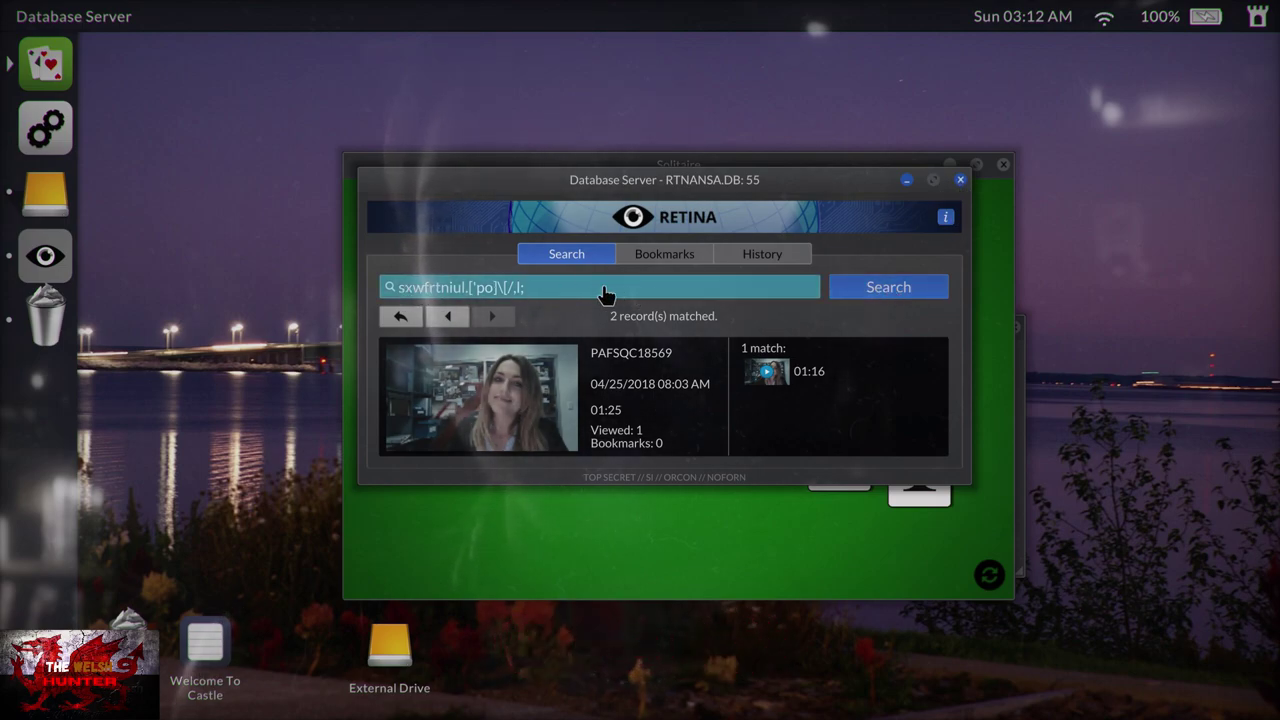
left_click(889, 287)
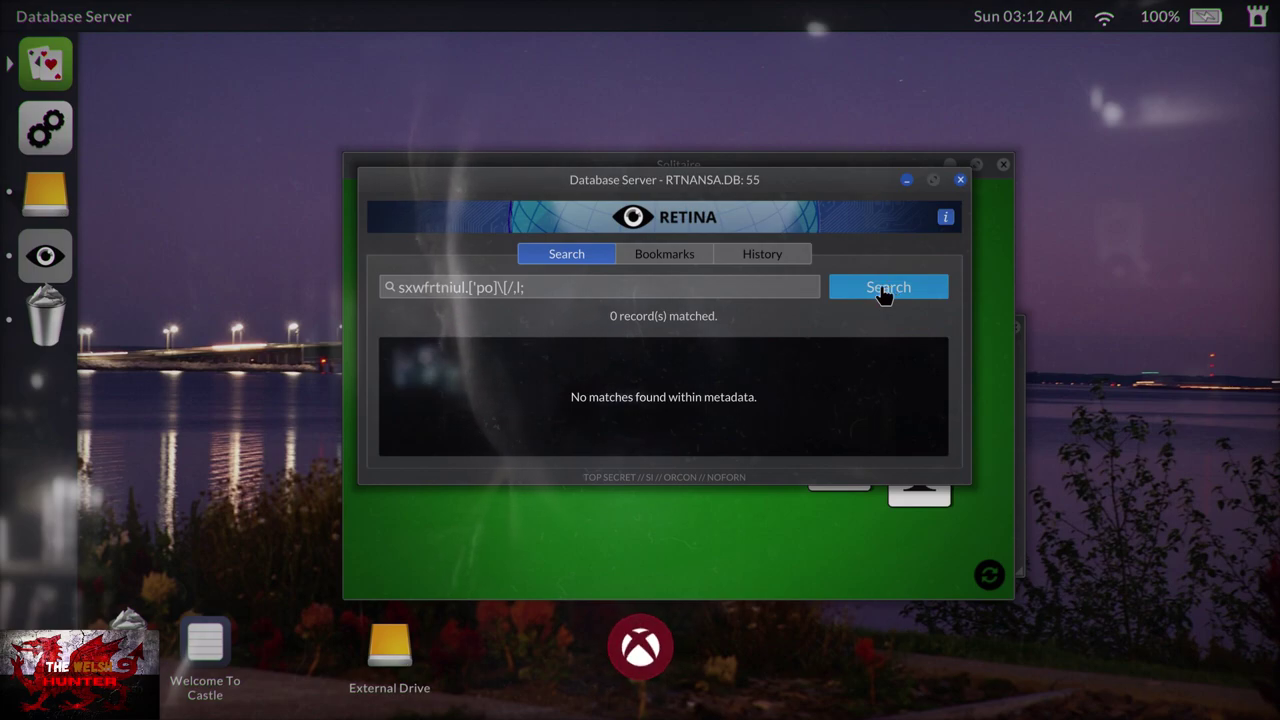
left_click(602, 293)
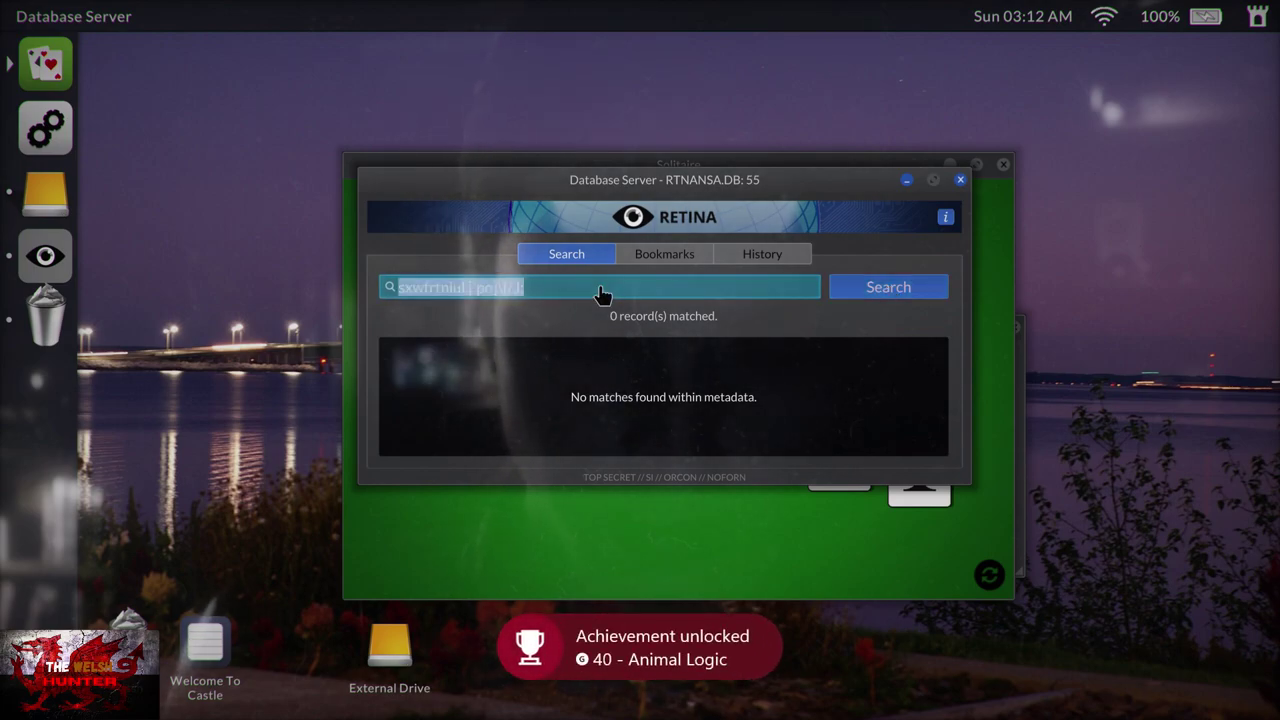
left_click(602, 293)
type("B")
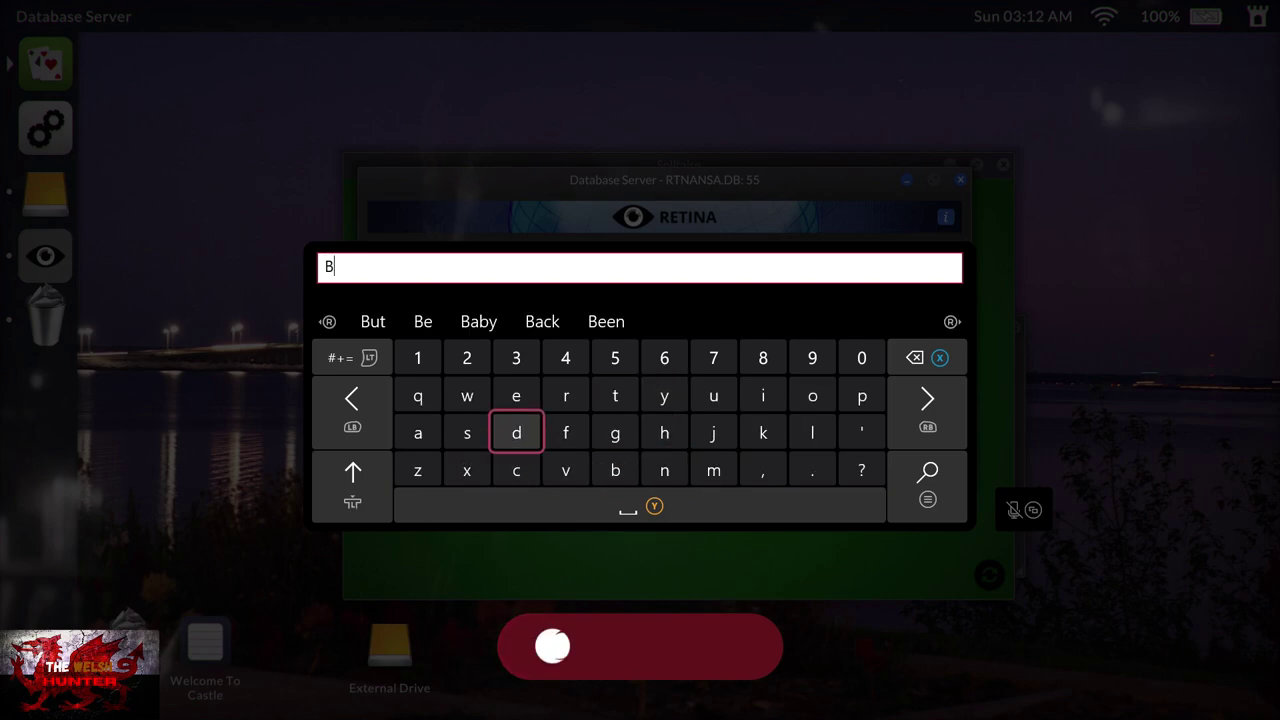
type("erry")
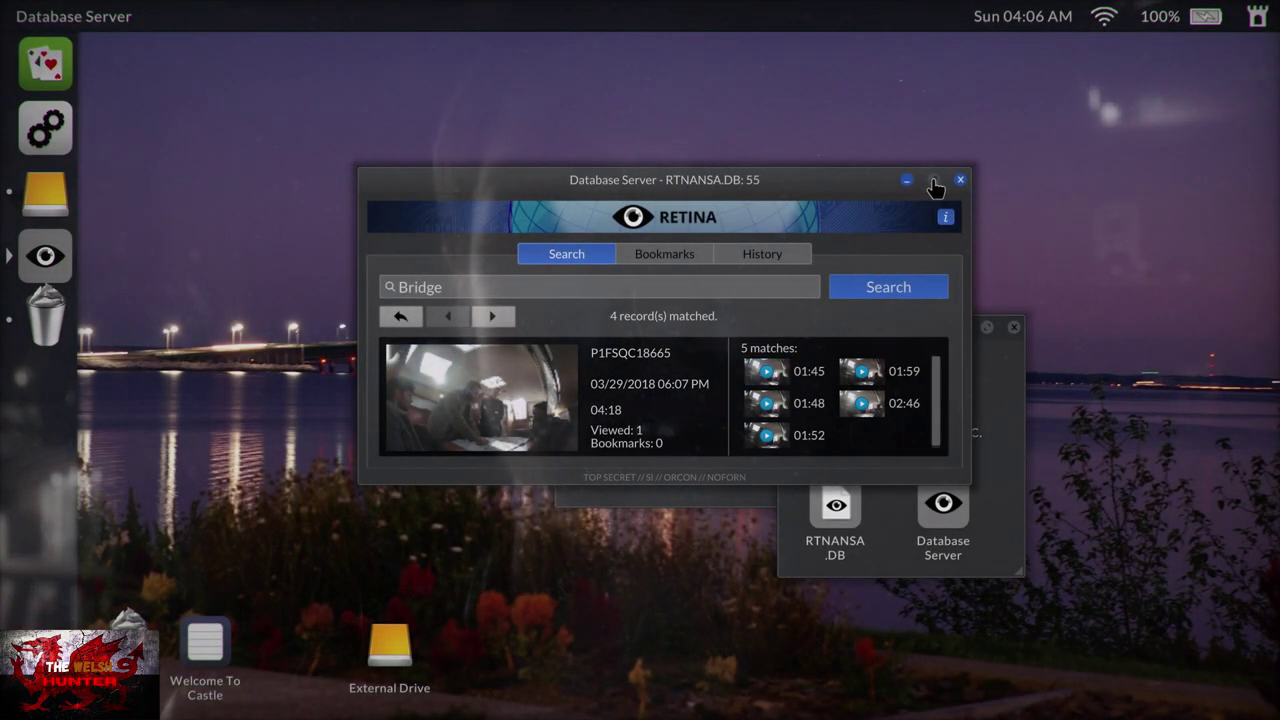
Play the Bridge record's matches at 01:45, 01:59, 02:46, 01:48 and 01:52.
left_click(770, 378)
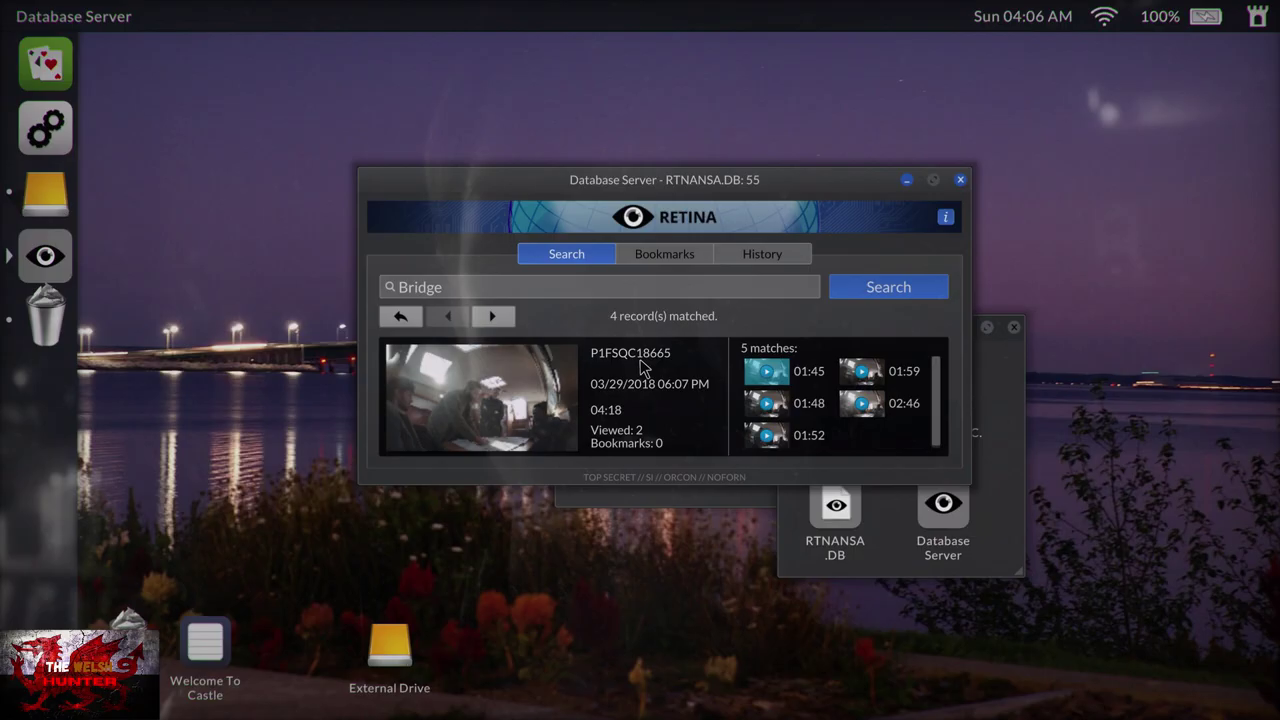
left_click(868, 378)
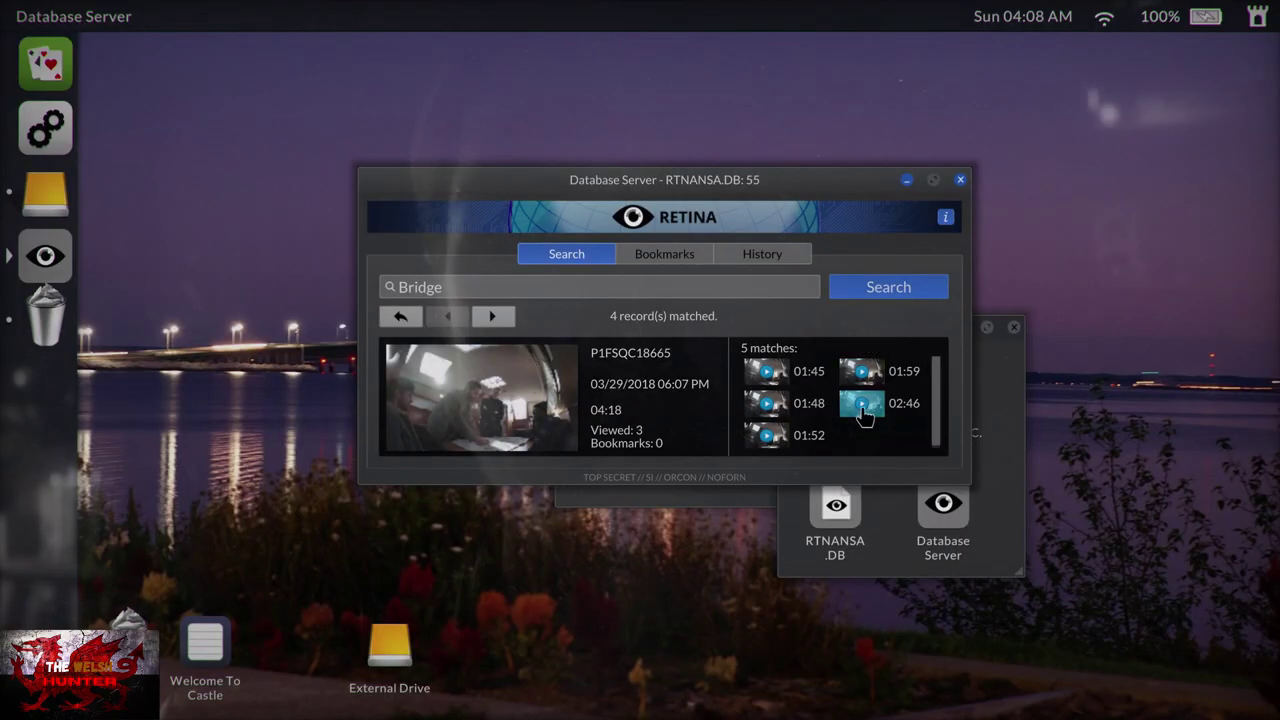
left_click(865, 408)
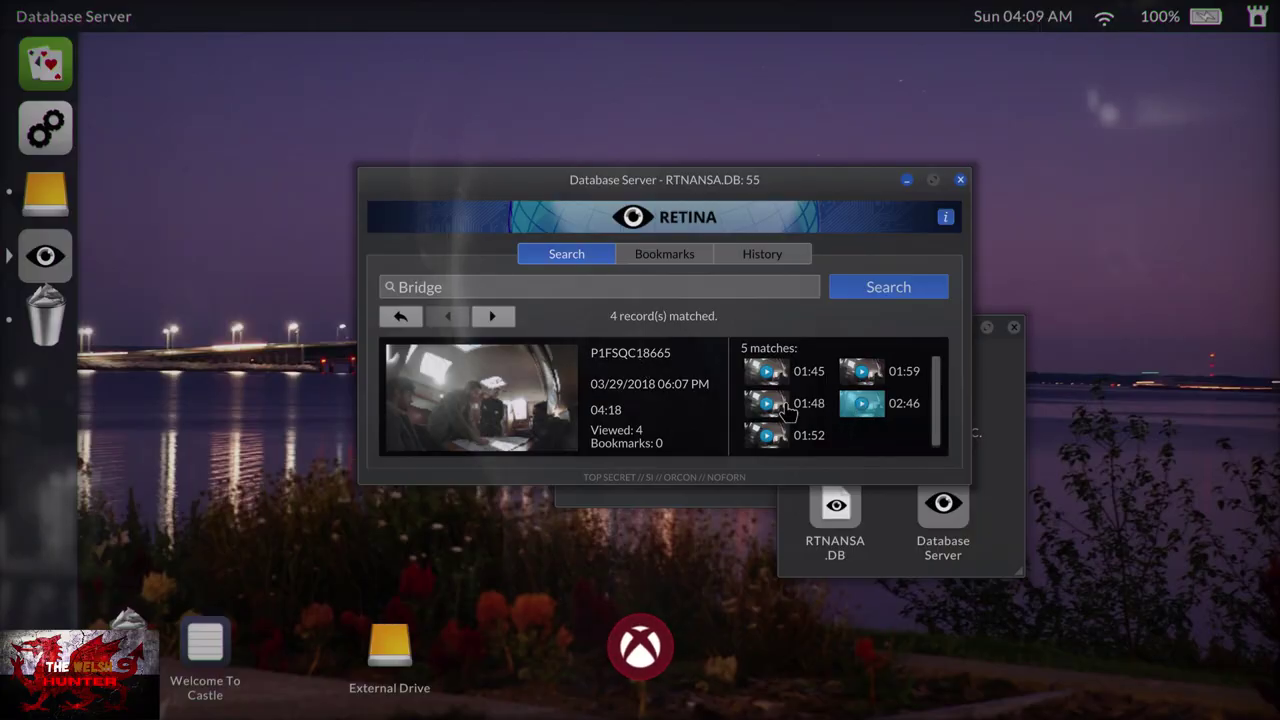
left_click(775, 405)
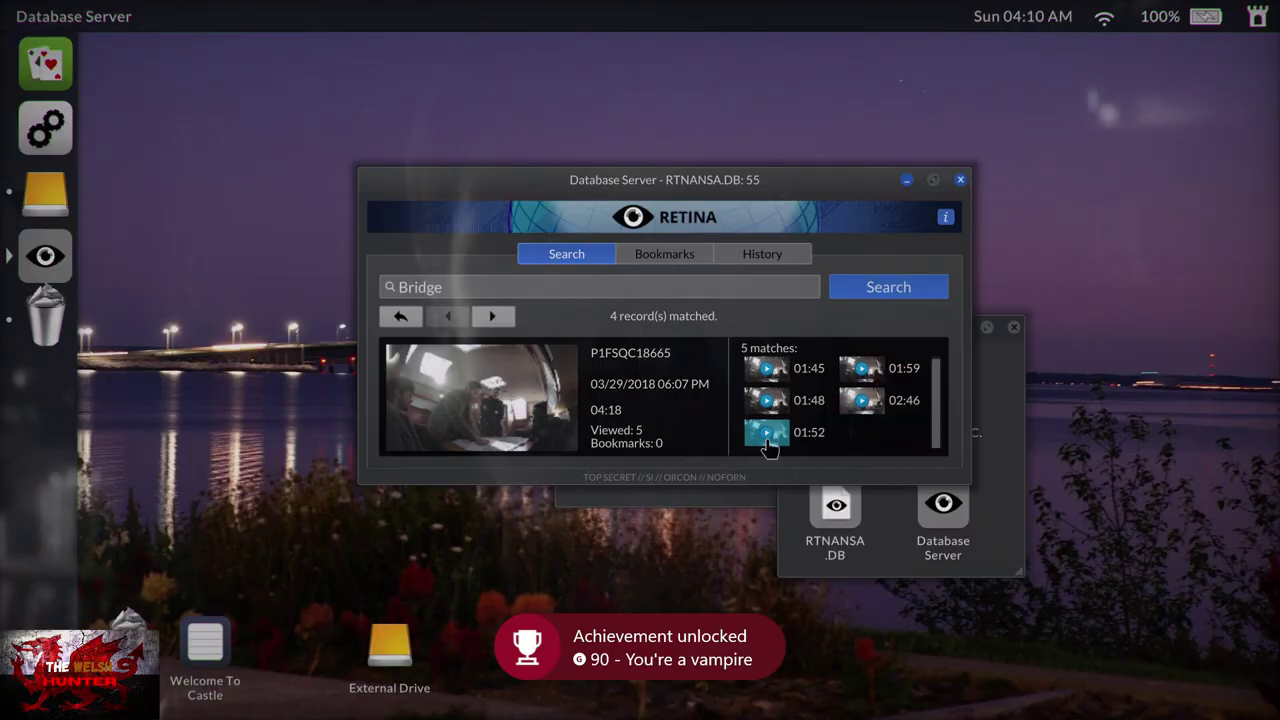
left_click(770, 437)
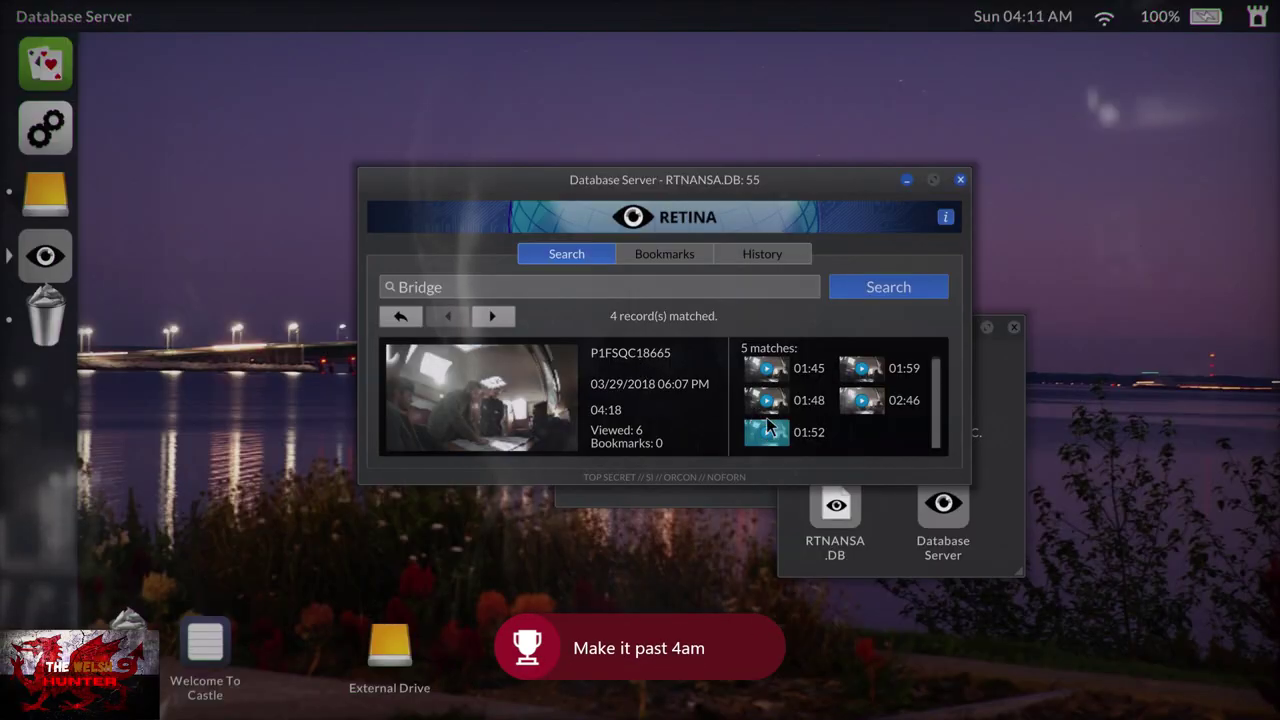
Return to the results and play matching clips from record P1FSQC18655.
left_click(400, 316)
left_click(553, 405)
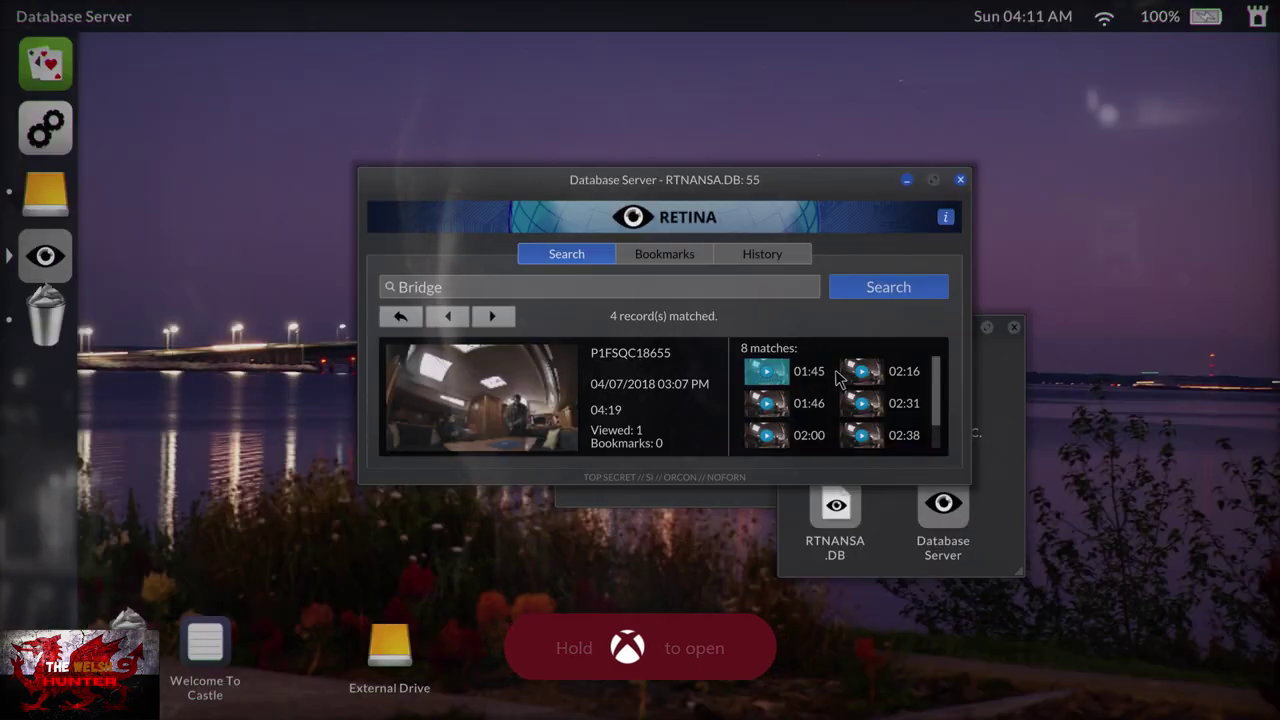
left_click(865, 404)
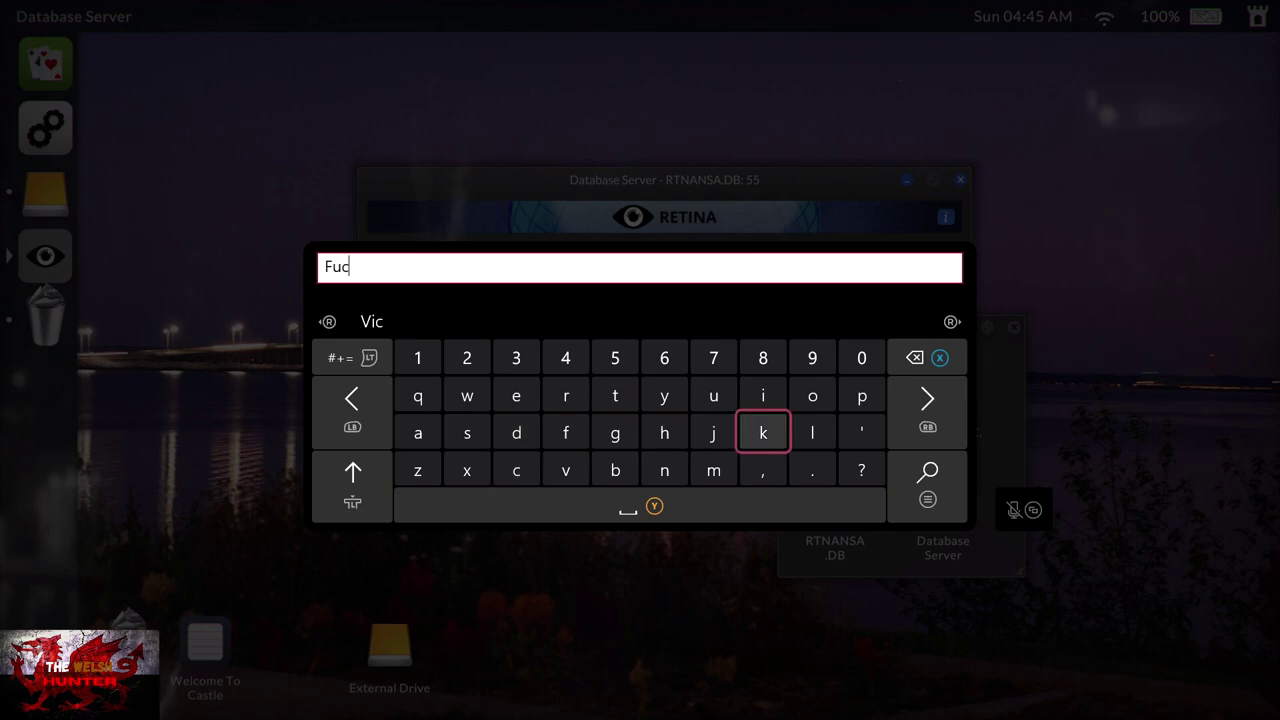
Run the new search and play the second result's two matches, including 01:47.
key("Return")
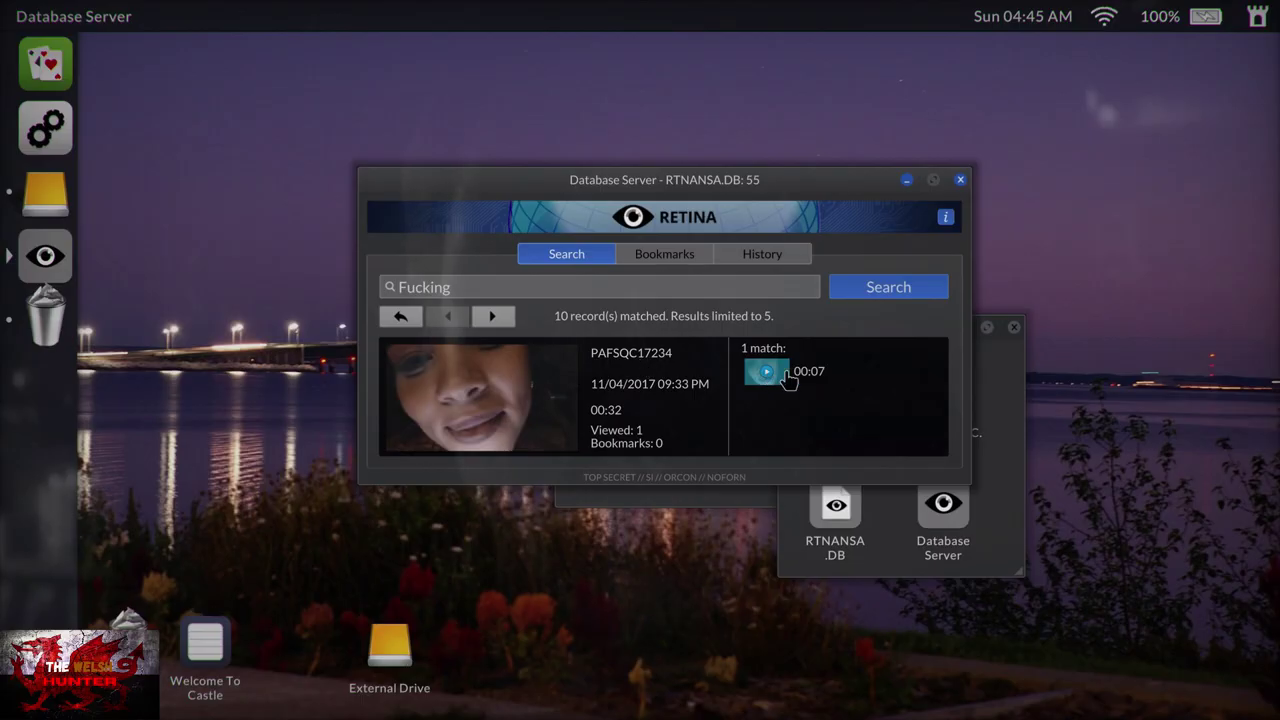
left_click(553, 405)
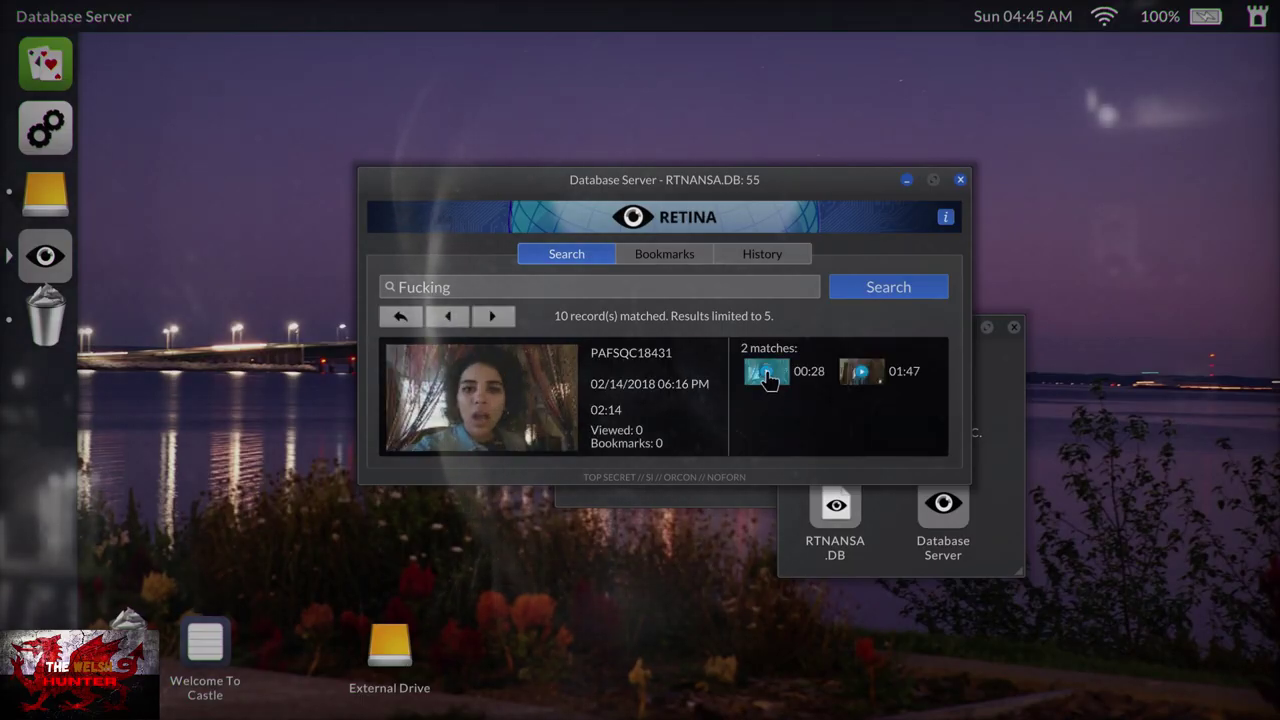
left_click(768, 375)
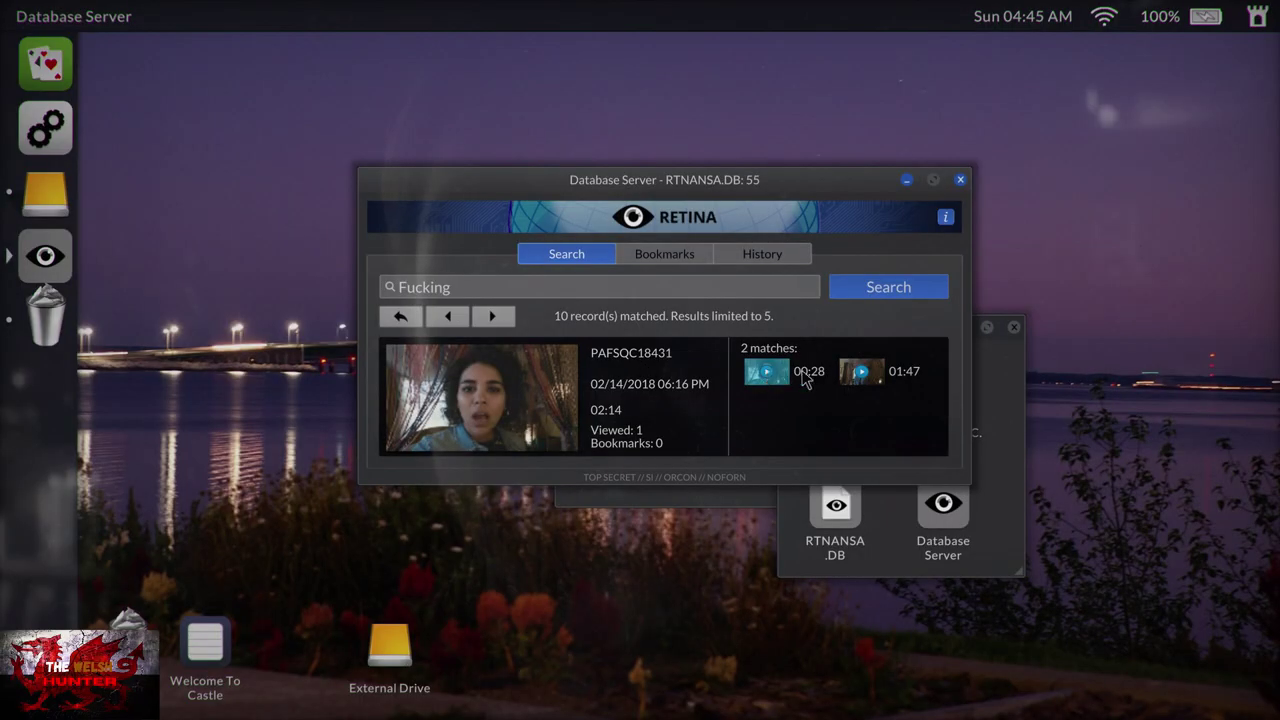
left_click(862, 374)
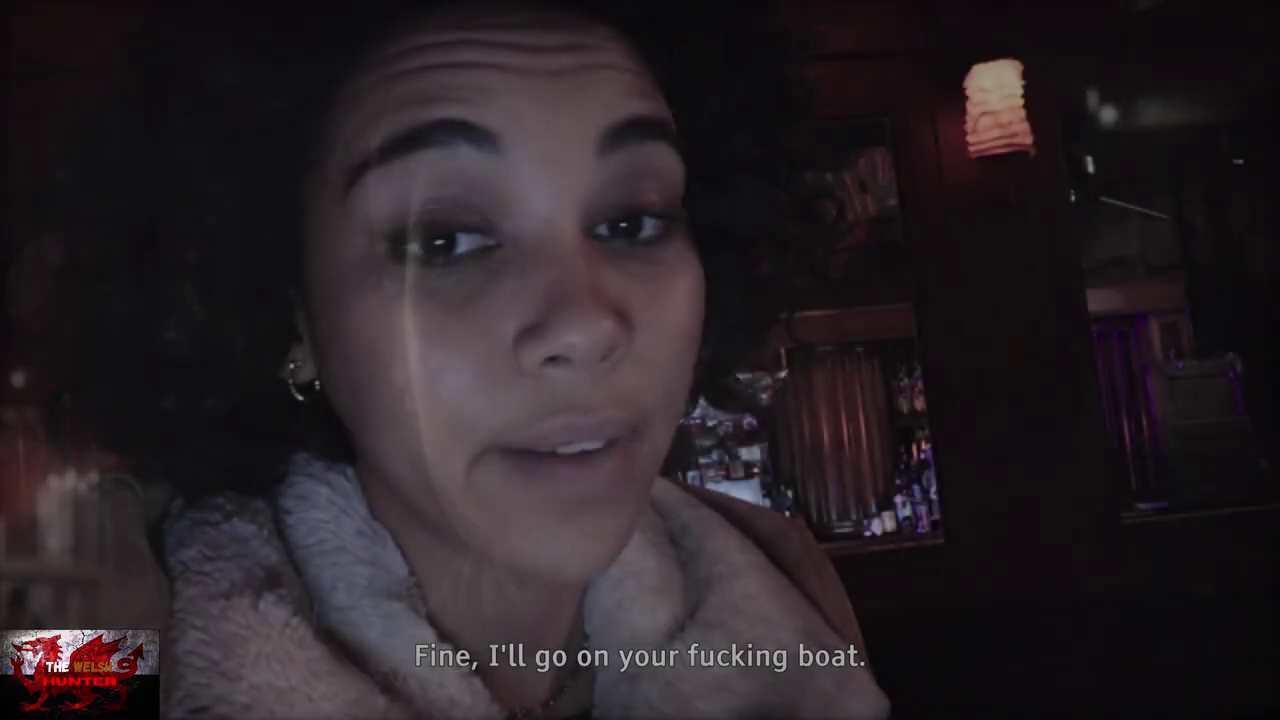
Play the fourth result's matching clip.
key("Escape")
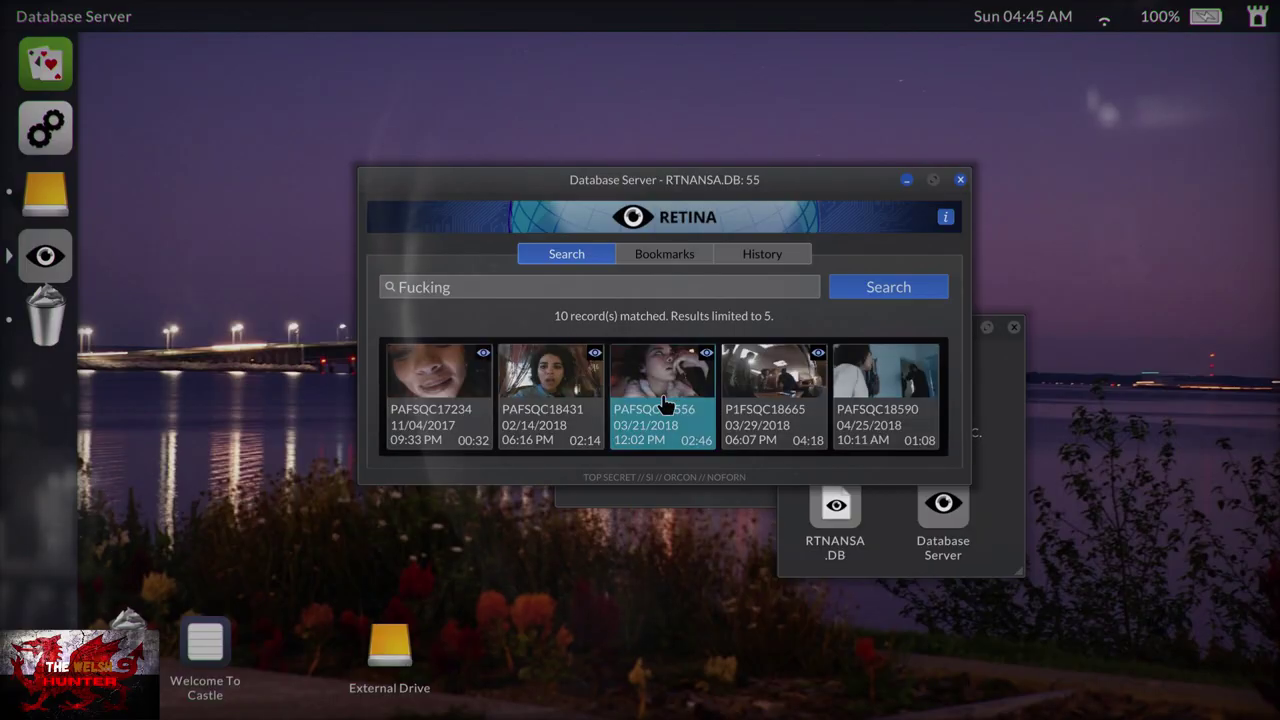
left_click(777, 400)
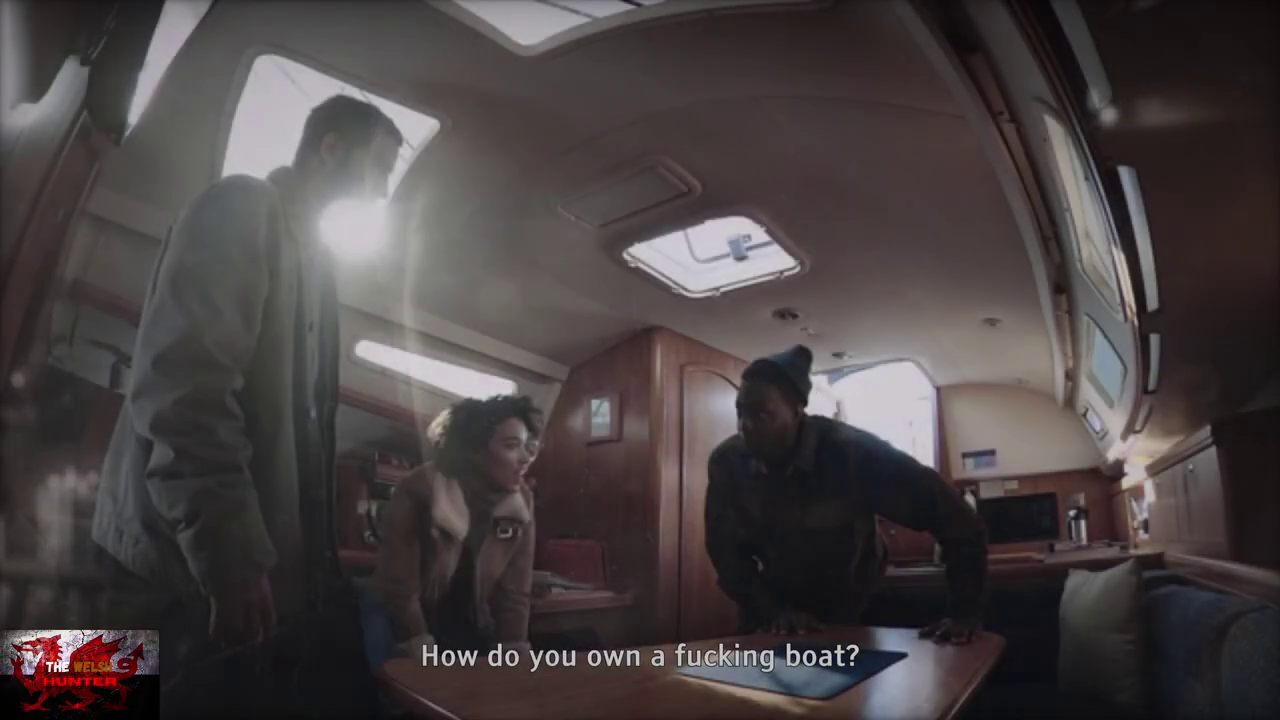
key("Escape")
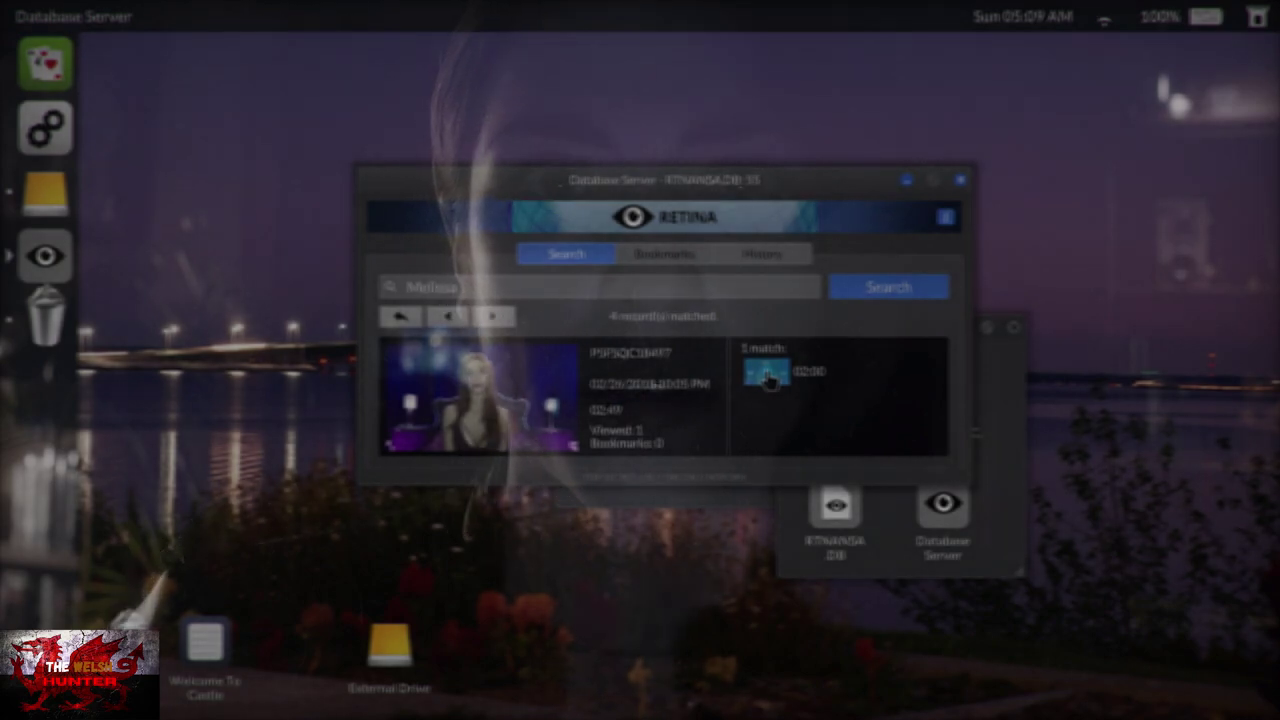
Clear all windows to the desktop and open the Untitled USB drive.
left_click(1258, 17)
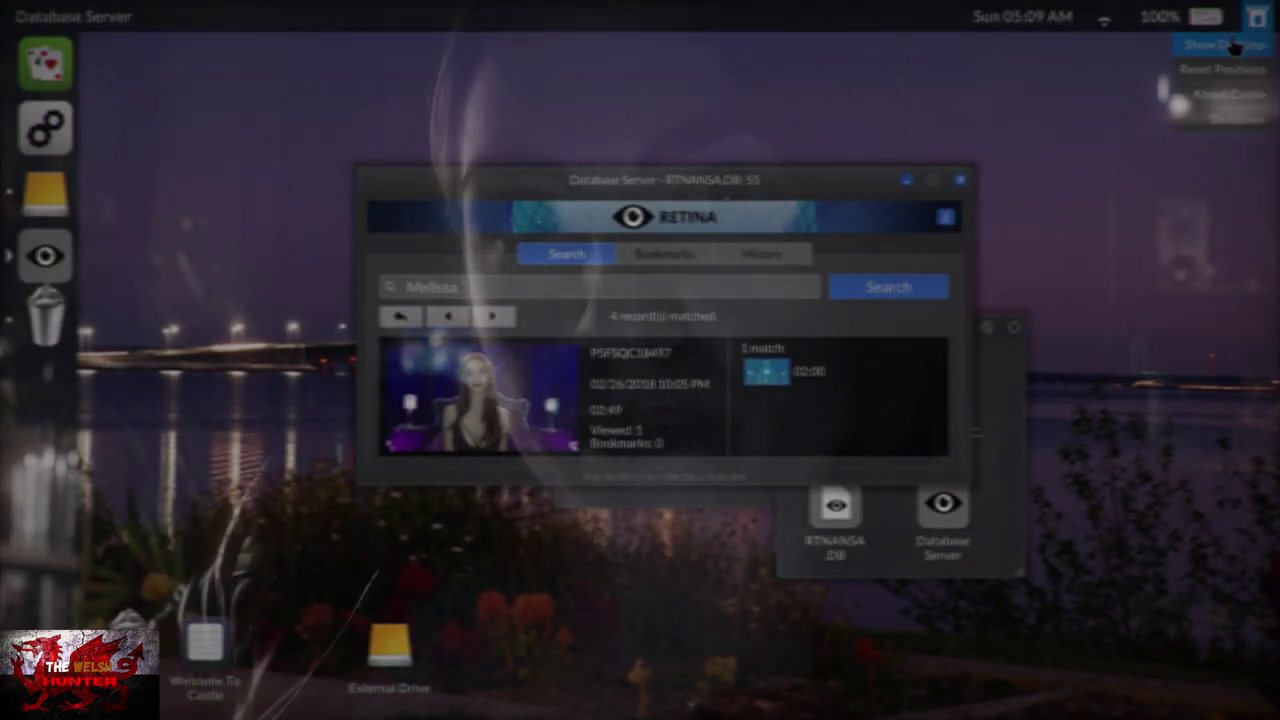
left_click(1224, 45)
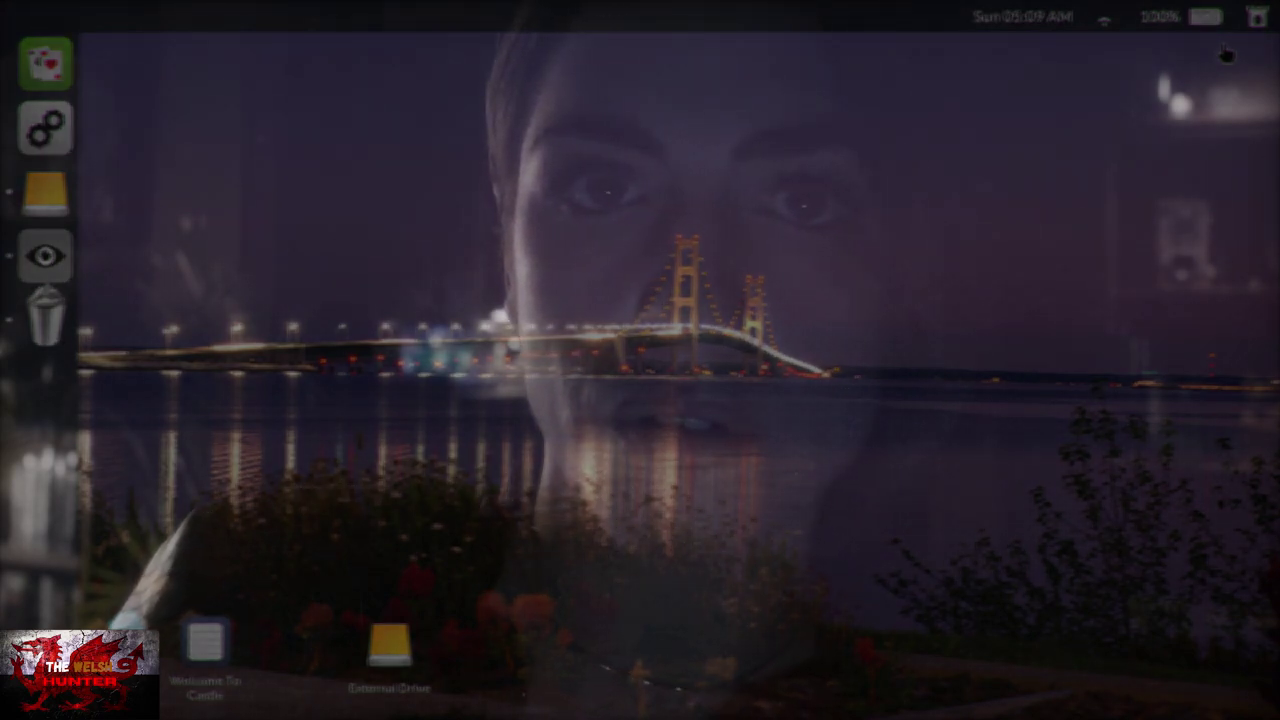
double_click(481, 650)
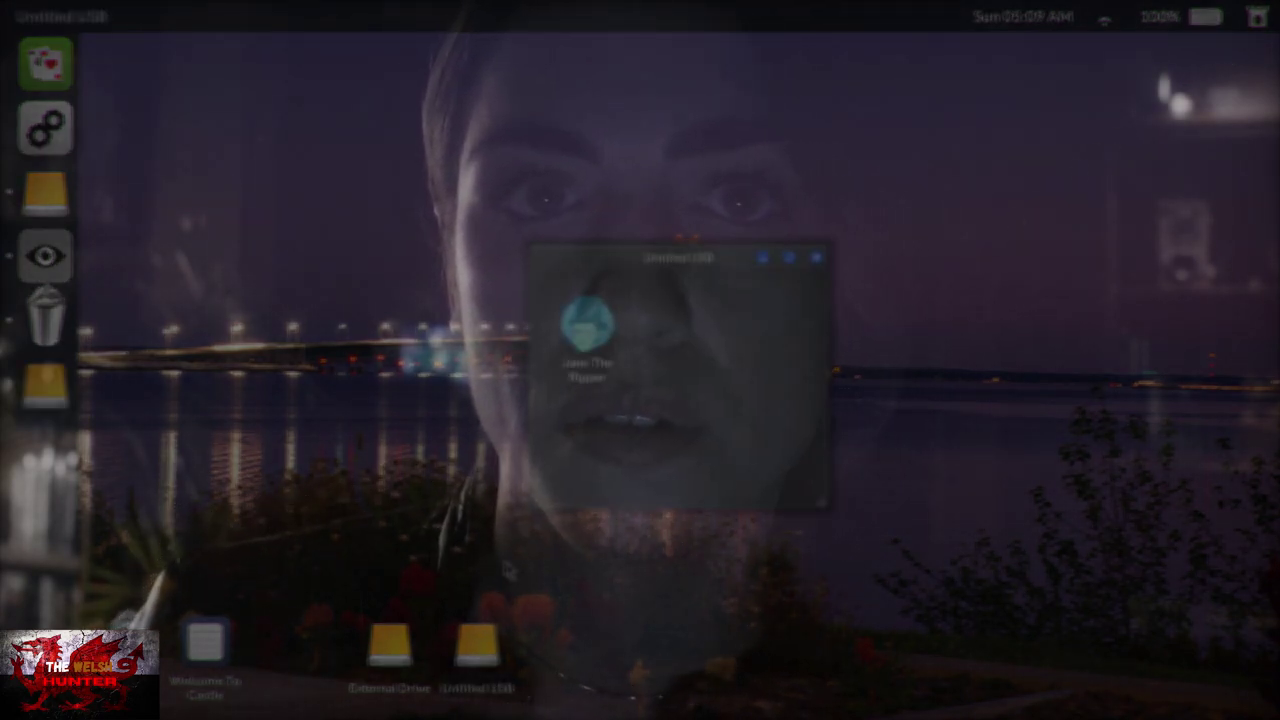
Launch Jane The Ripper, move it aside, and open the External Drive folder.
double_click(604, 310)
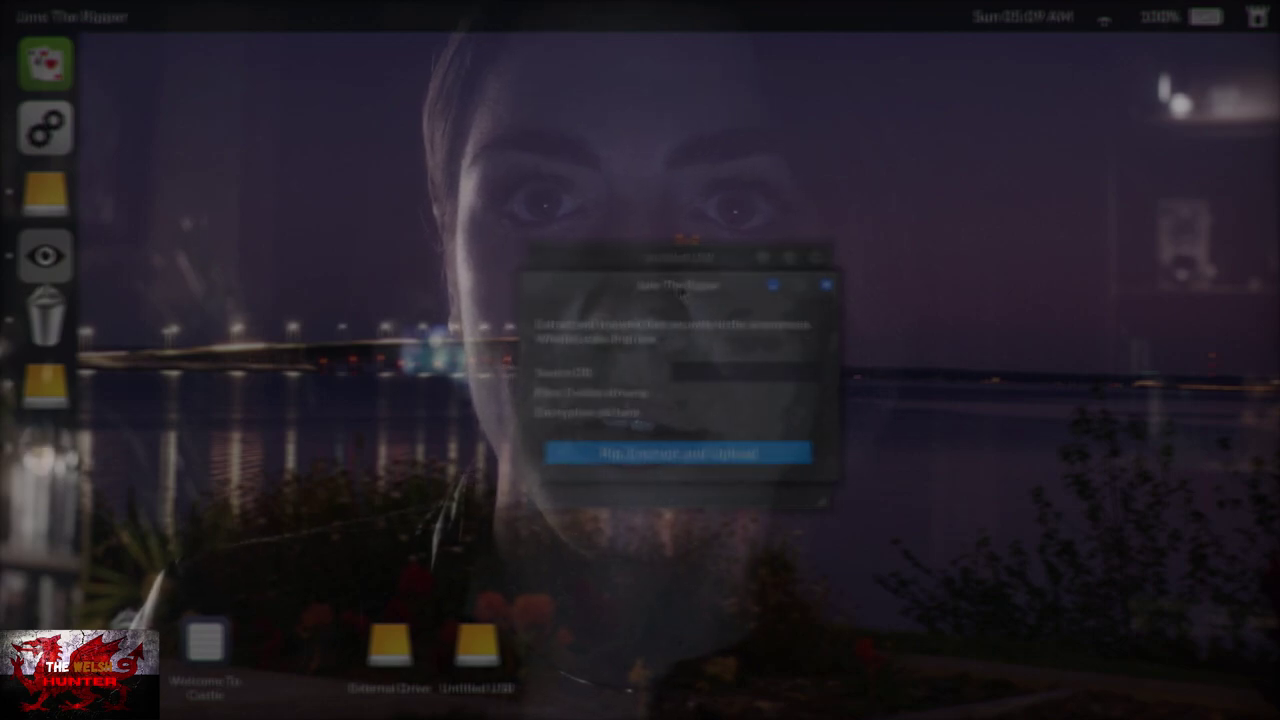
left_click_drag(680, 285, 403, 214)
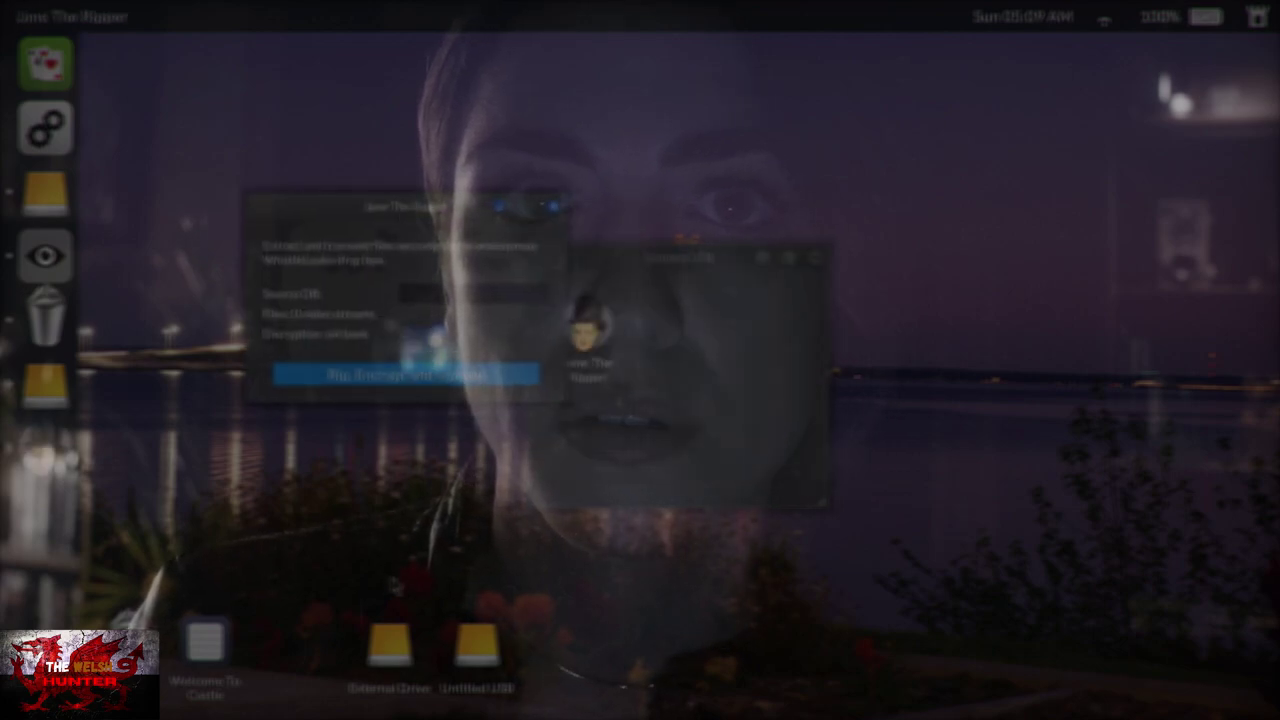
double_click(392, 650)
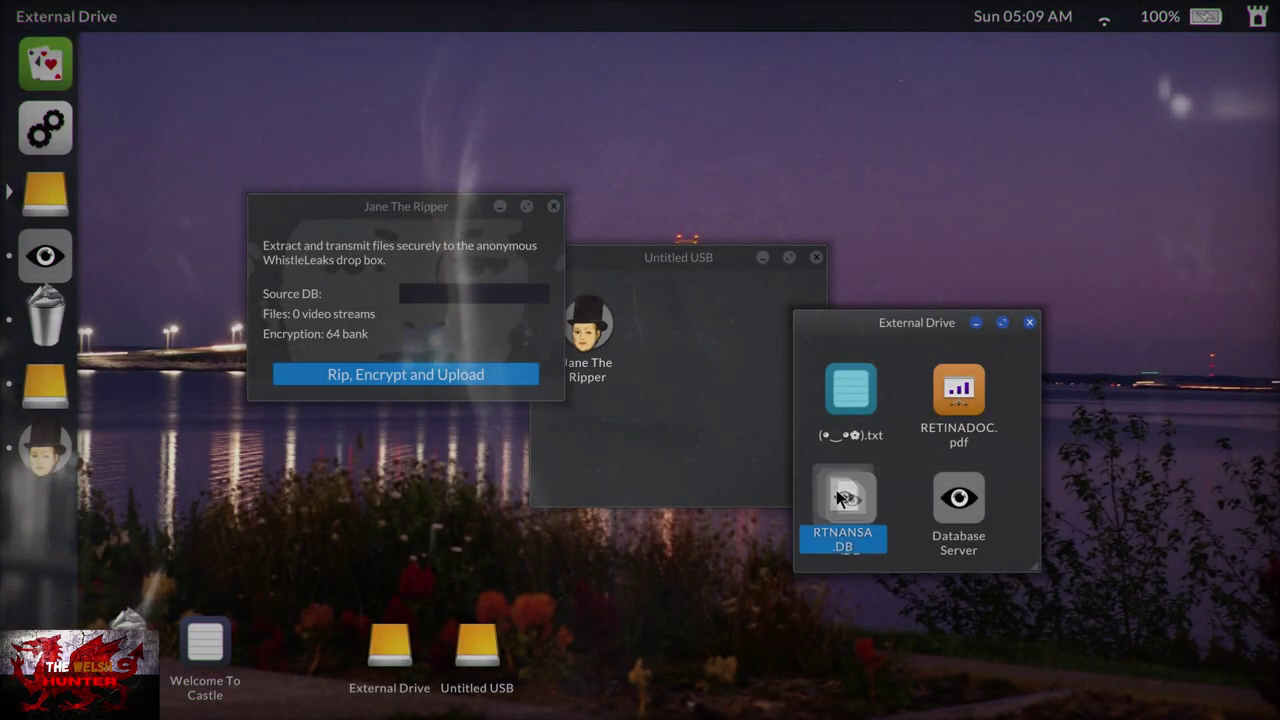
Load RTNANSA.DB into Jane The Ripper, then open the Database Server.
left_click_drag(851, 500, 455, 323)
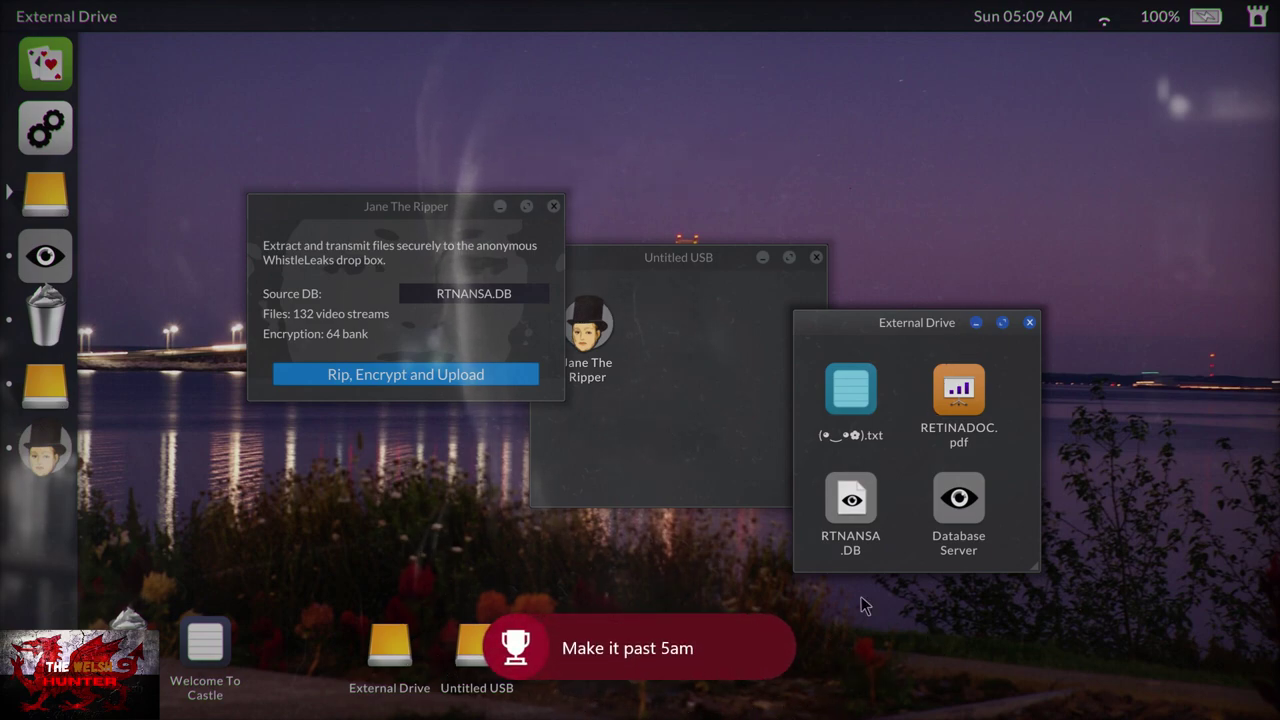
left_click(960, 500)
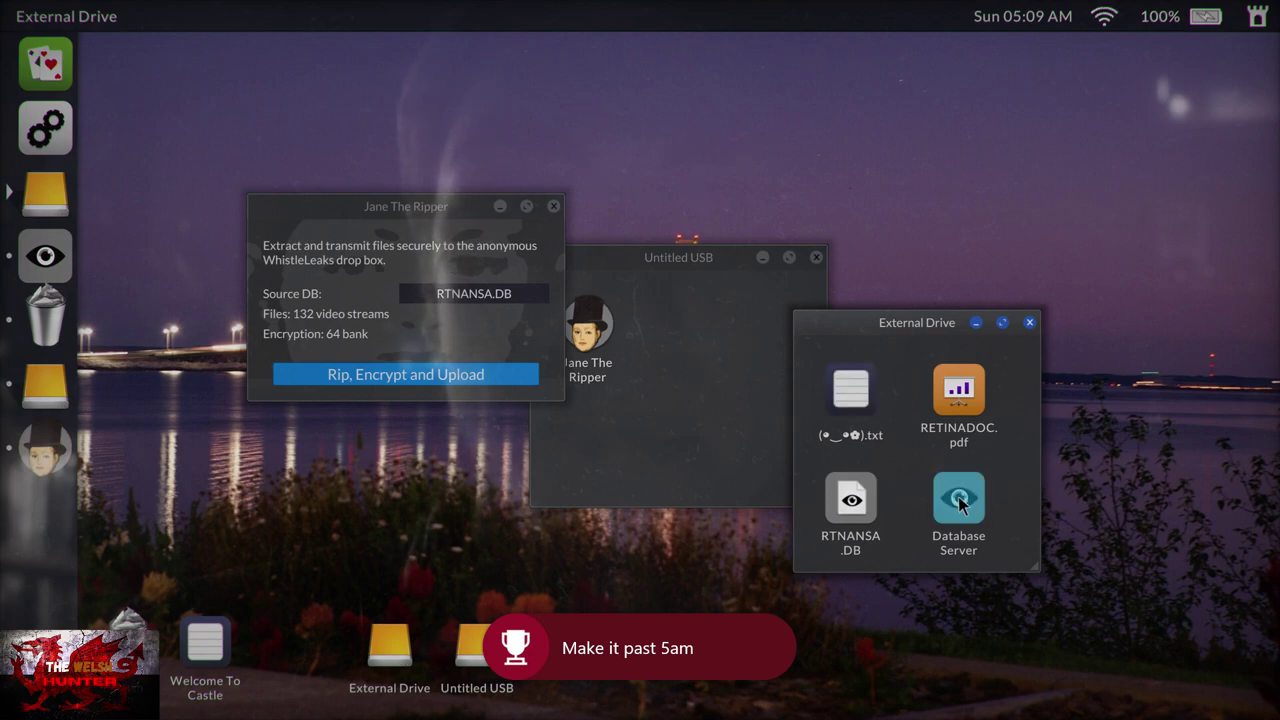
double_click(960, 500)
left_click(601, 293)
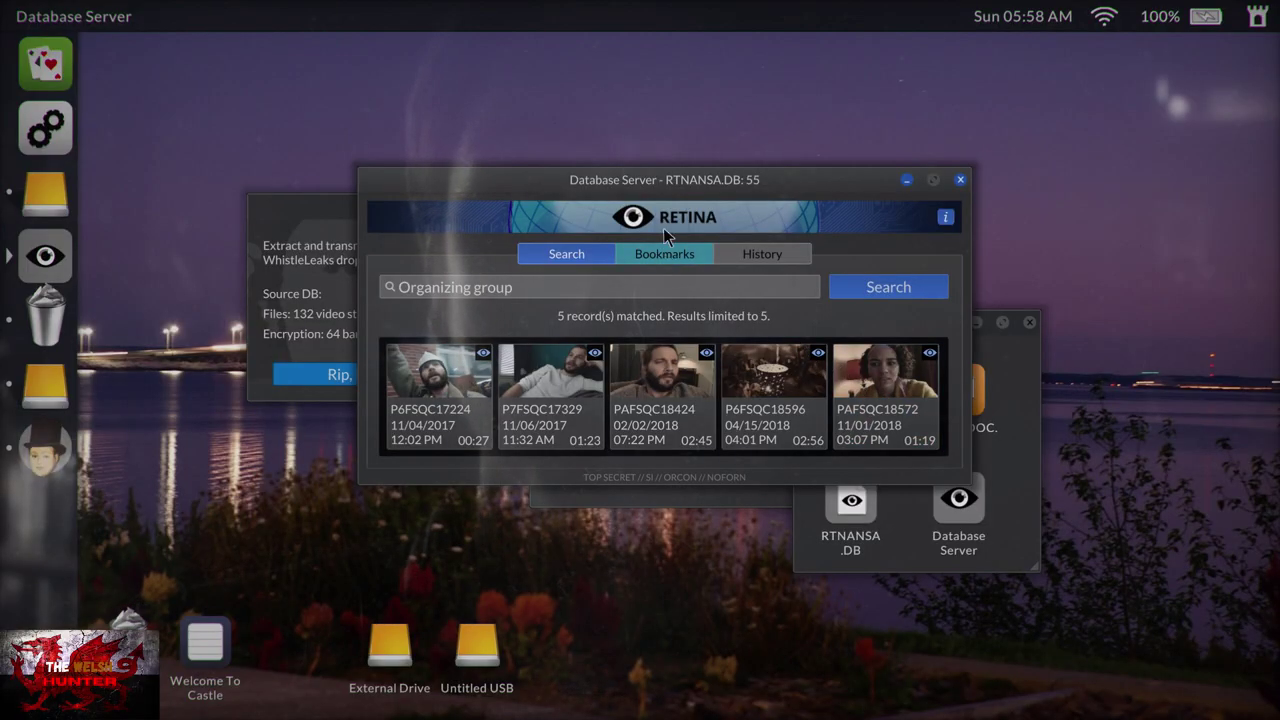
Check the History and Bookmarks tabs, return to Search results, then close the database.
left_click(764, 256)
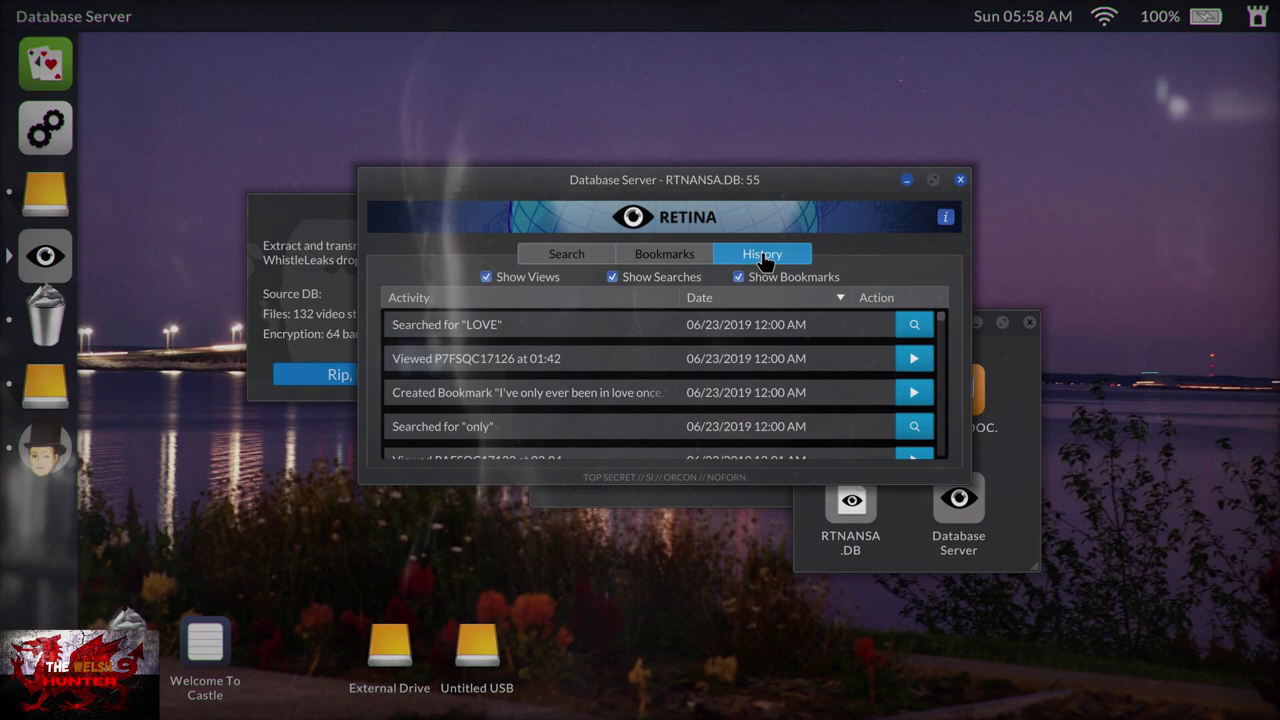
left_click(664, 254)
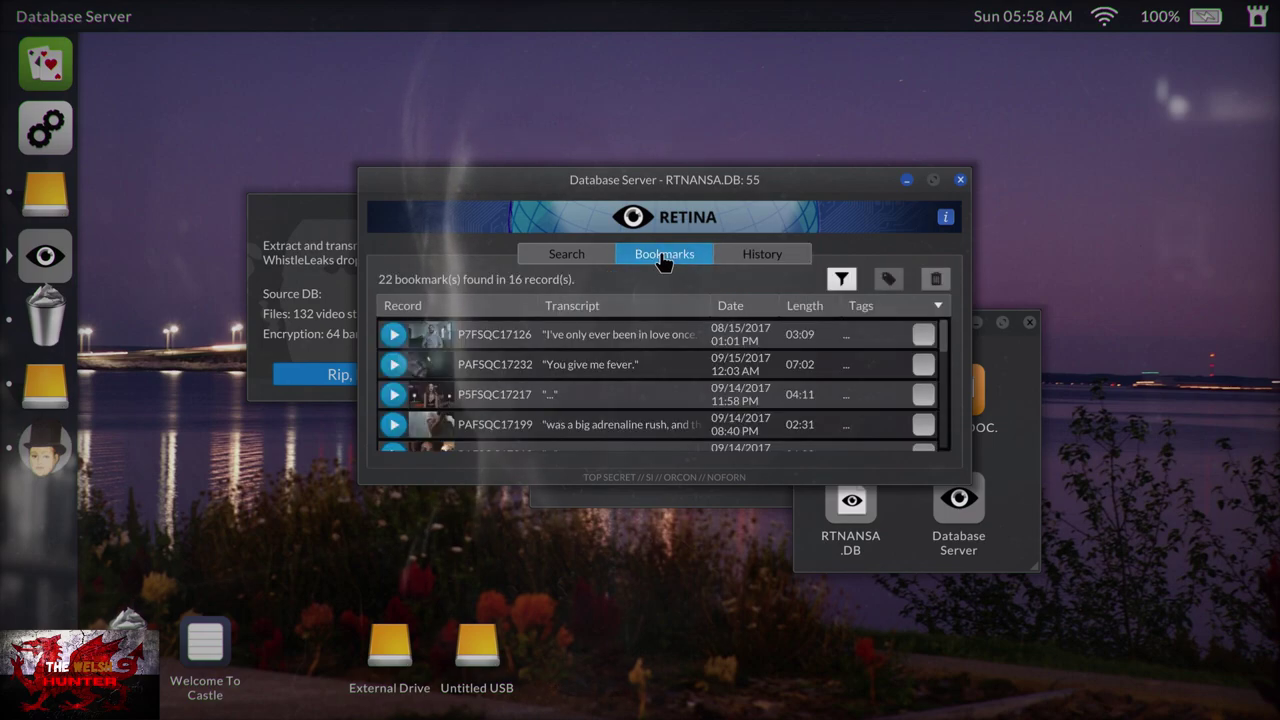
left_click(568, 256)
key("Escape")
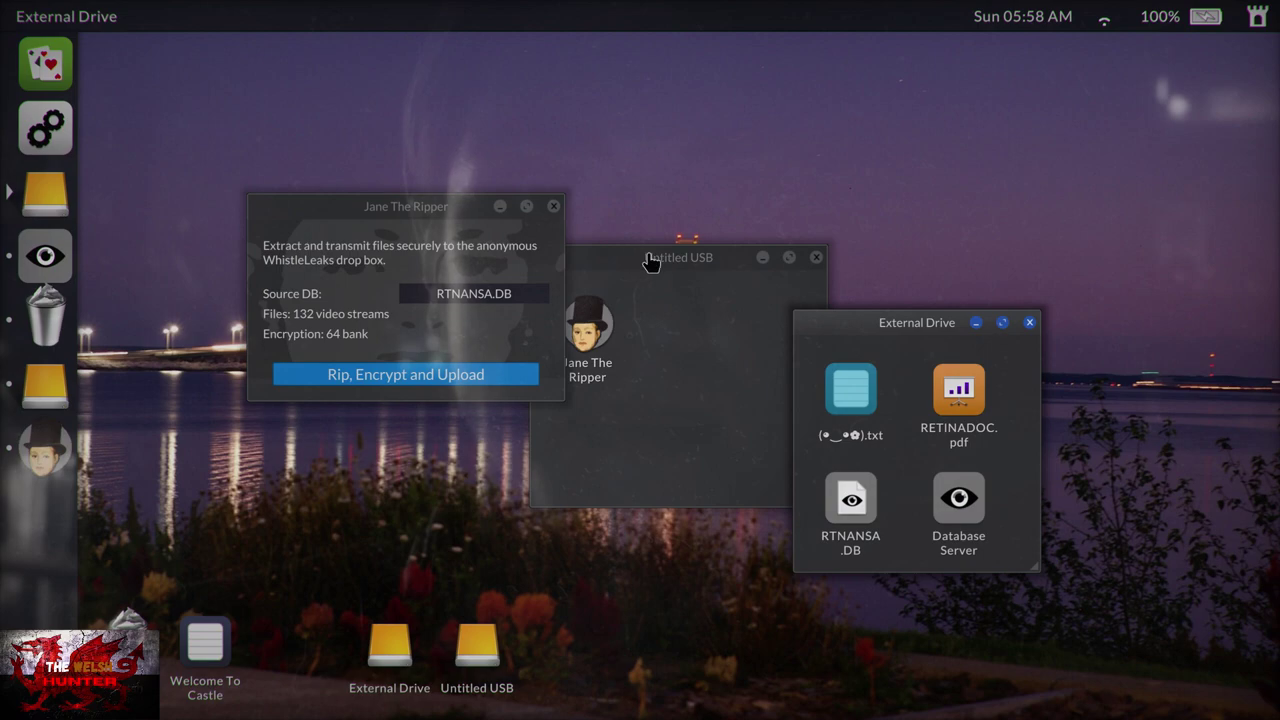
Reload RTNANSA.DB into Jane The Ripper and confirm its Rip, Encrypt and Upload to WhistleLeaks.
left_click(852, 500)
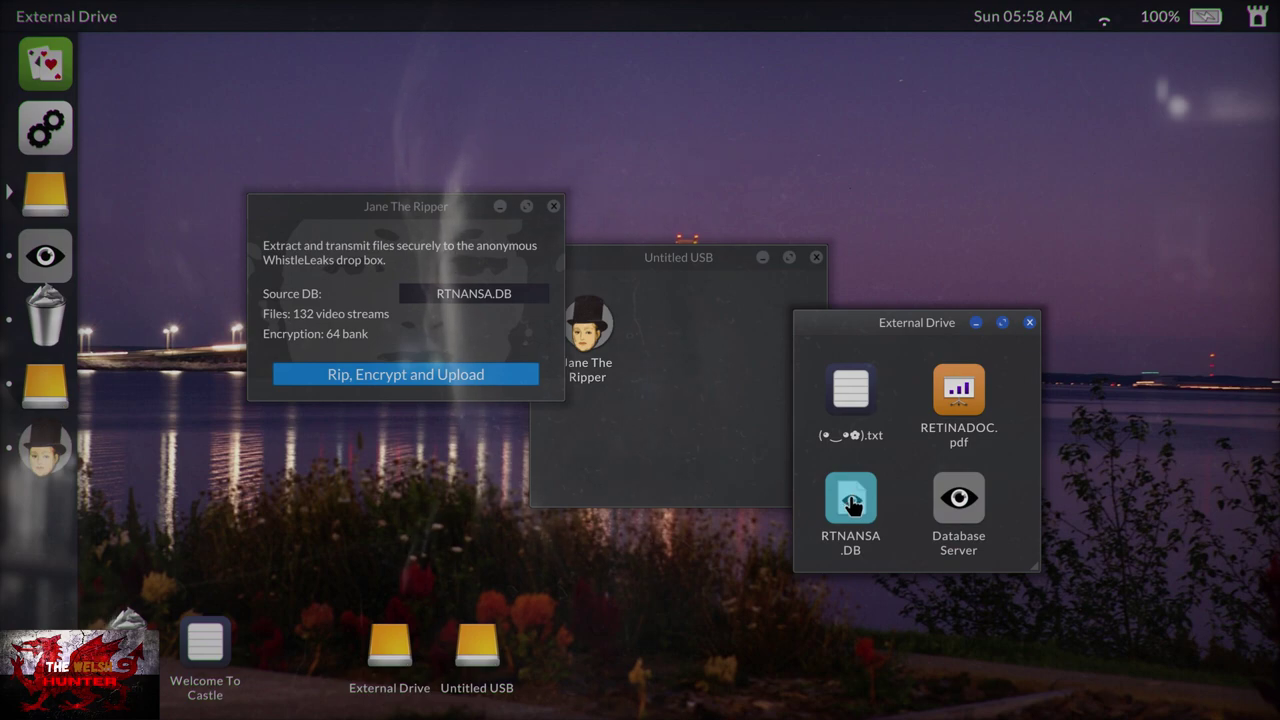
left_click_drag(851, 500, 456, 300)
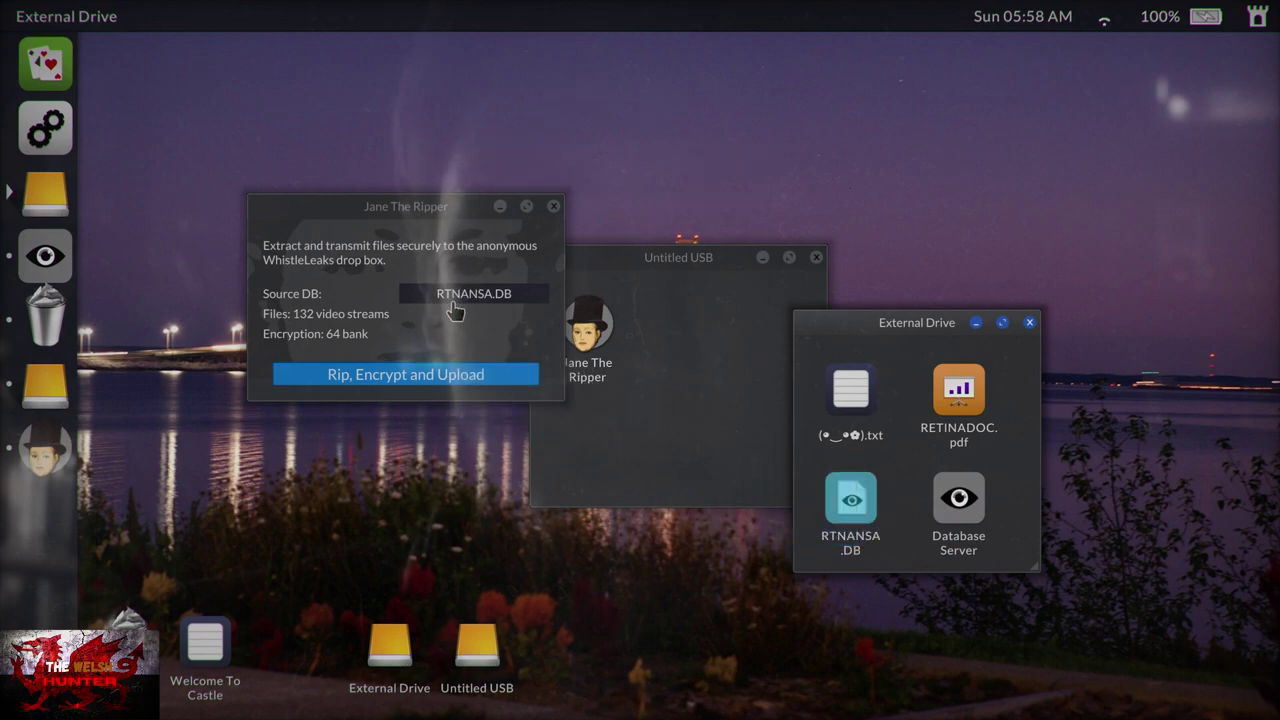
left_click(455, 378)
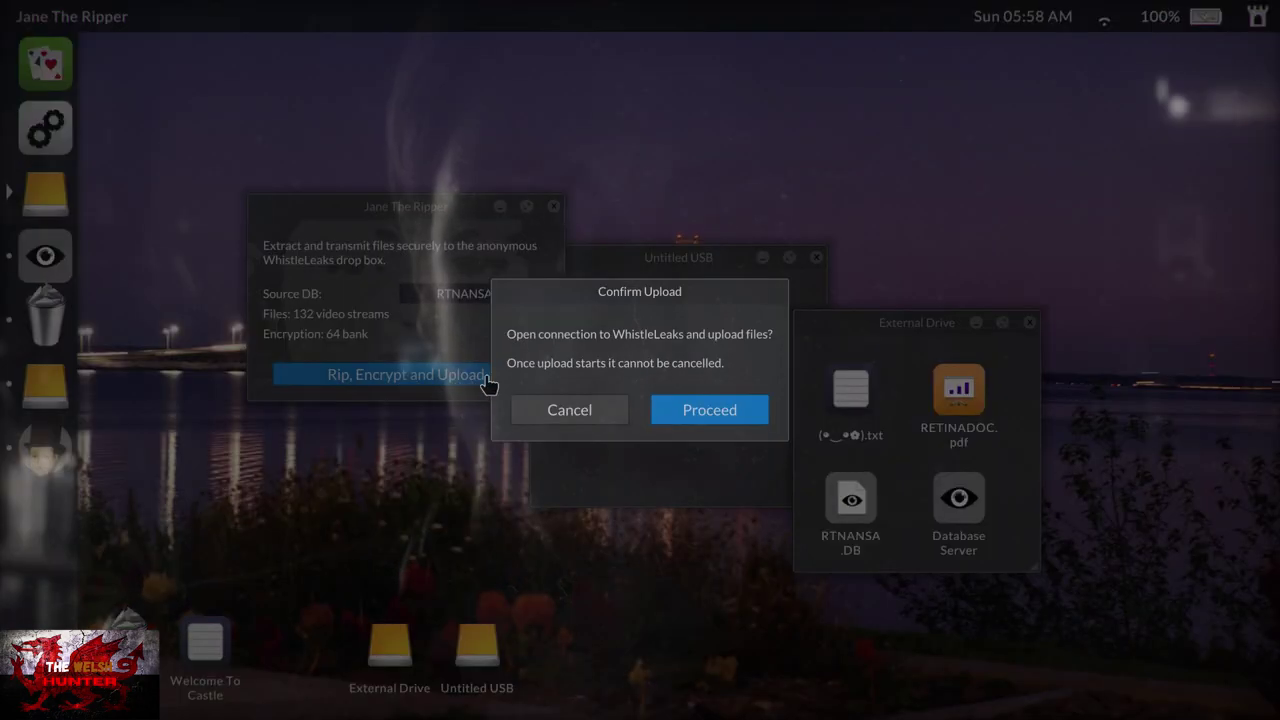
left_click(710, 411)
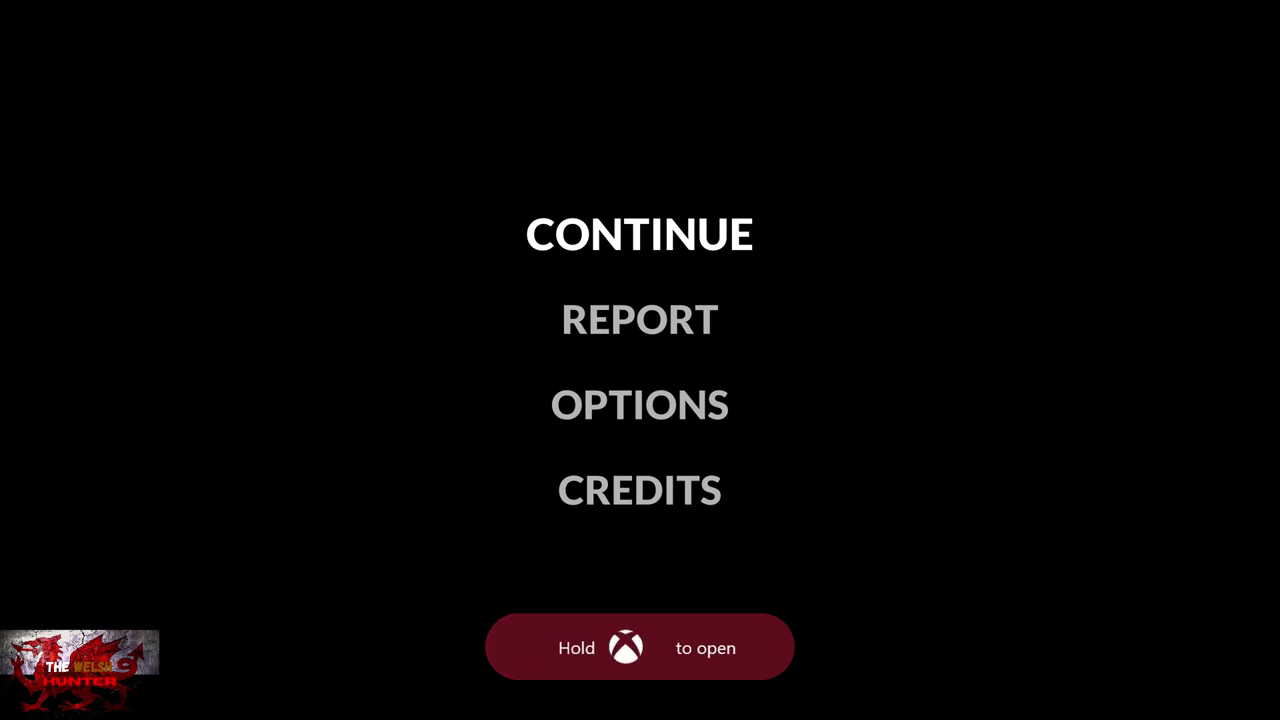
key("Down")
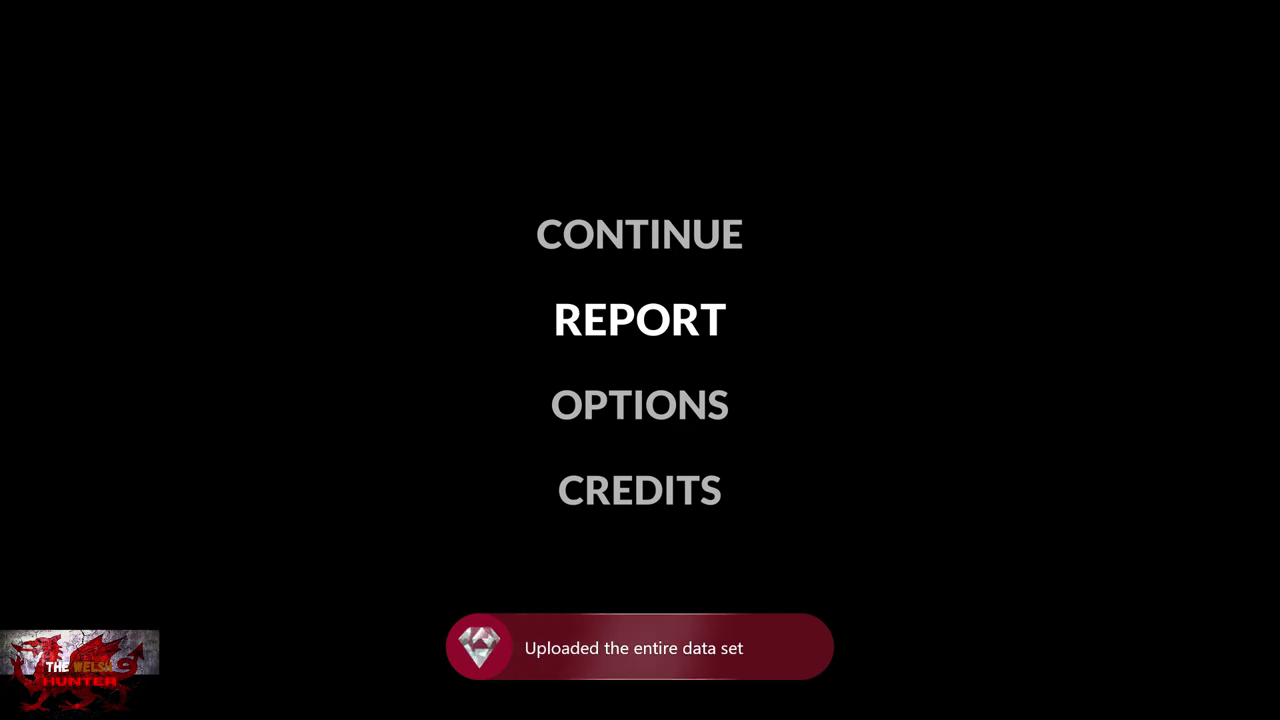
Open the Xbox guide on Telling Lies' achievements, showing 15/15 and 1000/1000 Gamerscore.
key("super")
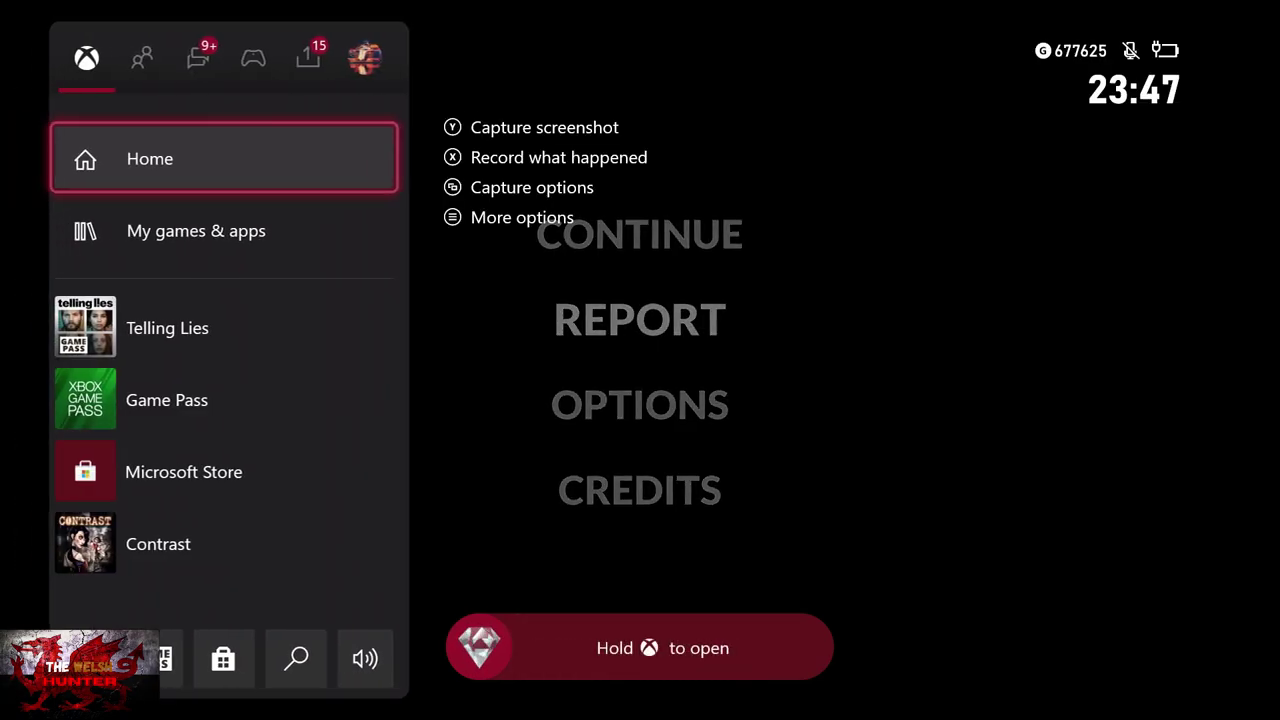
key("Right")
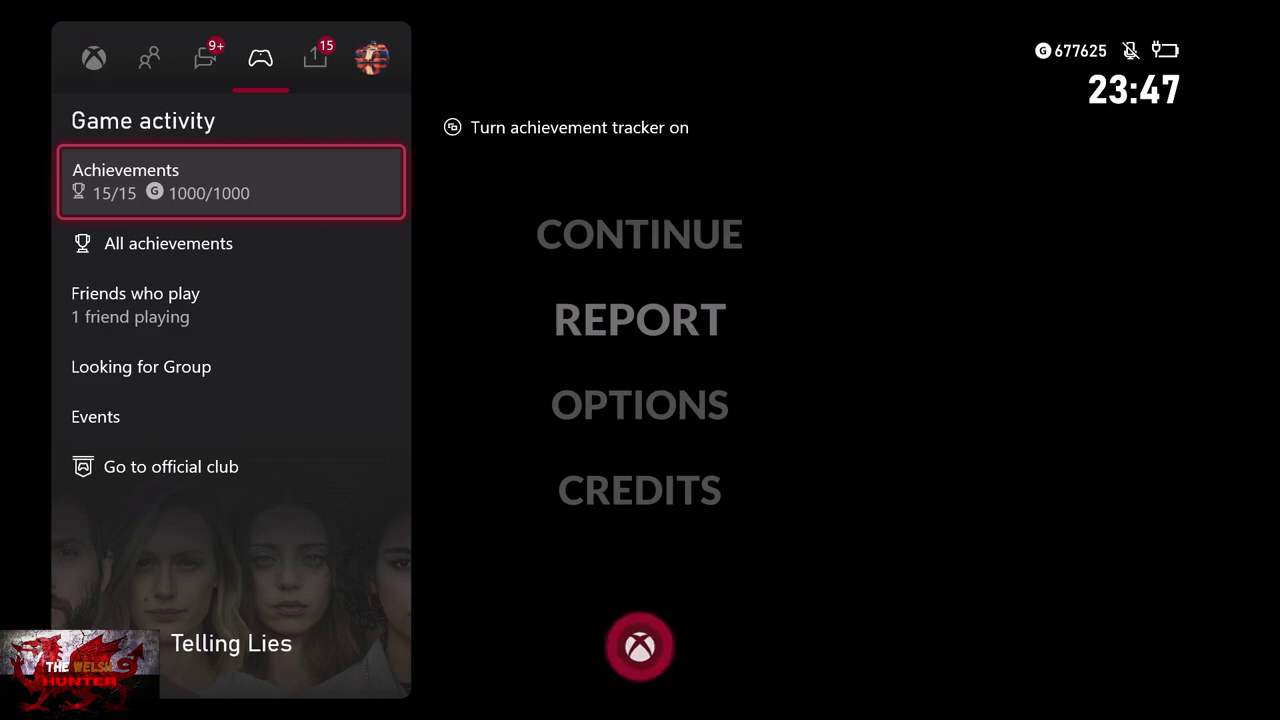